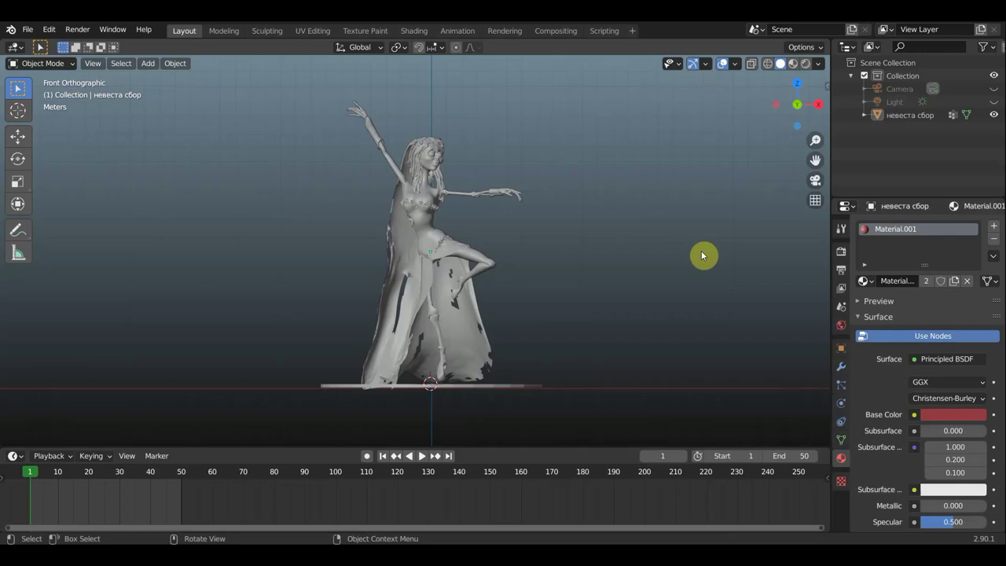
Select the dancing figure and view it straight from the front
{"action": "mouse_move", "coordinate": [651, 270]}
{"action": "middle_mouse_down"}
{"action": "mouse_move", "coordinate": [479, 246]}
{"action": "mouse_move", "coordinate": [574, 250]}
{"action": "mouse_move", "coordinate": [554, 246]}
{"action": "middle_mouse_up"}
{"action": "left_click", "coordinate": [433, 246]}
{"action": "key", "text": "KP_1"}
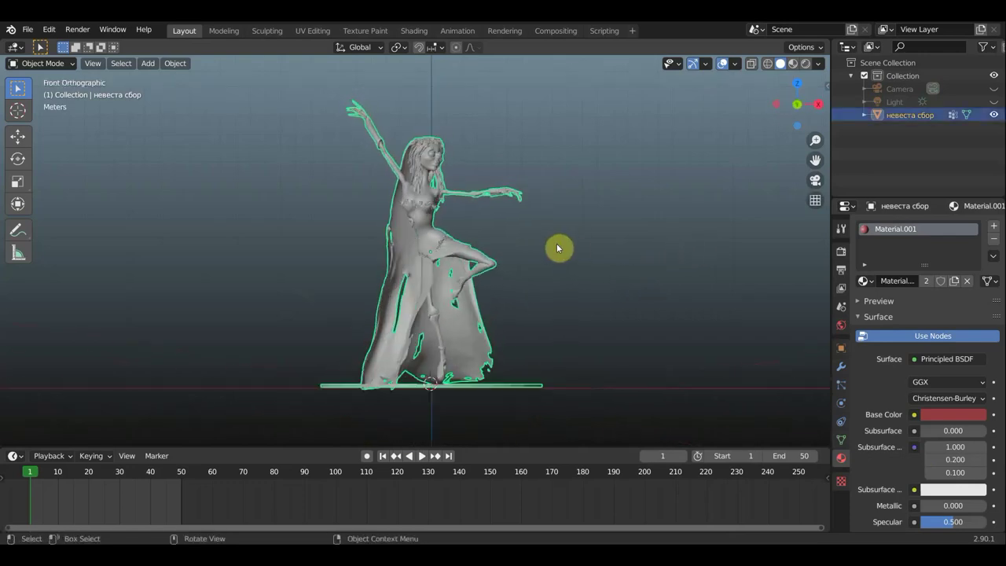
{"action": "scroll", "coordinate": [556, 246], "scroll_direction": "down", "scroll_amount": 2}
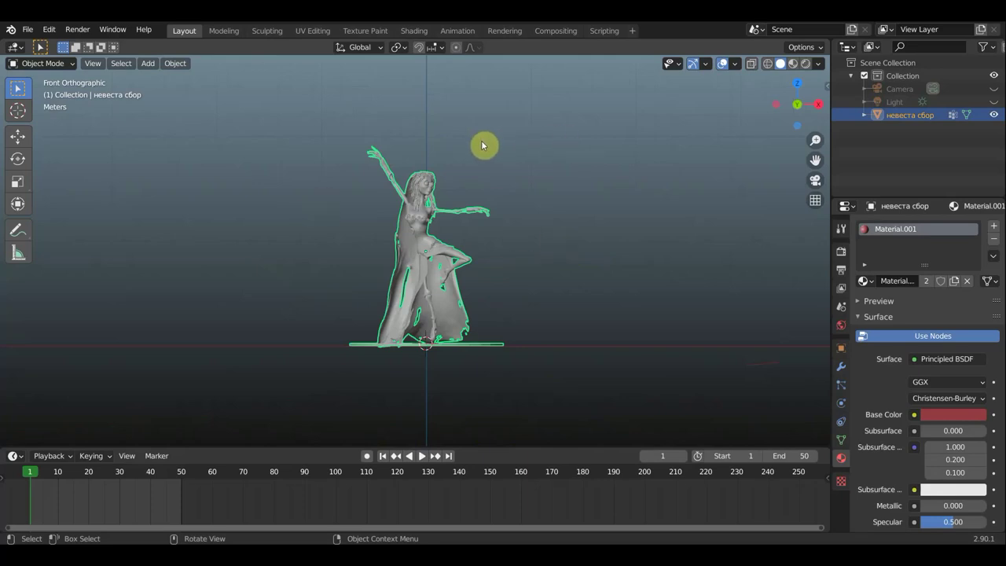
Add a cube and scale it up by 5.671 around the figure
{"action": "left_click", "coordinate": [148, 63]}
{"action": "mouse_move", "coordinate": [166, 79]}
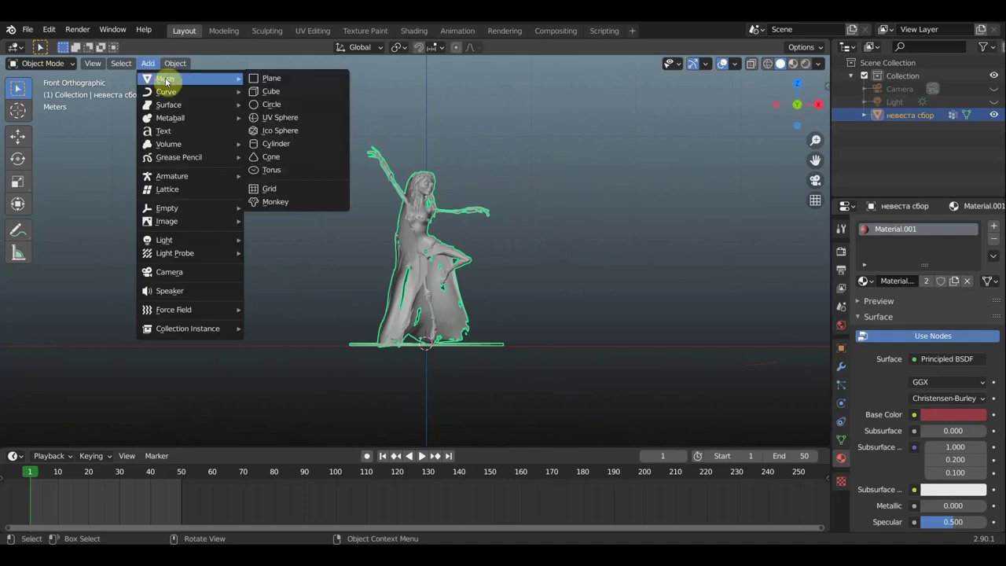
{"action": "left_click", "coordinate": [275, 93]}
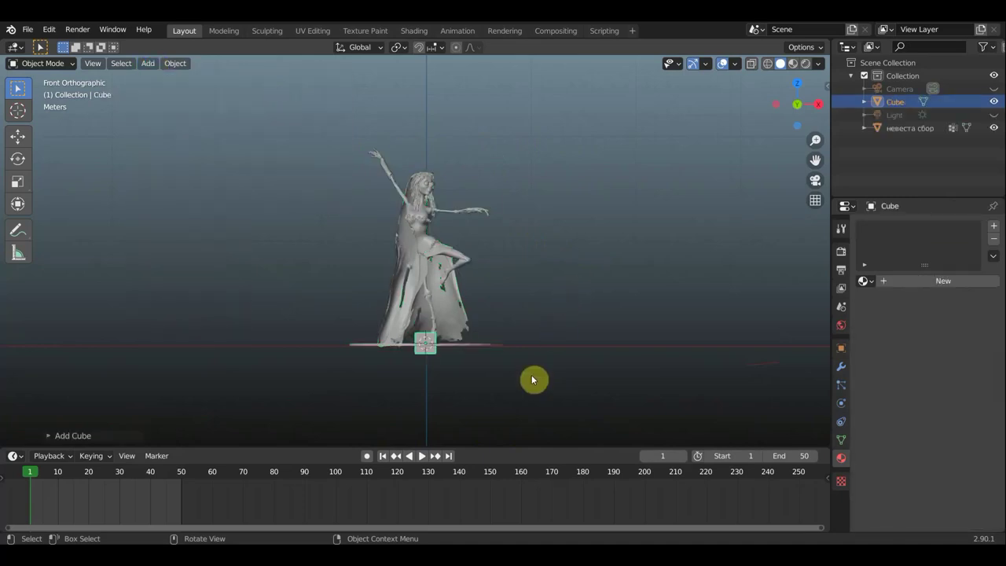
{"action": "key", "text": "s"}
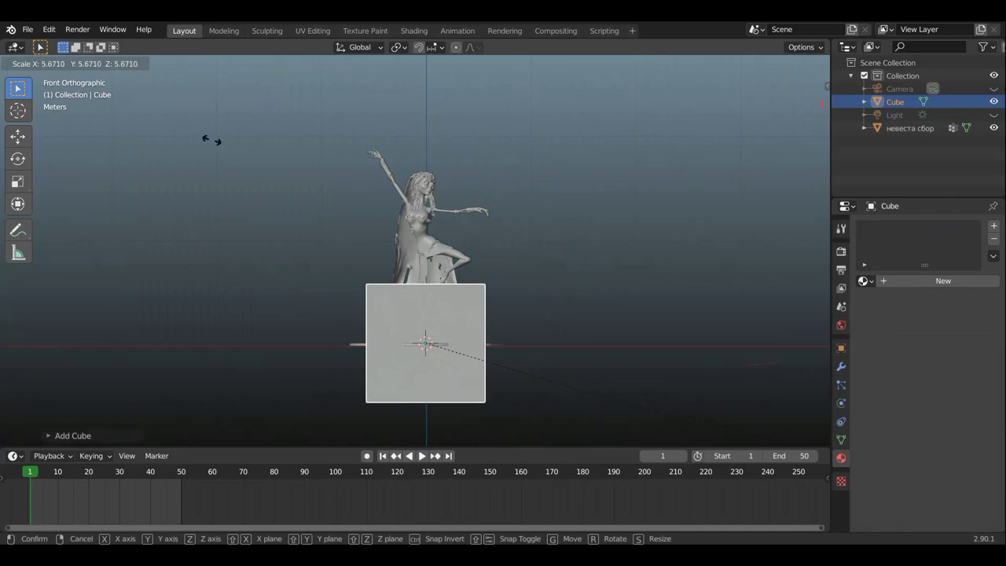
{"action": "left_click", "coordinate": [350, 185]}
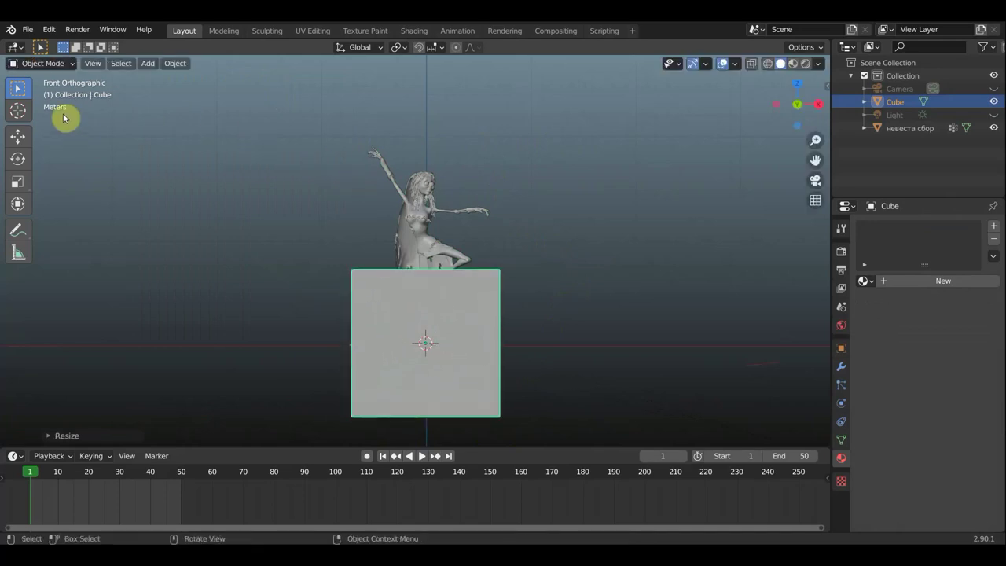
Raise the cube along Z so it rests on the ground
{"action": "left_click", "coordinate": [17, 136]}
{"action": "left_click_drag", "start_coordinate": [426, 290], "coordinate": [426, 213]}
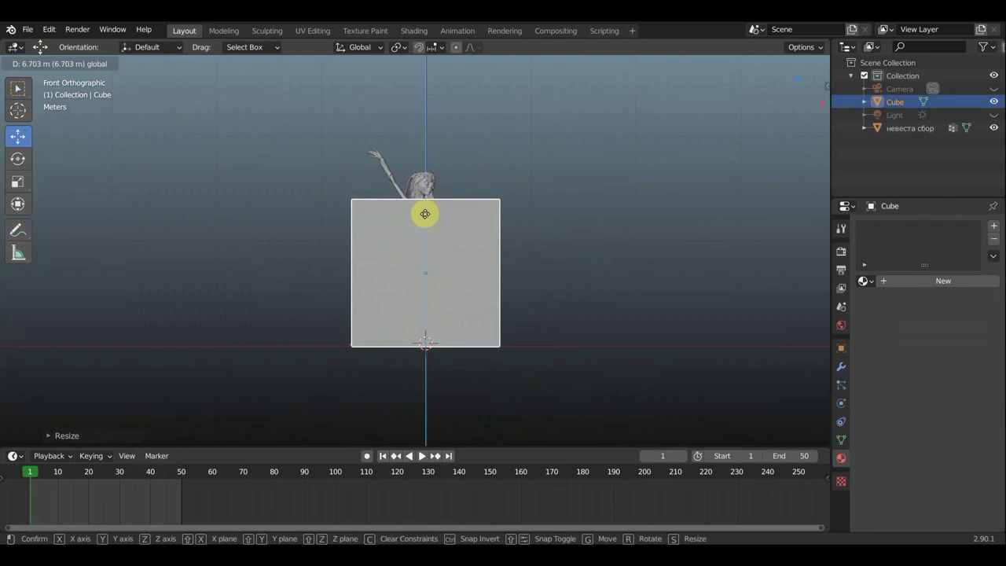
{"action": "left_click_drag", "start_coordinate": [425, 214], "coordinate": [422, 214]}
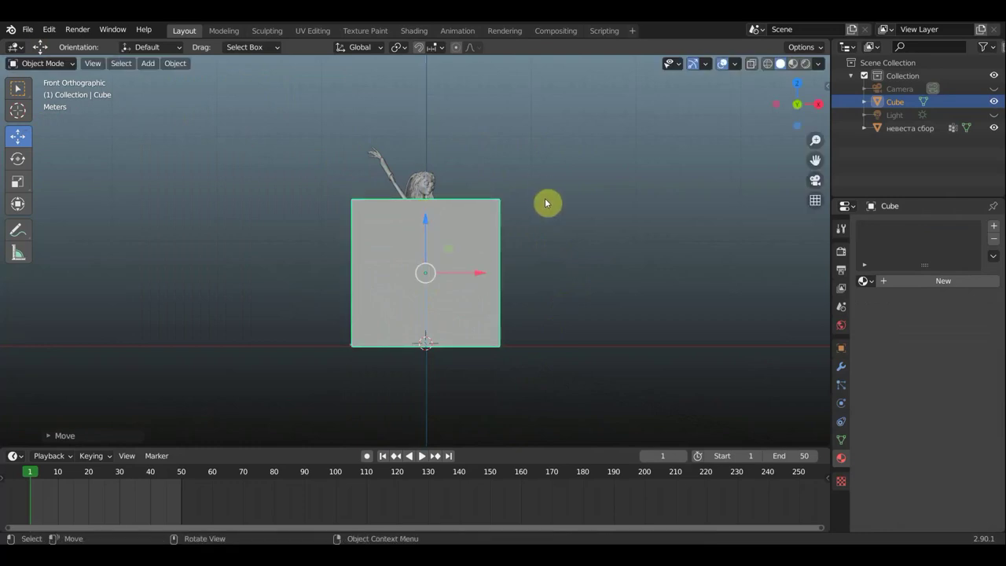
{"action": "middle_click_drag", "start_coordinate": [541, 205], "coordinate": [436, 214]}
{"action": "left_click", "coordinate": [50, 65]}
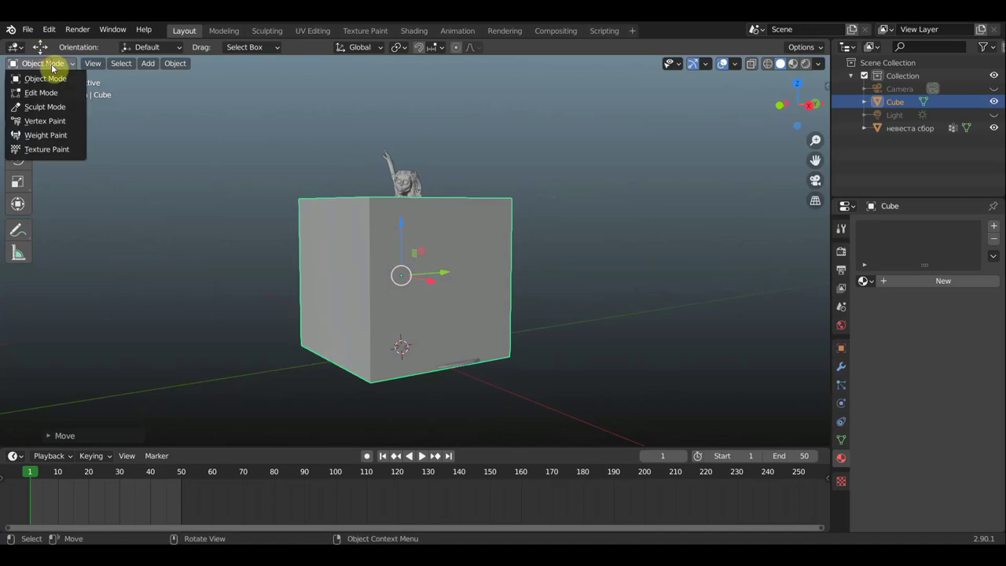
In Edit Mode with wireframe, raise the cube's top vertices to make it taller
{"action": "left_click", "coordinate": [60, 94]}
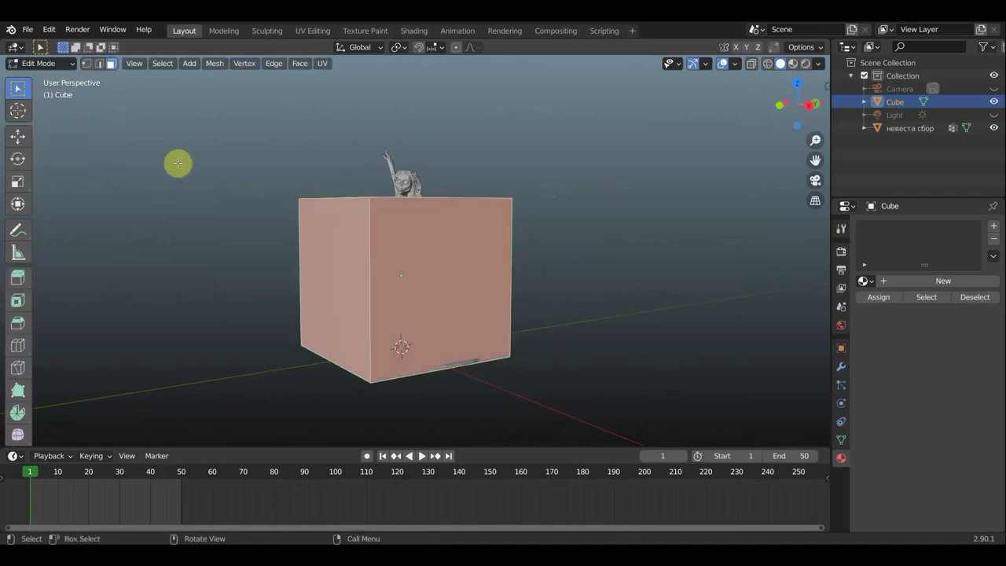
{"action": "key", "text": "KP_1"}
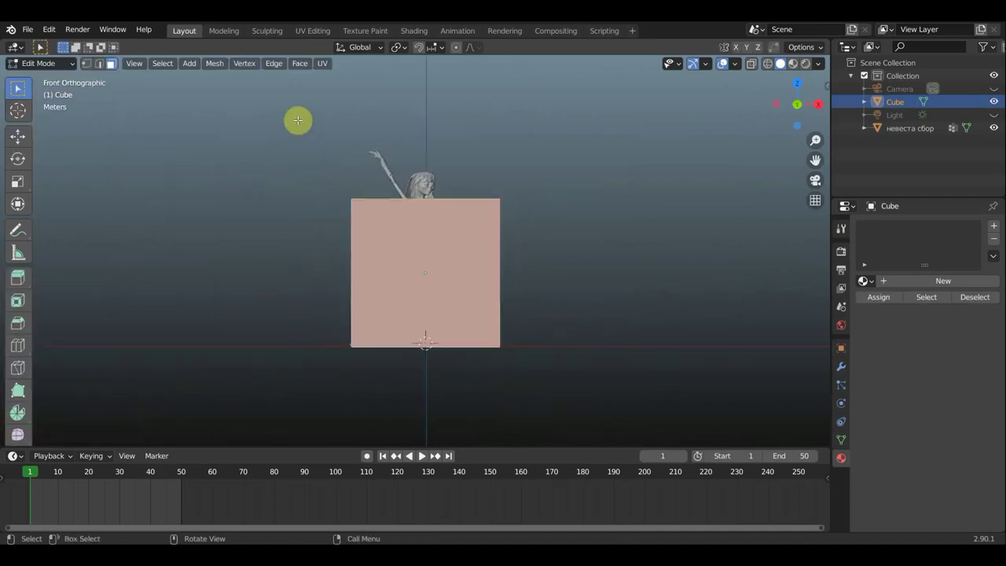
{"action": "left_click", "coordinate": [86, 63]}
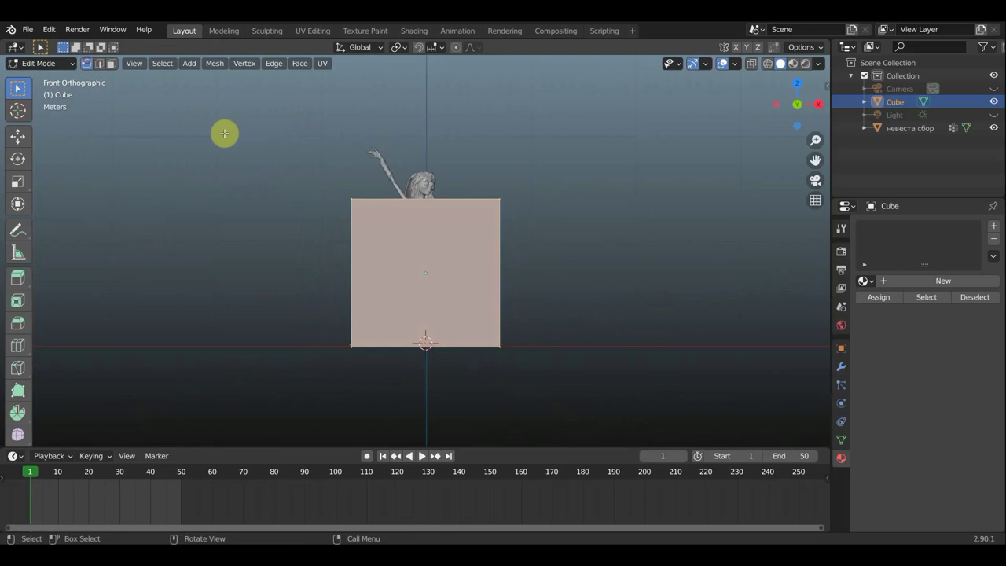
{"action": "left_click", "coordinate": [768, 66]}
{"action": "left_click_drag", "start_coordinate": [292, 120], "coordinate": [543, 217]}
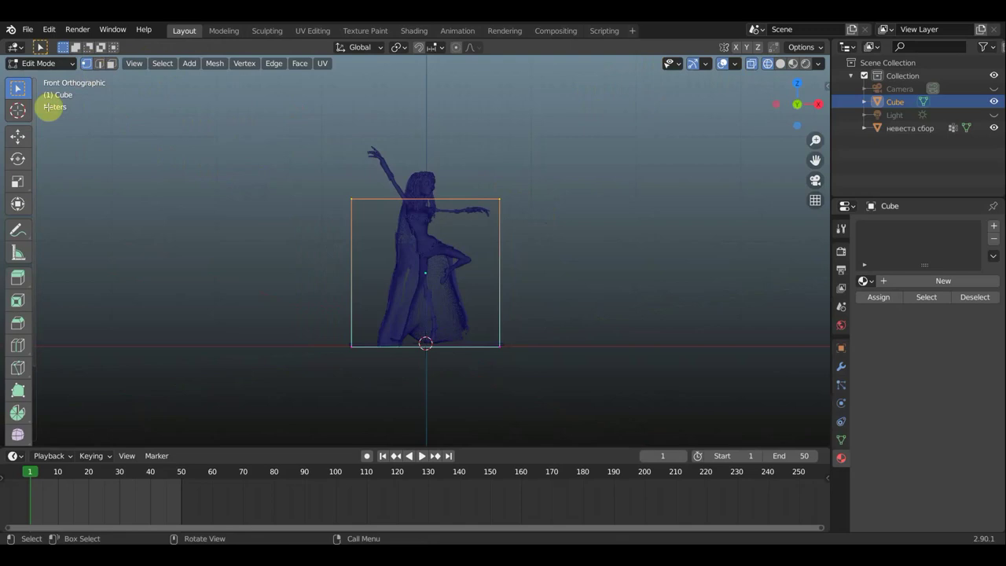
{"action": "left_click", "coordinate": [17, 136]}
{"action": "left_click_drag", "start_coordinate": [425, 144], "coordinate": [431, 81]}
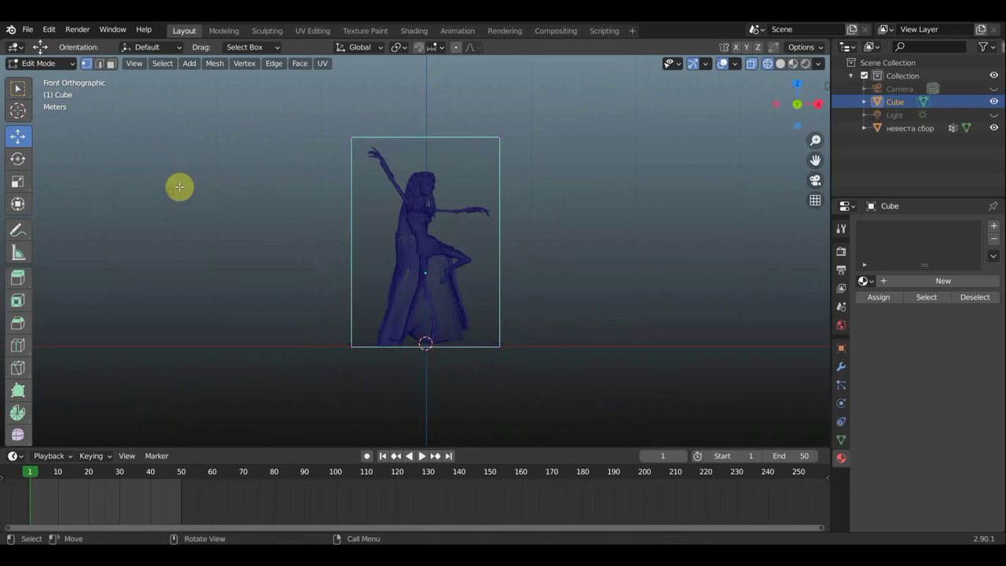
Pull the box's left and right sides inward to tightly frame the figure
{"action": "left_click_drag", "start_coordinate": [227, 95], "coordinate": [364, 404]}
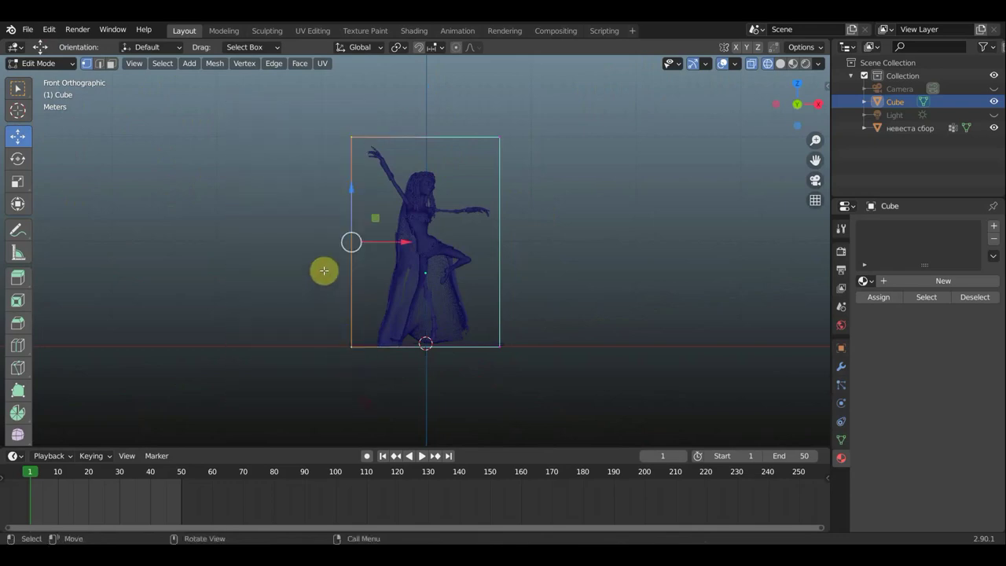
{"action": "left_click_drag", "start_coordinate": [401, 241], "coordinate": [419, 241]}
{"action": "left_click_drag", "start_coordinate": [560, 385], "coordinate": [486, 111]}
{"action": "left_click_drag", "start_coordinate": [555, 245], "coordinate": [539, 246]}
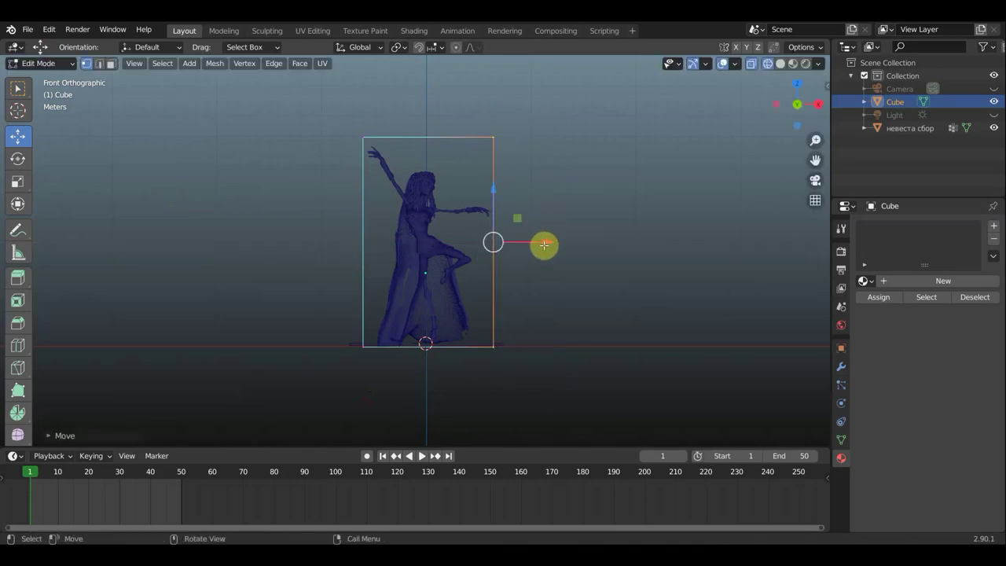
Return to Object Mode with box selection and solid shading
{"action": "left_click", "coordinate": [41, 63]}
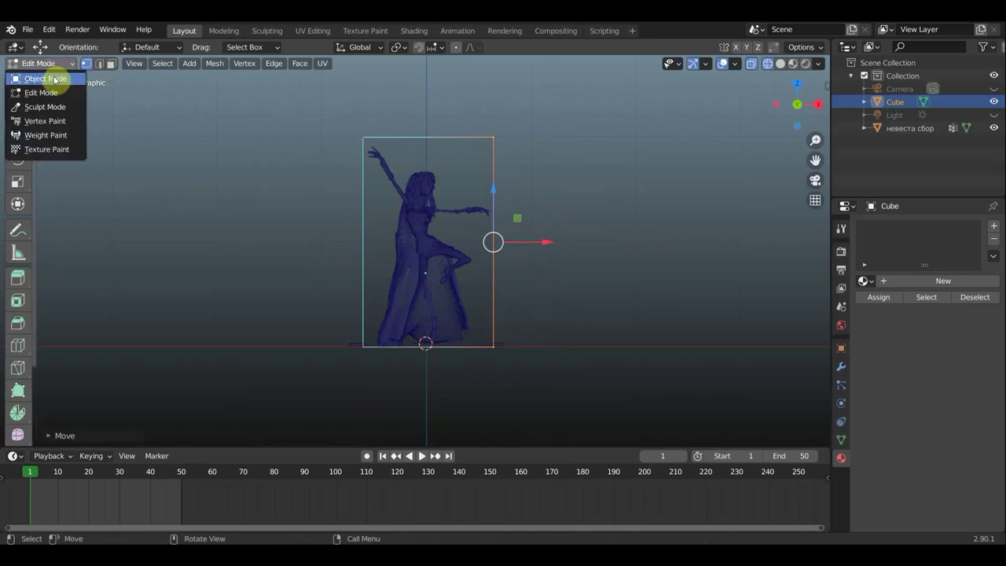
{"action": "left_click", "coordinate": [38, 76]}
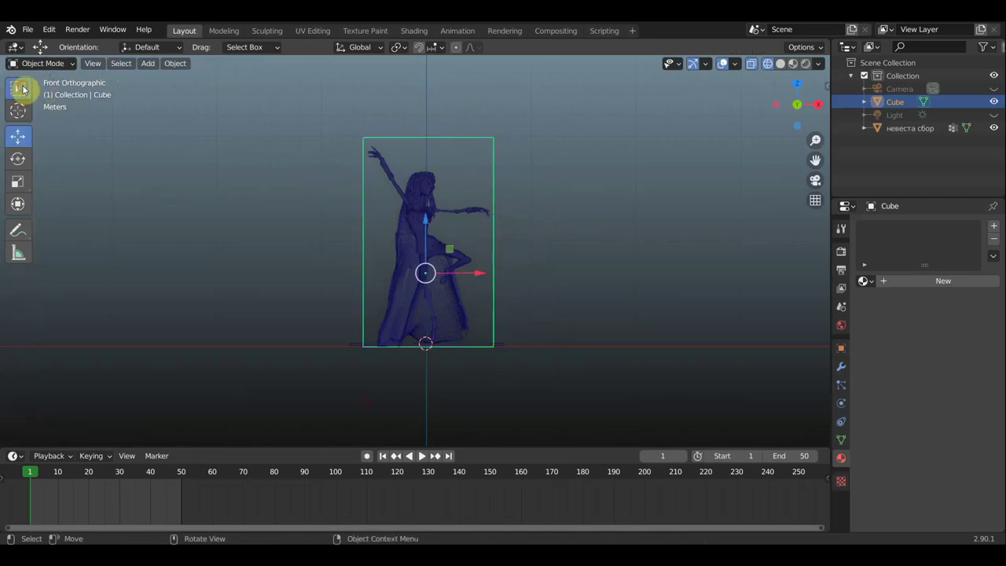
{"action": "left_click", "coordinate": [18, 88]}
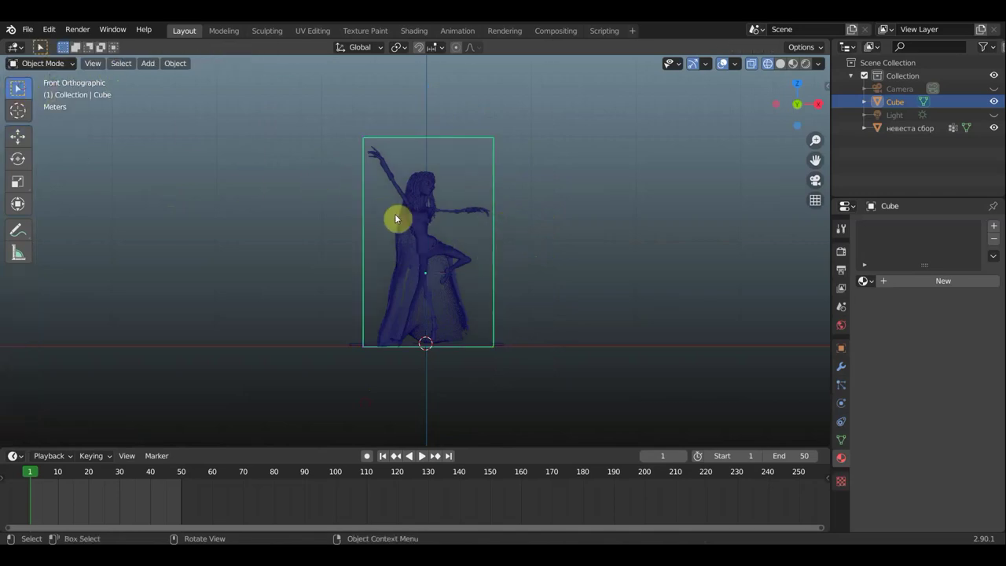
{"action": "left_click", "coordinate": [780, 63]}
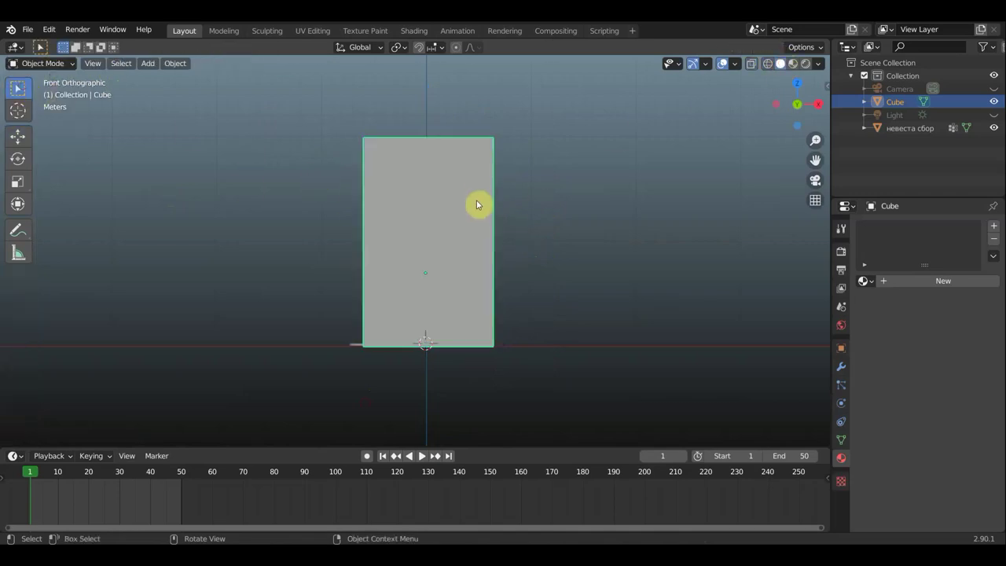
Duplicate the tall box in place and lower its top vertices to the base, forming a thin slab
{"action": "key", "text": "shift+d"}
{"action": "right_click", "coordinate": [529, 198]}
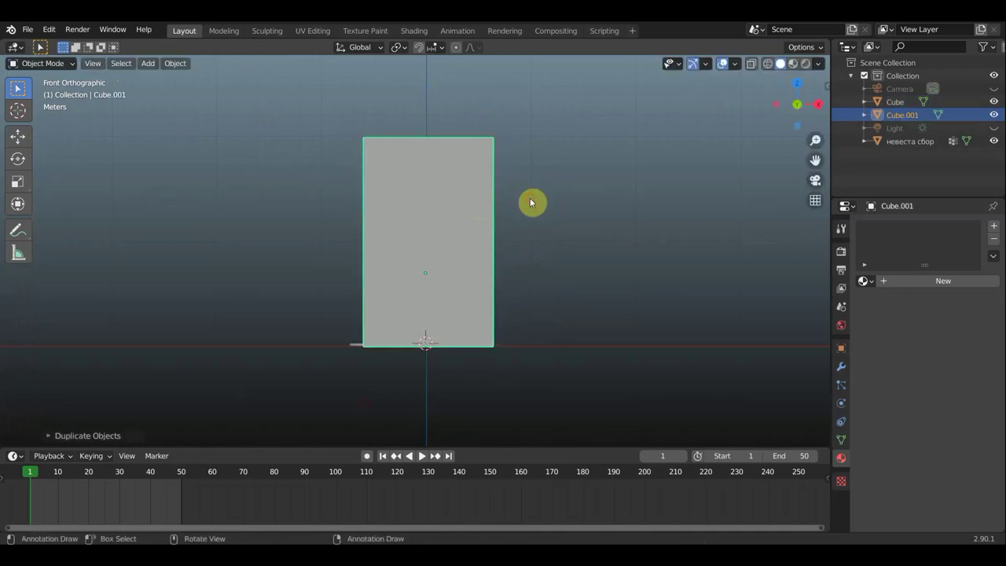
{"action": "left_click", "coordinate": [62, 63]}
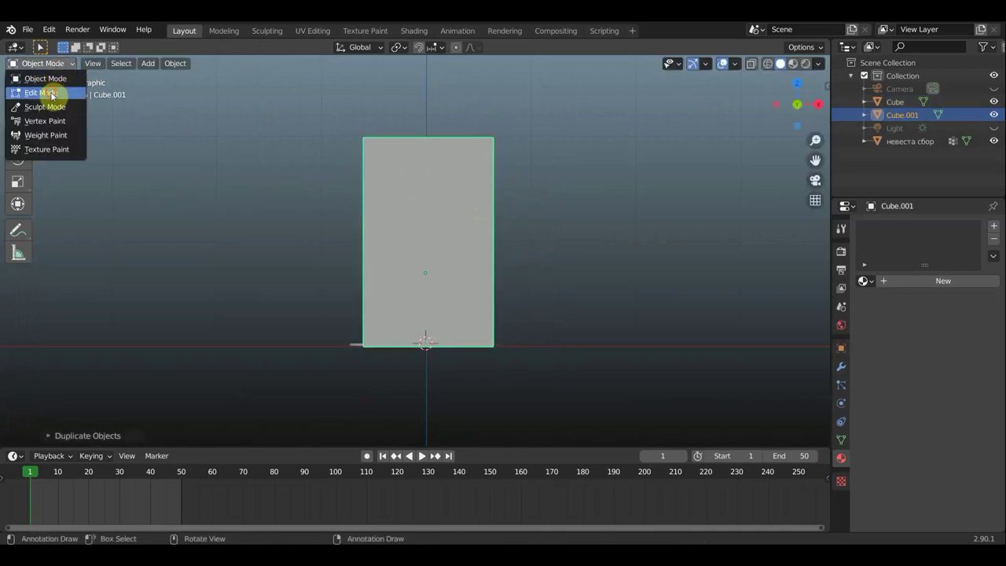
{"action": "left_click", "coordinate": [50, 93]}
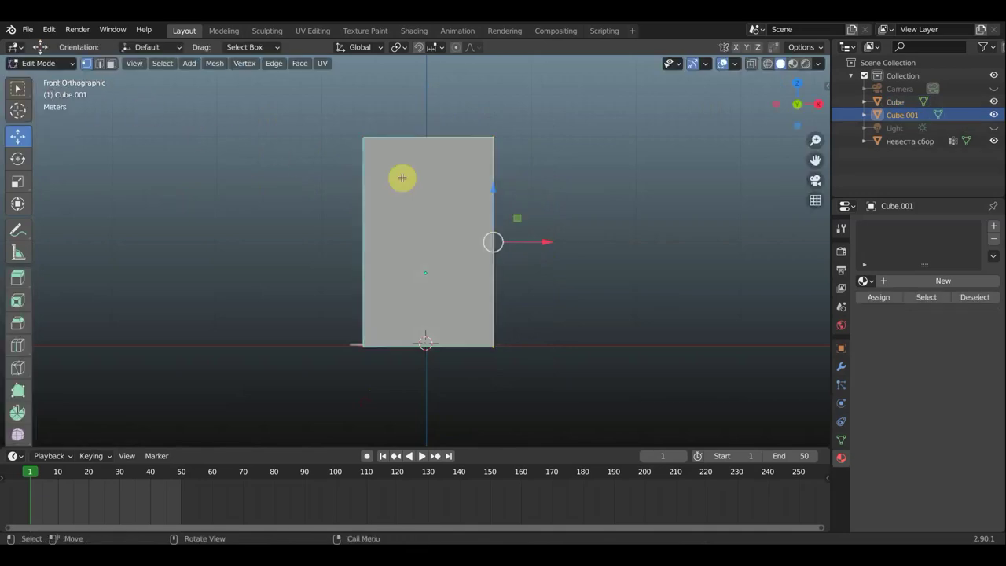
{"action": "left_click", "coordinate": [768, 63]}
{"action": "left_click_drag", "start_coordinate": [321, 102], "coordinate": [566, 189]}
{"action": "left_click_drag", "start_coordinate": [431, 83], "coordinate": [448, 291]}
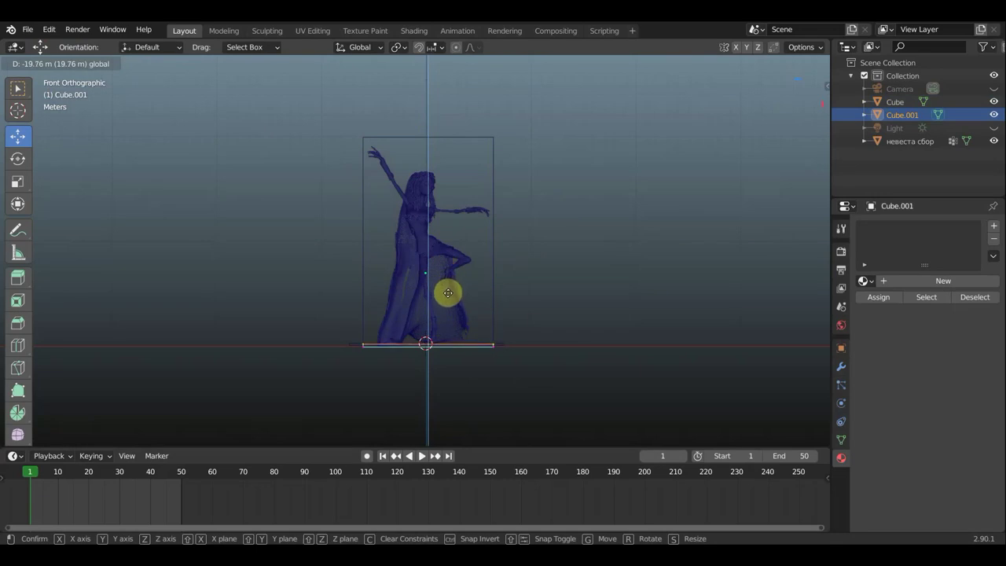
{"action": "left_click_drag", "start_coordinate": [448, 294], "coordinate": [450, 292]}
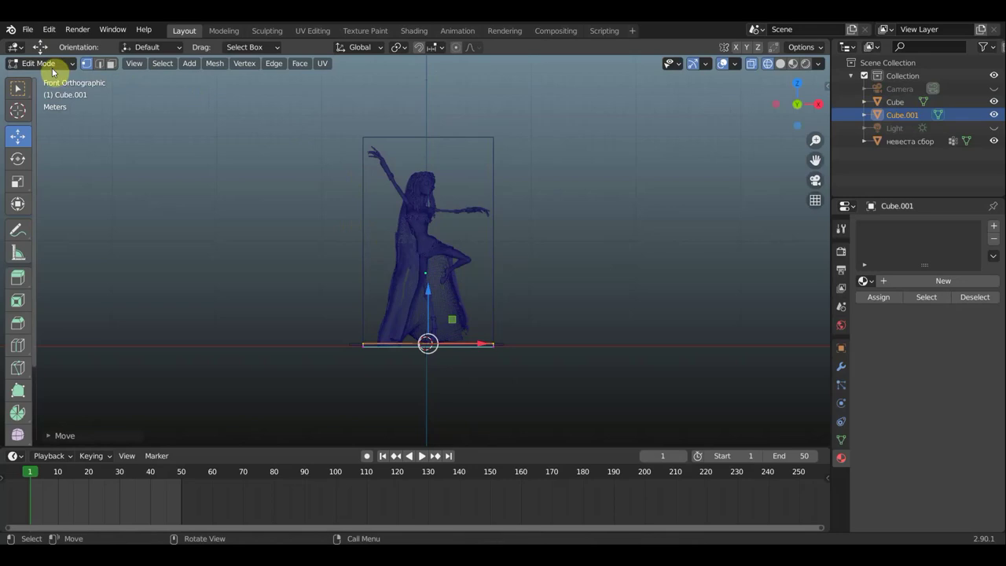
Return to Object Mode and solid shading to view the slab in 3D
{"action": "left_click", "coordinate": [49, 67]}
{"action": "left_click", "coordinate": [44, 78]}
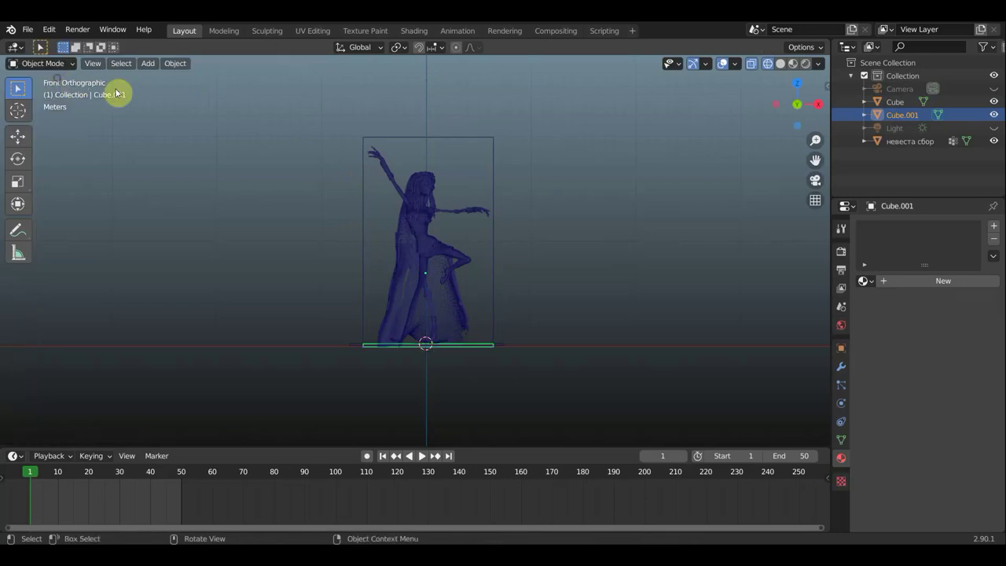
{"action": "left_click", "coordinate": [781, 66]}
{"action": "mouse_move", "coordinate": [634, 197]}
{"action": "middle_mouse_down"}
{"action": "mouse_move", "coordinate": [626, 303]}
{"action": "mouse_move", "coordinate": [606, 247]}
{"action": "mouse_move", "coordinate": [573, 253]}
{"action": "middle_mouse_up"}
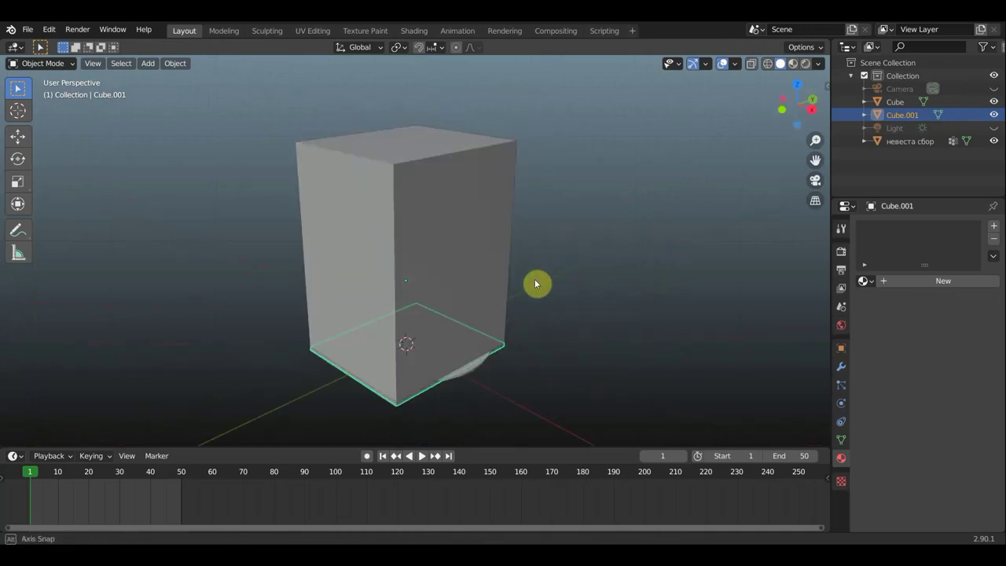
Widen the outliner and move the tall Cube into Collection 2
{"action": "middle_click_drag", "start_coordinate": [573, 253], "coordinate": [589, 249]}
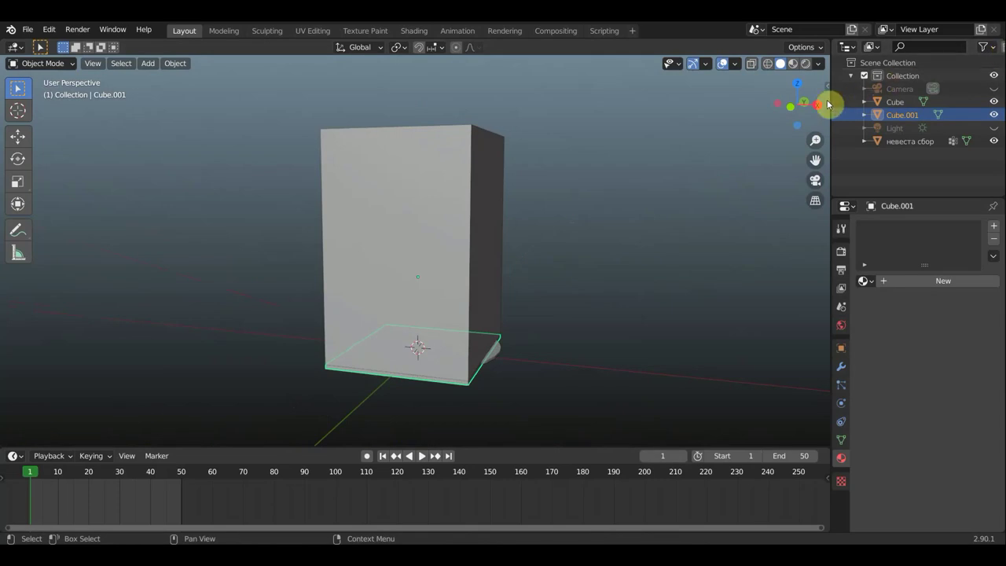
{"action": "left_click_drag", "start_coordinate": [828, 97], "coordinate": [763, 112]}
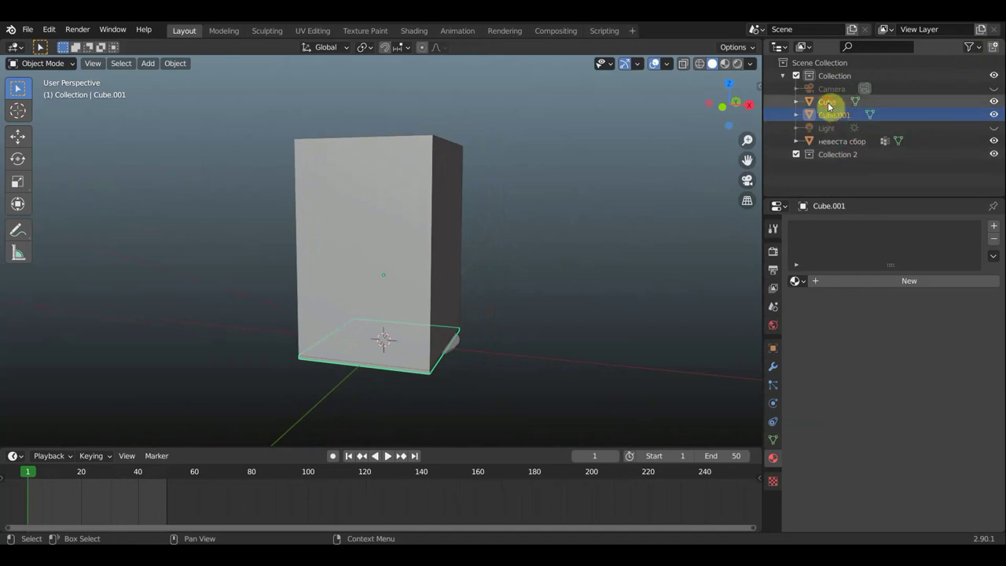
{"action": "left_click_drag", "start_coordinate": [827, 104], "coordinate": [822, 166]}
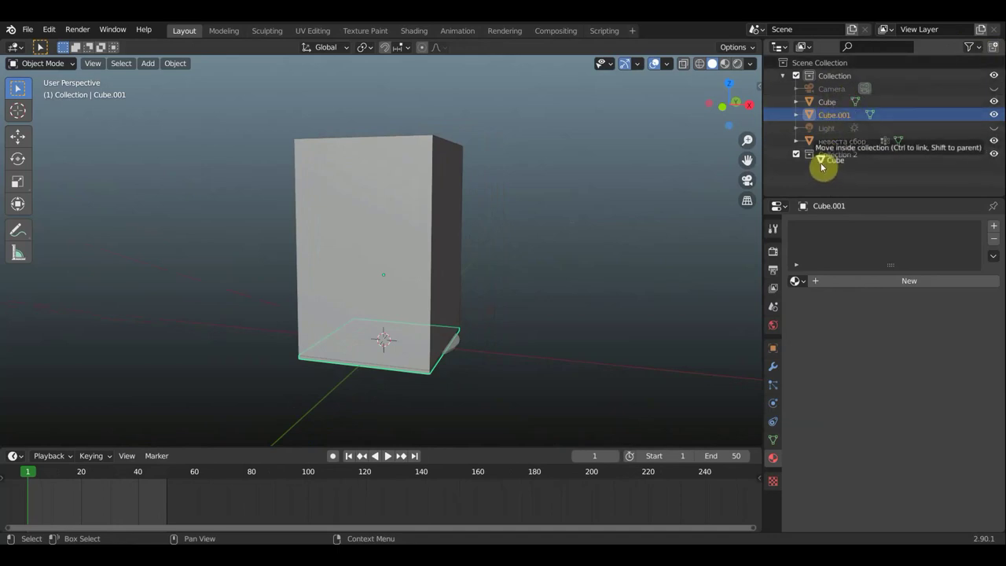
{"action": "left_click_drag", "start_coordinate": [821, 166], "coordinate": [823, 159]}
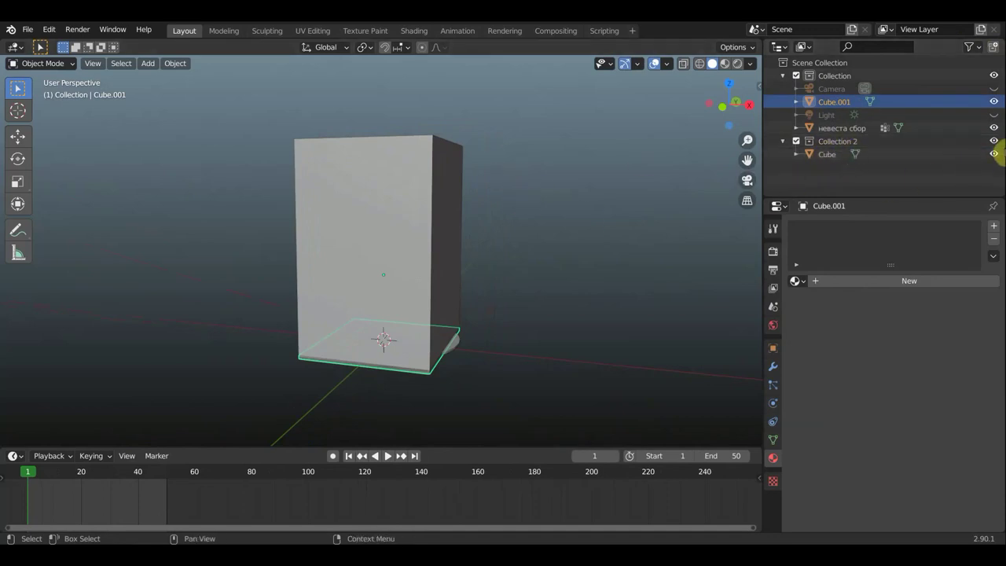
Enable the Disable in Renders toggle in the outliner filter and select Cube
{"action": "left_click", "coordinate": [982, 48]}
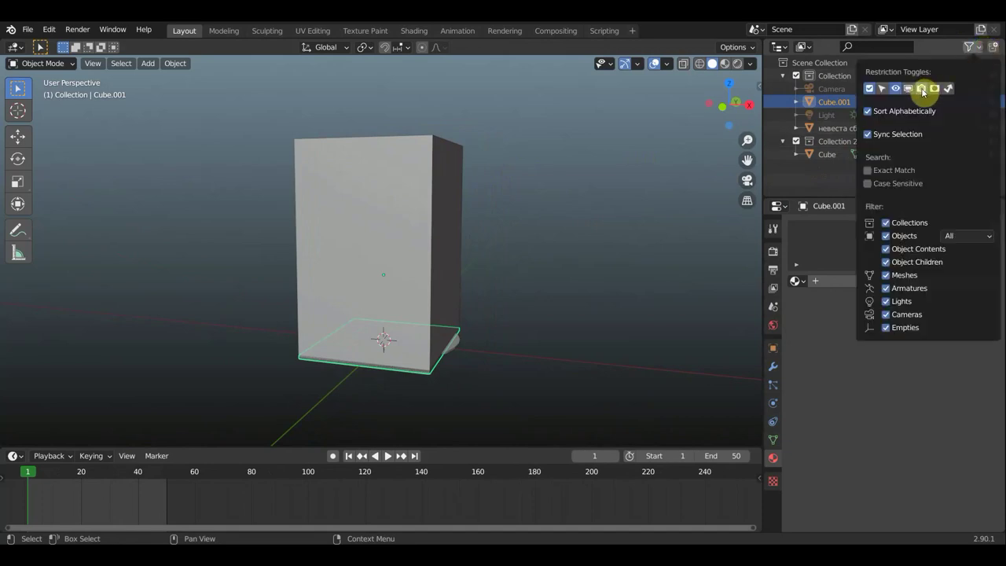
{"action": "left_click", "coordinate": [922, 88]}
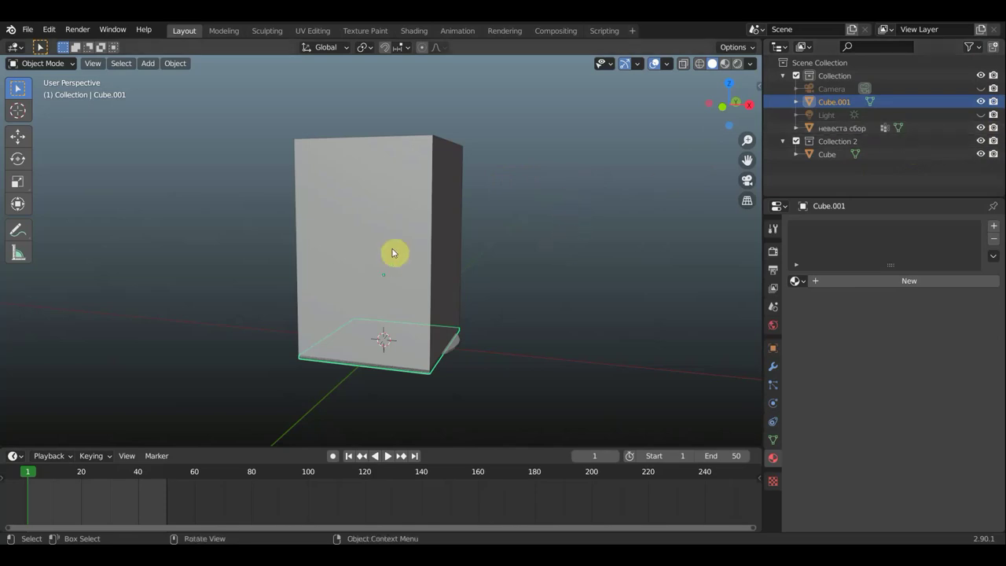
{"action": "left_click", "coordinate": [829, 154]}
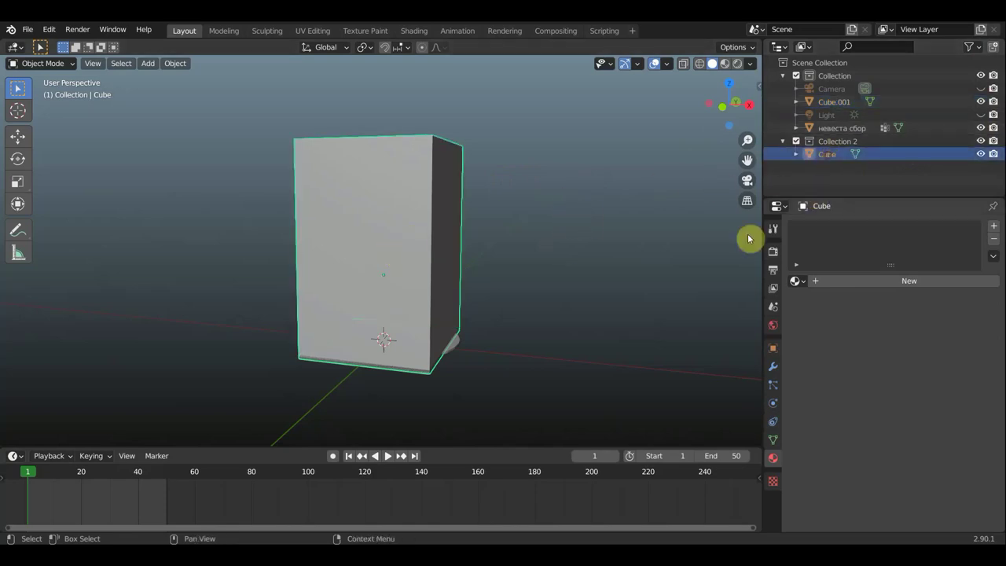
Set Cube's Viewport Display to Wire and orbit to see the statue through it
{"action": "left_click", "coordinate": [772, 351]}
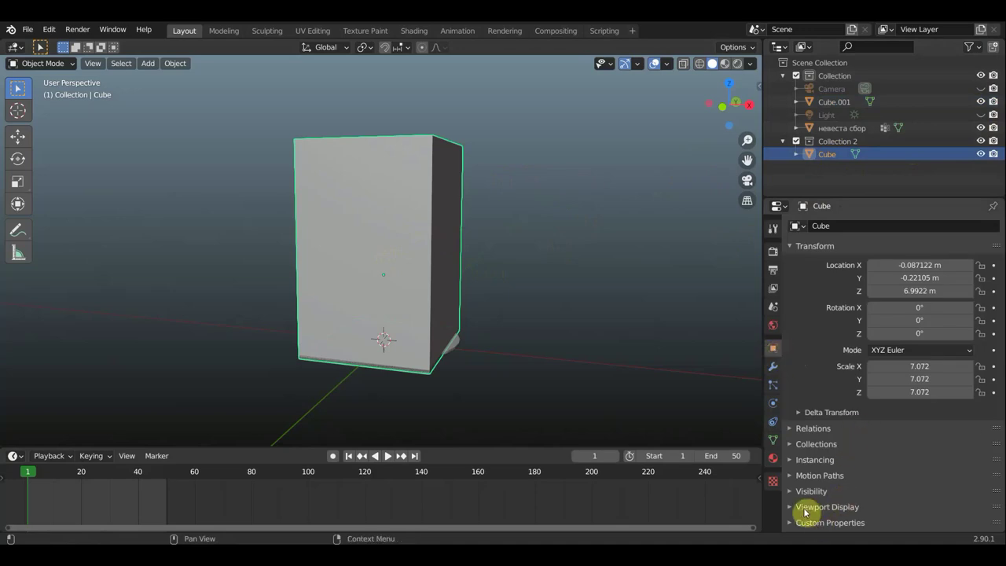
{"action": "left_click", "coordinate": [835, 509]}
{"action": "scroll", "coordinate": [854, 519], "scroll_direction": "down", "scroll_amount": 3}
{"action": "scroll", "coordinate": [880, 507], "scroll_direction": "down", "scroll_amount": 2}
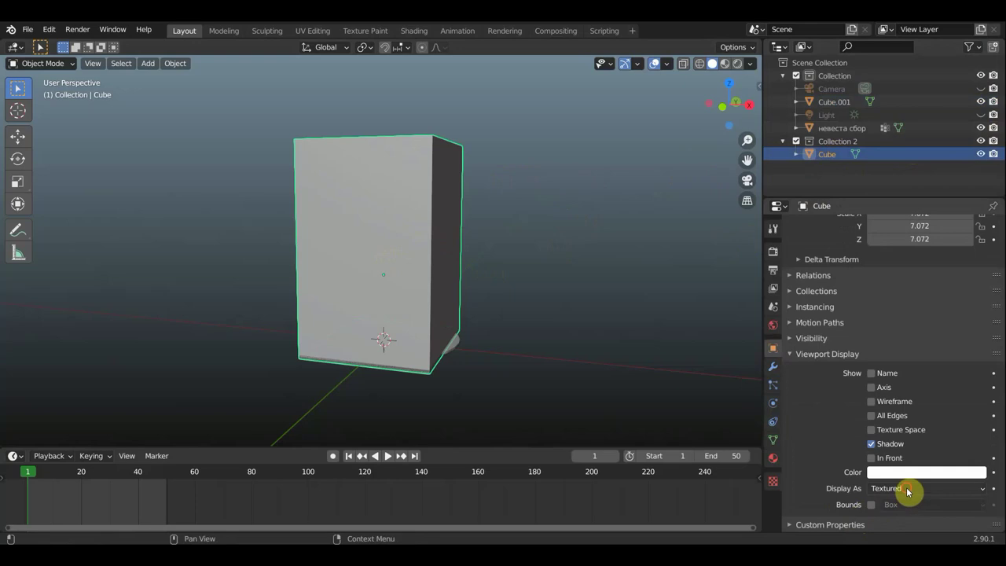
{"action": "left_click", "coordinate": [908, 491]}
{"action": "left_click", "coordinate": [886, 461]}
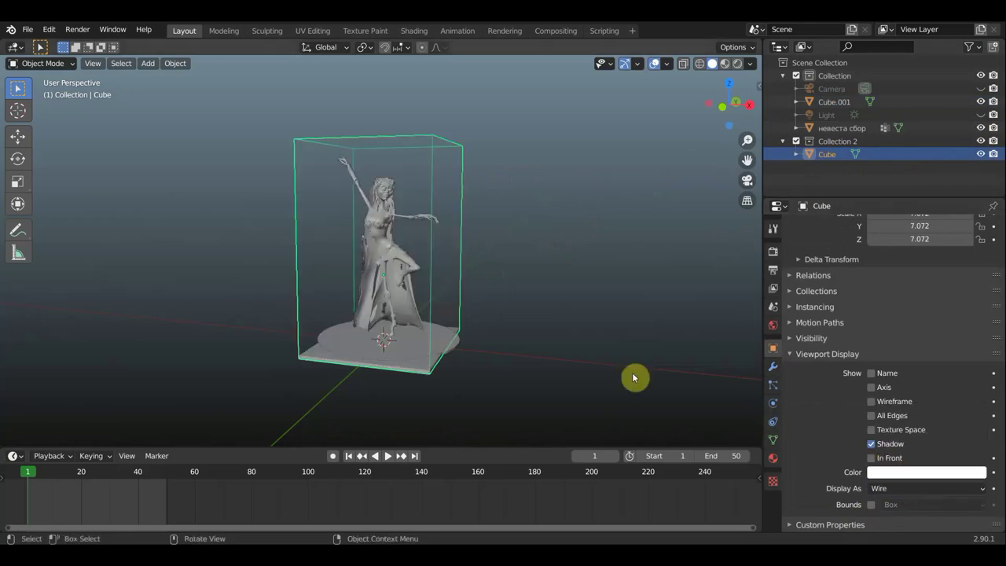
{"action": "scroll", "coordinate": [517, 327], "scroll_direction": "up", "scroll_amount": 2}
{"action": "mouse_move", "coordinate": [516, 327]}
{"action": "middle_mouse_down"}
{"action": "mouse_move", "coordinate": [578, 322]}
{"action": "mouse_move", "coordinate": [536, 335]}
{"action": "mouse_move", "coordinate": [510, 288]}
{"action": "mouse_move", "coordinate": [440, 327]}
{"action": "mouse_move", "coordinate": [431, 352]}
{"action": "middle_mouse_up"}
{"action": "scroll", "coordinate": [502, 358], "scroll_direction": "down", "scroll_amount": 2}
{"action": "scroll", "coordinate": [492, 272], "scroll_direction": "up", "scroll_amount": 2}
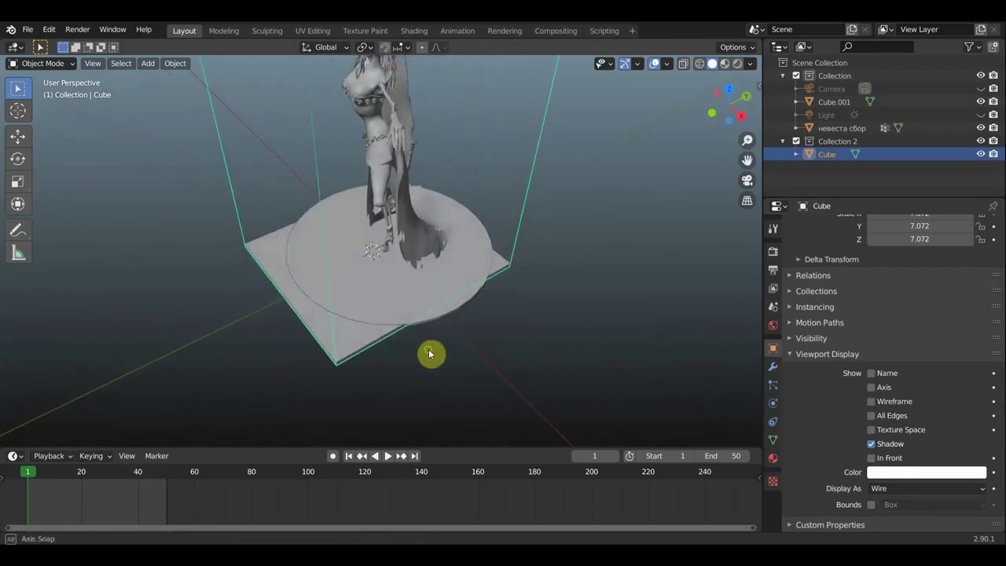
{"action": "scroll", "coordinate": [442, 328], "scroll_direction": "up", "scroll_amount": 2}
{"action": "scroll", "coordinate": [429, 339], "scroll_direction": "down", "scroll_amount": 1}
{"action": "mouse_move", "coordinate": [554, 240]}
{"action": "middle_mouse_down"}
{"action": "mouse_move", "coordinate": [550, 209]}
{"action": "mouse_move", "coordinate": [541, 220]}
{"action": "middle_mouse_up"}
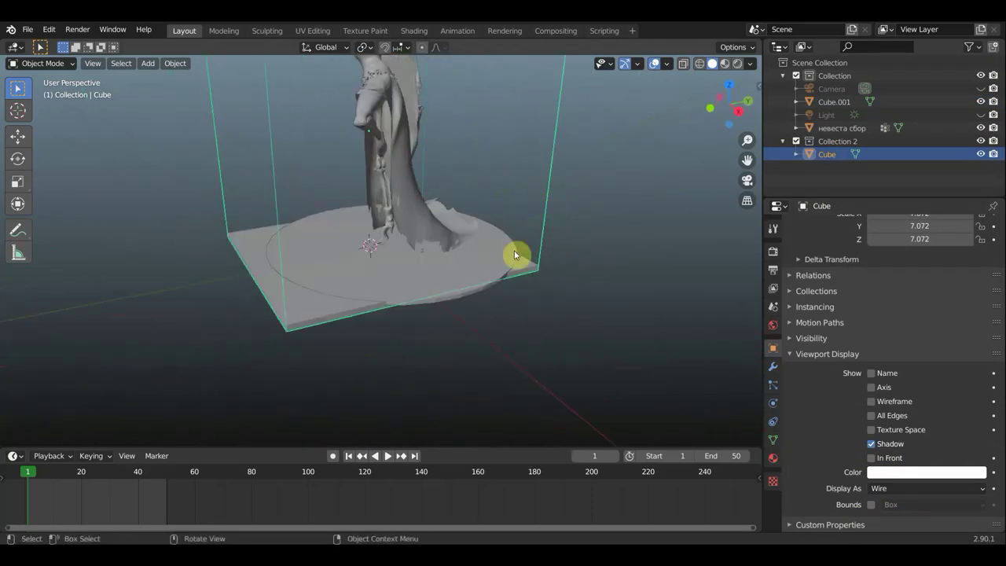
Parent the Cube box to the platform Cube.001 using Ctrl+P > Object
{"action": "left_click", "coordinate": [318, 307]}
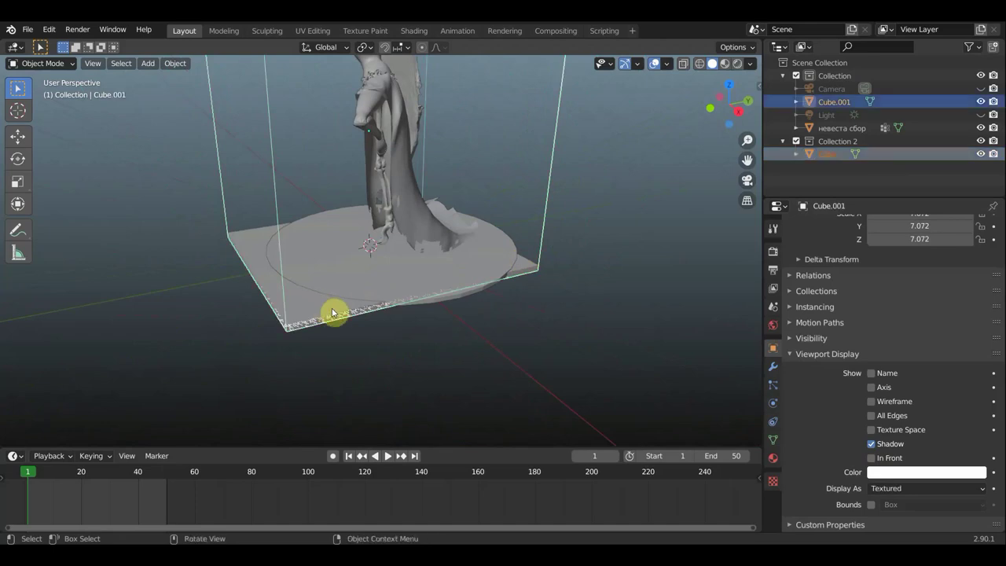
{"action": "middle_click_drag", "start_coordinate": [320, 309], "coordinate": [366, 327]}
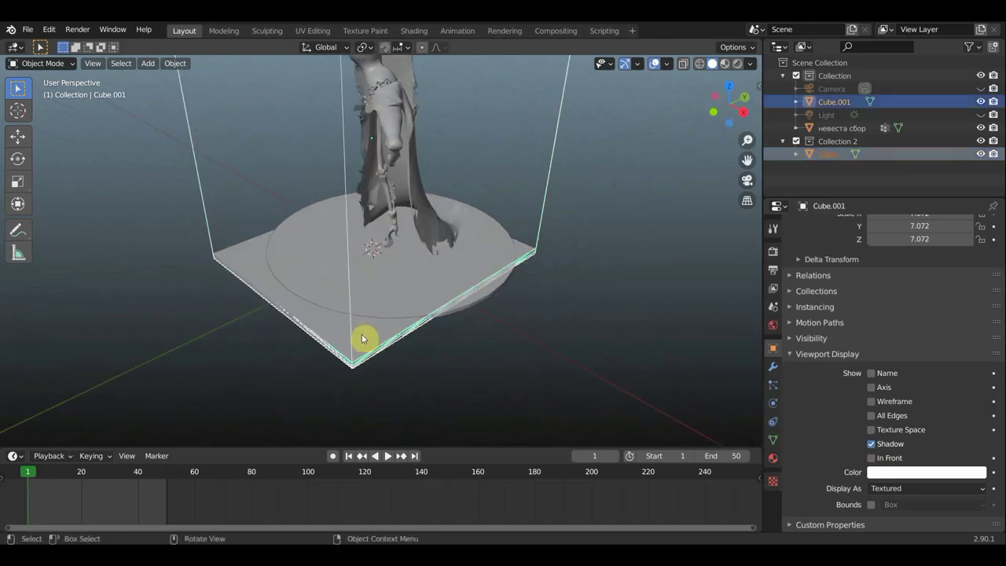
{"action": "left_click", "coordinate": [366, 331], "text": "shift"}
{"action": "left_click", "coordinate": [367, 330], "text": "shift"}
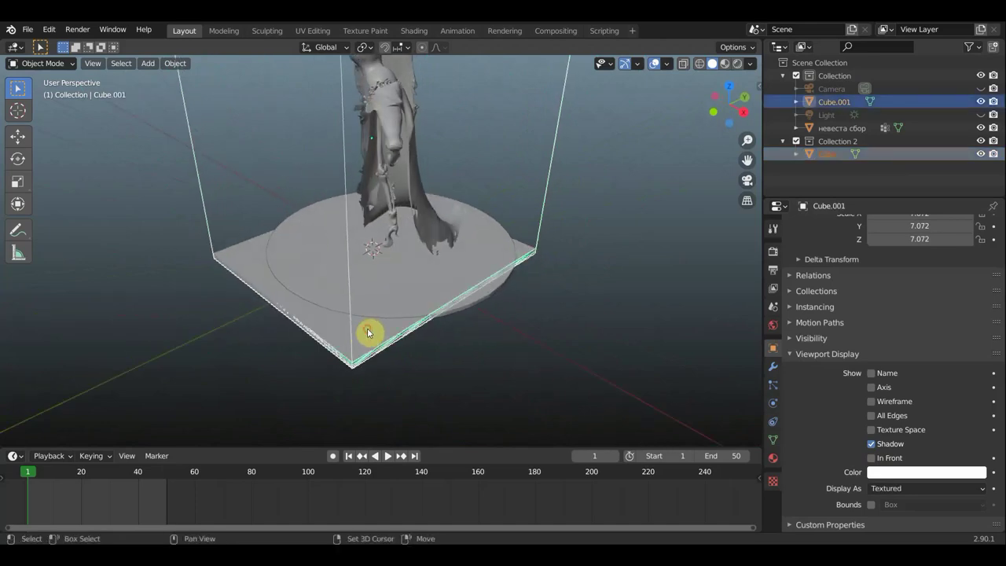
{"action": "key", "text": "ctrl+p"}
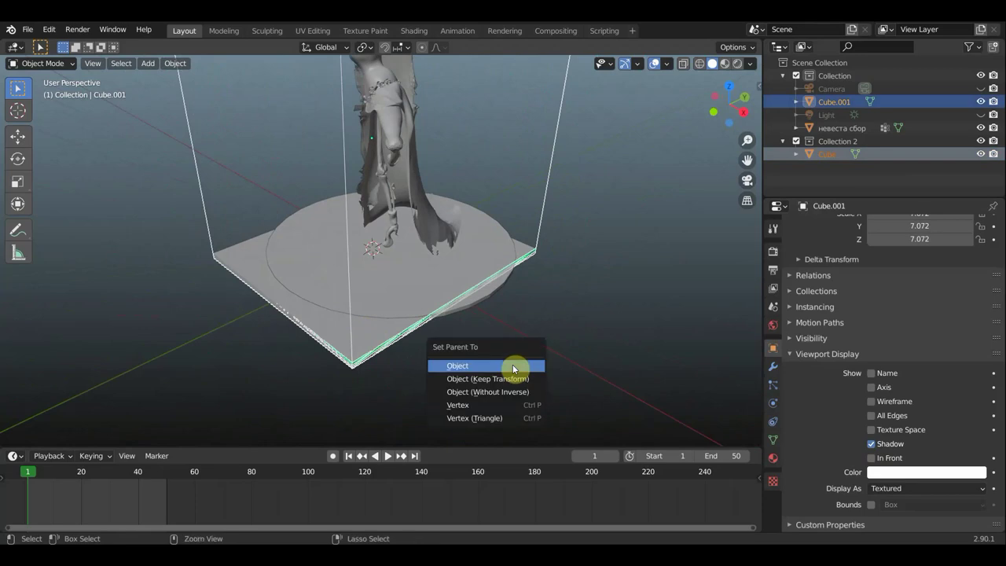
{"action": "left_click", "coordinate": [494, 366]}
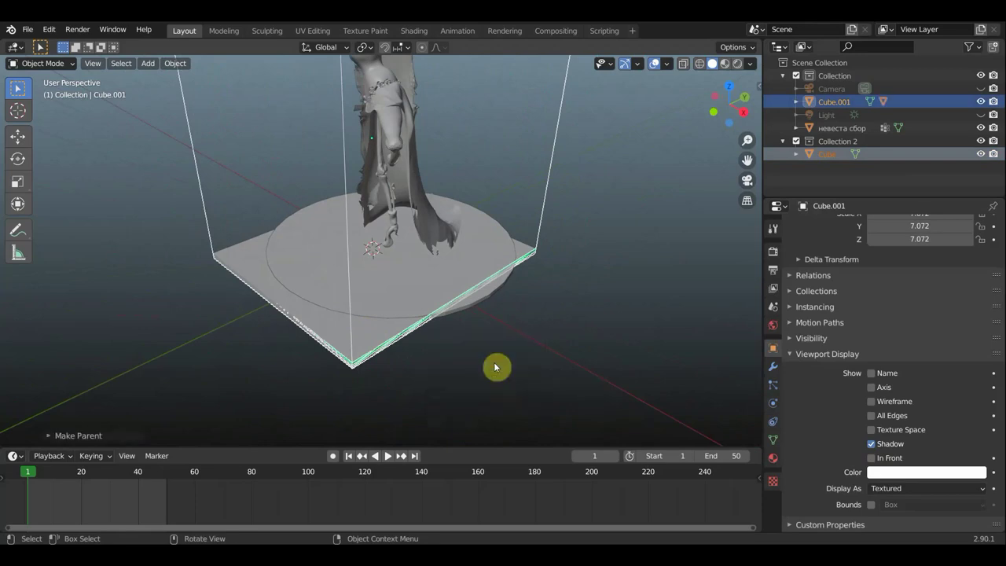
Switch to front view and recentre the figure
{"action": "key", "text": "KP_1"}
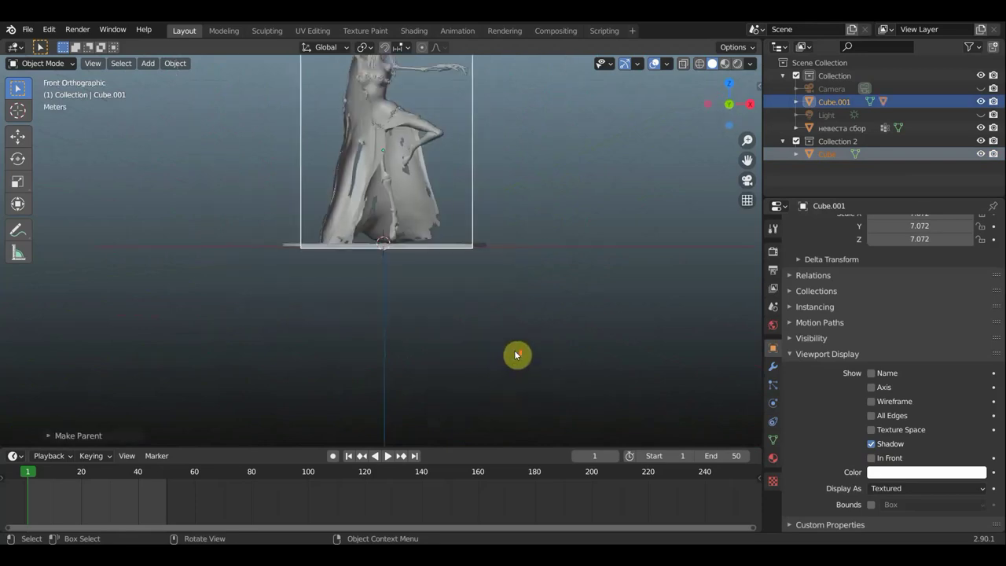
{"action": "middle_click_drag", "start_coordinate": [552, 235], "coordinate": [550, 311], "text": "shift"}
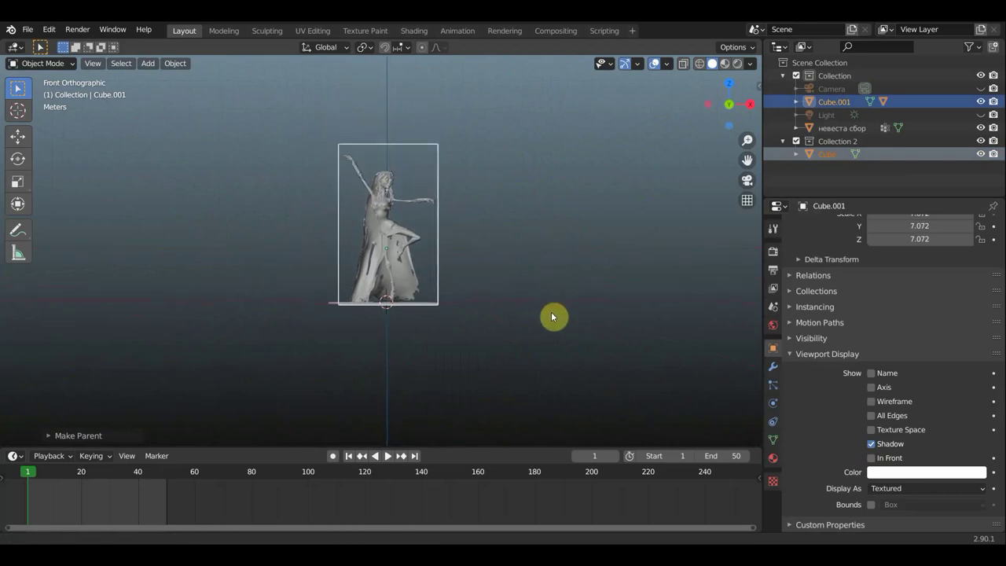
{"action": "left_click", "coordinate": [149, 63]}
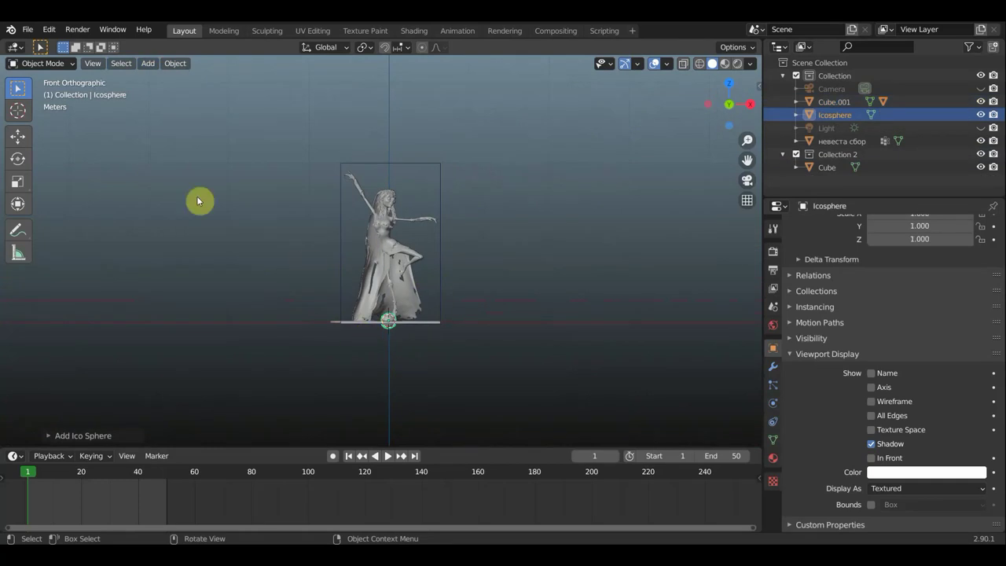
Move the icosphere left of the statue and stretch it to a Z scale of 2.676
{"action": "left_click", "coordinate": [17, 136]}
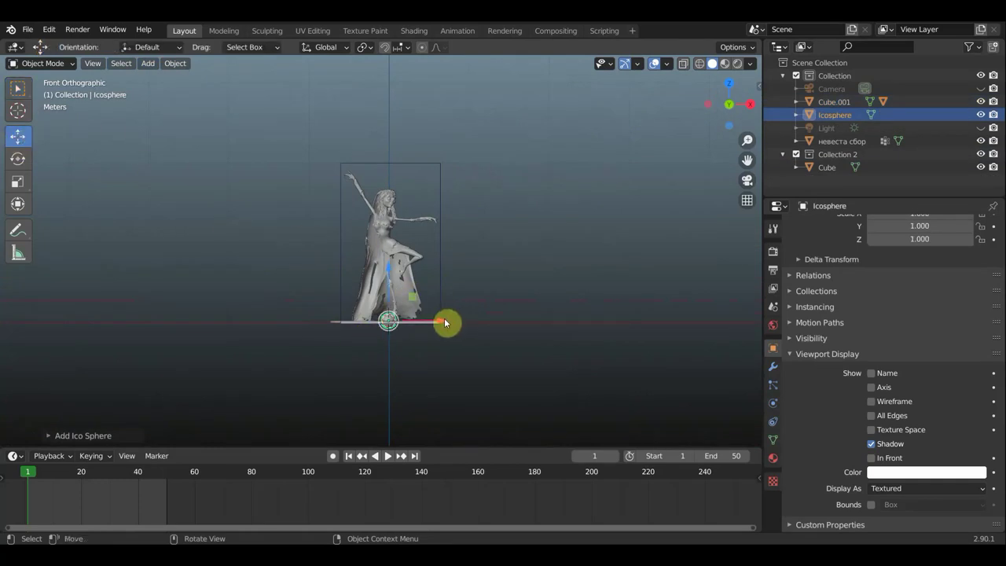
{"action": "left_click_drag", "start_coordinate": [445, 322], "coordinate": [228, 322]}
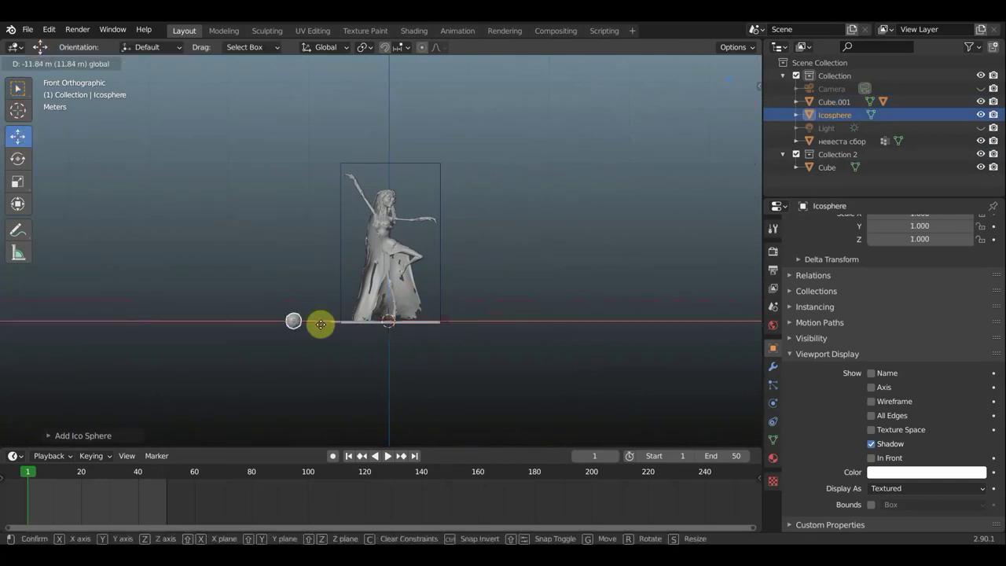
{"action": "left_click", "coordinate": [17, 204]}
{"action": "left_click_drag", "start_coordinate": [171, 281], "coordinate": [168, 223]}
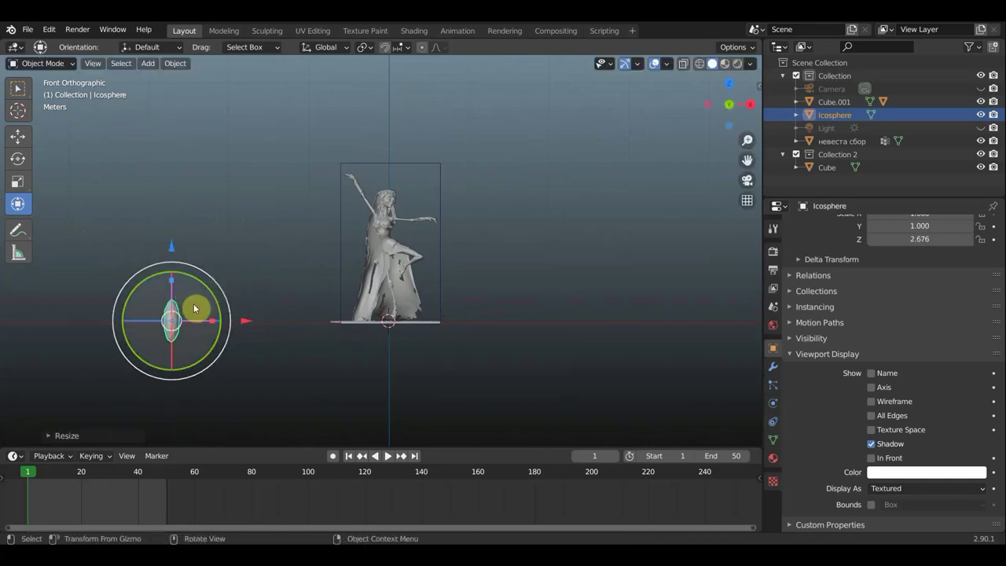
Return to box selection and select the wireframe Cube box
{"action": "left_click", "coordinate": [18, 88]}
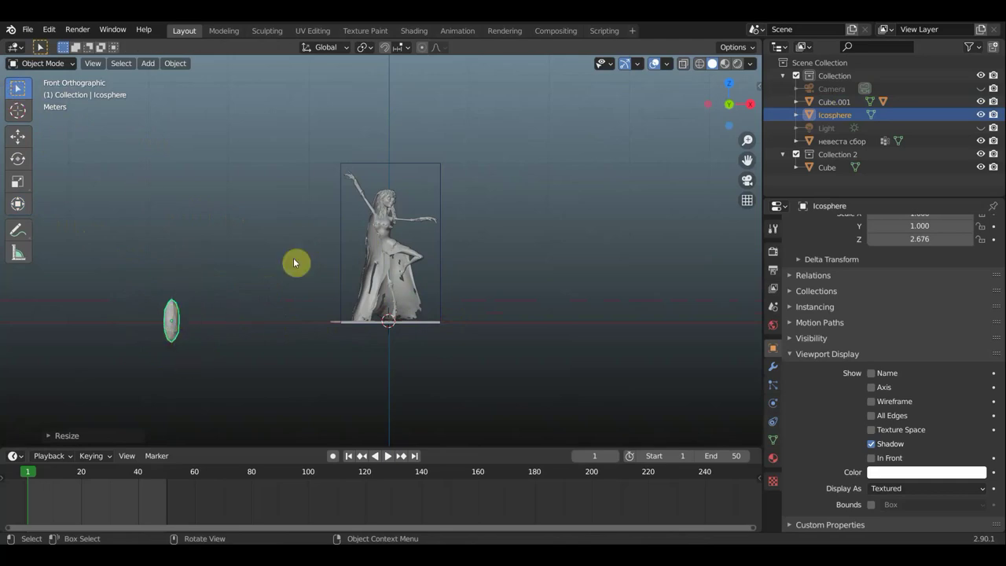
{"action": "scroll", "coordinate": [413, 273], "scroll_direction": "up", "scroll_amount": 1}
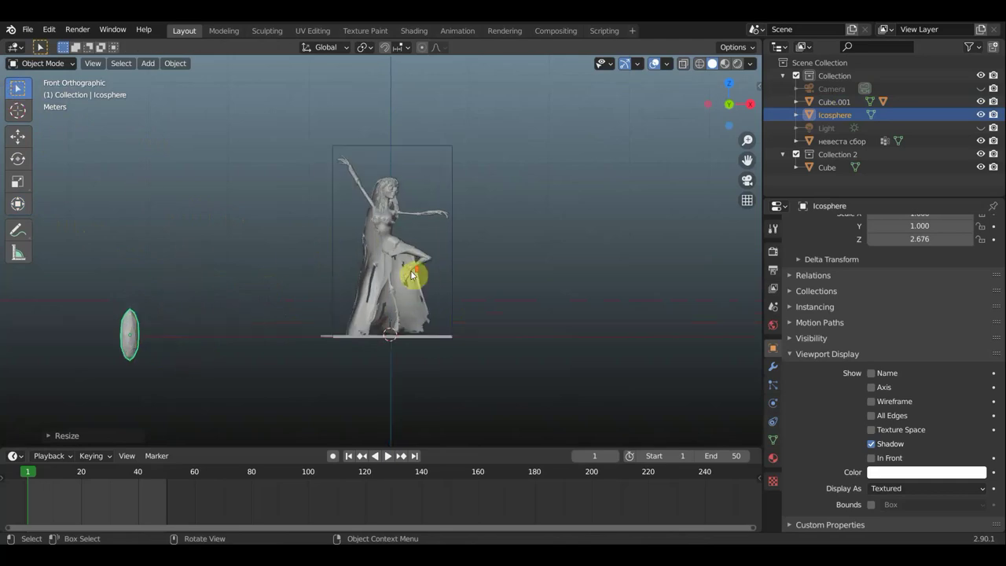
{"action": "left_click", "coordinate": [454, 272]}
{"action": "middle_click_drag", "start_coordinate": [460, 285], "coordinate": [446, 356]}
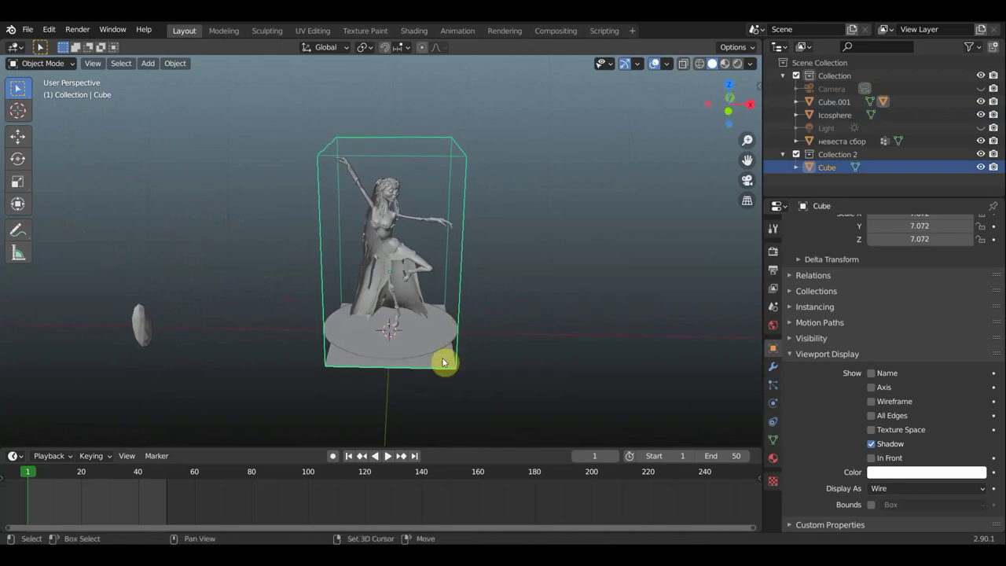
In front view, raise the wireframe Cube box upward along Z
{"action": "left_click", "coordinate": [443, 360]}
{"action": "key", "text": "KP_1"}
{"action": "left_click", "coordinate": [453, 275]}
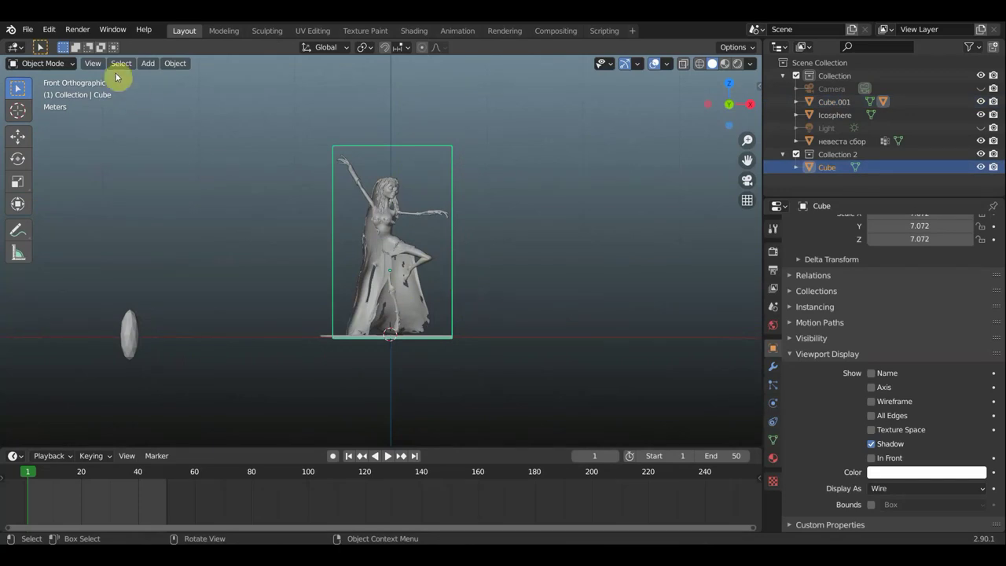
{"action": "left_click", "coordinate": [18, 136]}
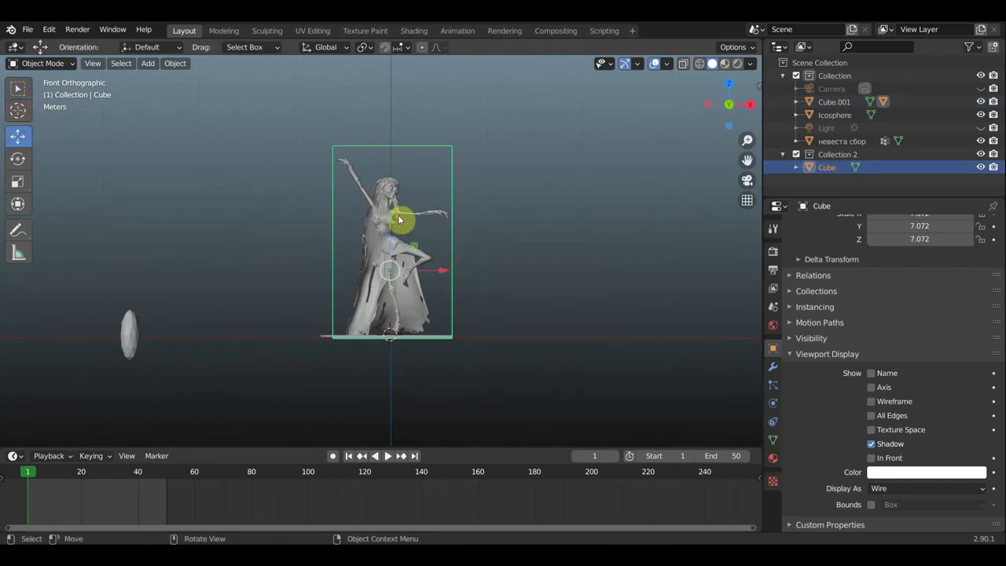
{"action": "left_click_drag", "start_coordinate": [392, 220], "coordinate": [395, 195]}
Select the platform Cube.001, then the Cube box as active object for parenting
{"action": "middle_click_drag", "start_coordinate": [395, 196], "coordinate": [474, 273]}
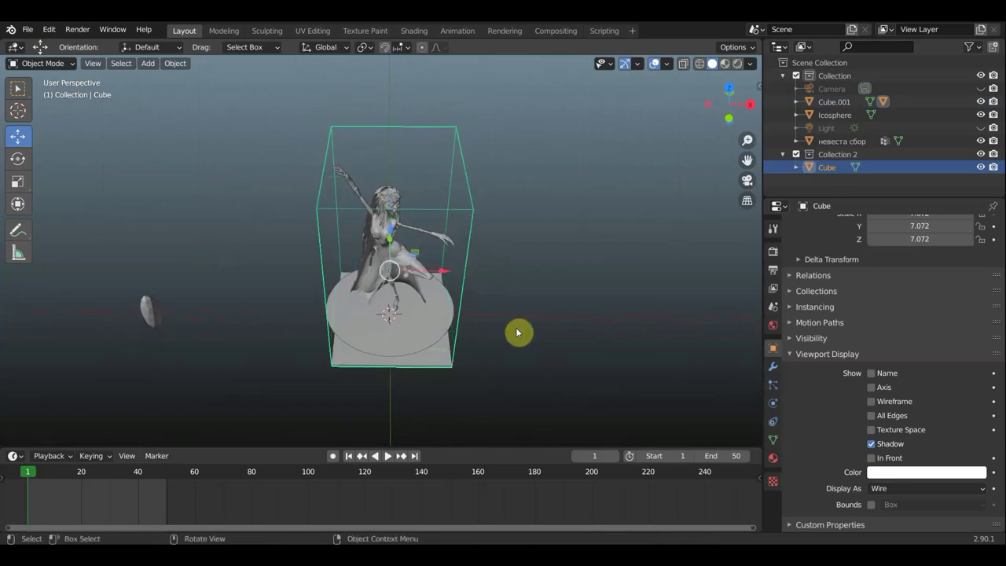
{"action": "middle_click_drag", "start_coordinate": [515, 328], "coordinate": [487, 252]}
{"action": "scroll", "coordinate": [481, 229], "scroll_direction": "up", "scroll_amount": 2}
{"action": "scroll", "coordinate": [481, 230], "scroll_direction": "up", "scroll_amount": 2}
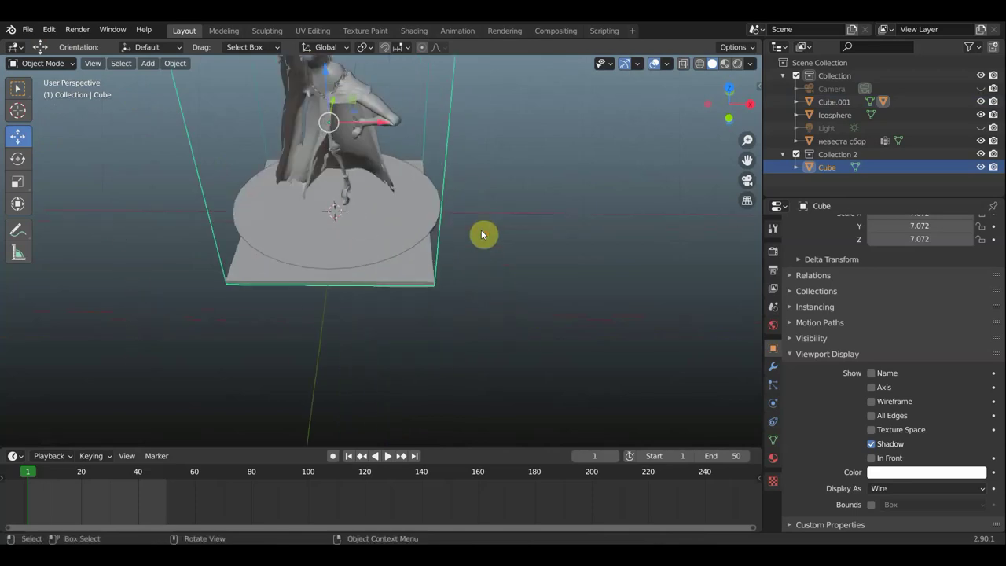
{"action": "left_click", "coordinate": [421, 269], "text": "shift"}
{"action": "mouse_move", "coordinate": [422, 270]}
{"action": "middle_mouse_down"}
{"action": "mouse_move", "coordinate": [506, 213]}
{"action": "mouse_move", "coordinate": [532, 213]}
{"action": "middle_mouse_up"}
{"action": "middle_click_drag", "start_coordinate": [453, 253], "coordinate": [449, 303]}
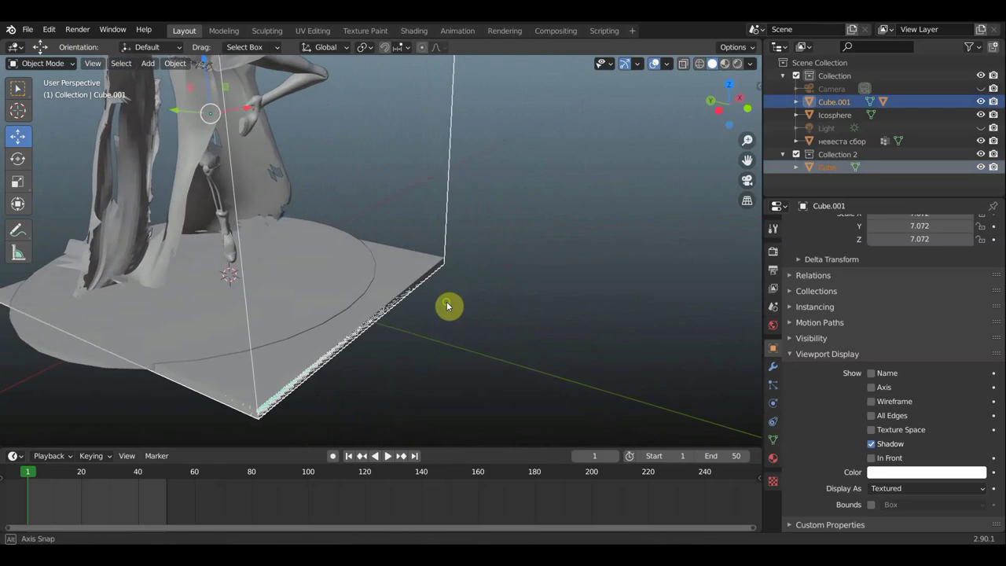
{"action": "left_click", "coordinate": [406, 280]}
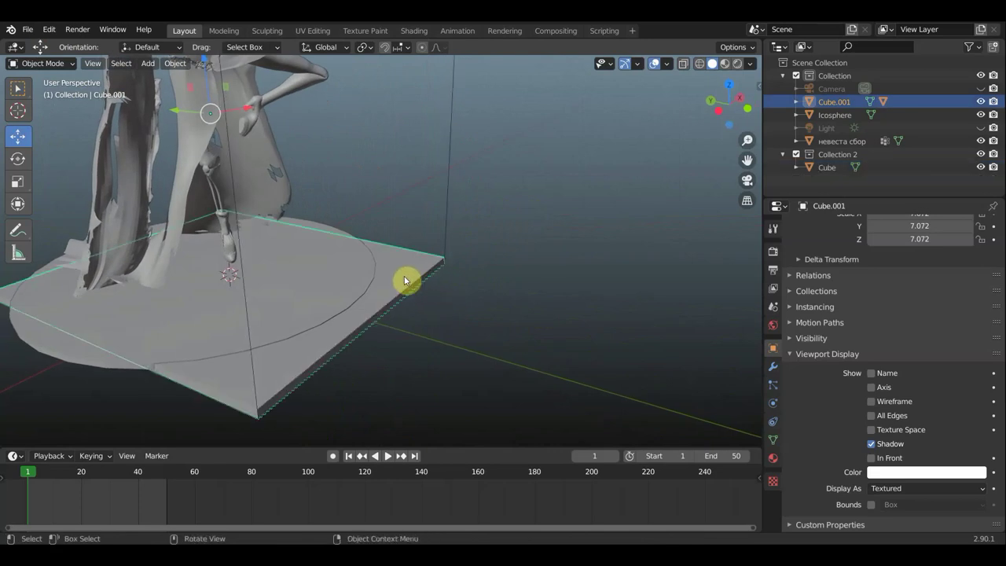
{"action": "middle_click_drag", "start_coordinate": [411, 280], "coordinate": [371, 283]}
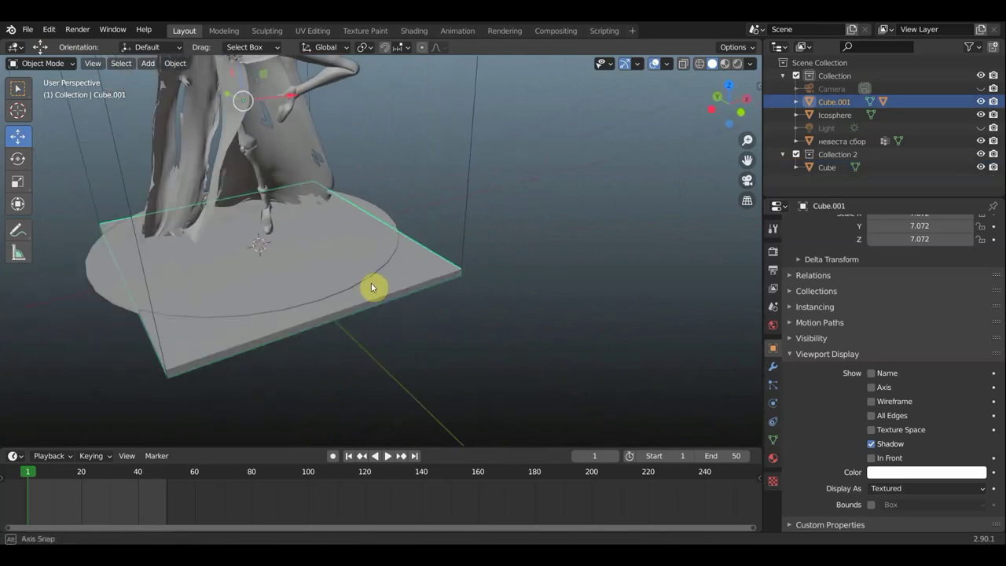
{"action": "left_click", "coordinate": [464, 230], "text": "shift"}
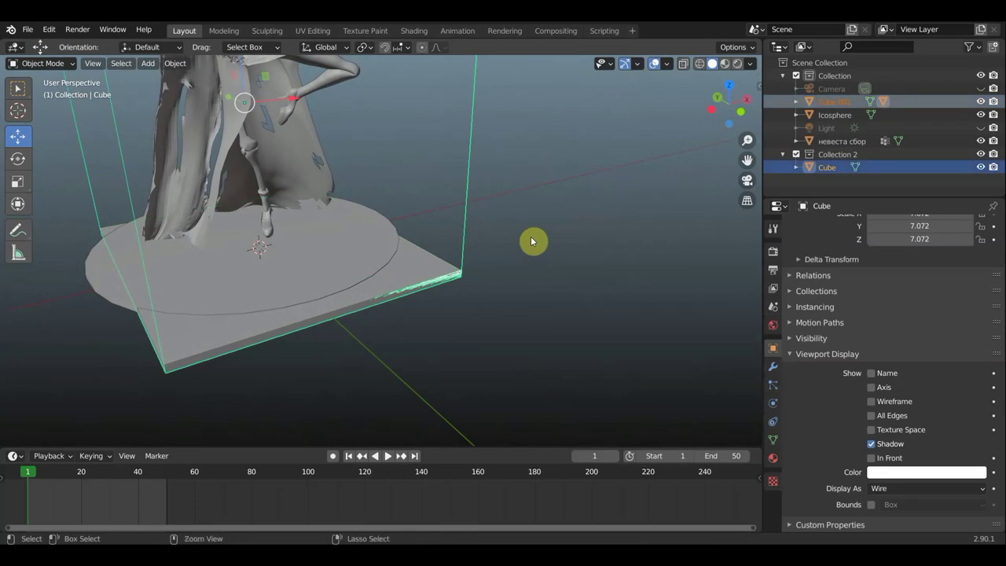
{"action": "key", "text": "ctrl+p"}
{"action": "left_click", "coordinate": [534, 235]}
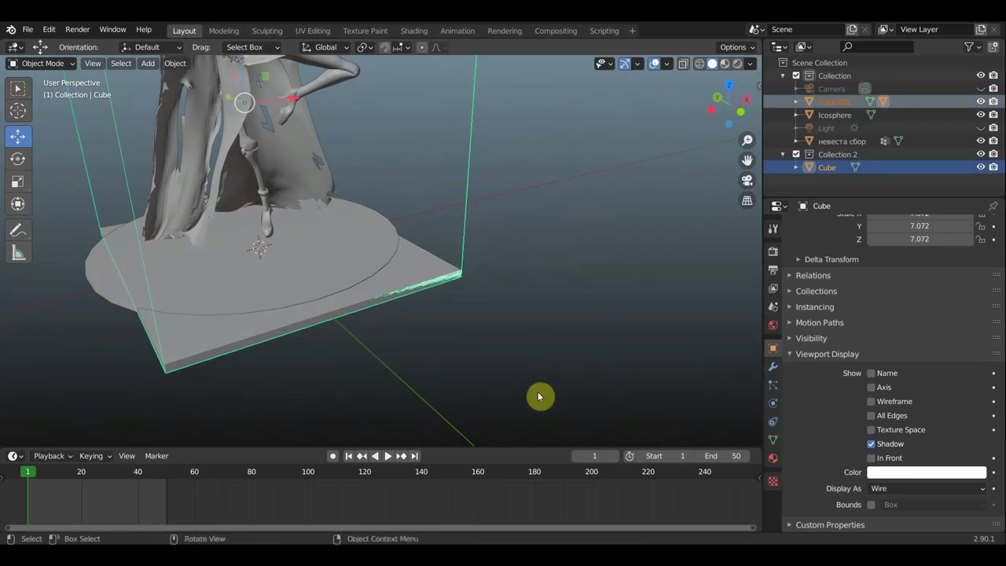
{"action": "key", "text": "ctrl+p"}
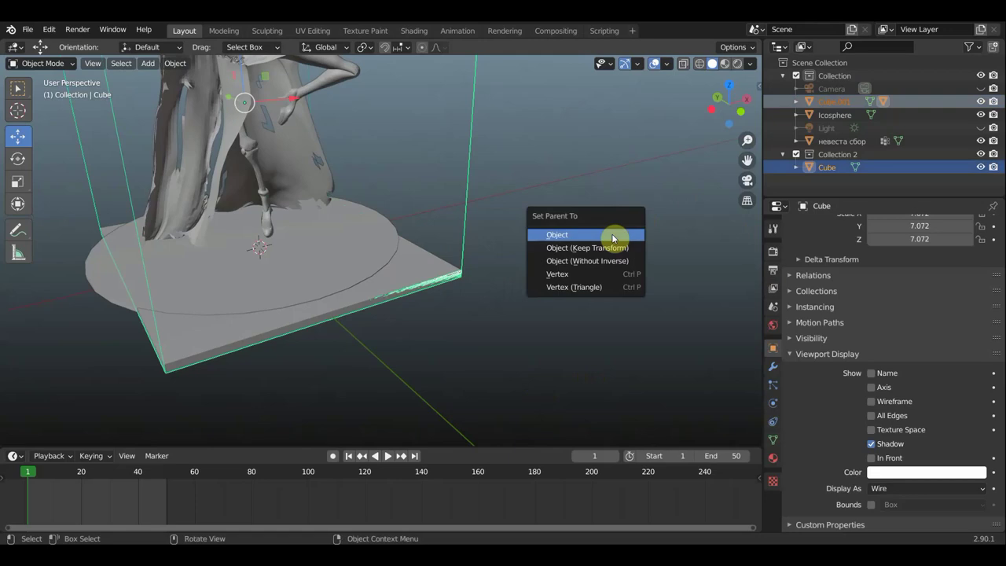
{"action": "left_click", "coordinate": [613, 237]}
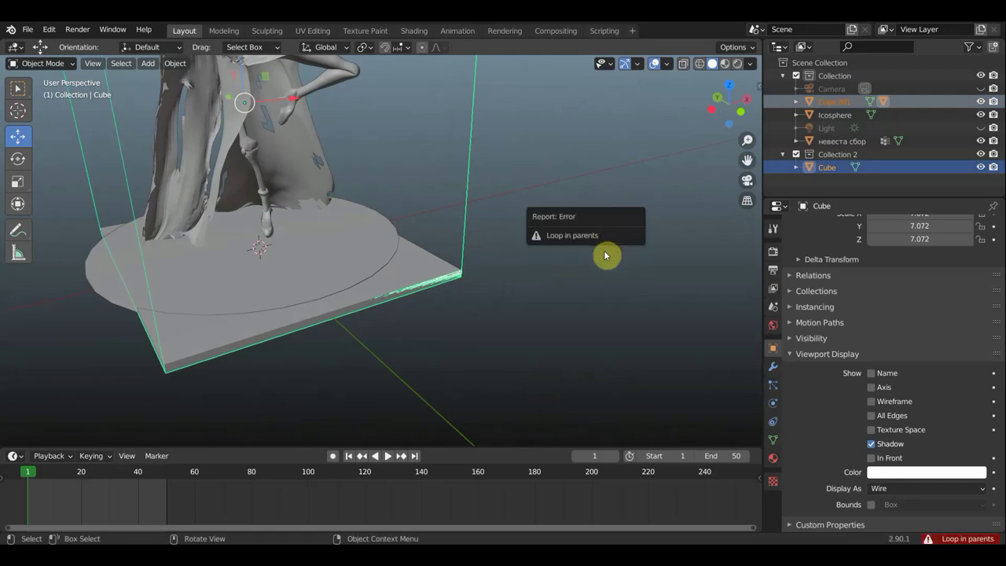
{"action": "left_click", "coordinate": [477, 262]}
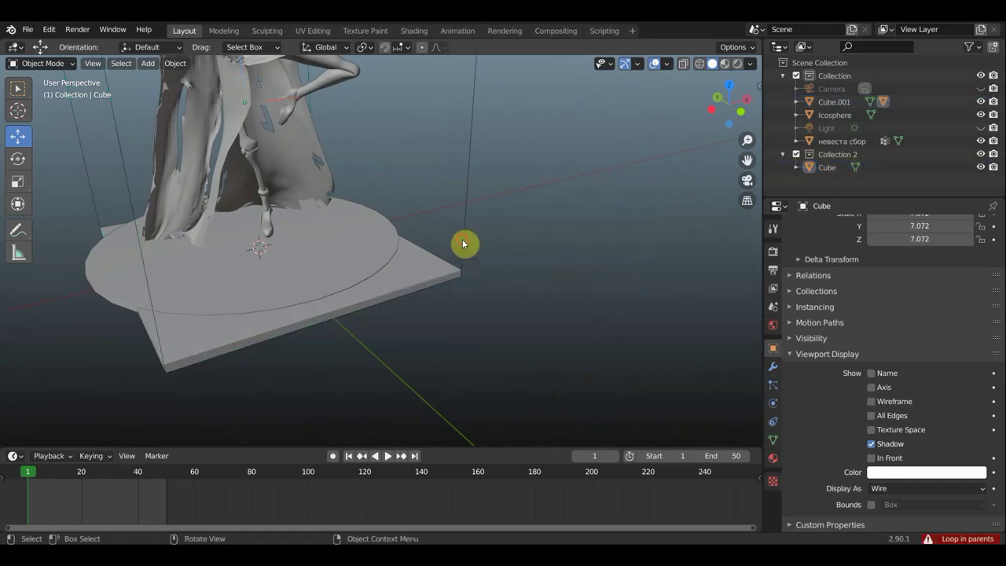
{"action": "left_click", "coordinate": [463, 244]}
{"action": "left_click", "coordinate": [422, 274]}
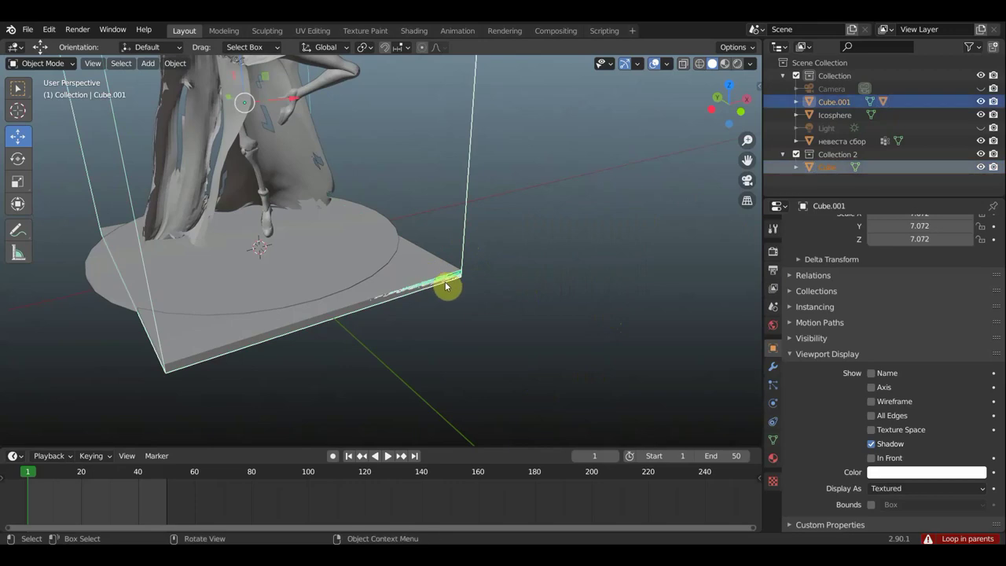
{"action": "mouse_move", "coordinate": [426, 272]}
{"action": "middle_mouse_down"}
{"action": "mouse_move", "coordinate": [582, 264]}
{"action": "mouse_move", "coordinate": [399, 262]}
{"action": "middle_mouse_up"}
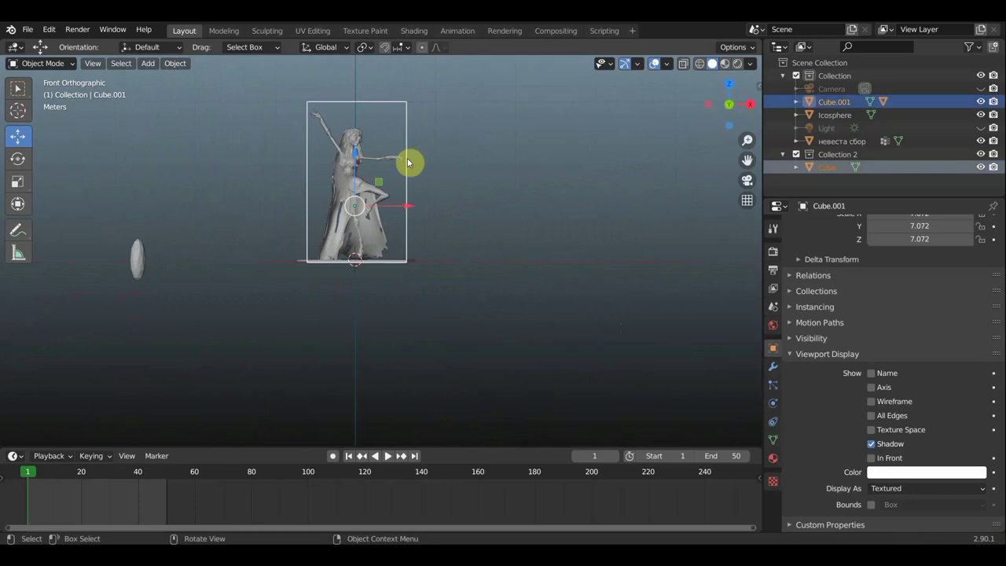
Lift the lid Cube.001 18.64 m along Z and frame it in front view
{"action": "scroll", "coordinate": [360, 159], "scroll_direction": "down", "scroll_amount": 3}
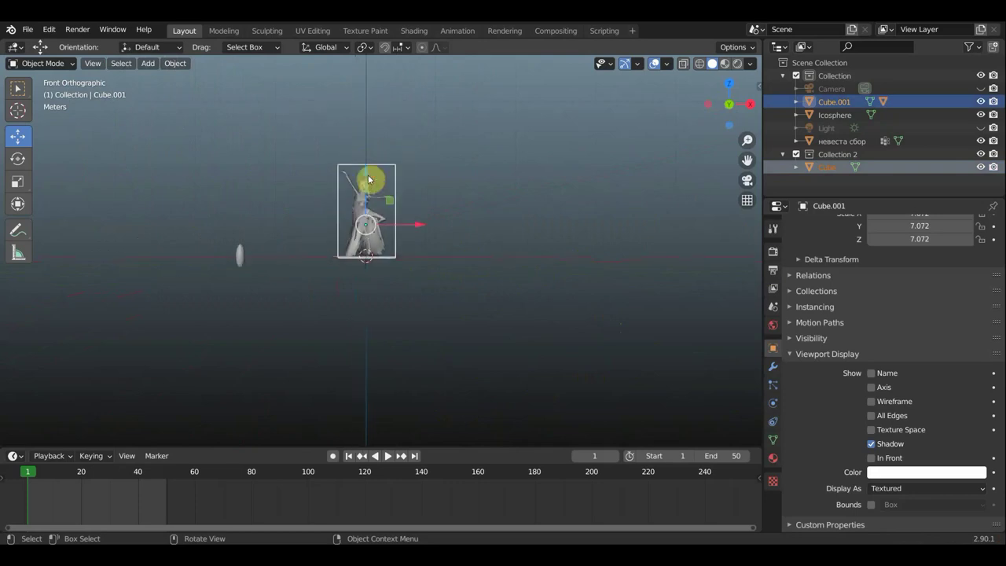
{"action": "left_click_drag", "start_coordinate": [369, 180], "coordinate": [372, 82]}
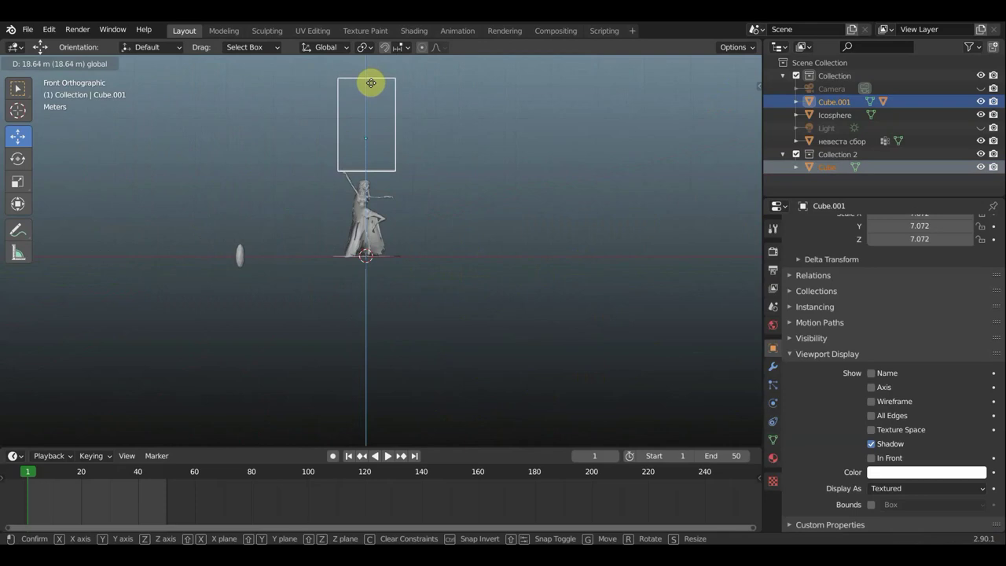
{"action": "mouse_move", "coordinate": [426, 152]}
{"action": "middle_mouse_down"}
{"action": "mouse_move", "coordinate": [414, 228]}
{"action": "mouse_move", "coordinate": [478, 207]}
{"action": "mouse_move", "coordinate": [521, 333]}
{"action": "mouse_move", "coordinate": [525, 316]}
{"action": "mouse_move", "coordinate": [573, 293]}
{"action": "middle_mouse_up"}
{"action": "key", "text": "KP_1"}
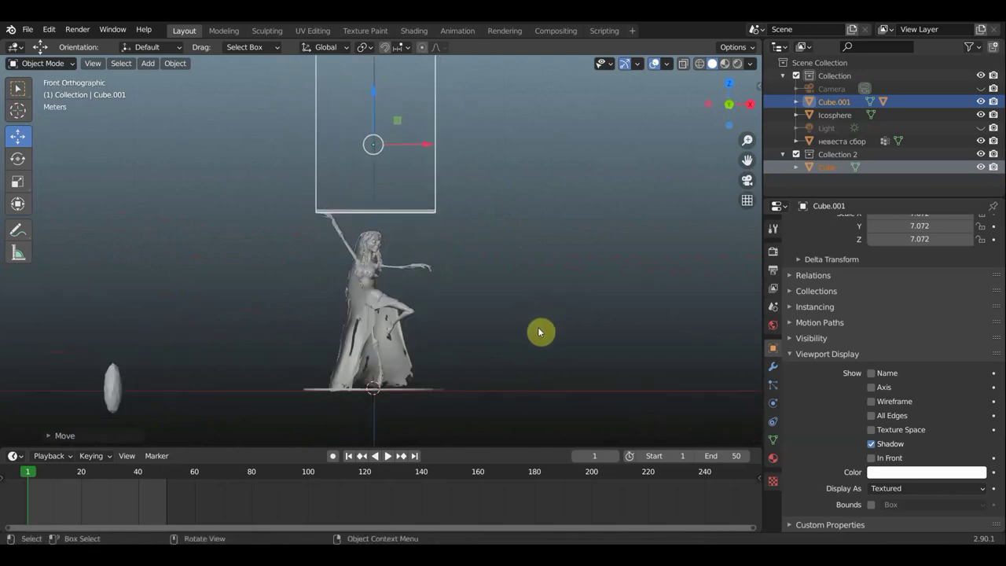
{"action": "middle_click_drag", "start_coordinate": [539, 327], "coordinate": [543, 258], "text": "shift"}
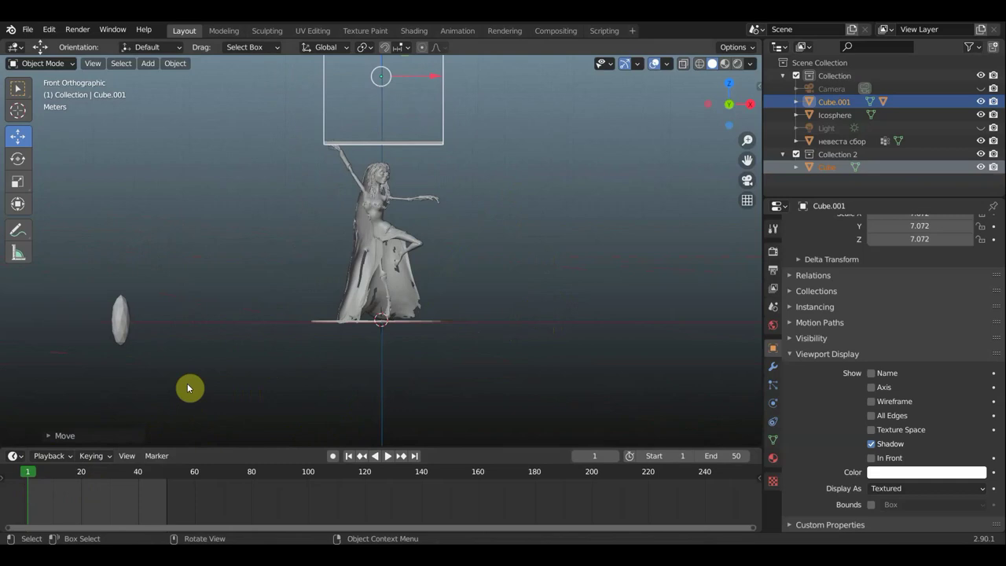
{"action": "key", "text": "i"}
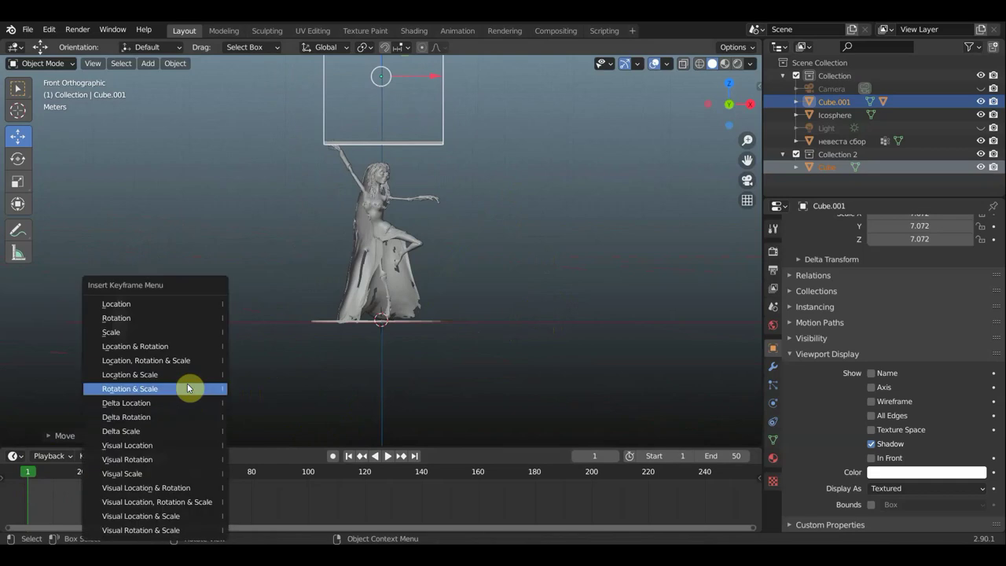
Keyframe the lid's location raised at frame 1 and lowered over the figure at frame 160
{"action": "left_click", "coordinate": [161, 307]}
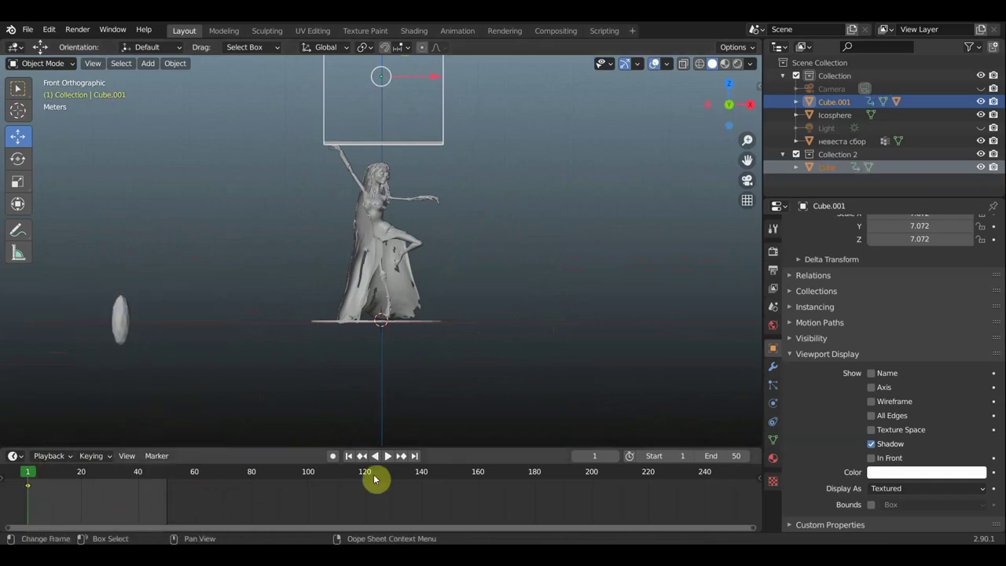
{"action": "left_click", "coordinate": [481, 478]}
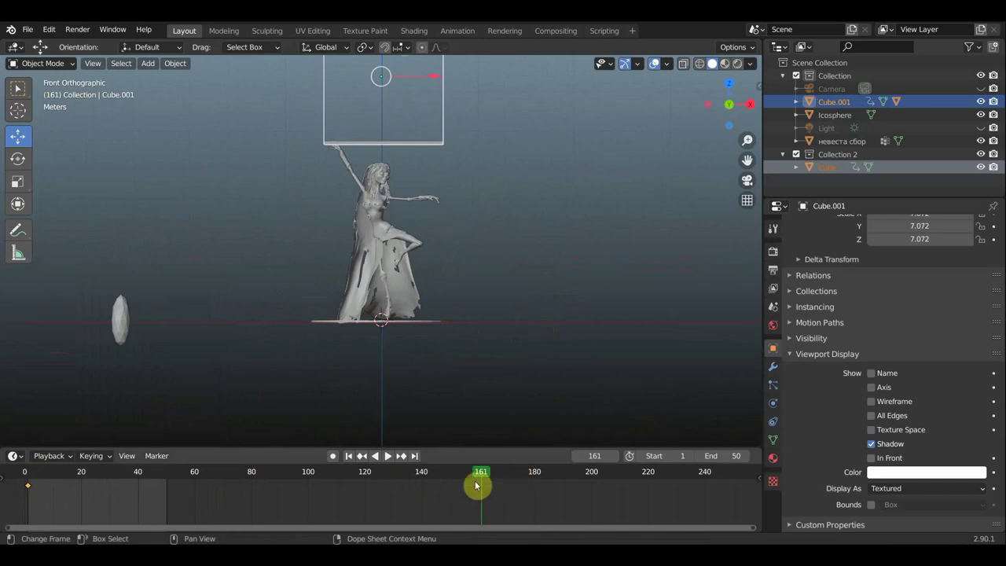
{"action": "key", "text": "space"}
{"action": "key", "text": "space"}
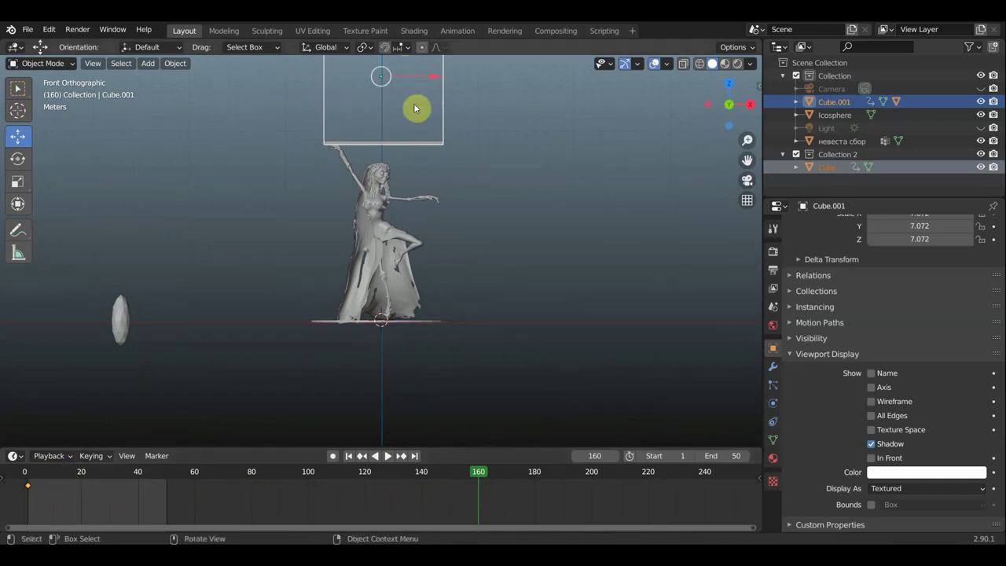
{"action": "scroll", "coordinate": [408, 94], "scroll_direction": "down", "scroll_amount": 1}
{"action": "scroll", "coordinate": [393, 88], "scroll_direction": "down", "scroll_amount": 1}
{"action": "left_click_drag", "start_coordinate": [384, 80], "coordinate": [382, 204]}
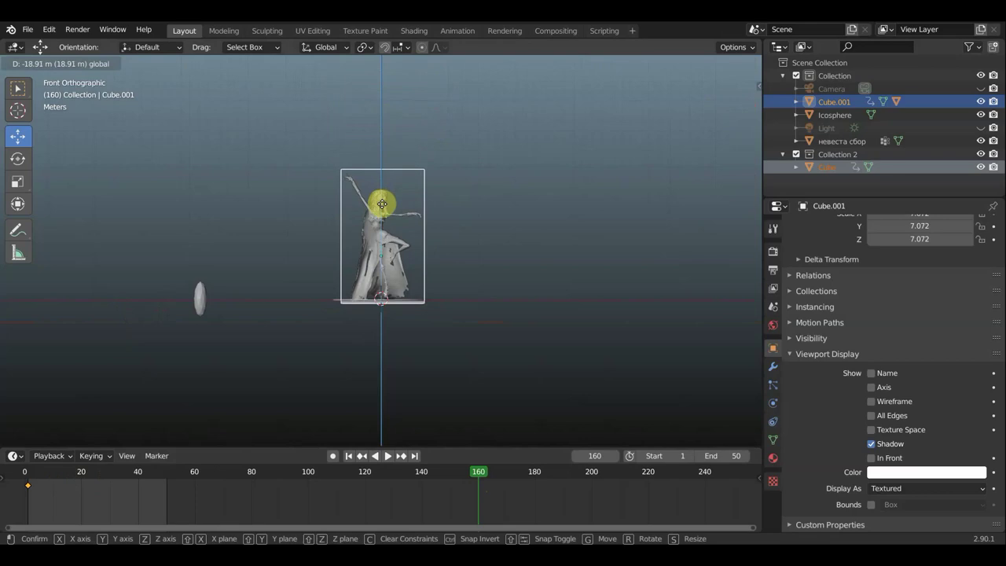
{"action": "left_click_drag", "start_coordinate": [382, 204], "coordinate": [382, 205]}
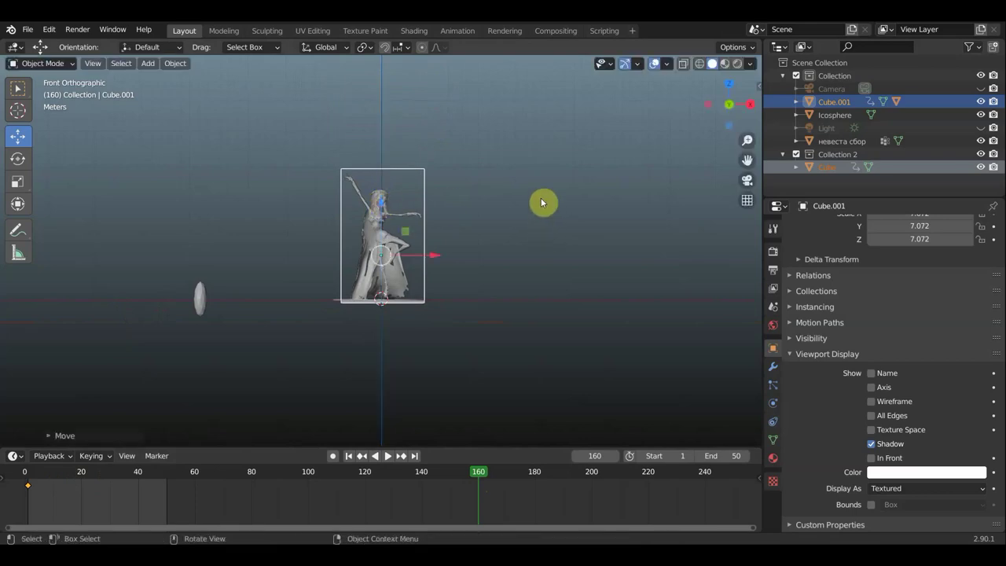
{"action": "key", "text": "i"}
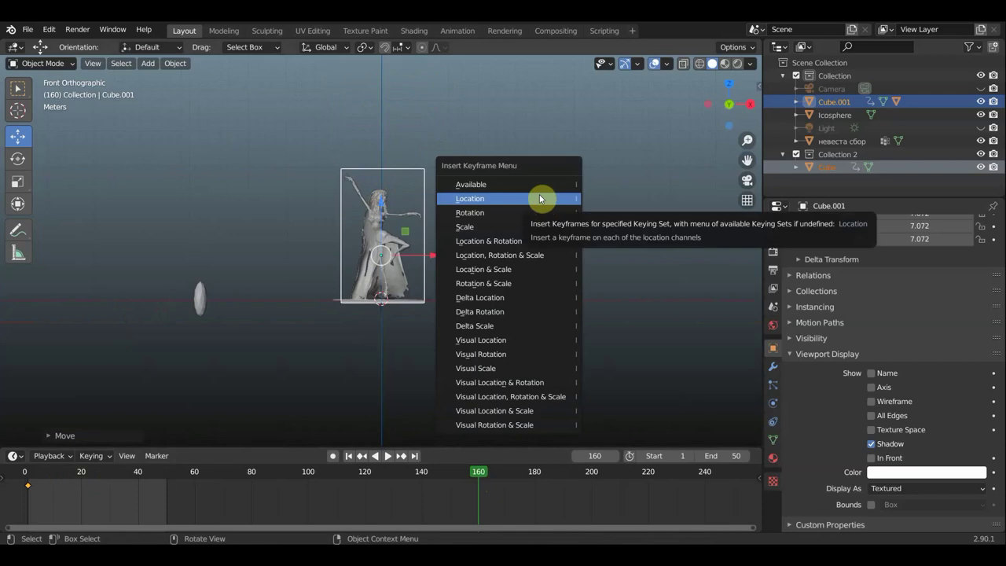
{"action": "left_click", "coordinate": [541, 203]}
Set the scene's end frame to 160 and return to frame 1
{"action": "left_click", "coordinate": [717, 455]}
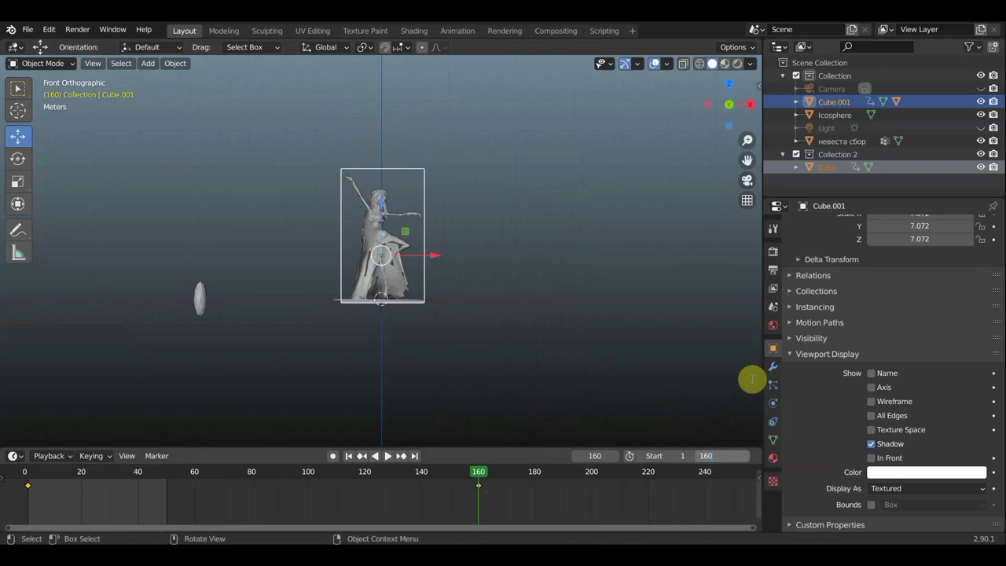
{"action": "key", "text": "Return"}
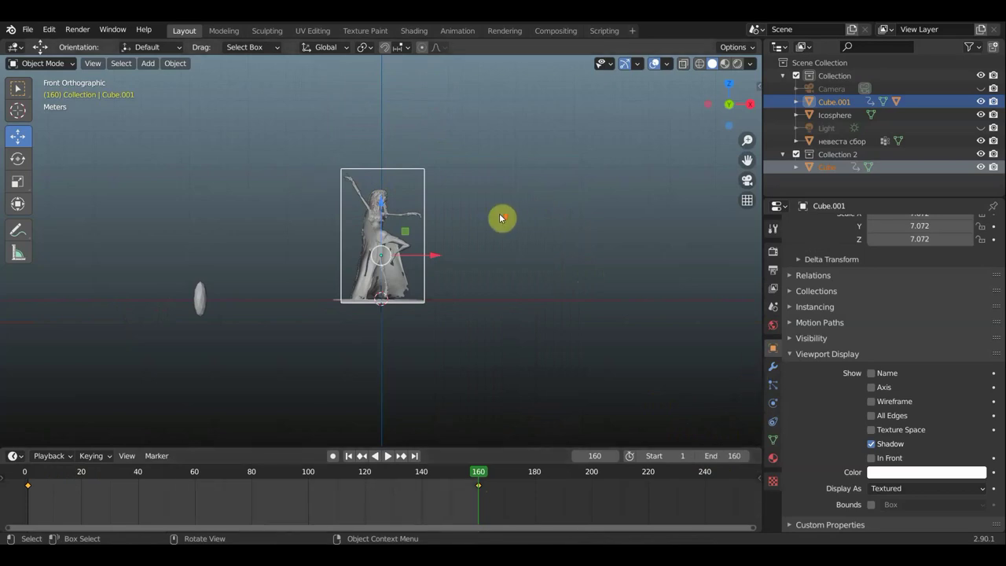
{"action": "scroll", "coordinate": [512, 216], "scroll_direction": "up", "scroll_amount": 2}
{"action": "scroll", "coordinate": [521, 212], "scroll_direction": "up", "scroll_amount": 1}
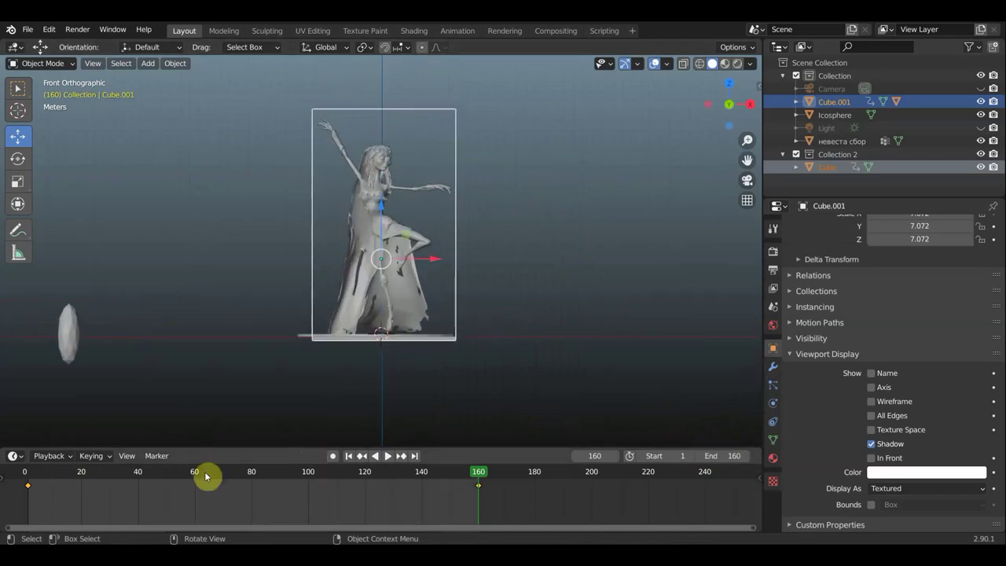
{"action": "left_click", "coordinate": [29, 480]}
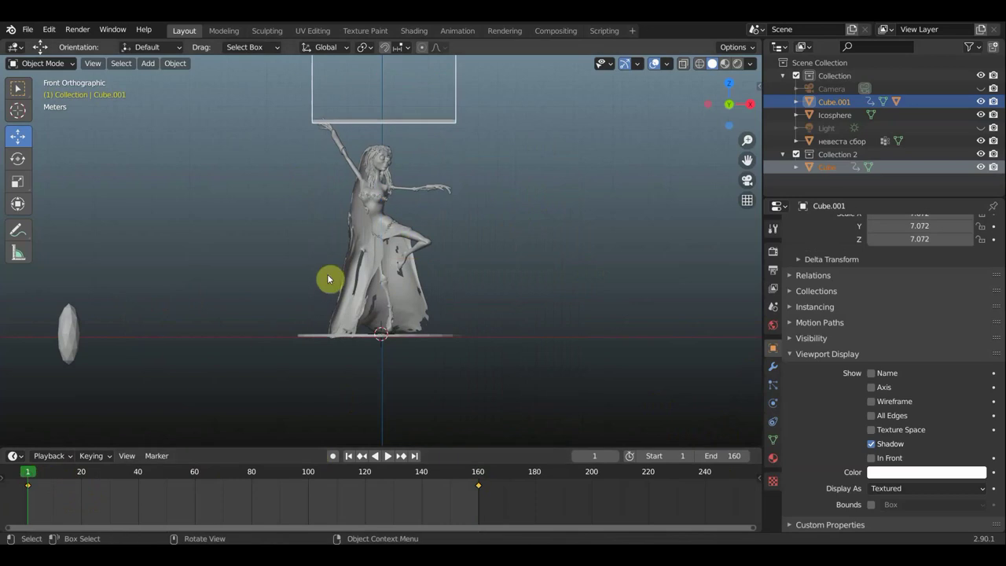
Add a Boolean Difference modifier to невеста сбор with Cube as the cutting object
{"action": "left_click", "coordinate": [372, 238]}
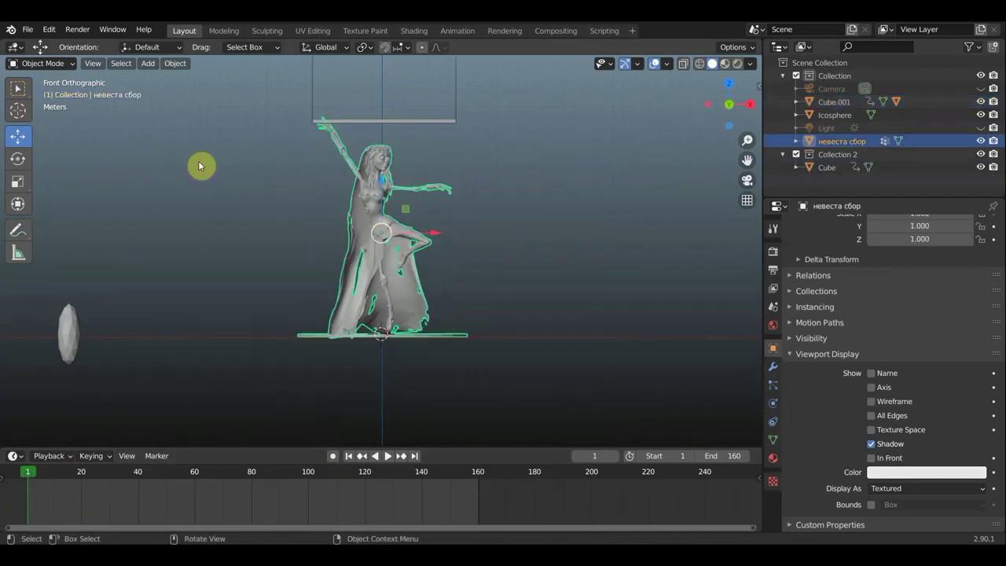
{"action": "left_click", "coordinate": [17, 88]}
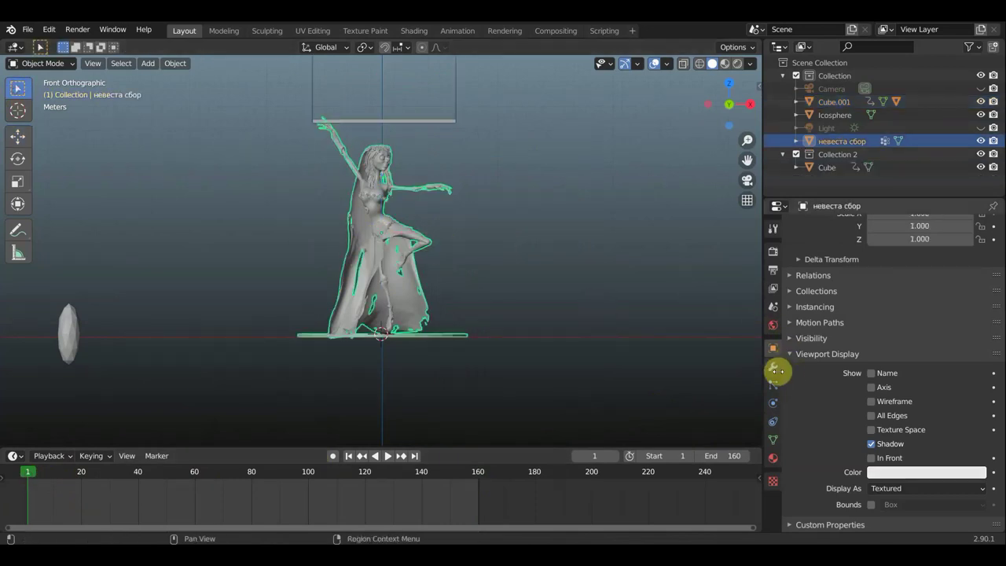
{"action": "left_click", "coordinate": [774, 371]}
{"action": "left_click", "coordinate": [825, 227]}
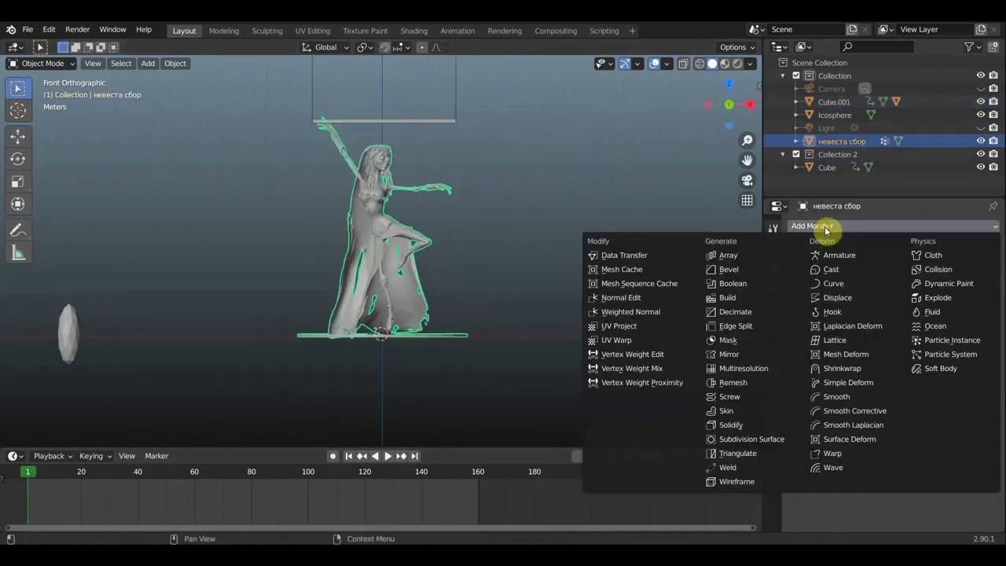
{"action": "left_click", "coordinate": [742, 283]}
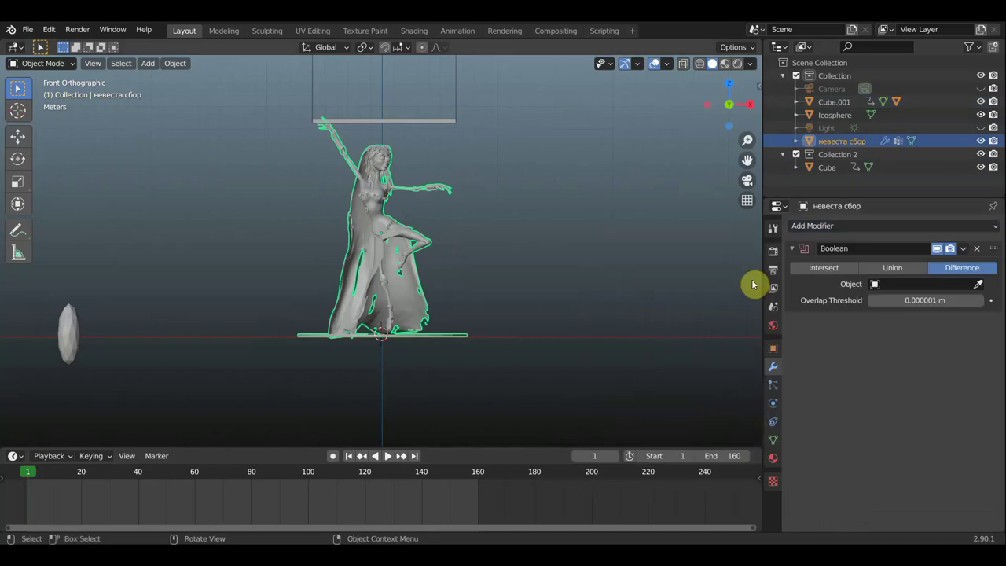
{"action": "left_click", "coordinate": [951, 285]}
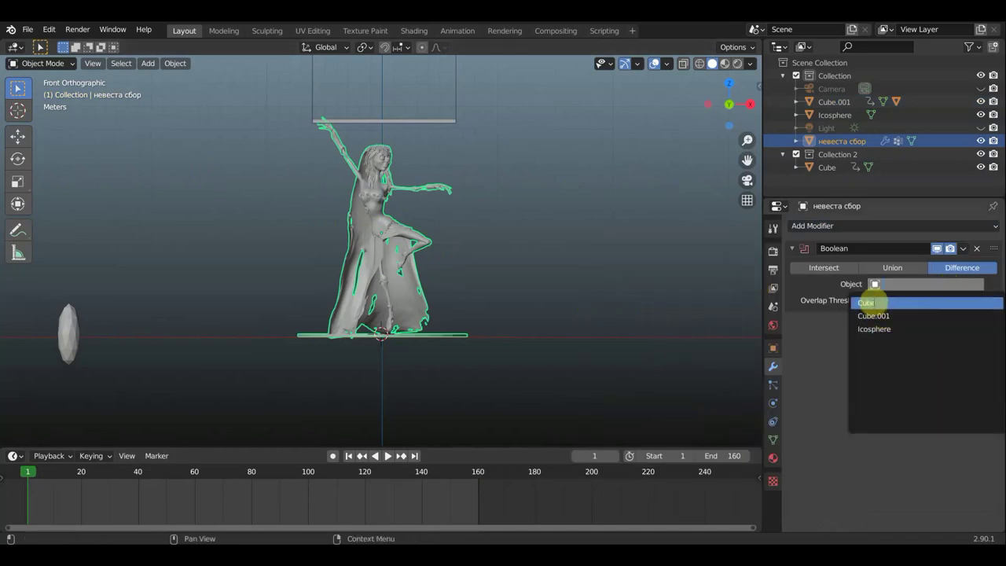
{"action": "left_click", "coordinate": [873, 304]}
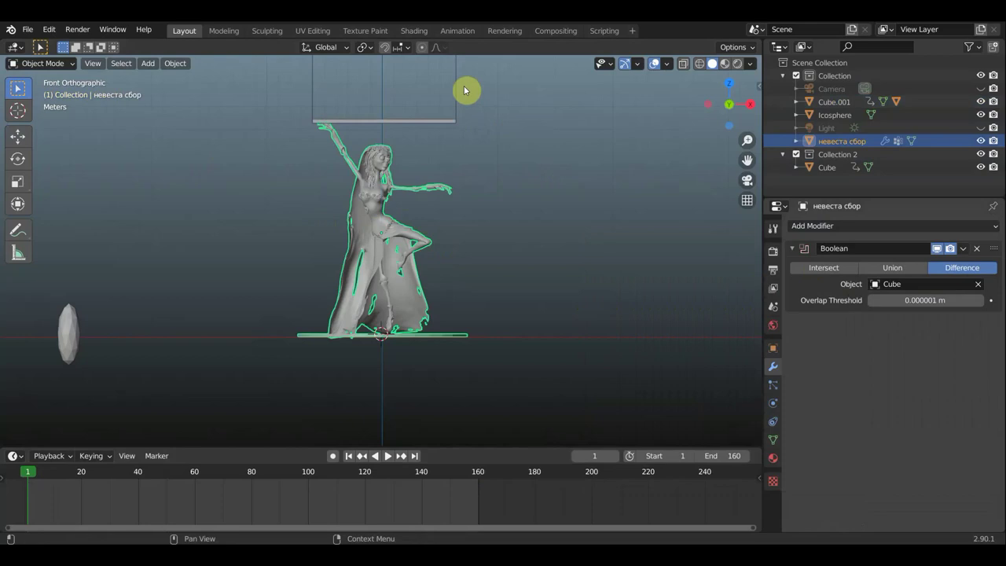
{"action": "left_click", "coordinate": [461, 88]}
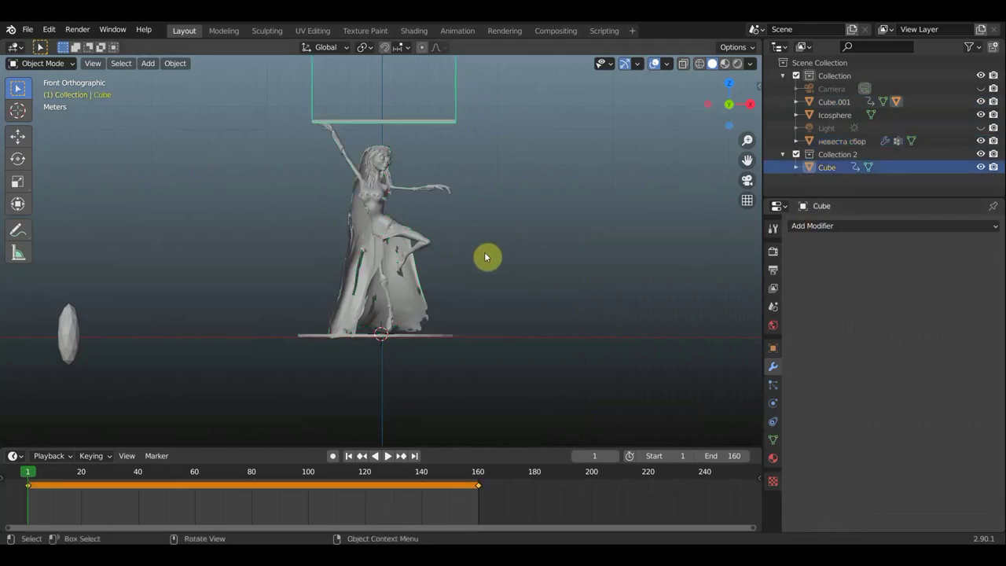
{"action": "scroll", "coordinate": [446, 366], "scroll_direction": "down", "scroll_amount": 2}
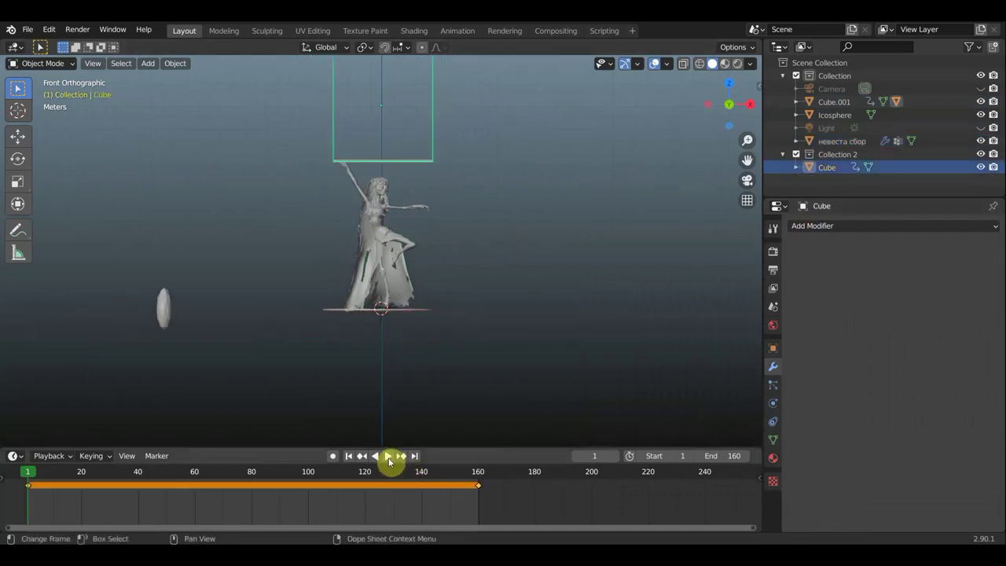
{"action": "left_click", "coordinate": [387, 457]}
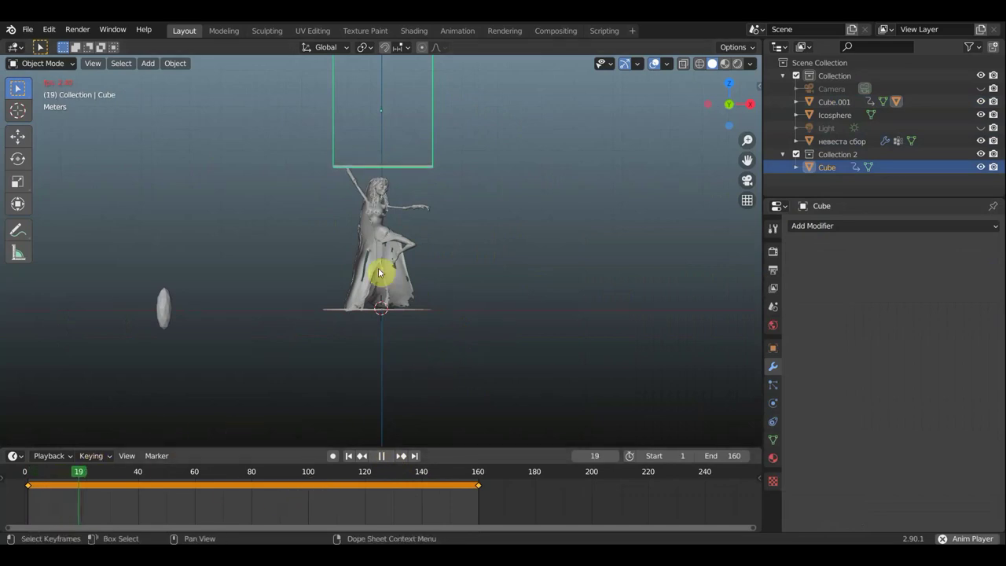
{"action": "scroll", "coordinate": [390, 244], "scroll_direction": "up", "scroll_amount": 5}
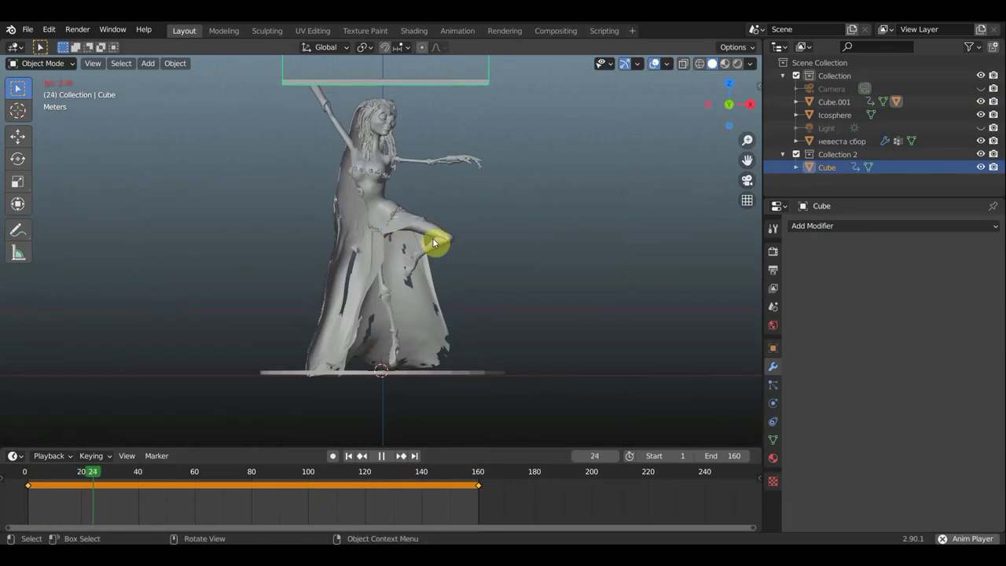
{"action": "scroll", "coordinate": [427, 238], "scroll_direction": "down", "scroll_amount": 2}
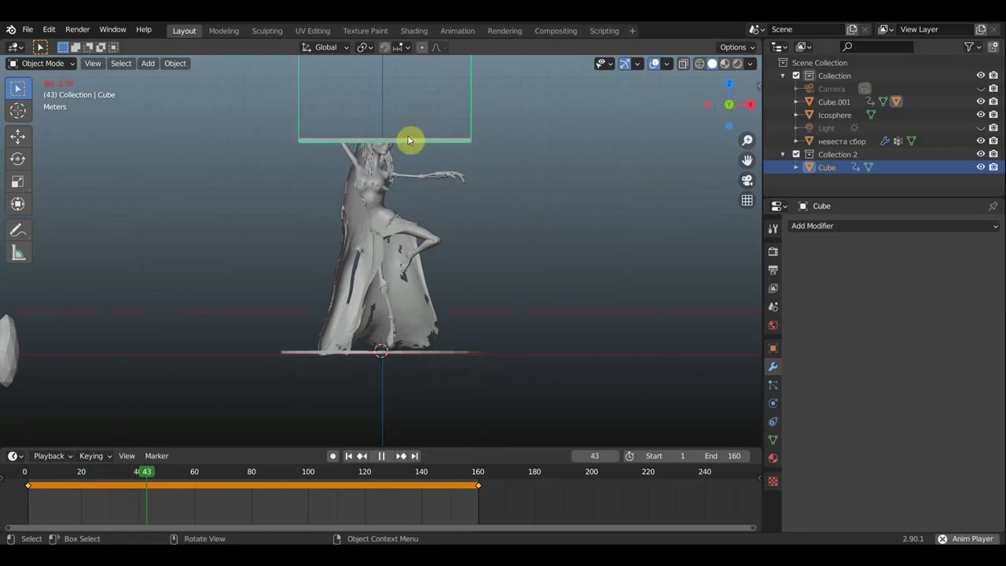
{"action": "left_click", "coordinate": [383, 455]}
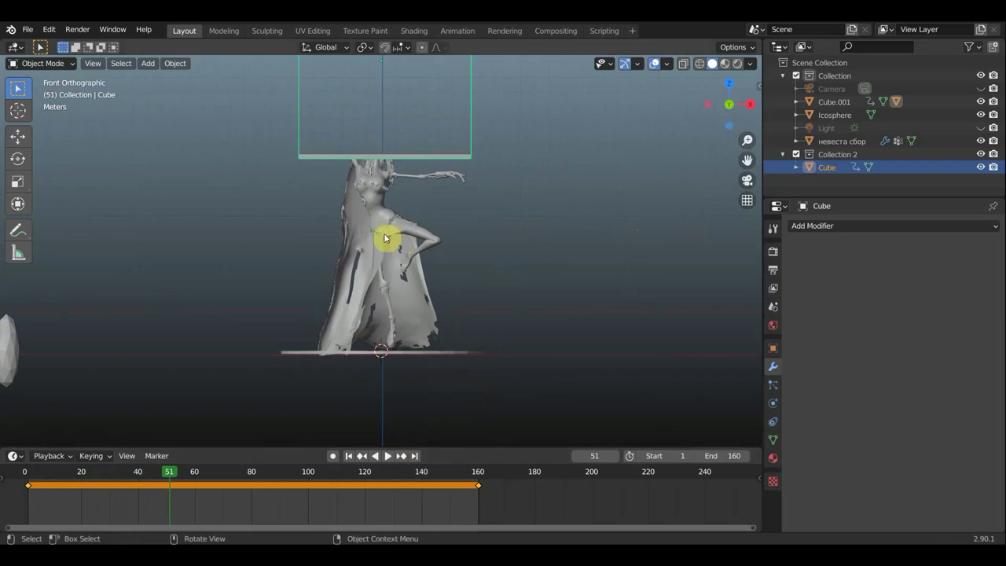
{"action": "key", "text": "shift+Left"}
{"action": "mouse_move", "coordinate": [496, 290]}
{"action": "middle_mouse_down"}
{"action": "mouse_move", "coordinate": [511, 299]}
{"action": "mouse_move", "coordinate": [501, 336]}
{"action": "mouse_move", "coordinate": [492, 322]}
{"action": "middle_mouse_up"}
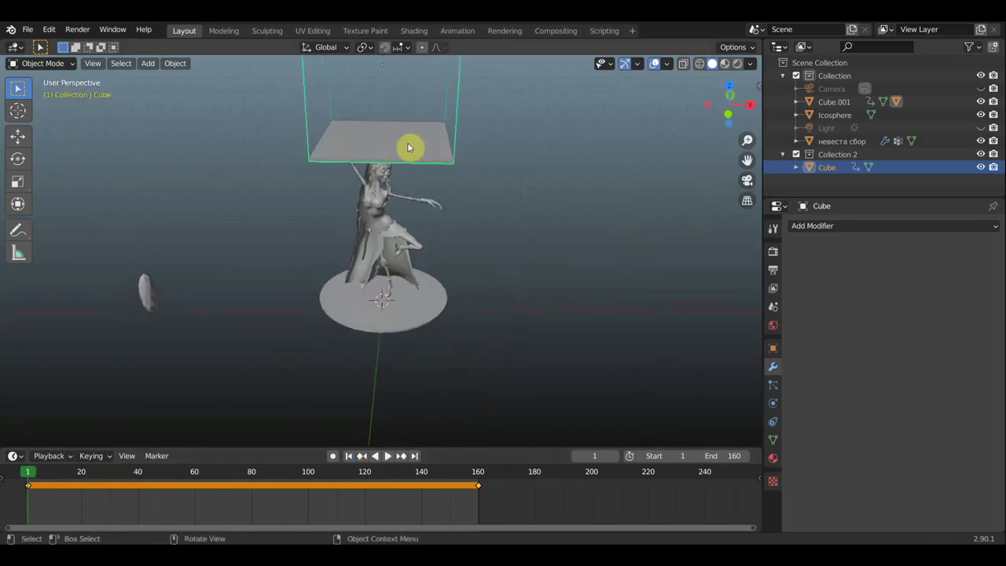
{"action": "left_click", "coordinate": [409, 146]}
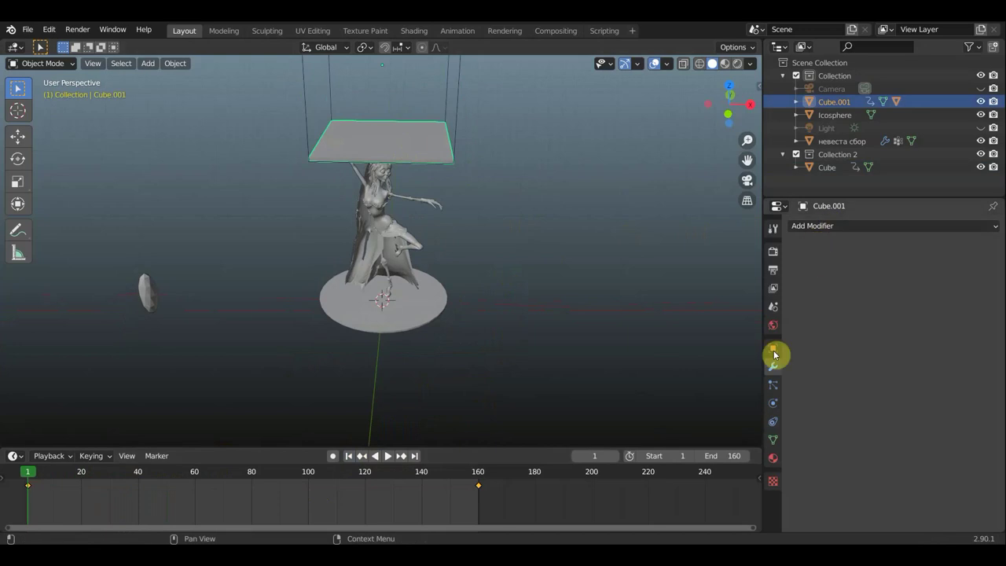
Add a particle system to Cube.001 and set its emission number to 3000
{"action": "left_click", "coordinate": [772, 388]}
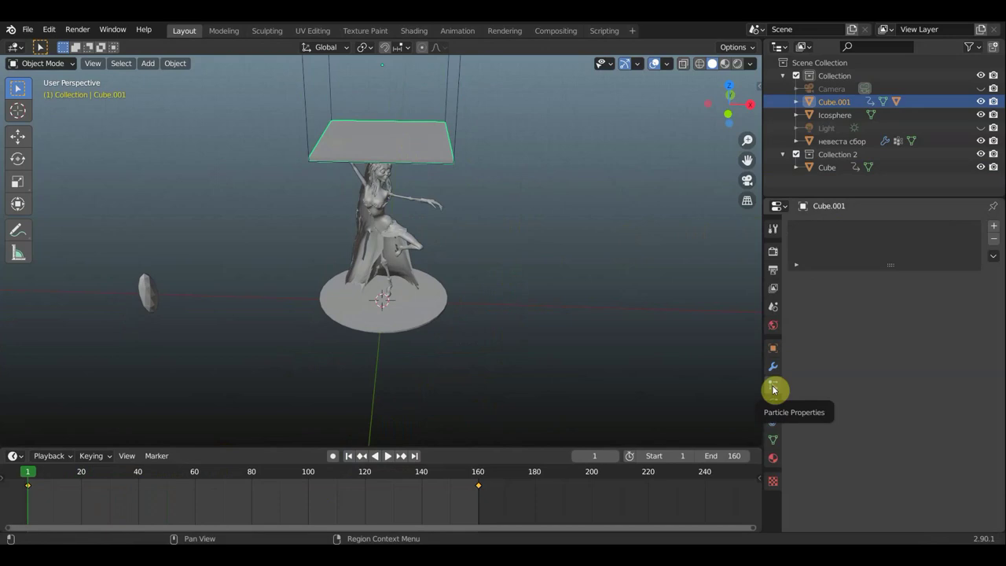
{"action": "left_click", "coordinate": [994, 228]}
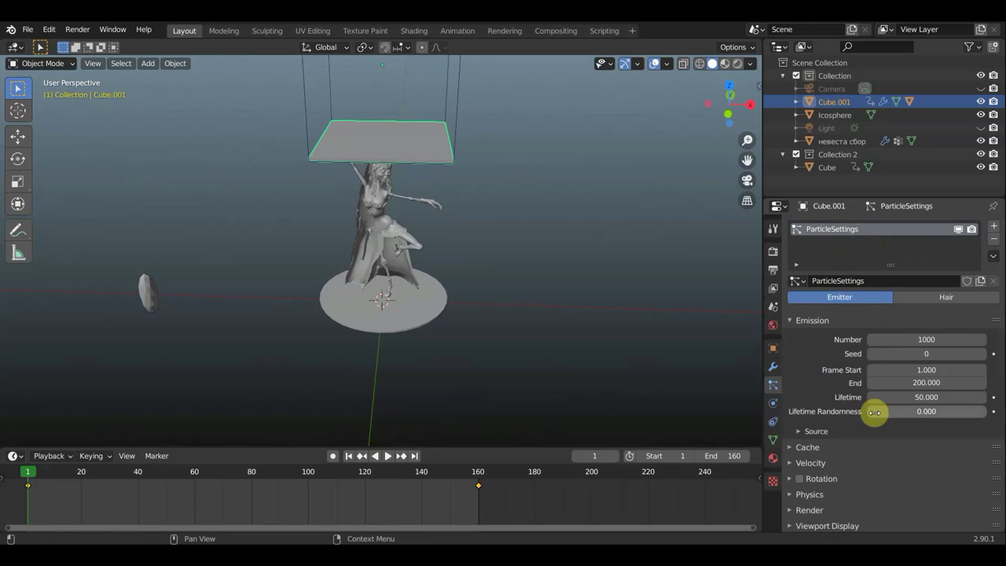
{"action": "left_click", "coordinate": [925, 339]}
{"action": "type", "text": "3000"}
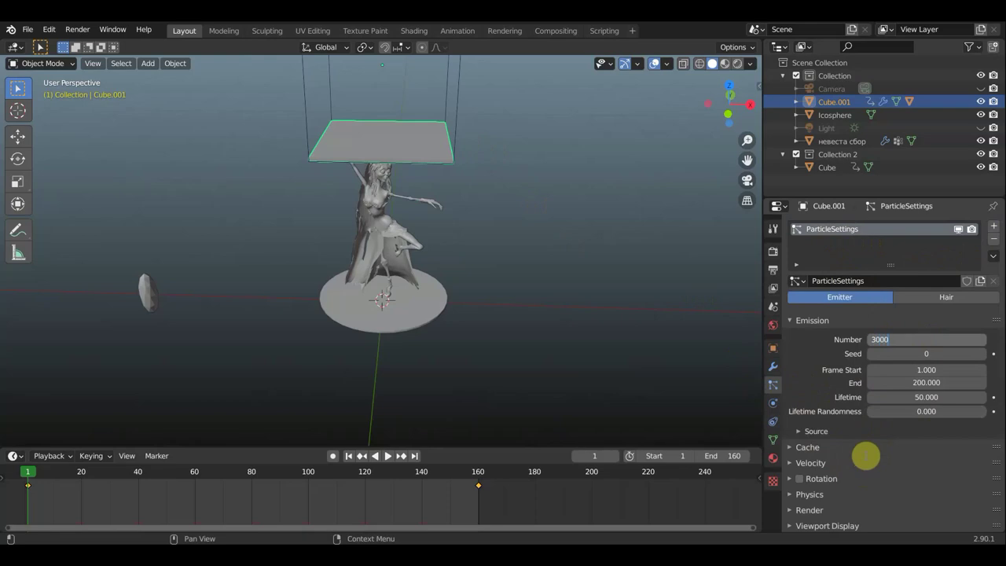
{"action": "left_click", "coordinate": [865, 456]}
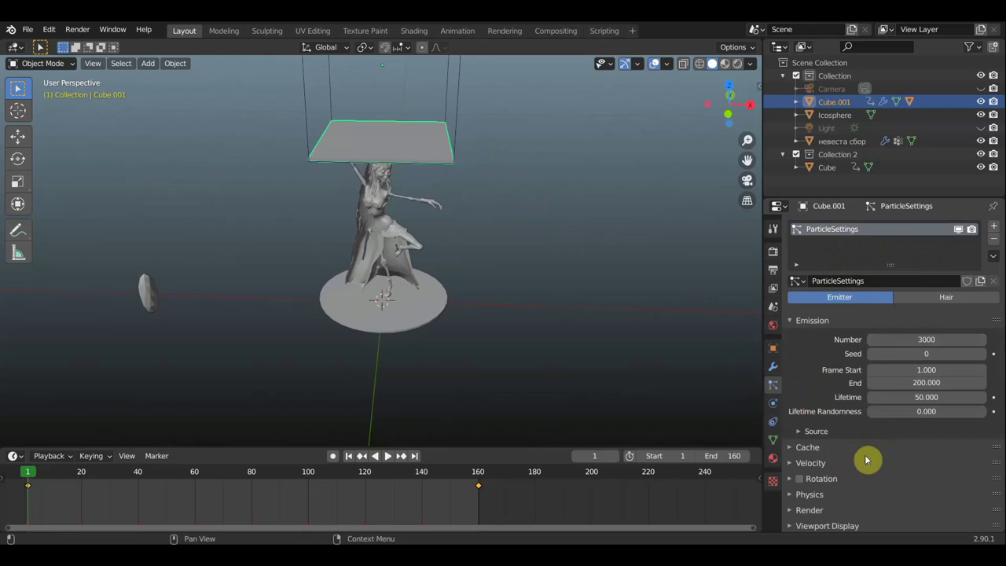
{"action": "scroll", "coordinate": [869, 409], "scroll_direction": "down", "scroll_amount": 2}
{"action": "scroll", "coordinate": [874, 413], "scroll_direction": "down", "scroll_amount": 2}
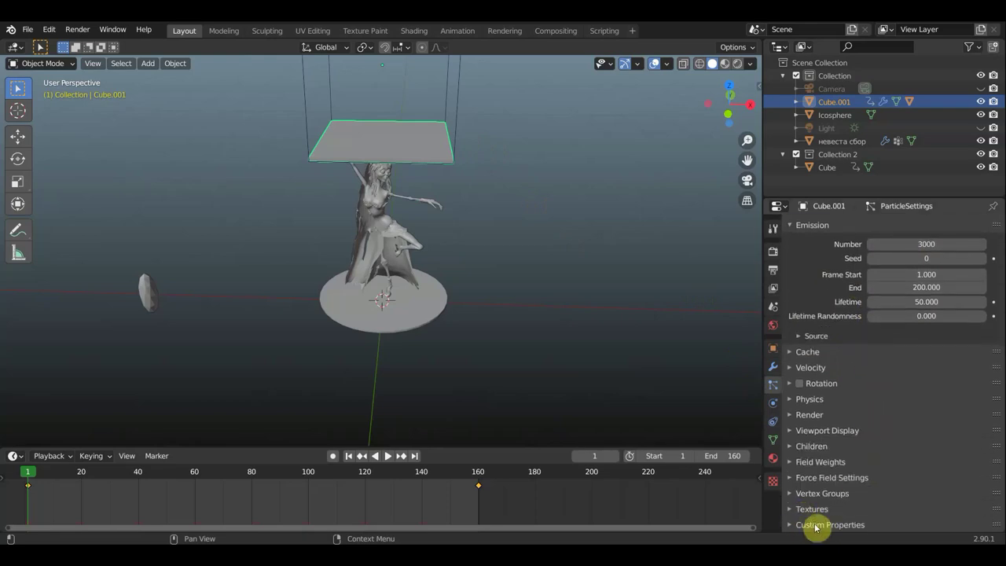
Render the lid particles as Object at scale 0.05, then select the Icosphere
{"action": "left_click", "coordinate": [789, 416]}
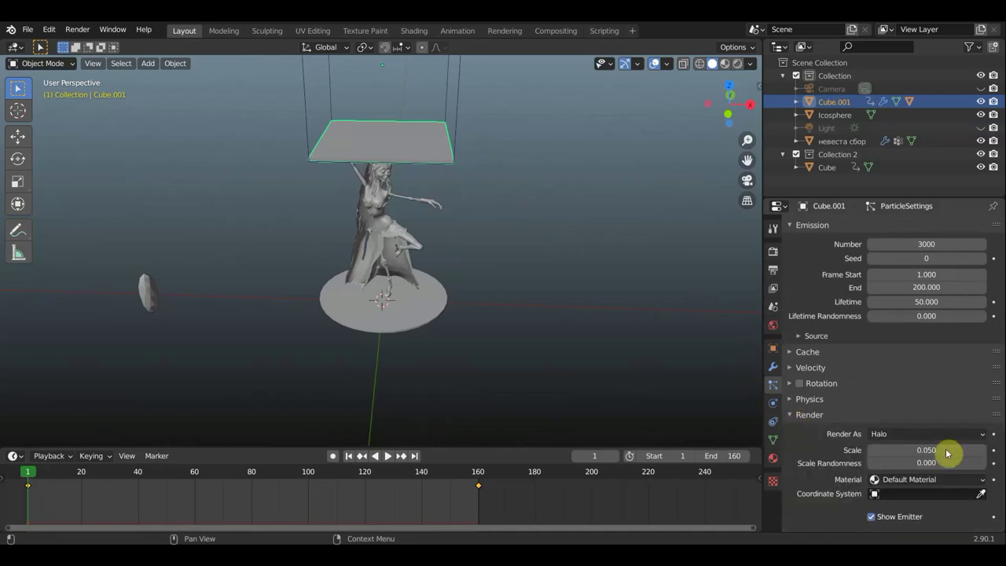
{"action": "left_click", "coordinate": [917, 437]}
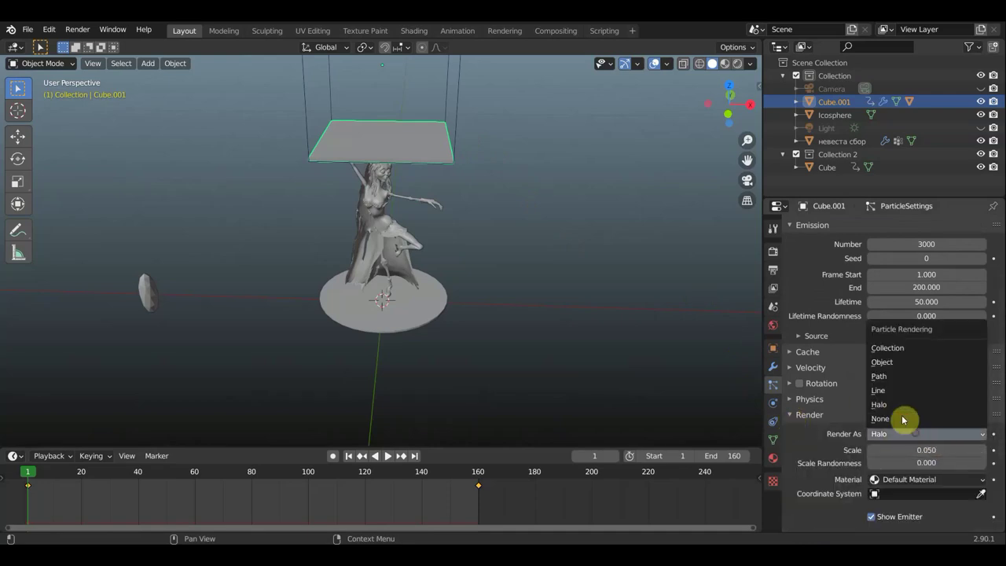
{"action": "left_click", "coordinate": [902, 363]}
{"action": "scroll", "coordinate": [909, 490], "scroll_direction": "down", "scroll_amount": 2}
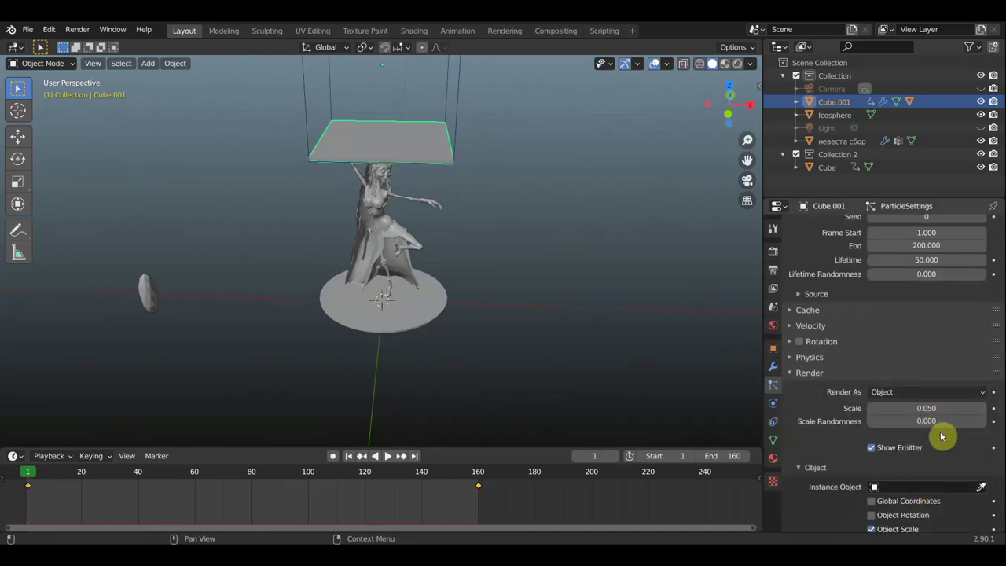
{"action": "left_click_drag", "start_coordinate": [930, 408], "coordinate": [936, 408]}
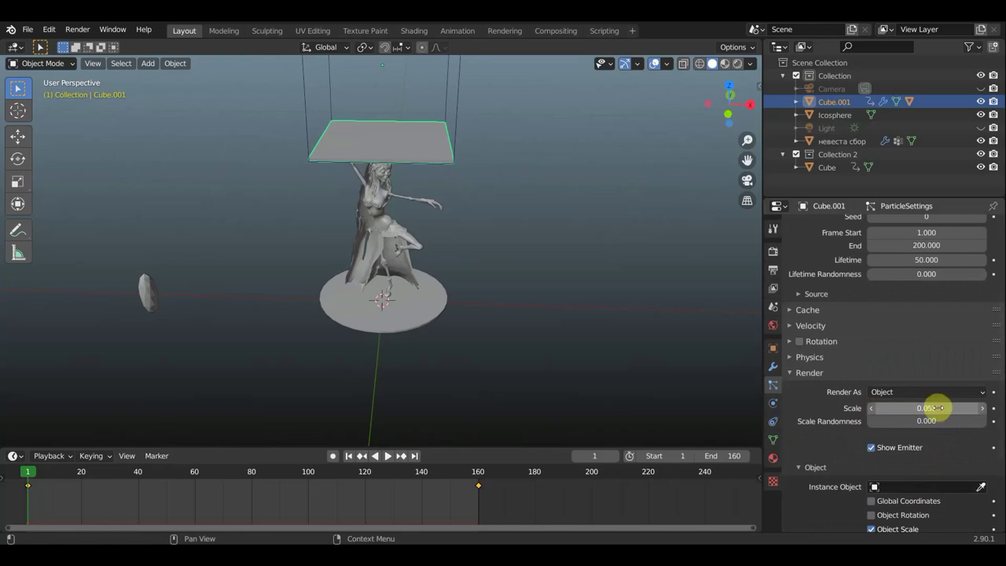
{"action": "left_click", "coordinate": [911, 488]}
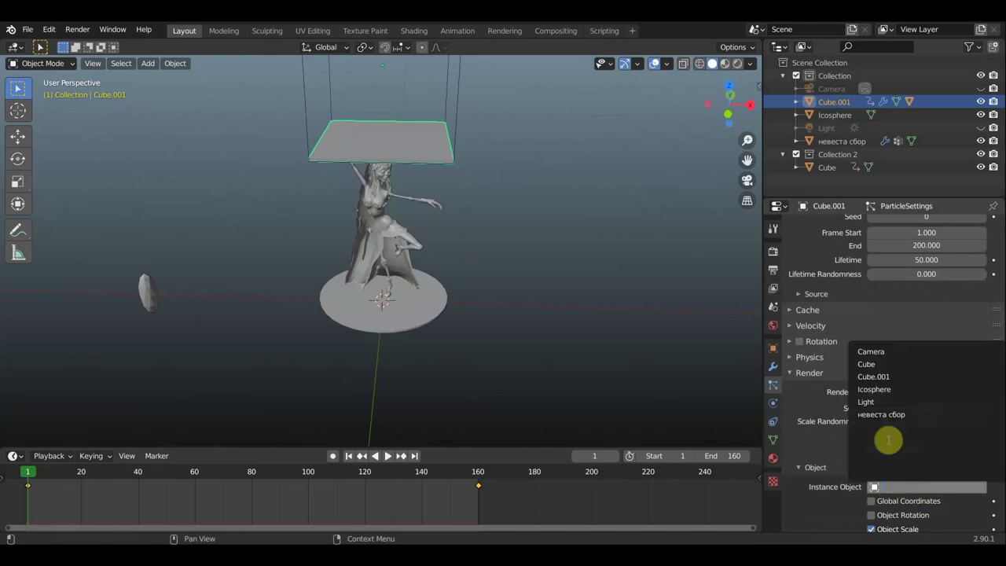
{"action": "left_click", "coordinate": [881, 388]}
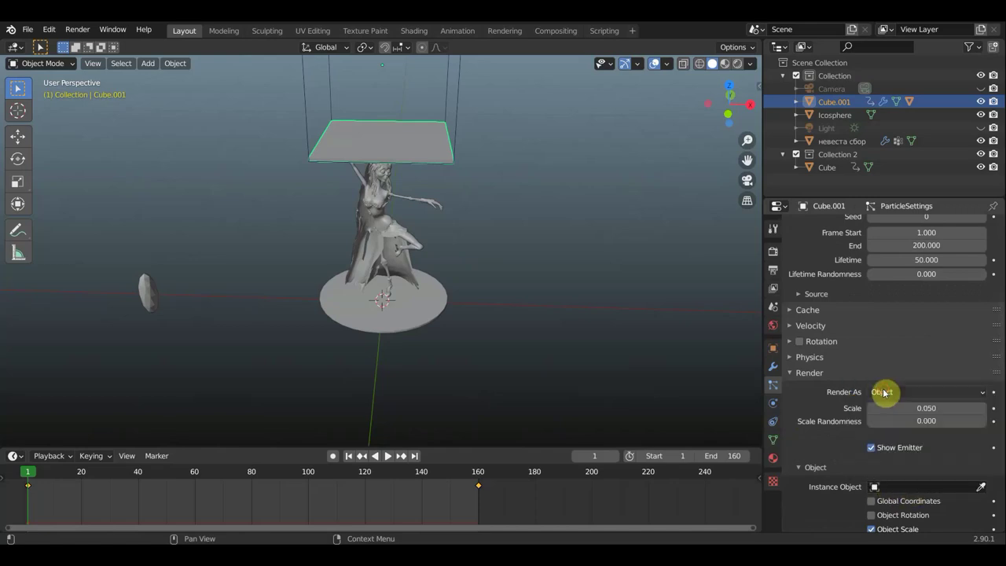
{"action": "left_click", "coordinate": [147, 294]}
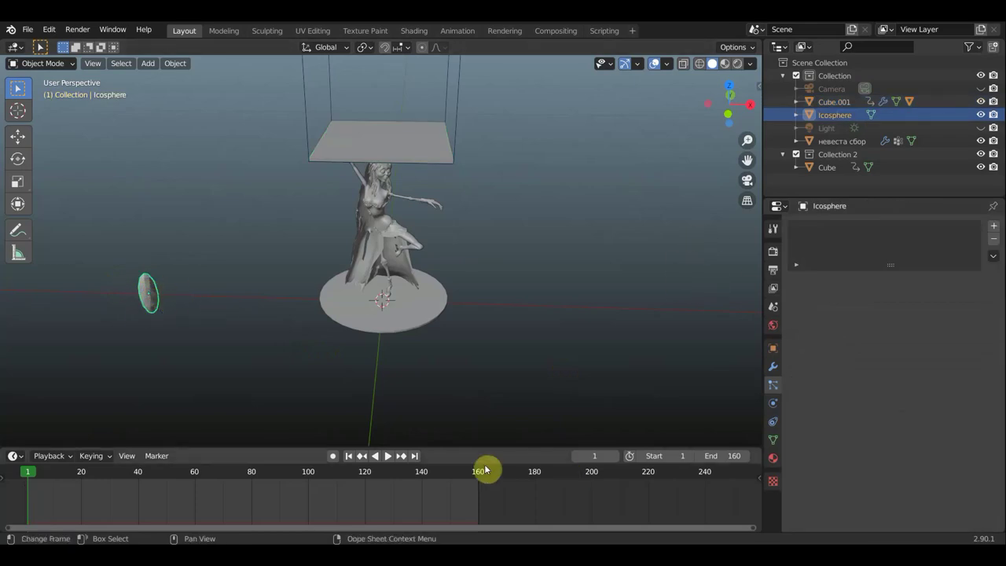
Play and orbit to watch the lid descend, then return to frame 1 with Cube.001 selected
{"action": "left_click", "coordinate": [388, 457]}
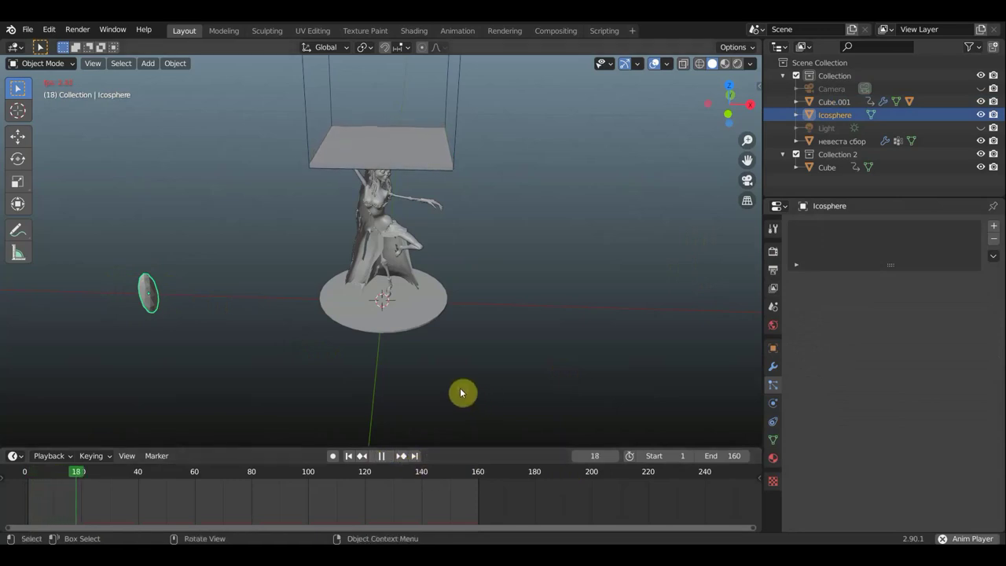
{"action": "mouse_move", "coordinate": [450, 375]}
{"action": "middle_mouse_down"}
{"action": "mouse_move", "coordinate": [439, 380]}
{"action": "mouse_move", "coordinate": [417, 354]}
{"action": "mouse_move", "coordinate": [437, 366]}
{"action": "middle_mouse_up"}
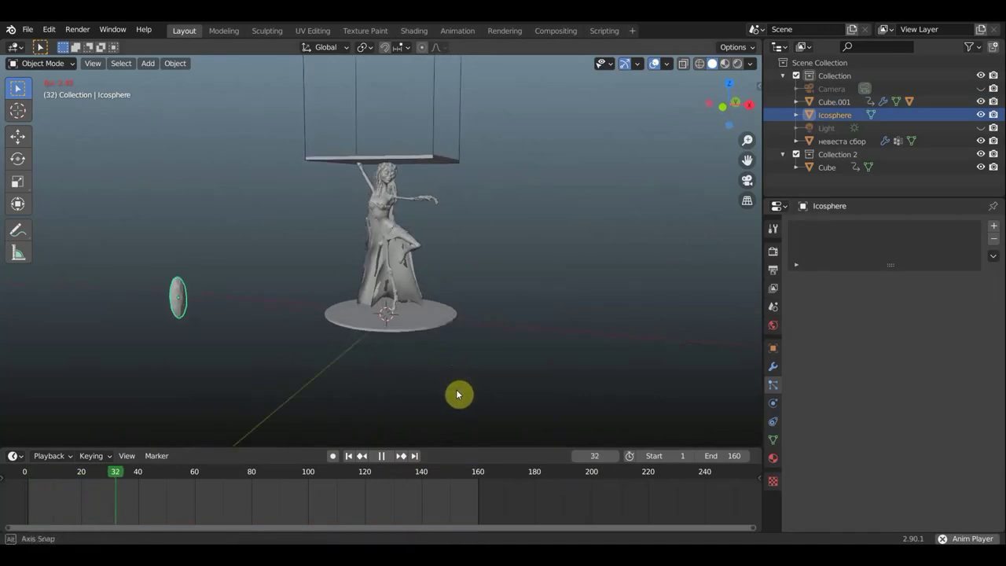
{"action": "middle_click_drag", "start_coordinate": [458, 395], "coordinate": [462, 425]}
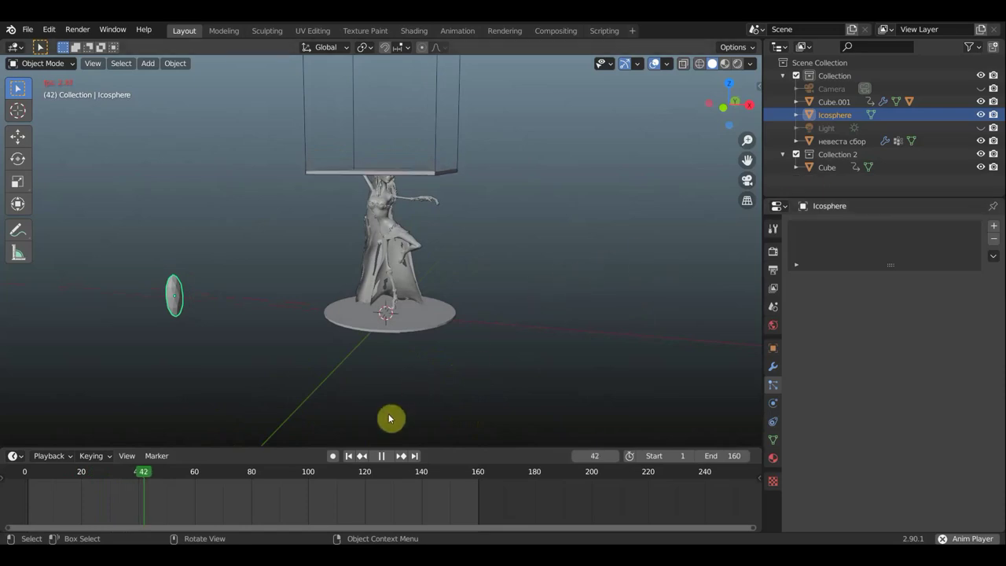
{"action": "left_click", "coordinate": [381, 456]}
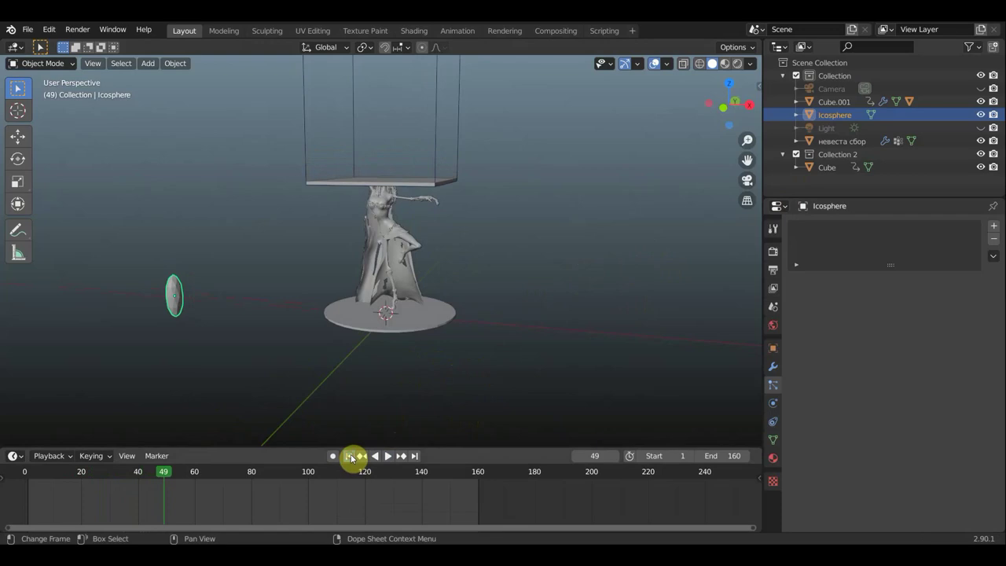
{"action": "key", "text": "shift+Left"}
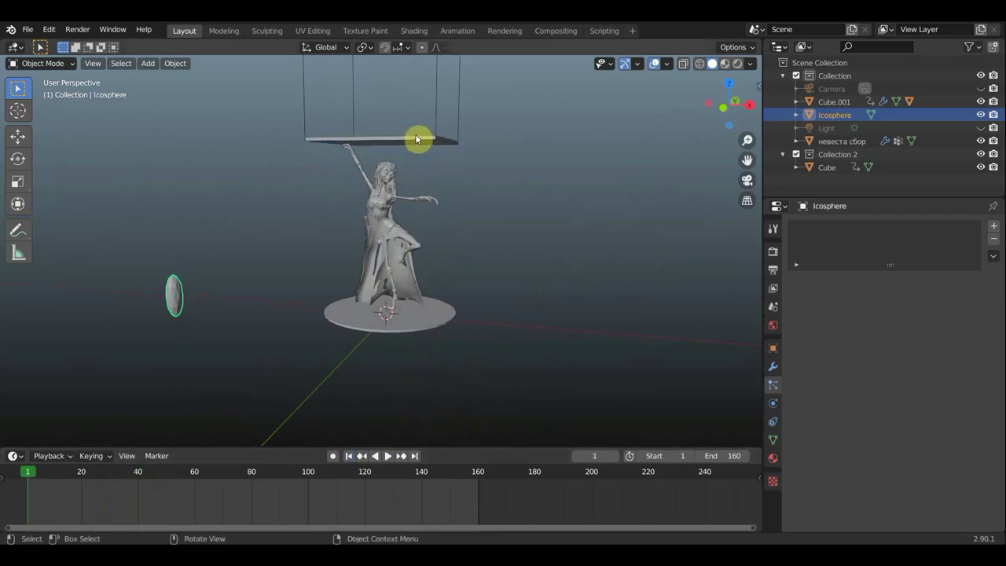
{"action": "left_click", "coordinate": [416, 139]}
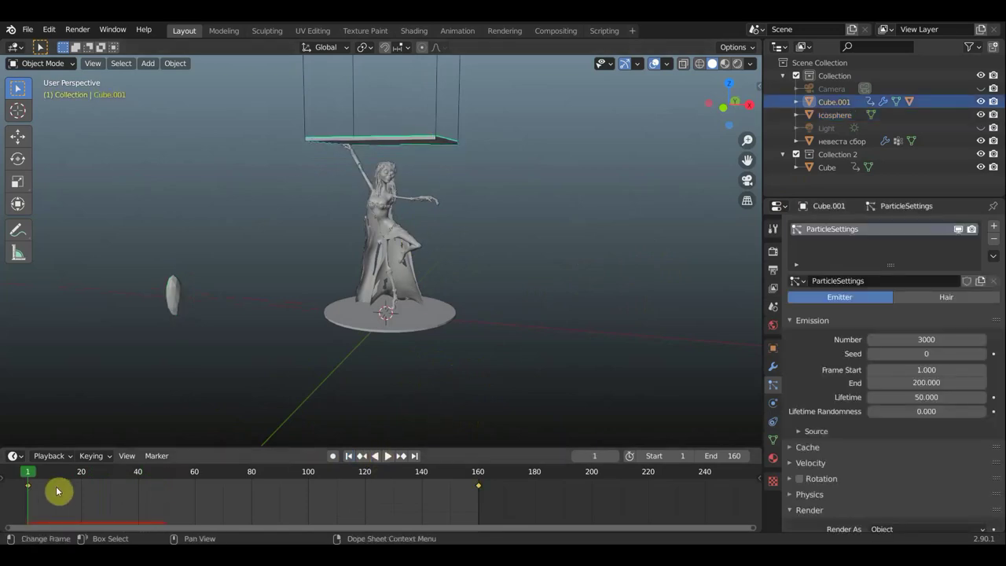
Stop playback at frame 75 and set Icosphere as the particles' instance object
{"action": "key", "text": "space"}
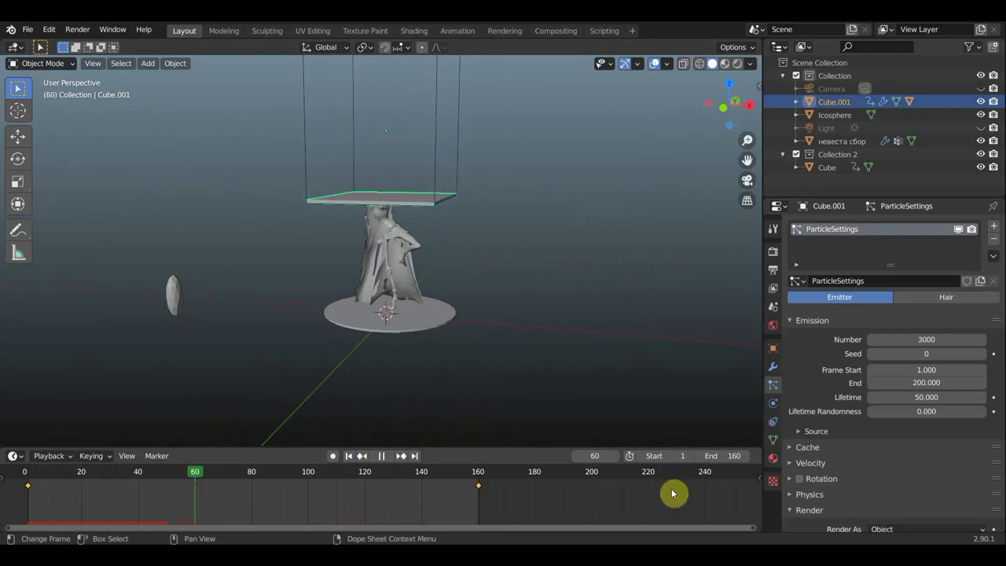
{"action": "key", "text": "space"}
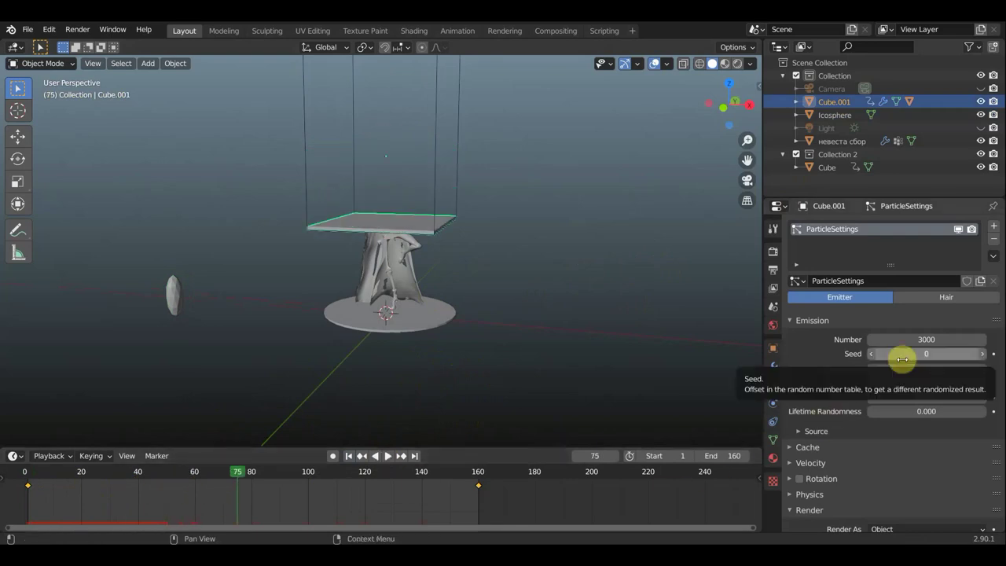
{"action": "scroll", "coordinate": [543, 346], "scroll_direction": "up", "scroll_amount": 2}
{"action": "mouse_move", "coordinate": [545, 348]}
{"action": "middle_mouse_down"}
{"action": "mouse_move", "coordinate": [552, 375]}
{"action": "mouse_move", "coordinate": [539, 384]}
{"action": "middle_mouse_up"}
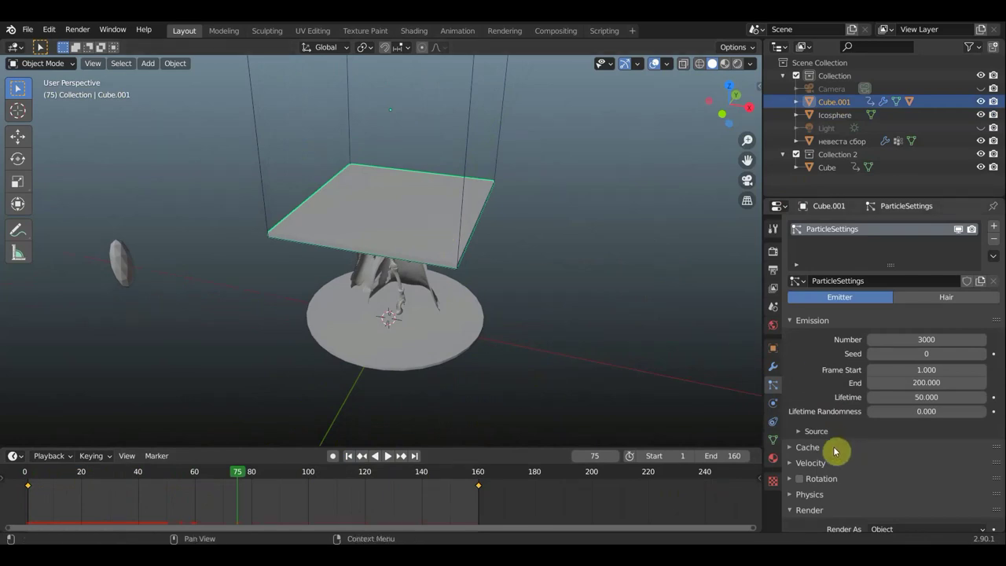
{"action": "scroll", "coordinate": [838, 452], "scroll_direction": "down", "scroll_amount": 2}
{"action": "scroll", "coordinate": [845, 448], "scroll_direction": "down", "scroll_amount": 2}
{"action": "scroll", "coordinate": [857, 440], "scroll_direction": "down", "scroll_amount": 2}
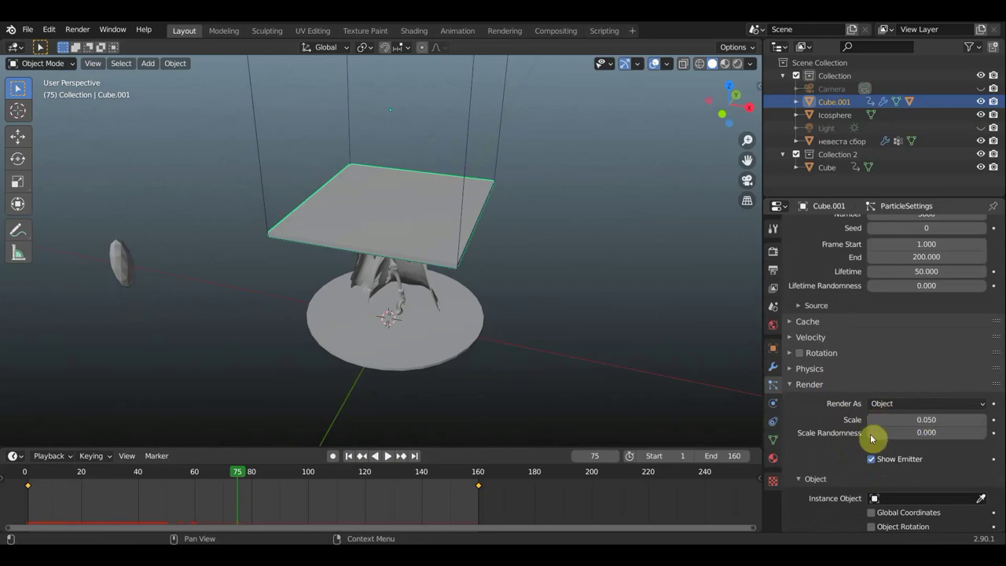
{"action": "left_click", "coordinate": [915, 498]}
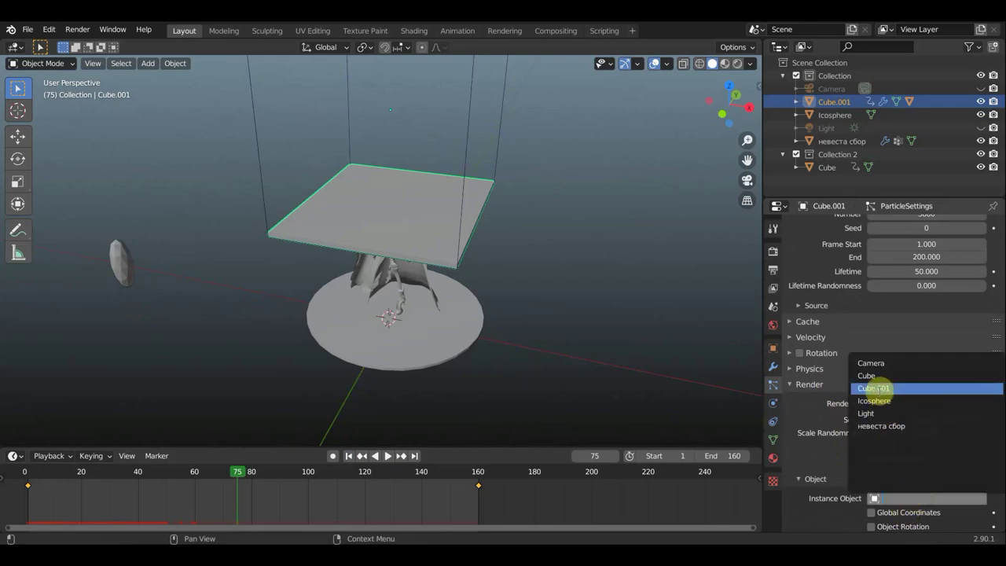
{"action": "left_click", "coordinate": [875, 401]}
{"action": "mouse_move", "coordinate": [637, 393]}
{"action": "middle_mouse_down"}
{"action": "mouse_move", "coordinate": [644, 353]}
{"action": "mouse_move", "coordinate": [628, 356]}
{"action": "middle_mouse_up"}
{"action": "scroll", "coordinate": [628, 356], "scroll_direction": "down", "scroll_amount": 2}
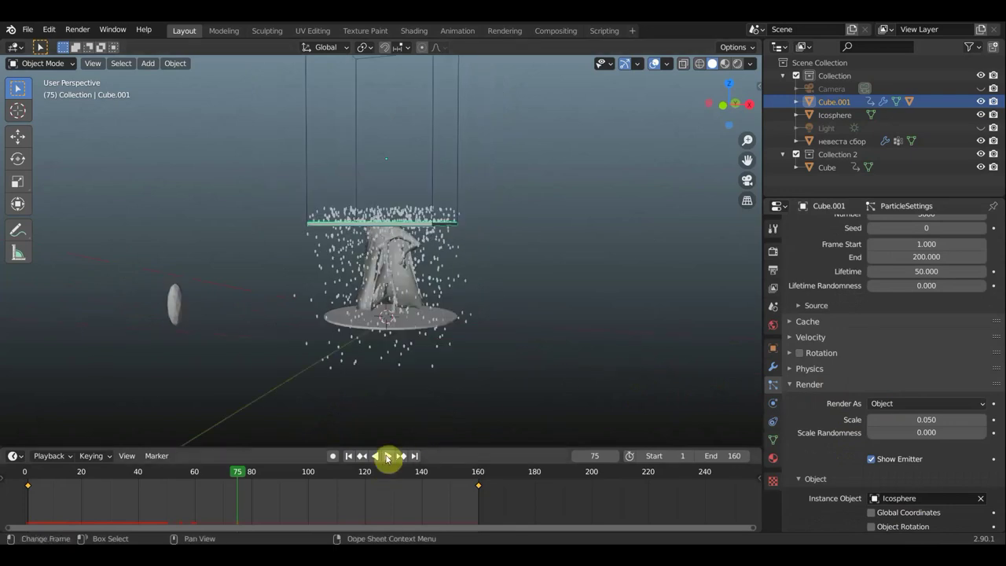
Play backwards and stop at frame 70 with the particle settings showing
{"action": "left_click", "coordinate": [376, 456]}
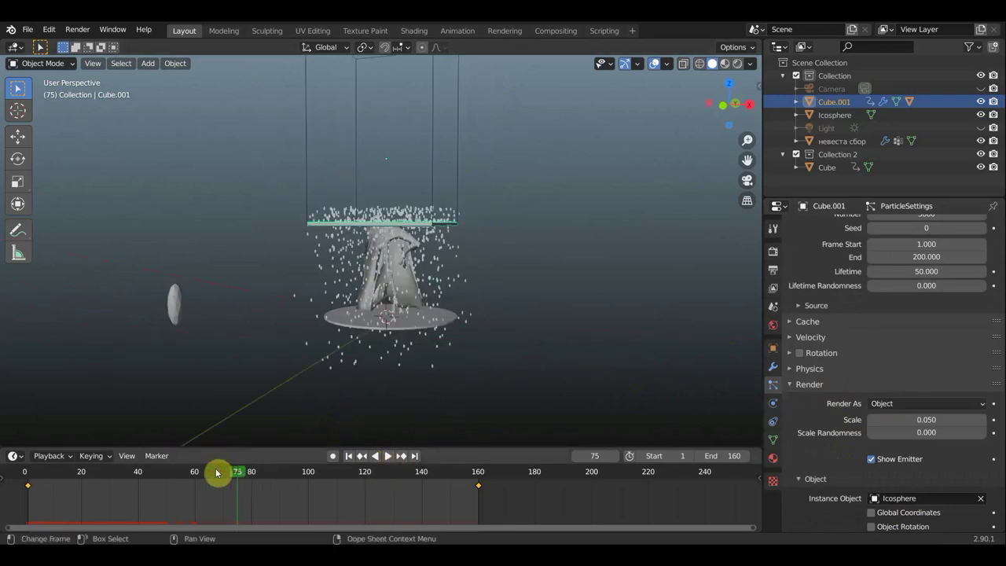
{"action": "left_click", "coordinate": [200, 479]}
{"action": "left_click", "coordinate": [227, 480]}
{"action": "key", "text": "space"}
{"action": "scroll", "coordinate": [337, 377], "scroll_direction": "up", "scroll_amount": 3}
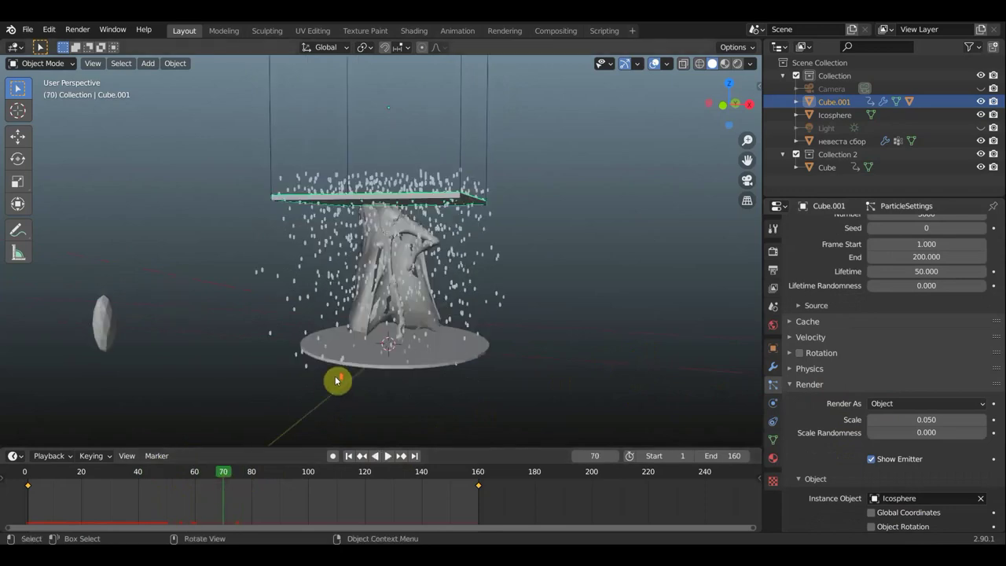
{"action": "left_click", "coordinate": [774, 404]}
{"action": "left_click", "coordinate": [773, 387]}
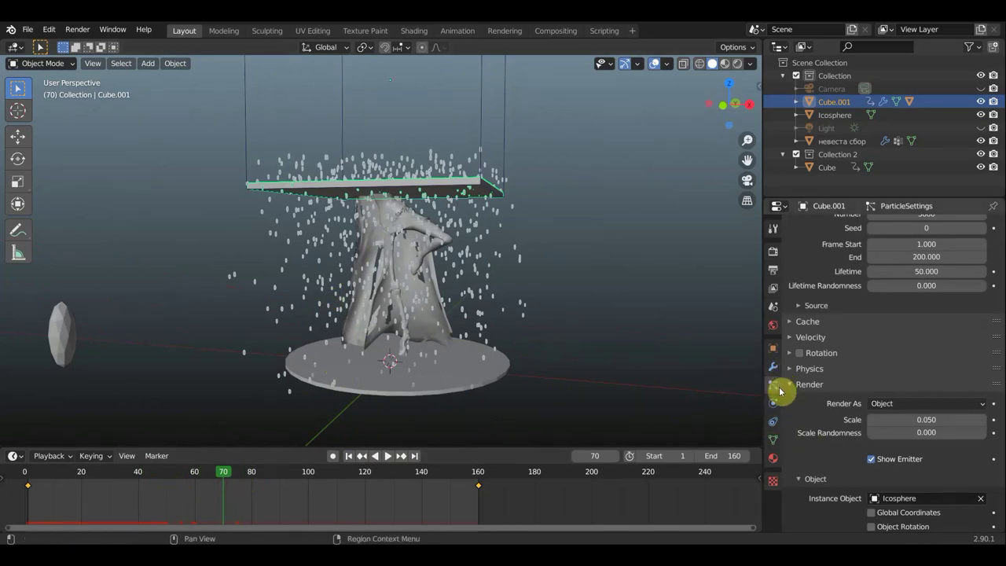
Browse the particle panels and expand Field Weights, showing Gravity, All and Force at 1.000
{"action": "scroll", "coordinate": [945, 448], "scroll_direction": "down", "scroll_amount": 3}
{"action": "scroll", "coordinate": [935, 456], "scroll_direction": "down", "scroll_amount": 1}
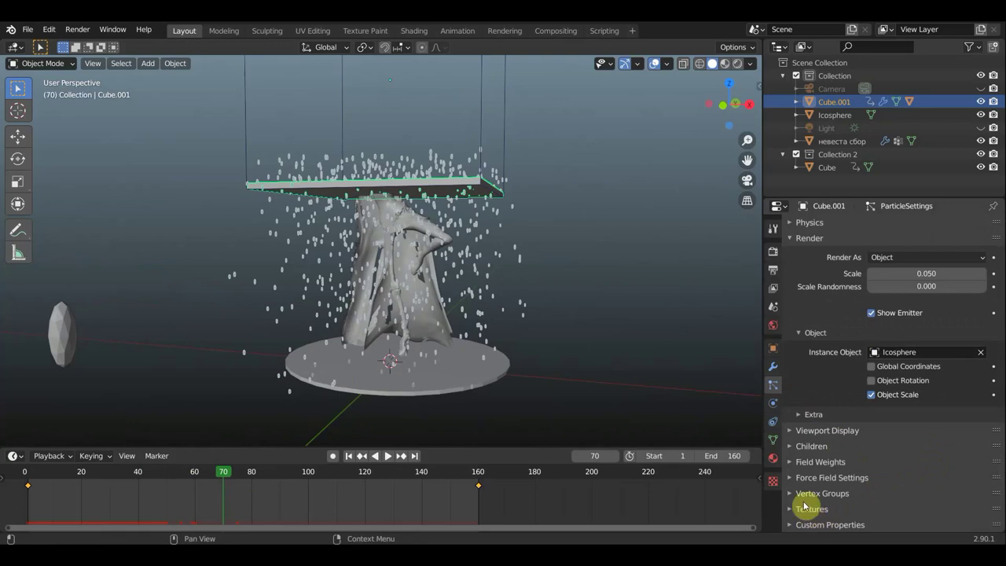
{"action": "left_click", "coordinate": [795, 431]}
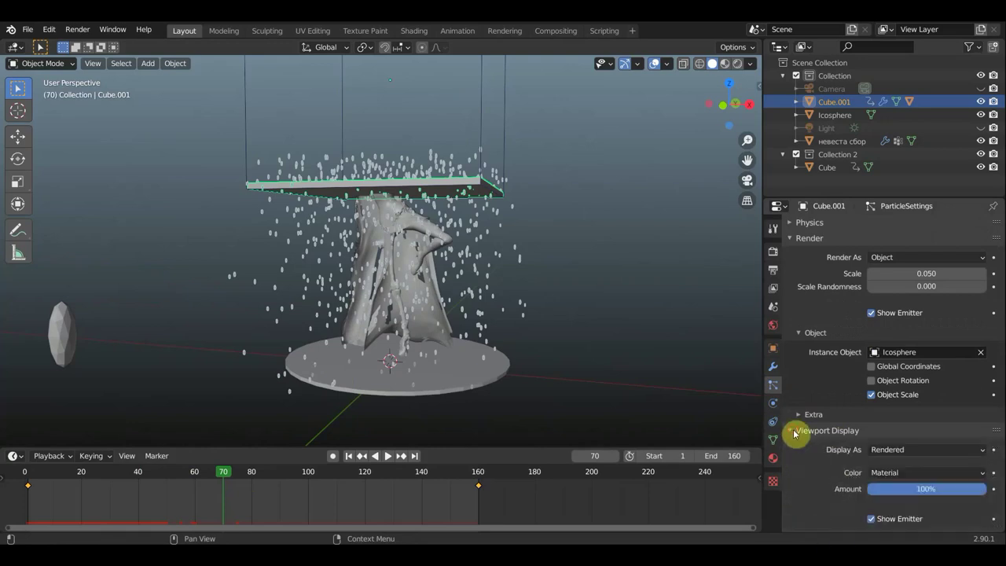
{"action": "left_click", "coordinate": [795, 432]}
{"action": "left_click", "coordinate": [793, 478]}
{"action": "left_click", "coordinate": [792, 477]}
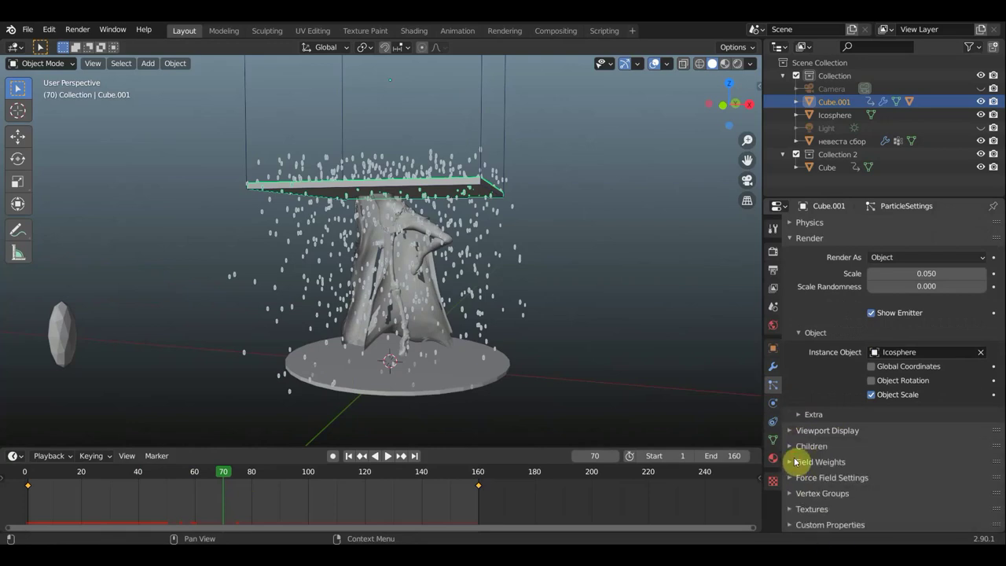
{"action": "left_click", "coordinate": [796, 497]}
{"action": "left_click", "coordinate": [796, 494]}
{"action": "left_click", "coordinate": [794, 434]}
{"action": "left_click", "coordinate": [792, 432]}
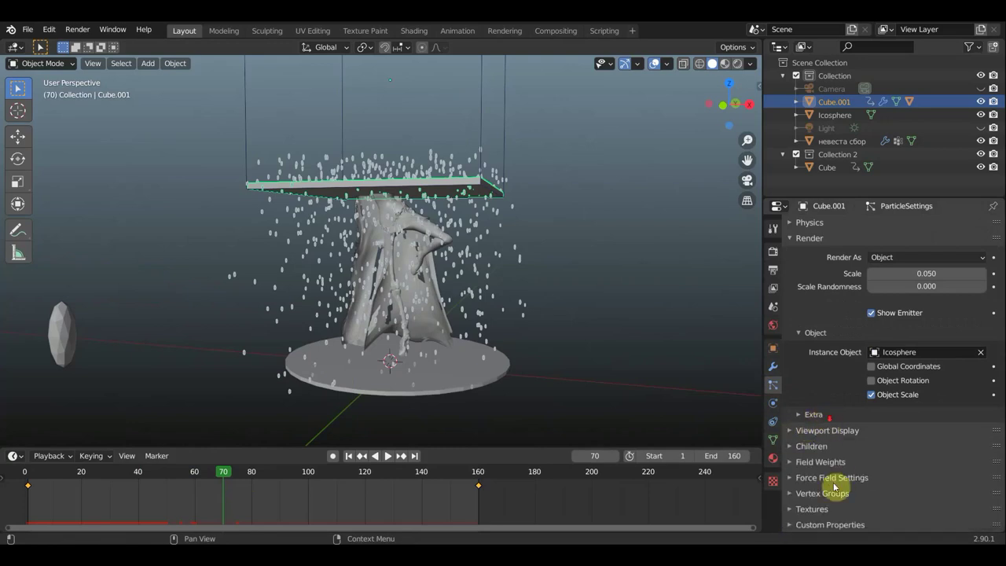
{"action": "left_click", "coordinate": [793, 446]}
{"action": "left_click", "coordinate": [792, 446]}
{"action": "left_click", "coordinate": [792, 462]}
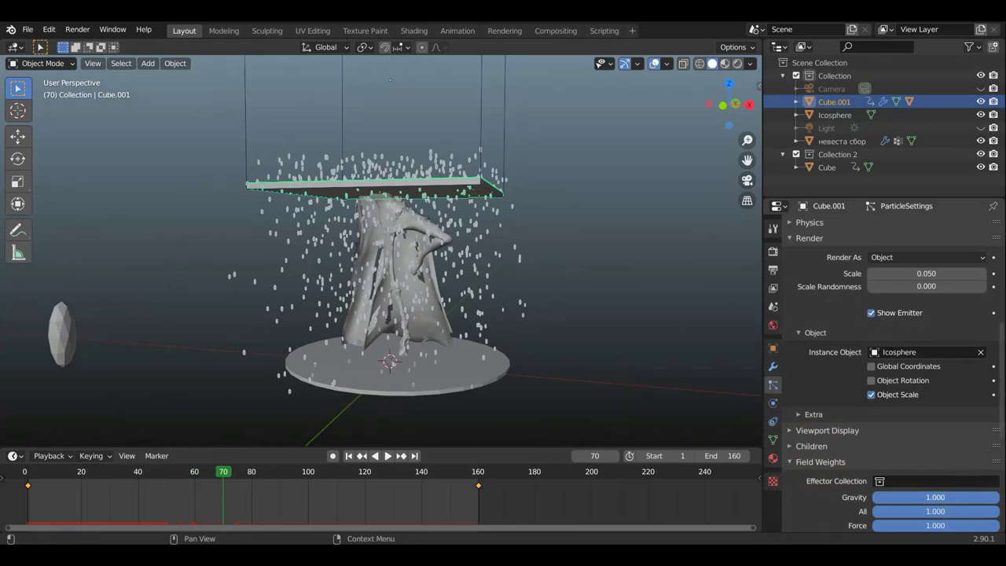
Set the Field Weights Gravity to 0 and play the animation to preview the particles
{"action": "left_click_drag", "start_coordinate": [935, 496], "coordinate": [878, 497]}
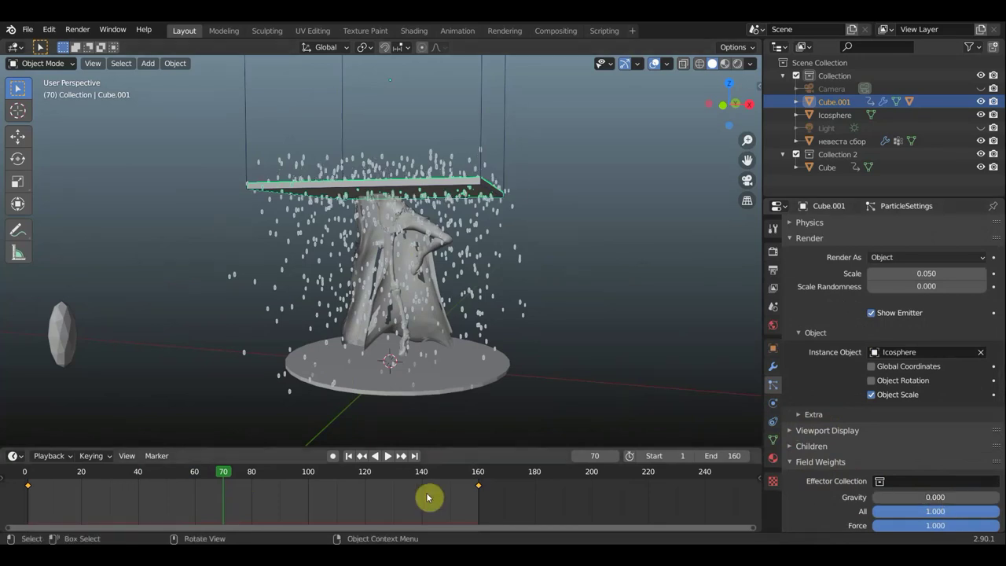
{"action": "left_click", "coordinate": [388, 457]}
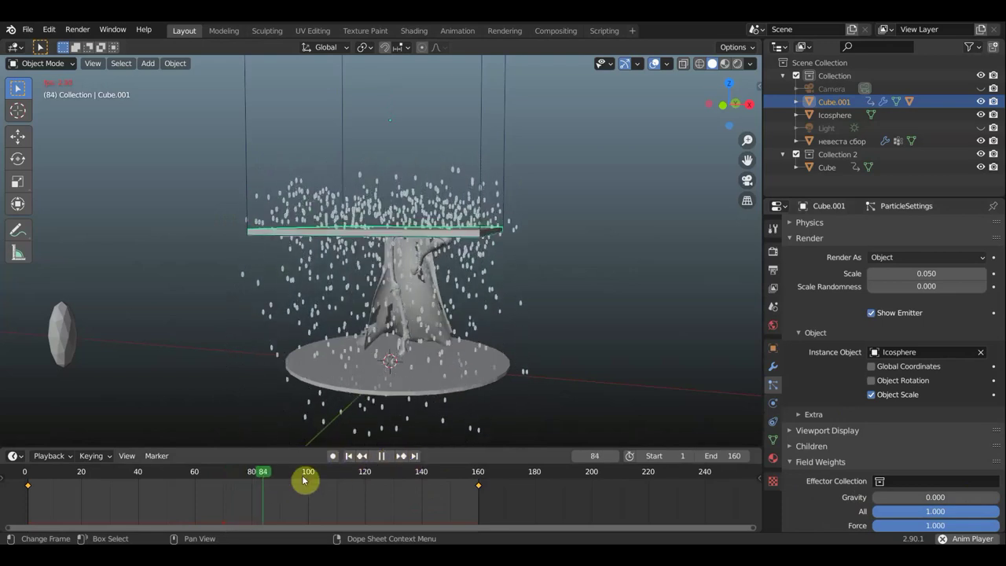
{"action": "left_click", "coordinate": [412, 457]}
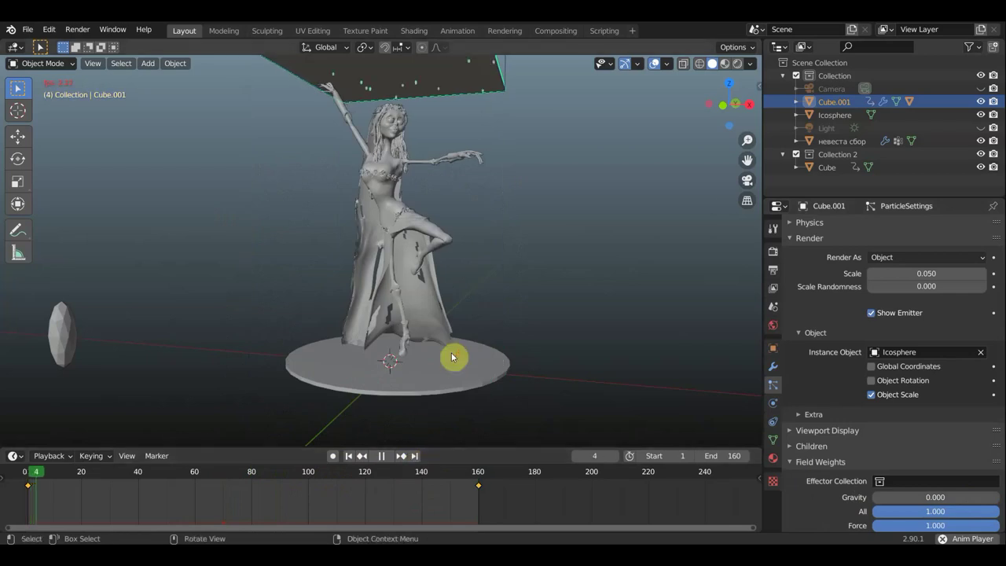
{"action": "scroll", "coordinate": [471, 338], "scroll_direction": "down", "scroll_amount": 4}
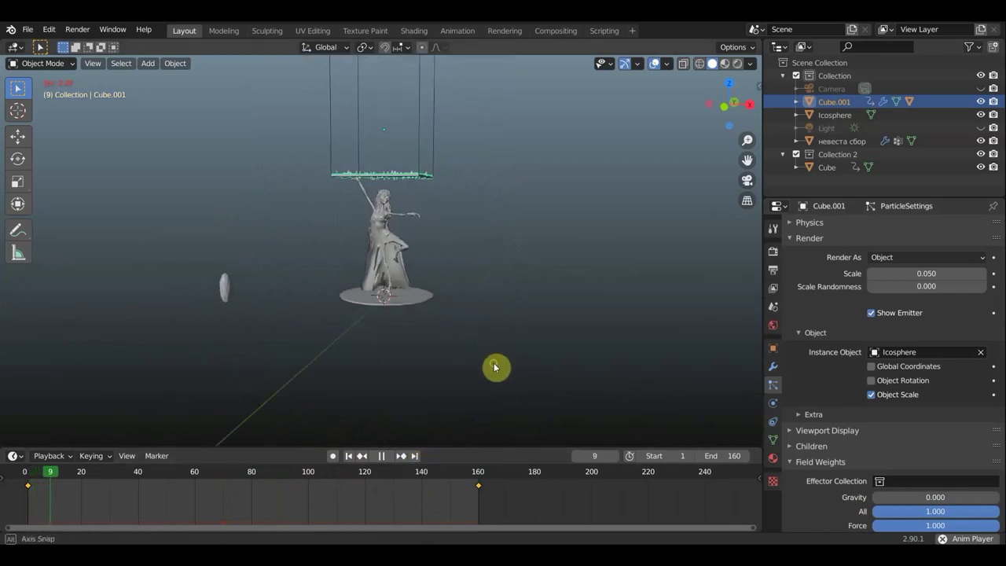
{"action": "scroll", "coordinate": [477, 346], "scroll_direction": "up", "scroll_amount": 2}
{"action": "scroll", "coordinate": [475, 342], "scroll_direction": "up", "scroll_amount": 2}
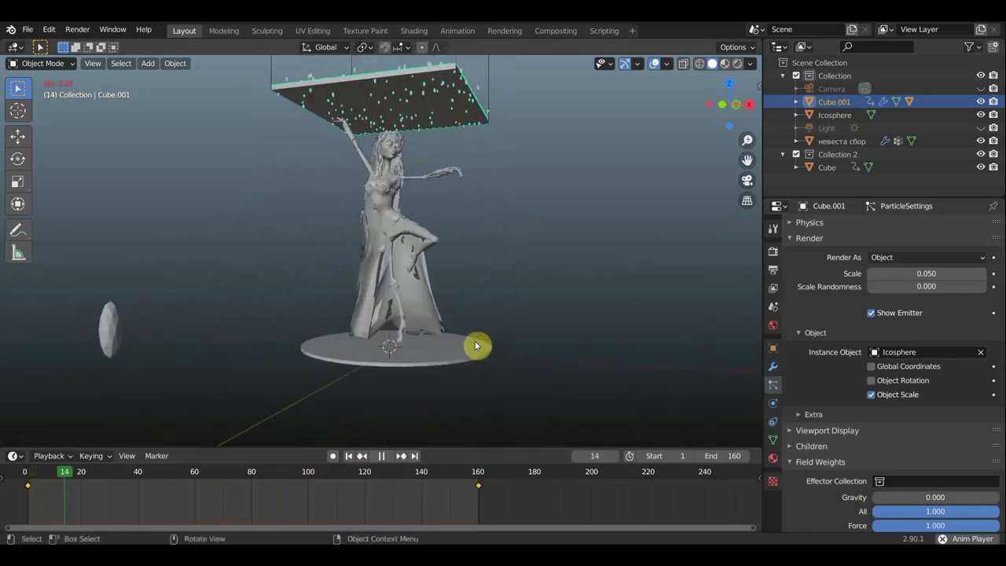
{"action": "scroll", "coordinate": [477, 333], "scroll_direction": "down", "scroll_amount": 2}
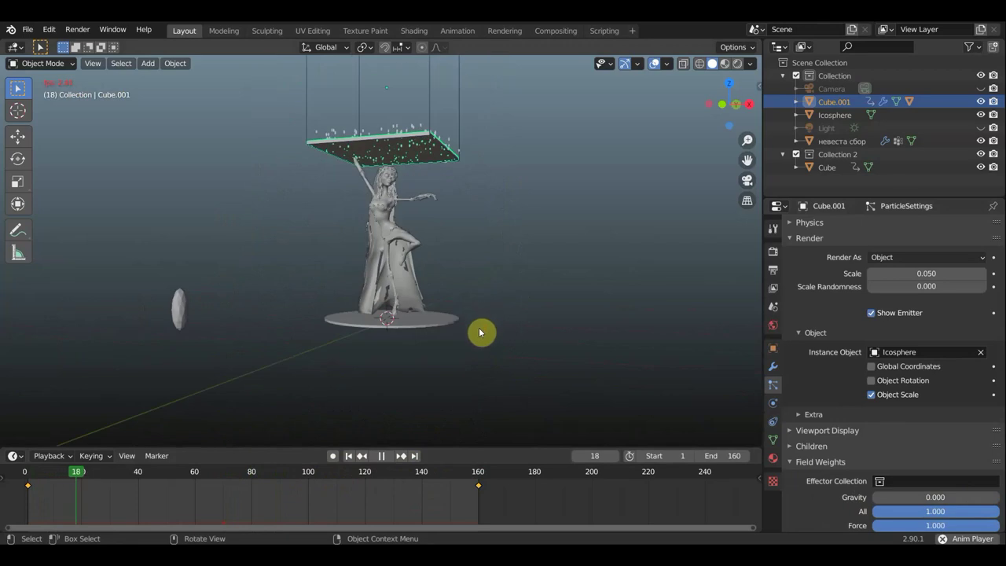
{"action": "scroll", "coordinate": [479, 334], "scroll_direction": "down", "scroll_amount": 1}
{"action": "left_click", "coordinate": [381, 456]}
Orbit to look down on the dancer and expand the particle Physics panel
{"action": "middle_click_drag", "start_coordinate": [420, 326], "coordinate": [437, 341]}
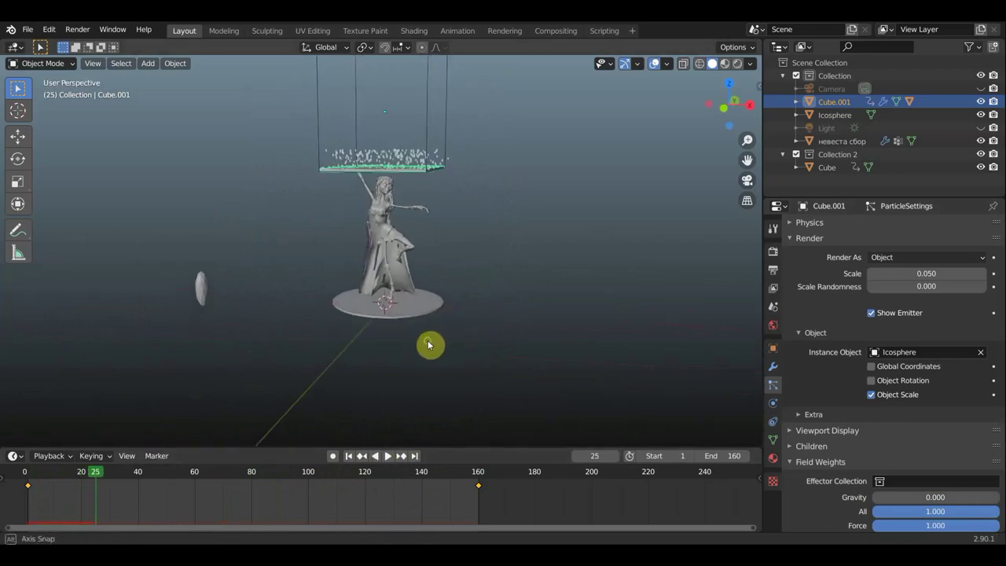
{"action": "scroll", "coordinate": [430, 315], "scroll_direction": "up", "scroll_amount": 3}
{"action": "mouse_move", "coordinate": [503, 269]}
{"action": "middle_mouse_down"}
{"action": "mouse_move", "coordinate": [513, 326]}
{"action": "mouse_move", "coordinate": [400, 168]}
{"action": "middle_mouse_up"}
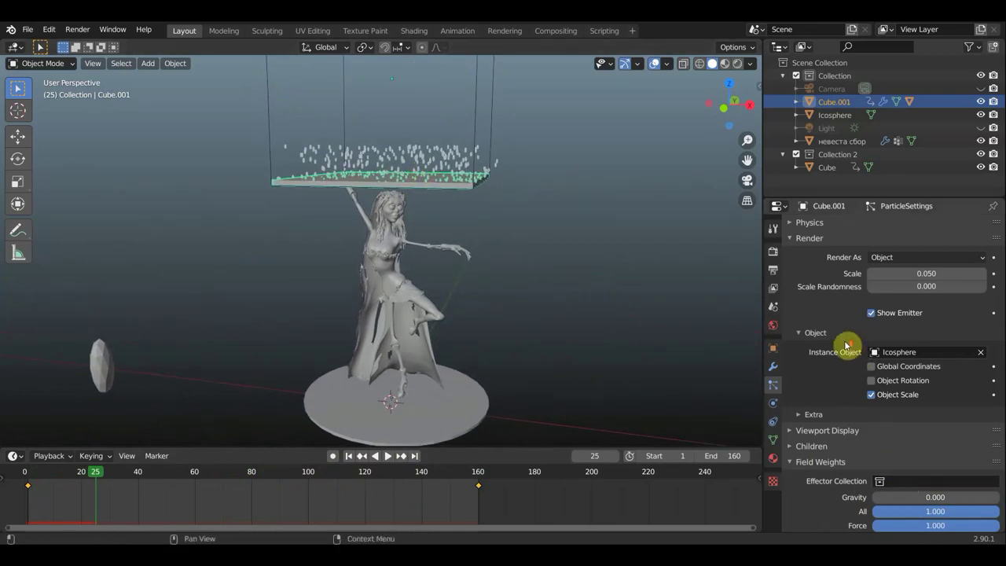
{"action": "scroll", "coordinate": [845, 344], "scroll_direction": "up", "scroll_amount": 2}
{"action": "left_click", "coordinate": [790, 267]}
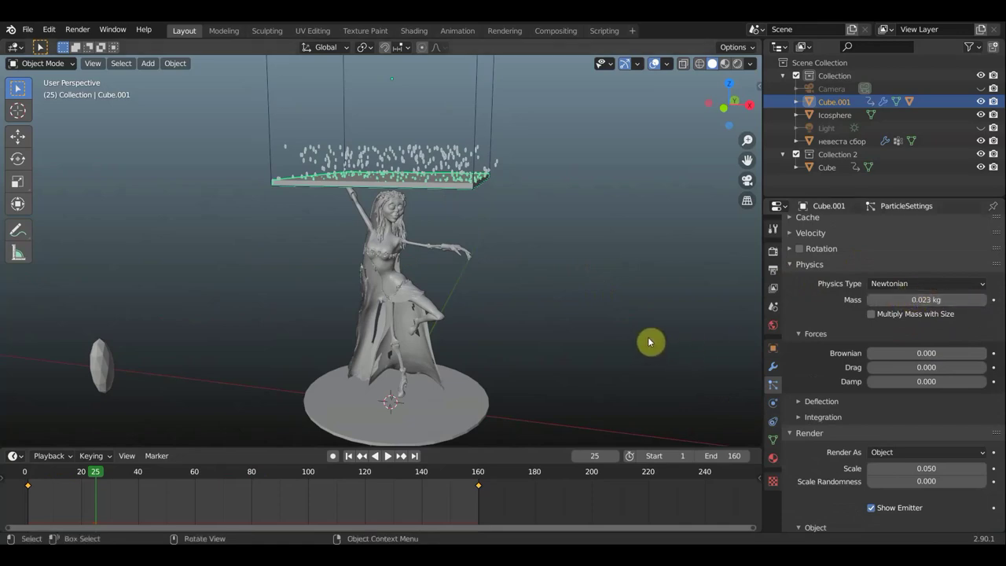
Play to frame 113 to watch the snow and descending lid, then return to frame 1
{"action": "middle_click_drag", "start_coordinate": [467, 274], "coordinate": [478, 274]}
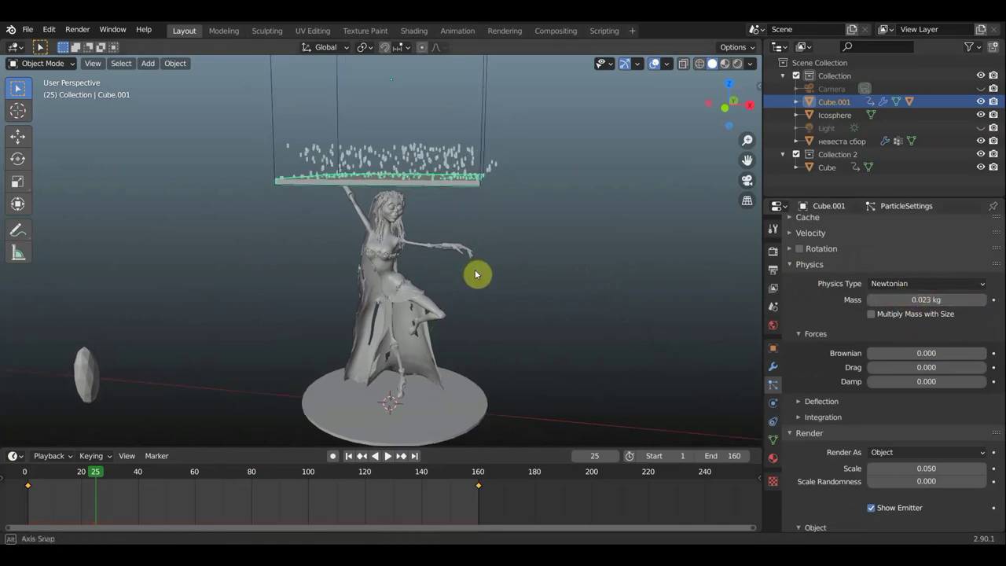
{"action": "left_click", "coordinate": [384, 456]}
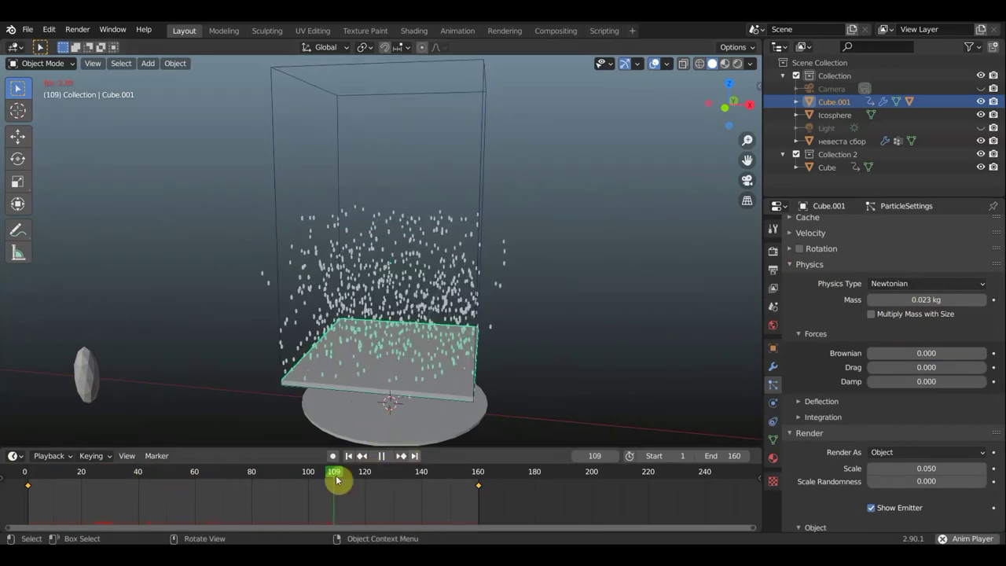
{"action": "left_click", "coordinate": [381, 455]}
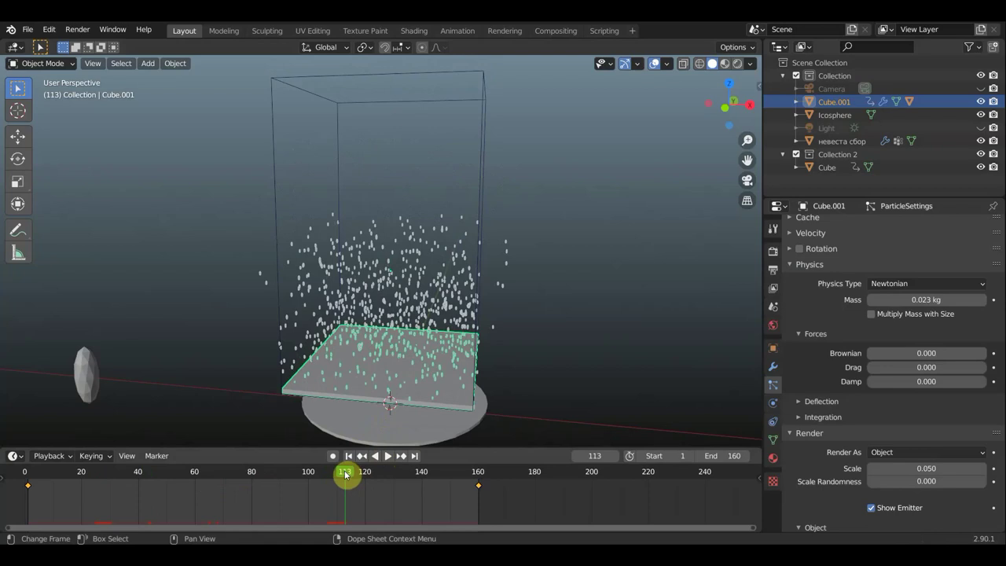
{"action": "left_click", "coordinate": [350, 456]}
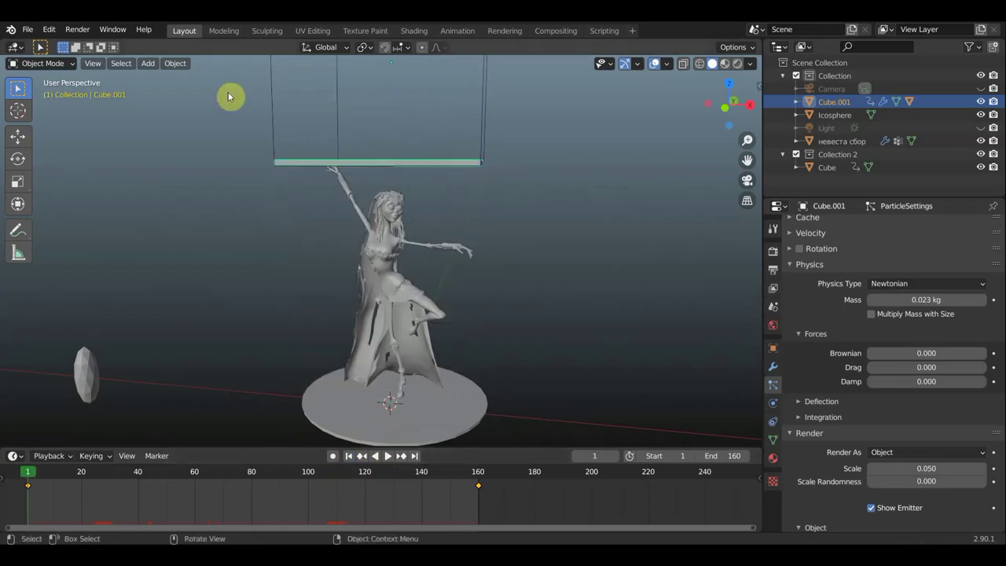
{"action": "left_click", "coordinate": [150, 62]}
{"action": "mouse_move", "coordinate": [174, 309]}
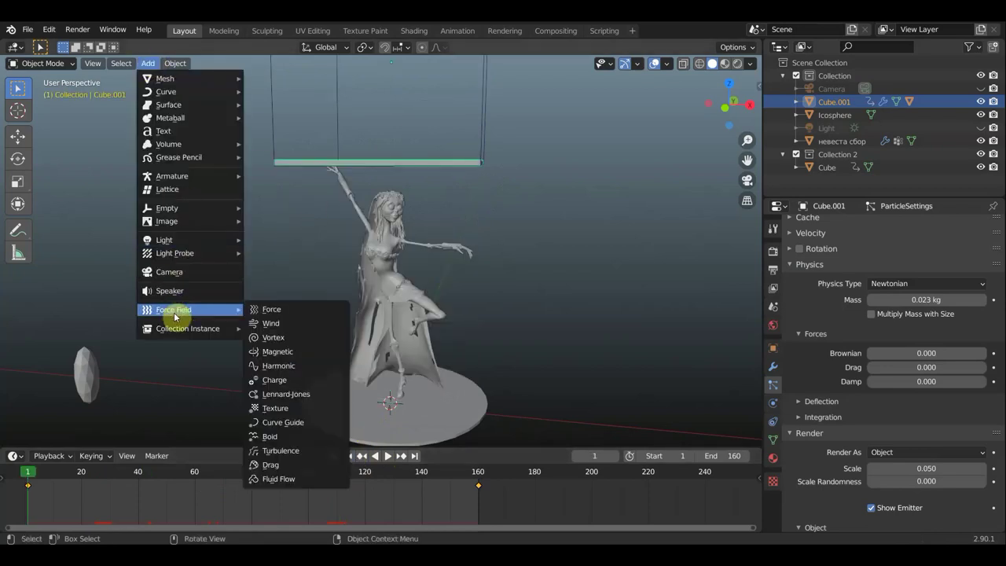
Add a Wind force field and show its Physics properties
{"action": "left_click", "coordinate": [265, 324]}
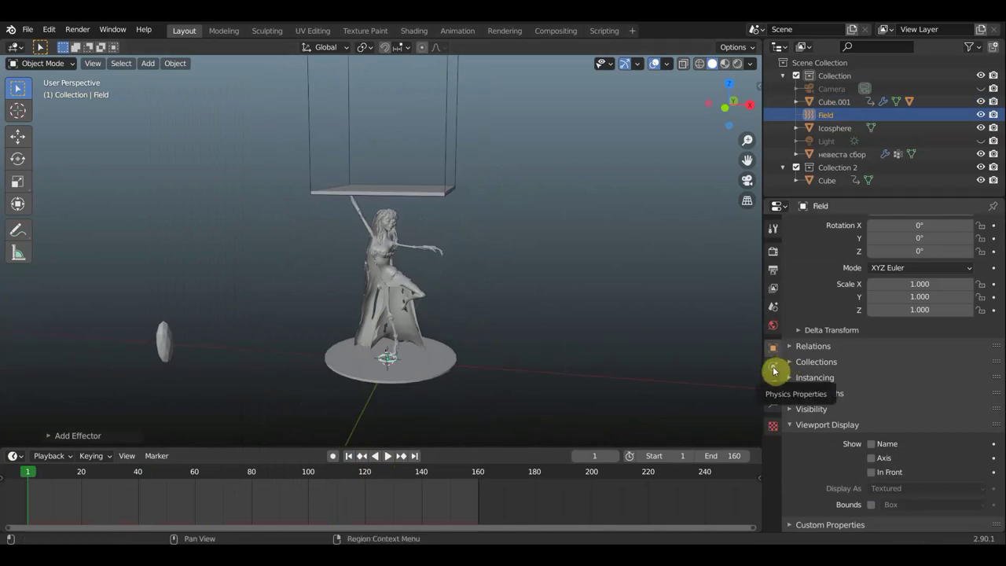
{"action": "left_click", "coordinate": [774, 370]}
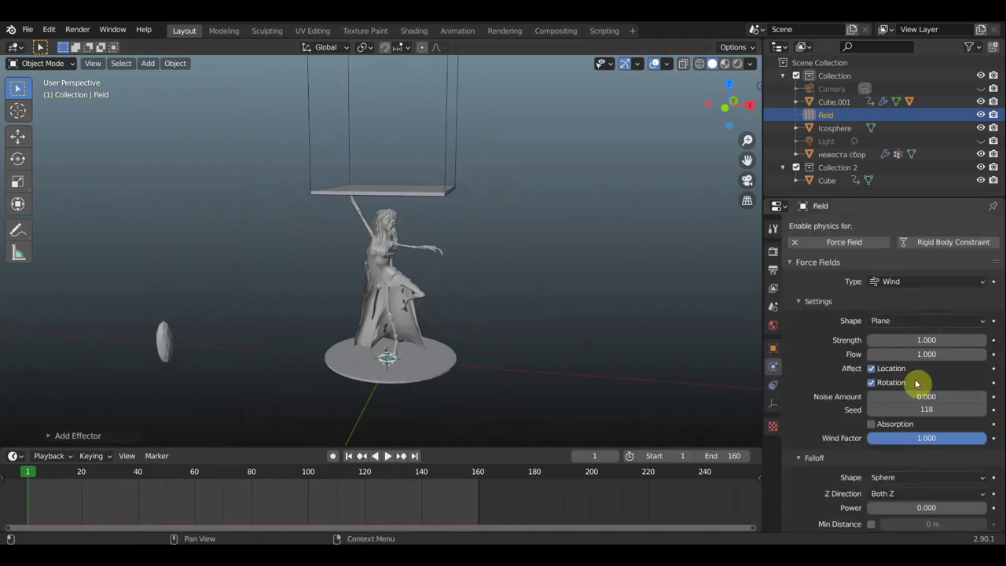
Set wind strength 10, scale the field to about 9.45, tilt it ~58°, and move it right of the figure
{"action": "left_click", "coordinate": [926, 340]}
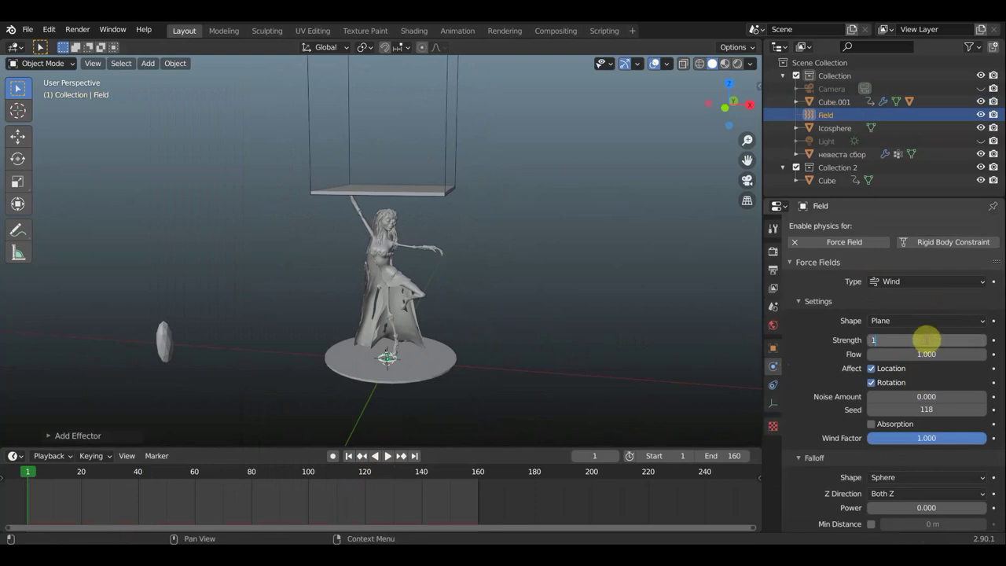
{"action": "type", "text": "0"}
{"action": "key", "text": "Return"}
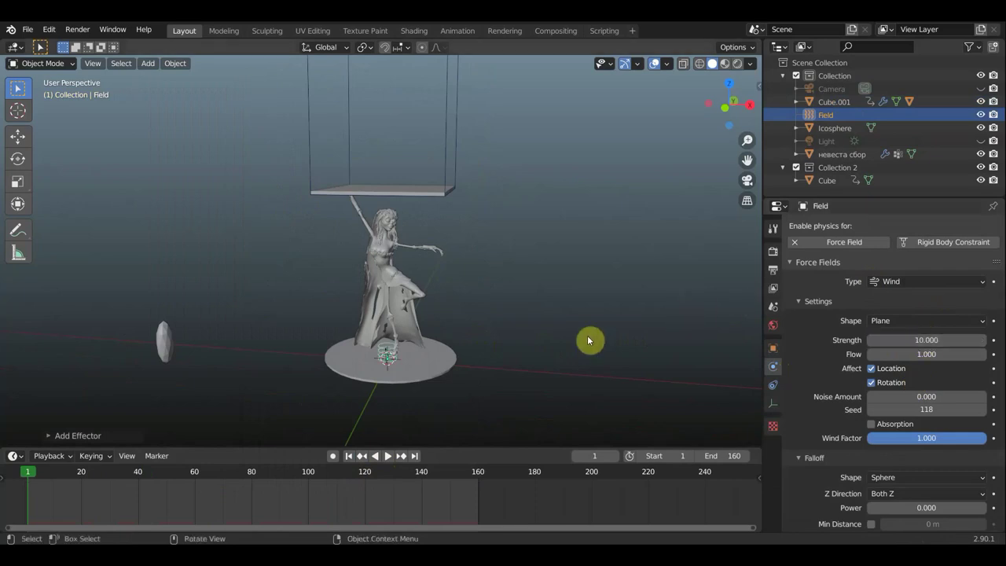
{"action": "key", "text": "s"}
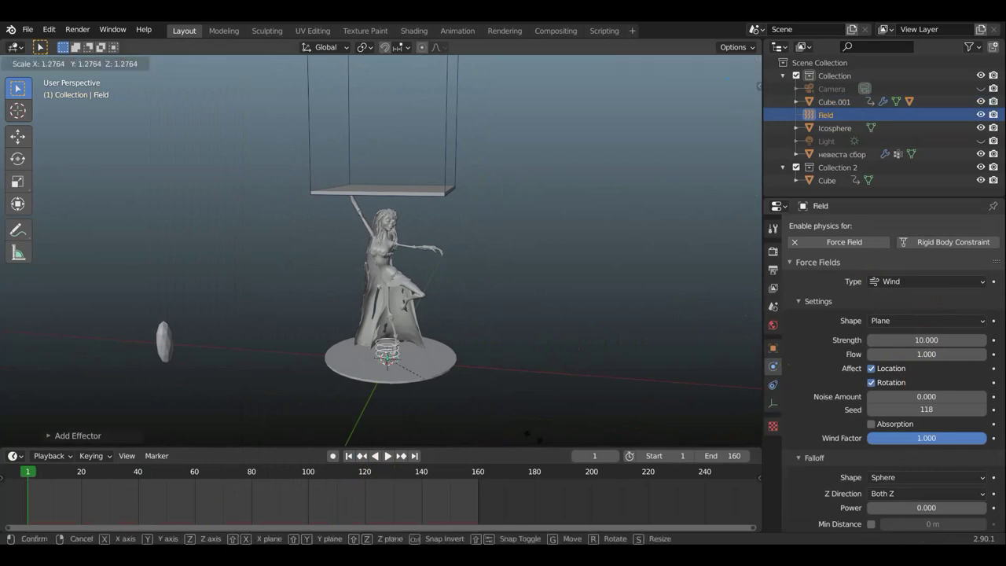
{"action": "left_click", "coordinate": [35, 176]}
{"action": "key", "text": "KP_1"}
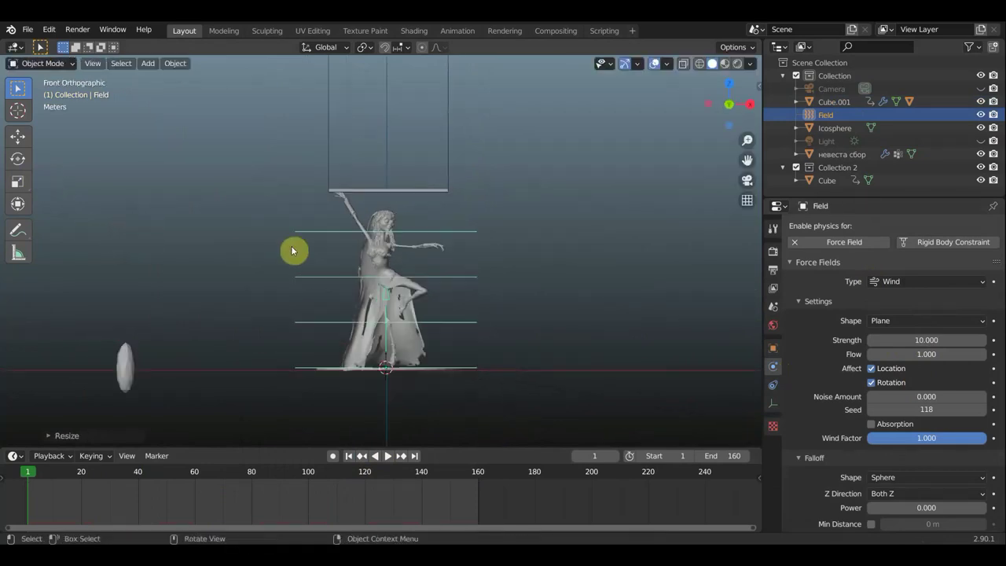
{"action": "key", "text": "r"}
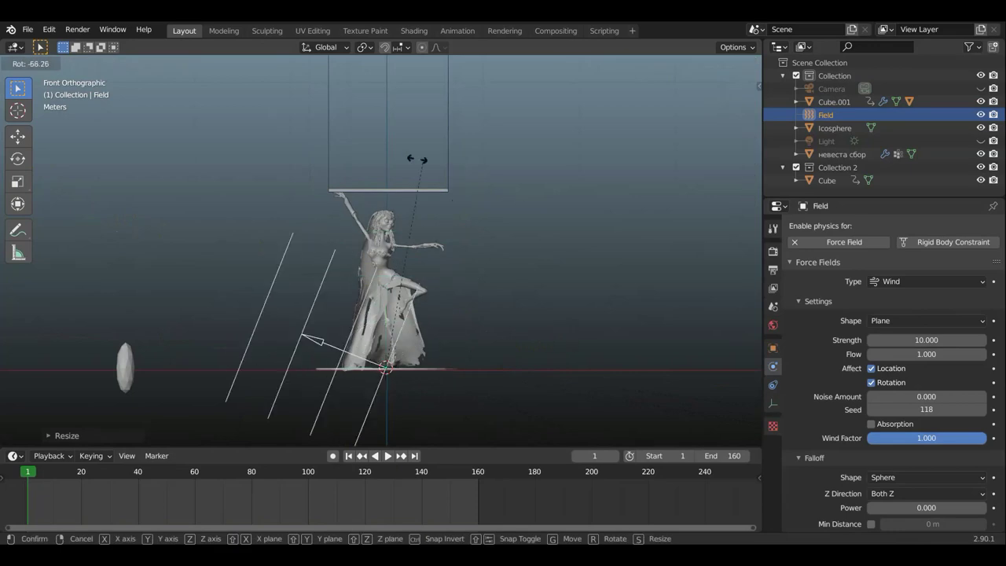
{"action": "left_click", "coordinate": [366, 249]}
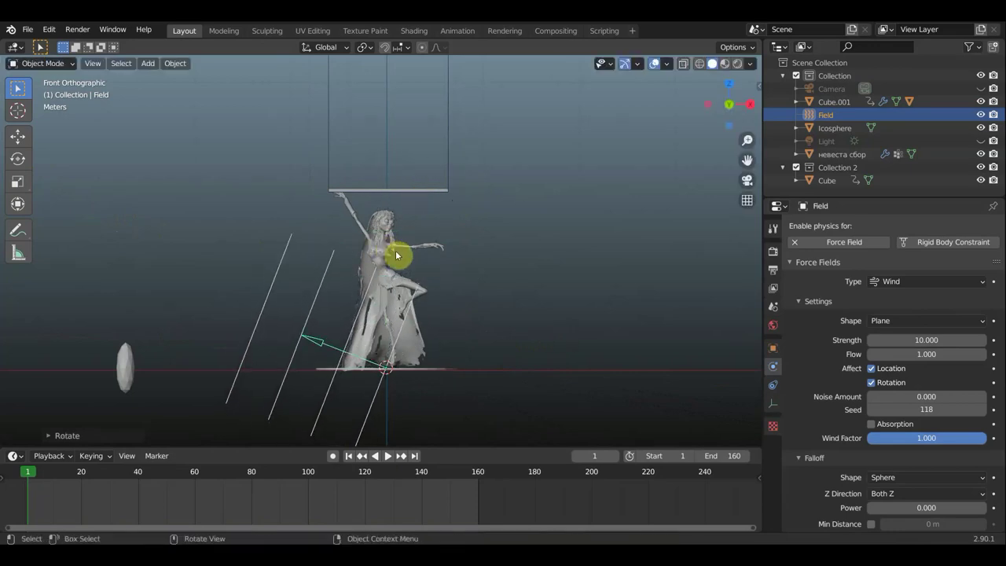
{"action": "key", "text": "g"}
{"action": "left_click", "coordinate": [709, 198]}
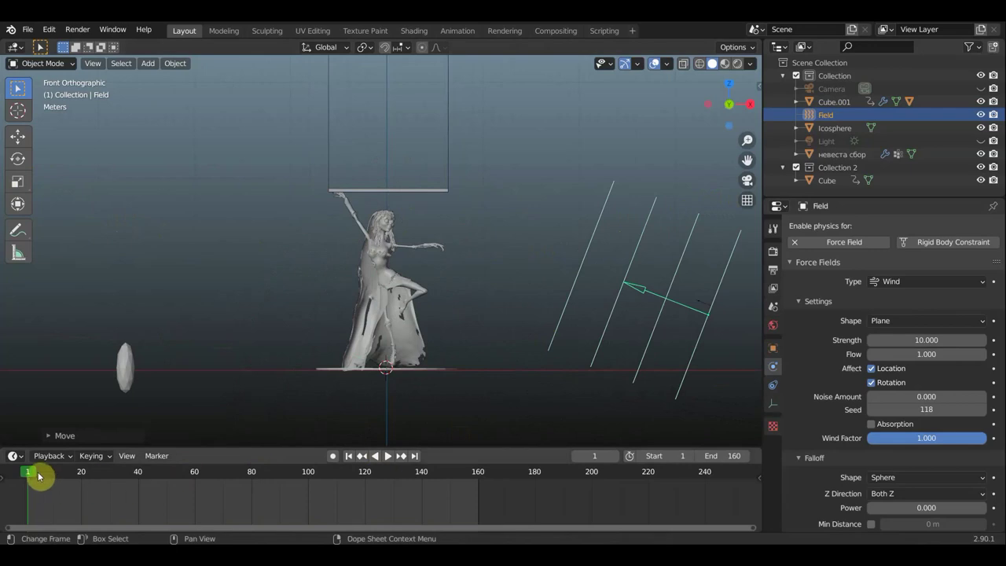
Play the animation up to frame 81, then scale the wind field down to about 0.5
{"action": "key", "text": "space"}
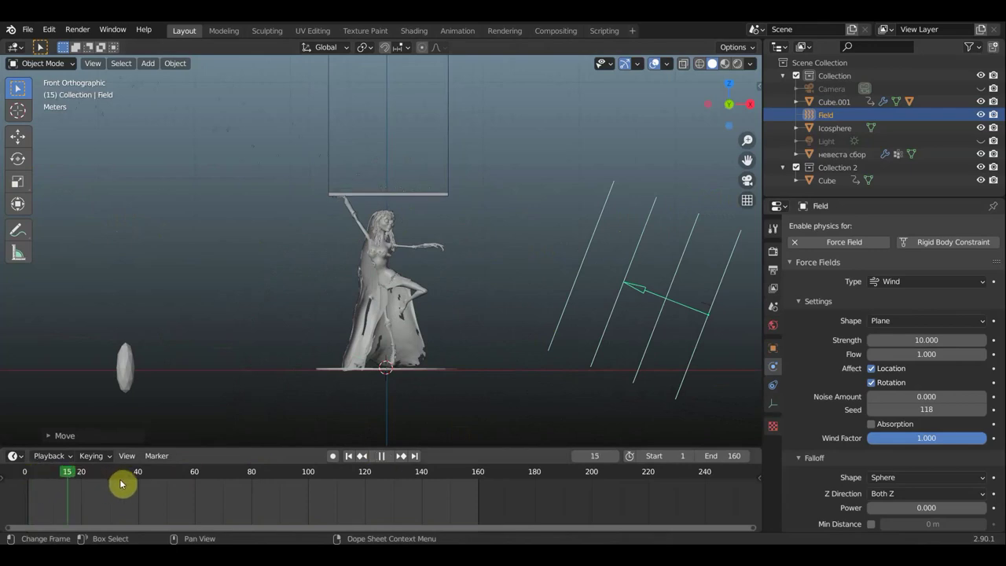
{"action": "key", "text": "space"}
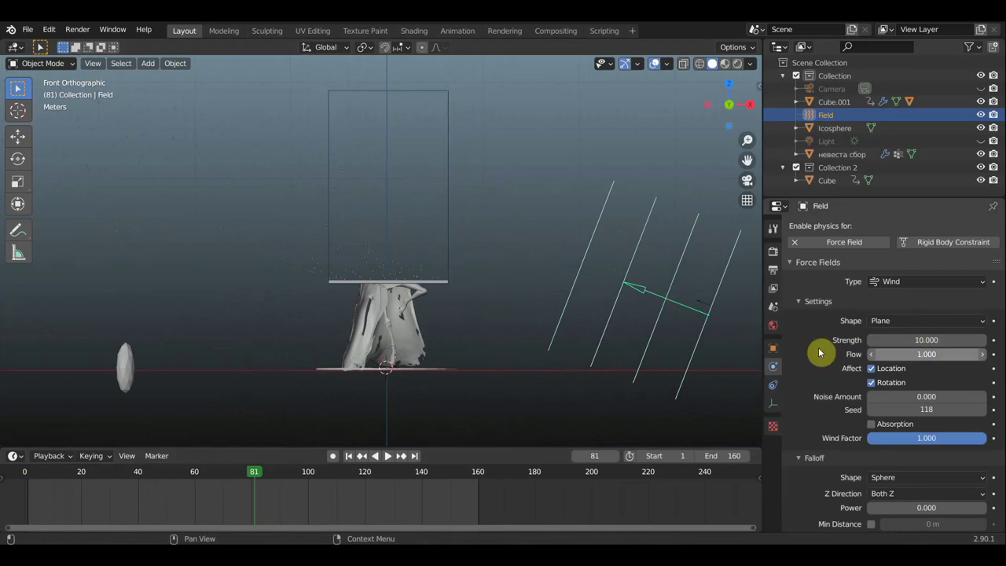
{"action": "key", "text": "s"}
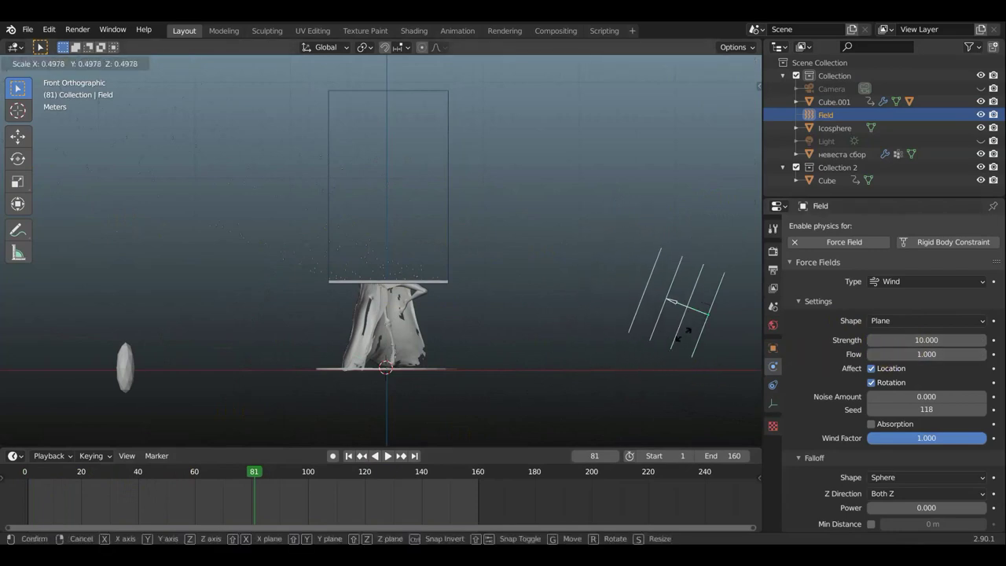
{"action": "left_click", "coordinate": [684, 337]}
Nudge the wind field's position and tilt it back nearly upright, then select the Cube.001 lid
{"action": "key", "text": "g"}
{"action": "key", "text": "r"}
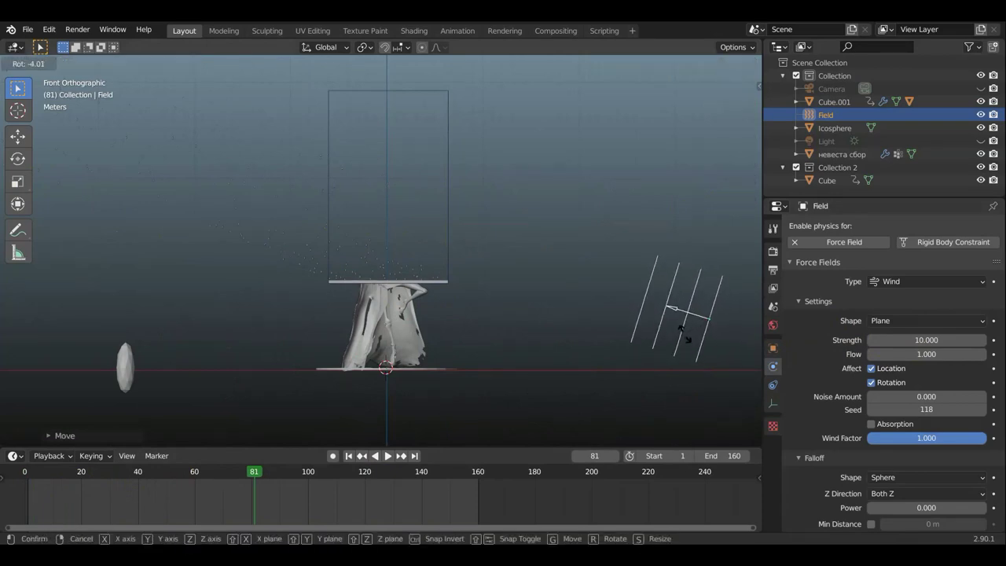
{"action": "left_click", "coordinate": [683, 330]}
{"action": "scroll", "coordinate": [330, 261], "scroll_direction": "up", "scroll_amount": 3}
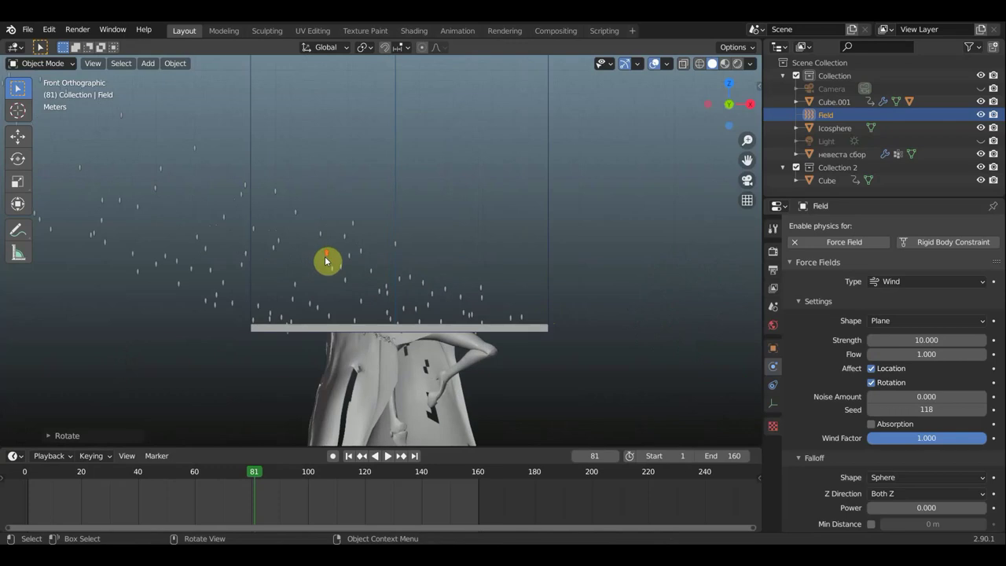
{"action": "scroll", "coordinate": [322, 259], "scroll_direction": "up", "scroll_amount": 1}
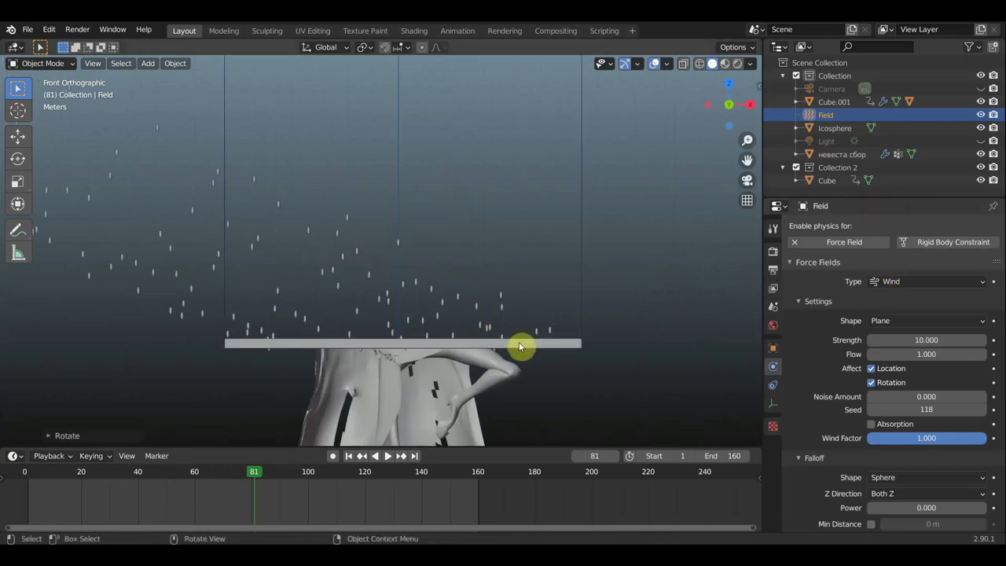
{"action": "left_click", "coordinate": [540, 346]}
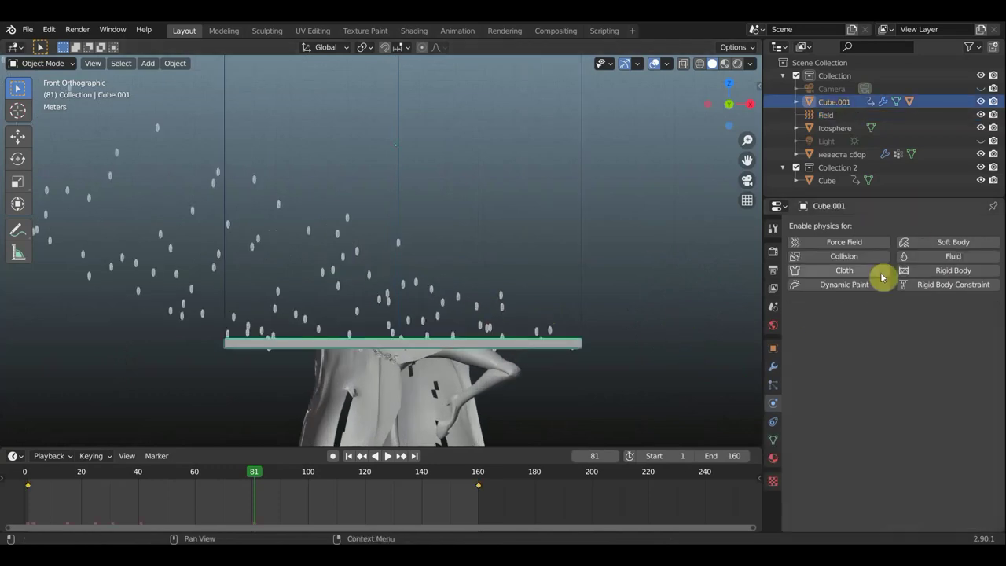
Raise Cube.001's particle emission number from 3000 to 5000 and play the animation to watch the snow drift
{"action": "left_click", "coordinate": [773, 385]}
{"action": "scroll", "coordinate": [898, 271], "scroll_direction": "up", "scroll_amount": 3}
{"action": "scroll", "coordinate": [898, 267], "scroll_direction": "up", "scroll_amount": 3}
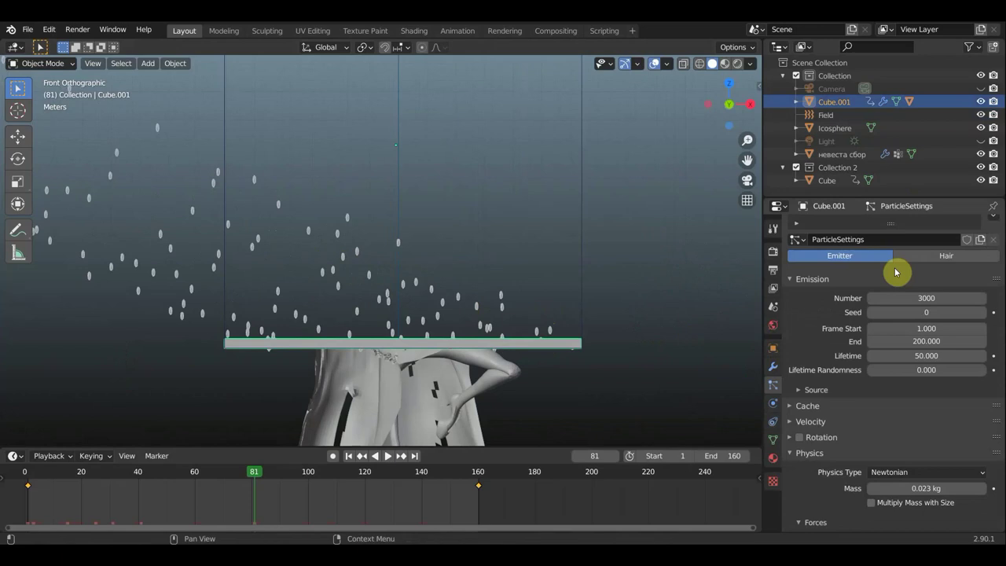
{"action": "left_click", "coordinate": [921, 298]}
{"action": "type", "text": "5000"}
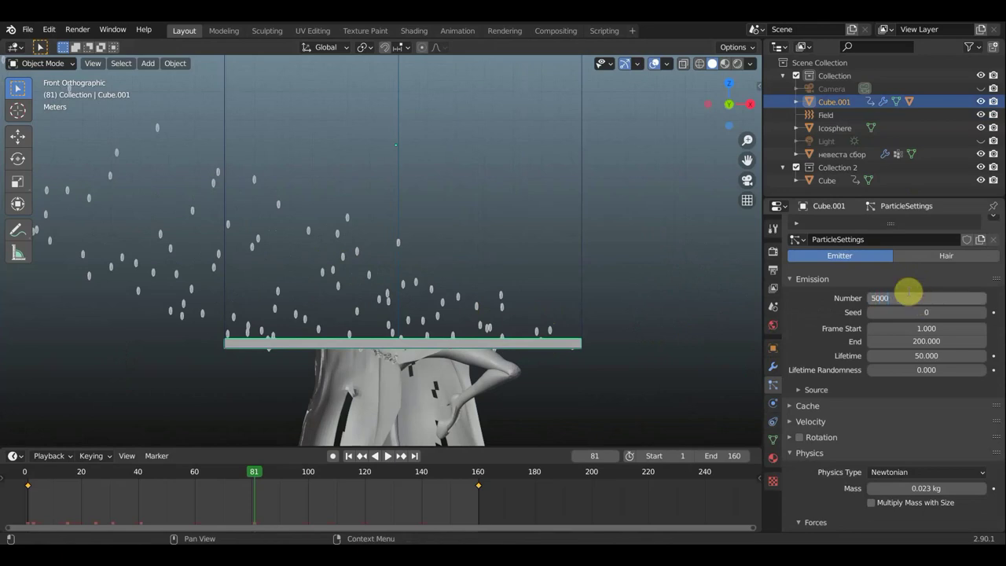
{"action": "key", "text": "Return"}
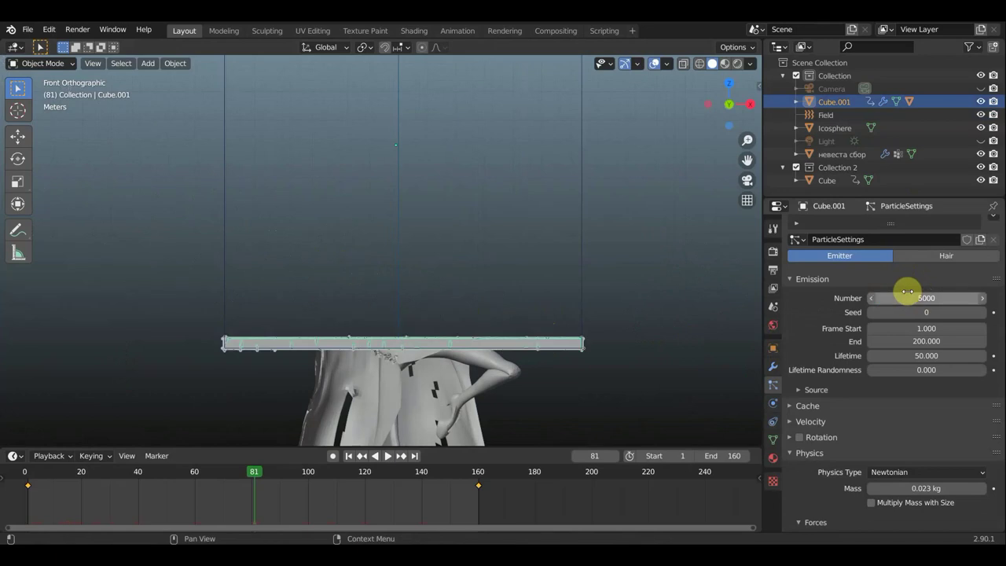
{"action": "left_click", "coordinate": [387, 457]}
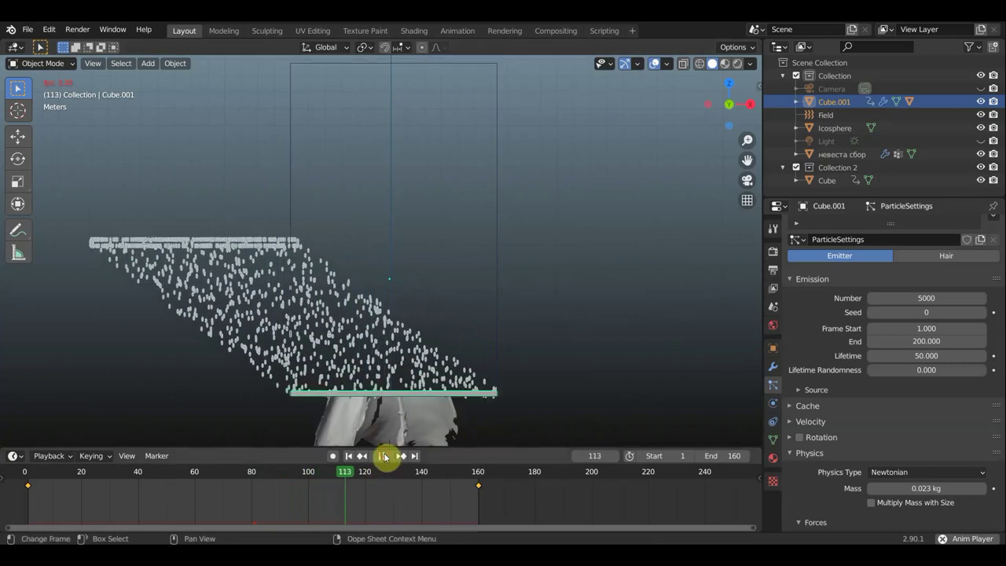
{"action": "scroll", "coordinate": [495, 394], "scroll_direction": "down", "scroll_amount": 3}
{"action": "key", "text": "space"}
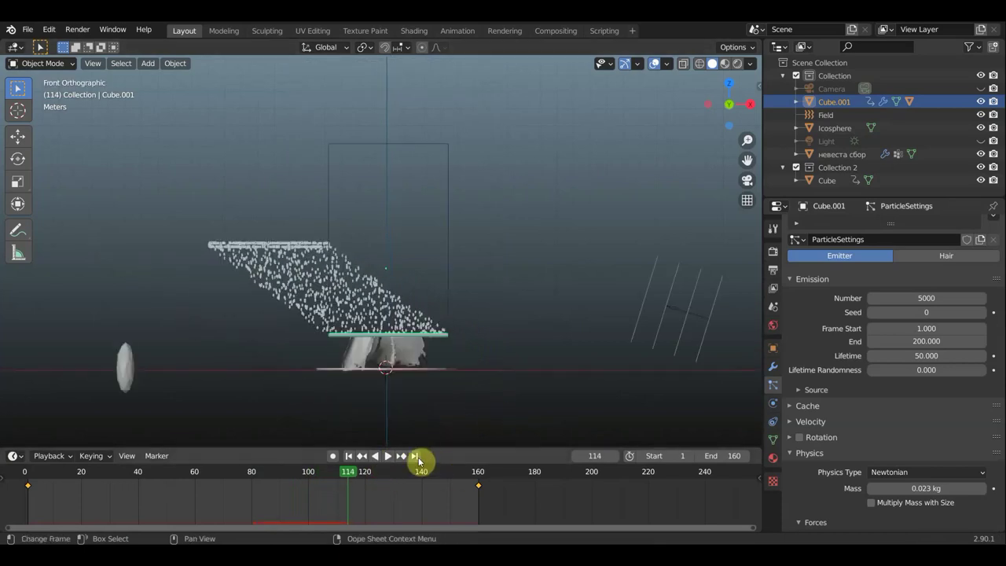
{"action": "left_click", "coordinate": [416, 455]}
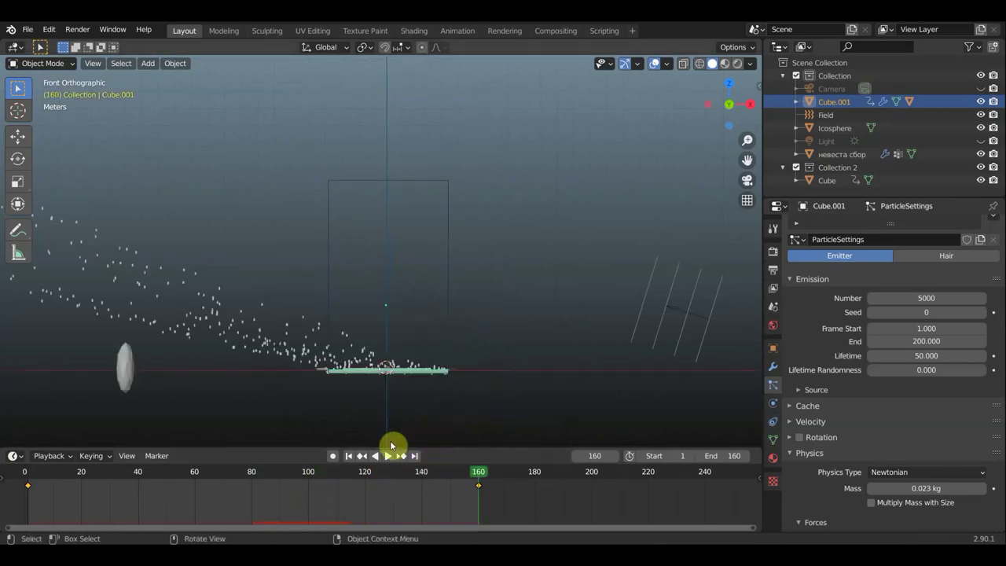
{"action": "scroll", "coordinate": [240, 353], "scroll_direction": "up", "scroll_amount": 1}
{"action": "scroll", "coordinate": [406, 316], "scroll_direction": "up", "scroll_amount": 1}
{"action": "scroll", "coordinate": [429, 325], "scroll_direction": "down", "scroll_amount": 2}
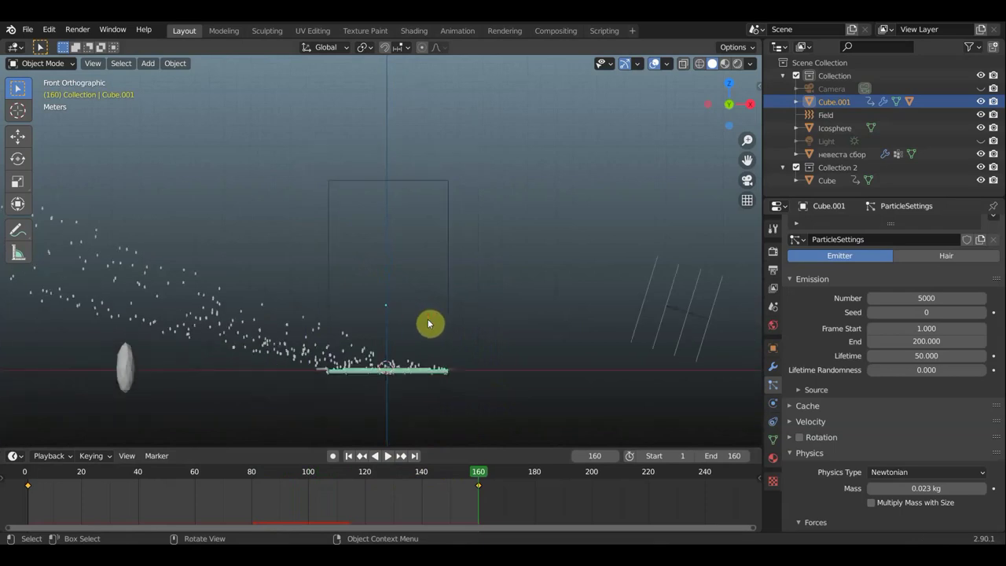
{"action": "middle_click_drag", "start_coordinate": [464, 300], "coordinate": [448, 304], "text": "shift"}
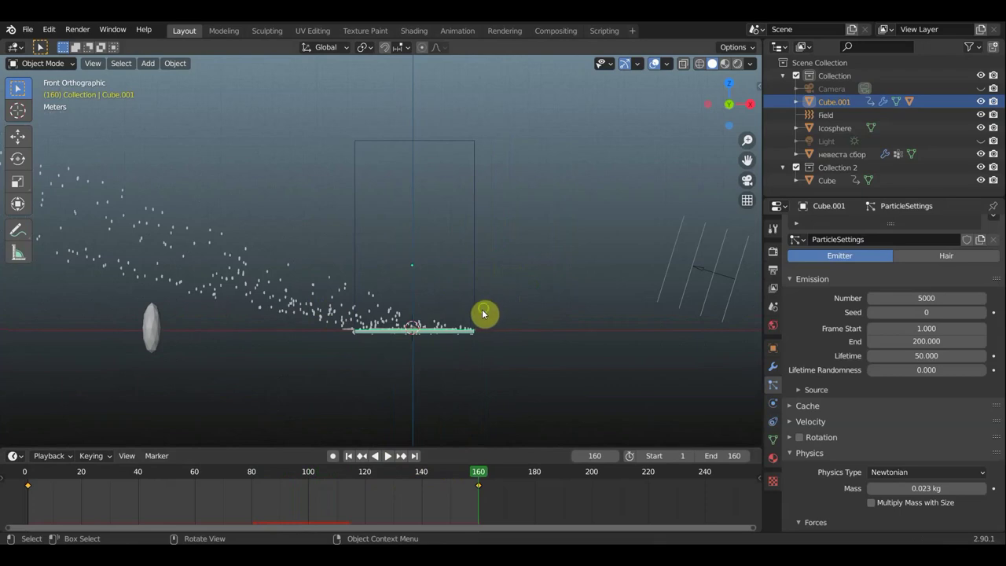
{"action": "middle_click_drag", "start_coordinate": [482, 314], "coordinate": [460, 332]}
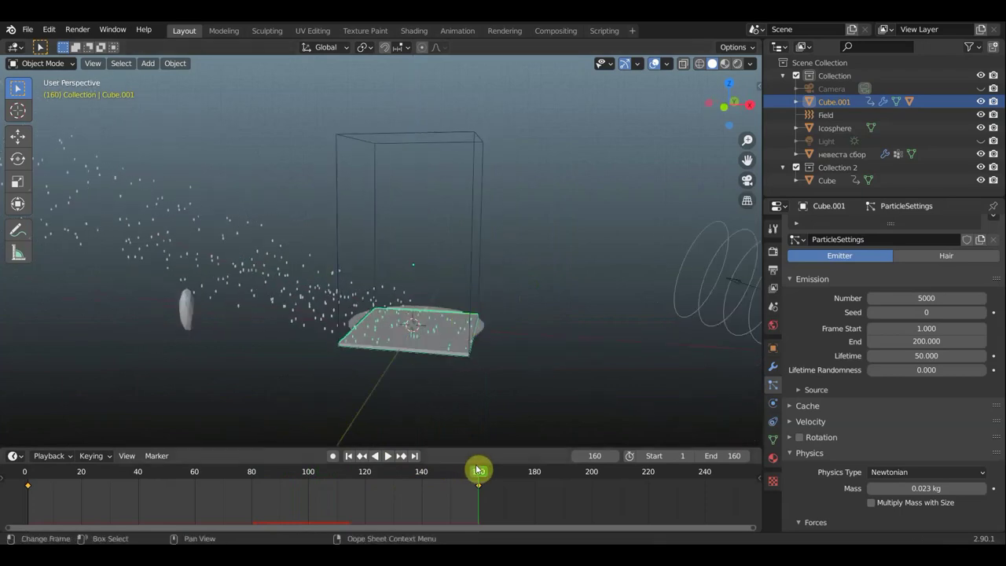
{"action": "key", "text": "ctrl+shift+space"}
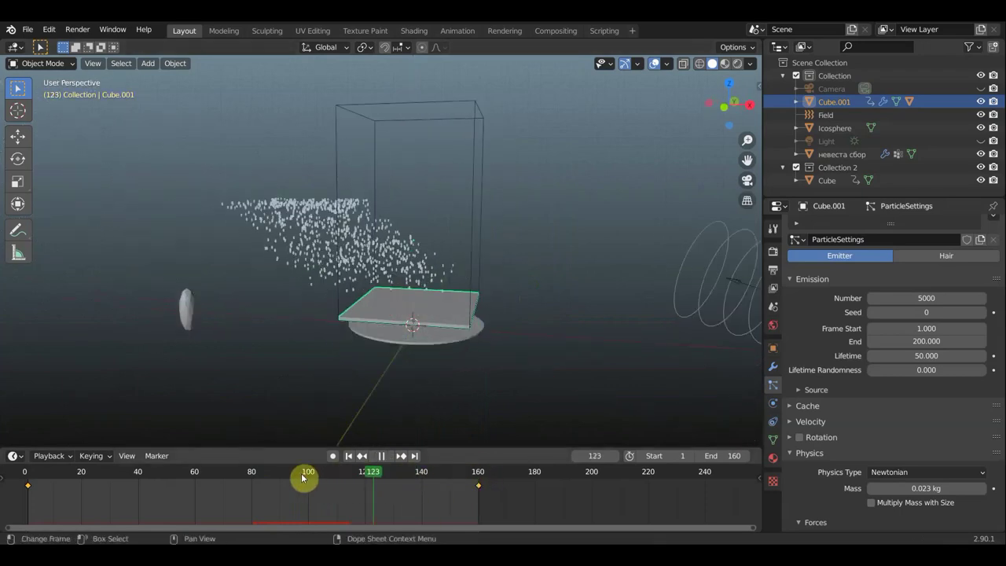
{"action": "left_click", "coordinate": [26, 470]}
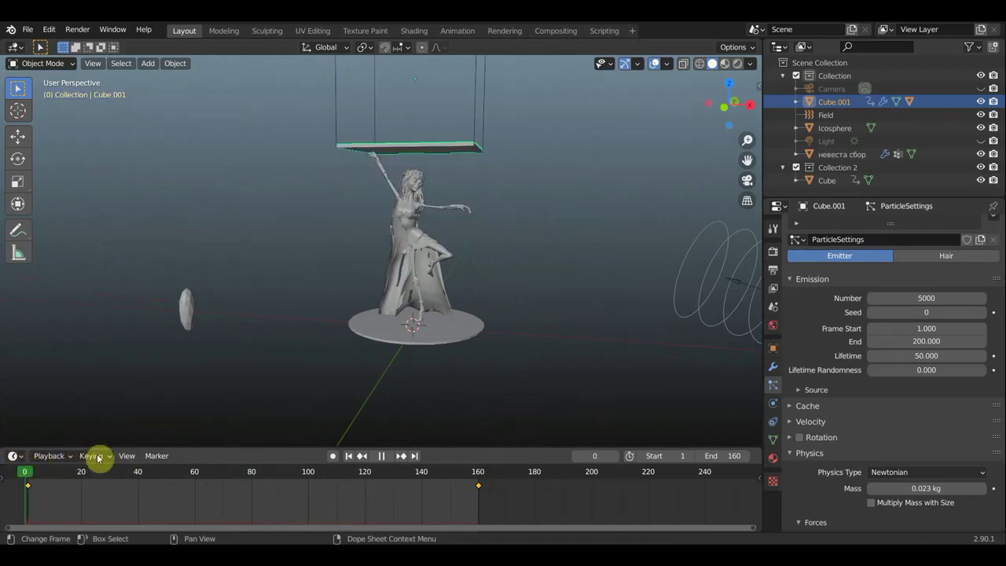
{"action": "left_click_drag", "start_coordinate": [223, 461], "coordinate": [387, 483]}
{"action": "key", "text": "space"}
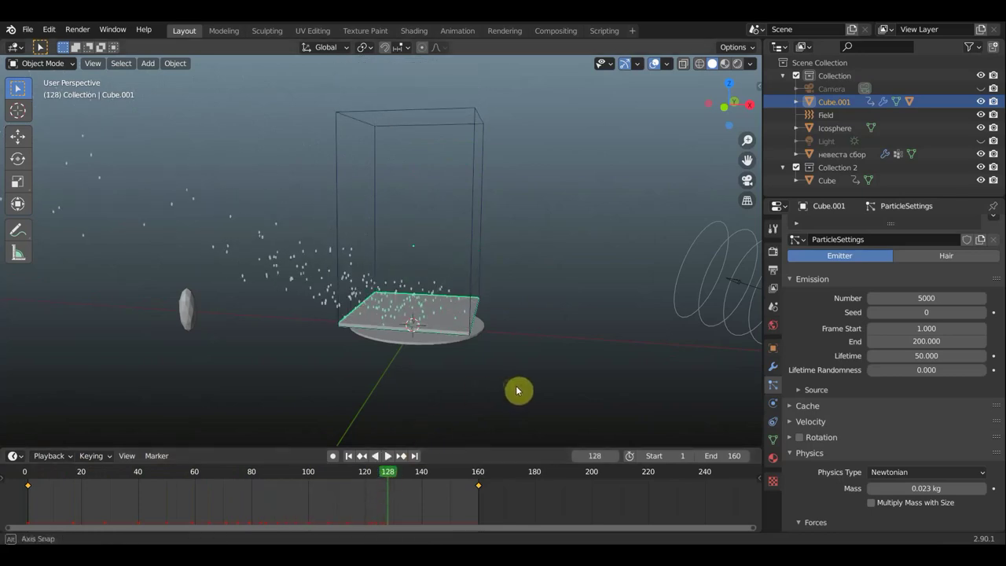
{"action": "left_click_drag", "start_coordinate": [389, 478], "coordinate": [481, 487]}
{"action": "scroll", "coordinate": [480, 367], "scroll_direction": "up", "scroll_amount": 2}
{"action": "middle_click_drag", "start_coordinate": [478, 366], "coordinate": [462, 367]}
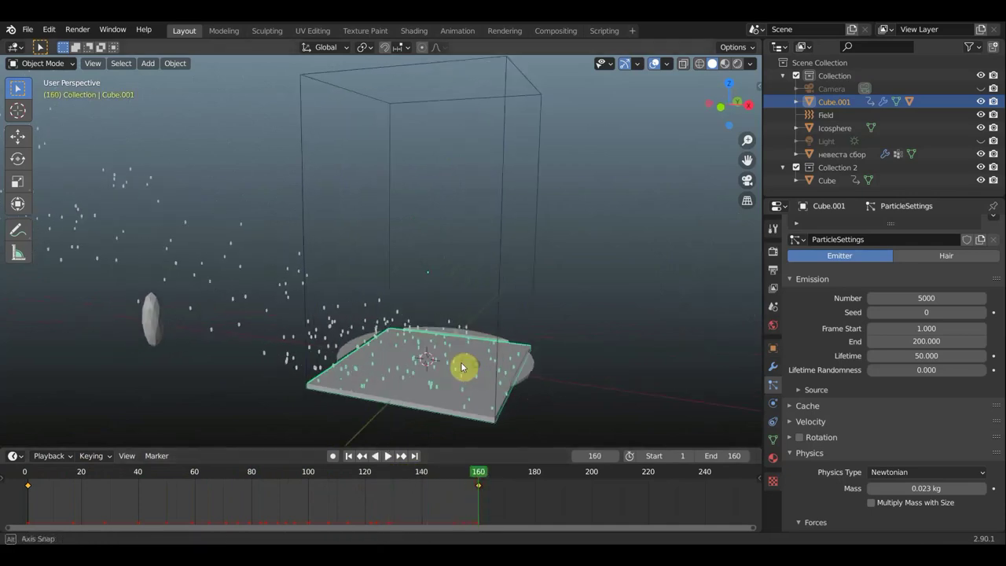
{"action": "mouse_move", "coordinate": [577, 373]}
{"action": "middle_mouse_down"}
{"action": "mouse_move", "coordinate": [555, 288]}
{"action": "mouse_move", "coordinate": [558, 278]}
{"action": "mouse_move", "coordinate": [575, 281]}
{"action": "mouse_move", "coordinate": [539, 303]}
{"action": "mouse_move", "coordinate": [553, 280]}
{"action": "mouse_move", "coordinate": [427, 285]}
{"action": "middle_mouse_up"}
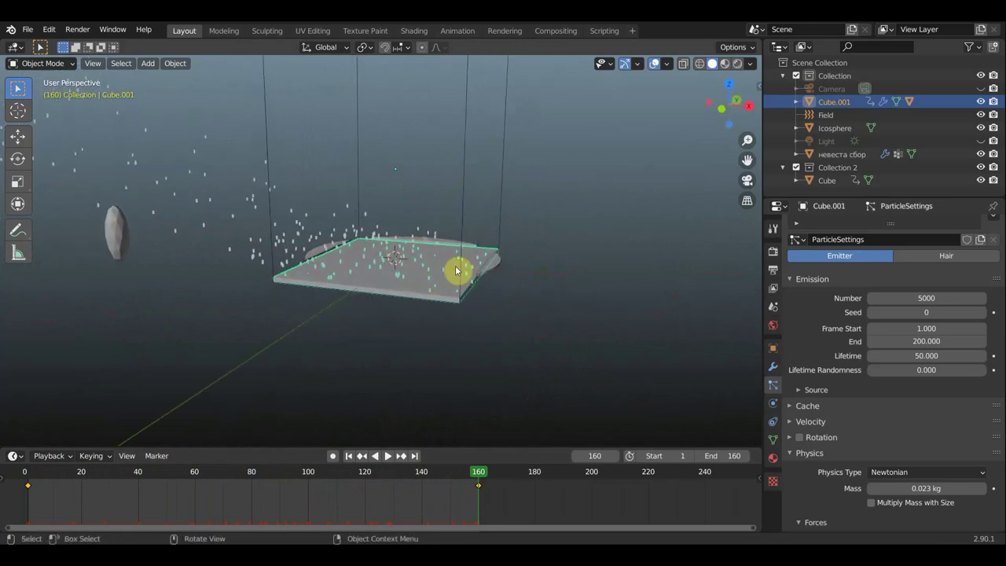
{"action": "scroll", "coordinate": [444, 259], "scroll_direction": "down", "scroll_amount": 1}
{"action": "scroll", "coordinate": [416, 224], "scroll_direction": "down", "scroll_amount": 2}
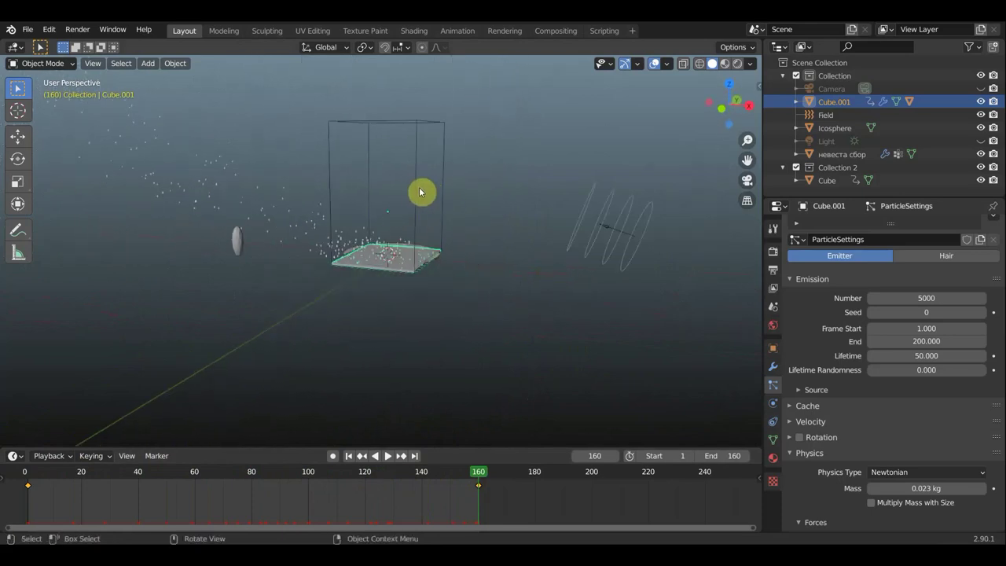
{"action": "left_click", "coordinate": [417, 191]}
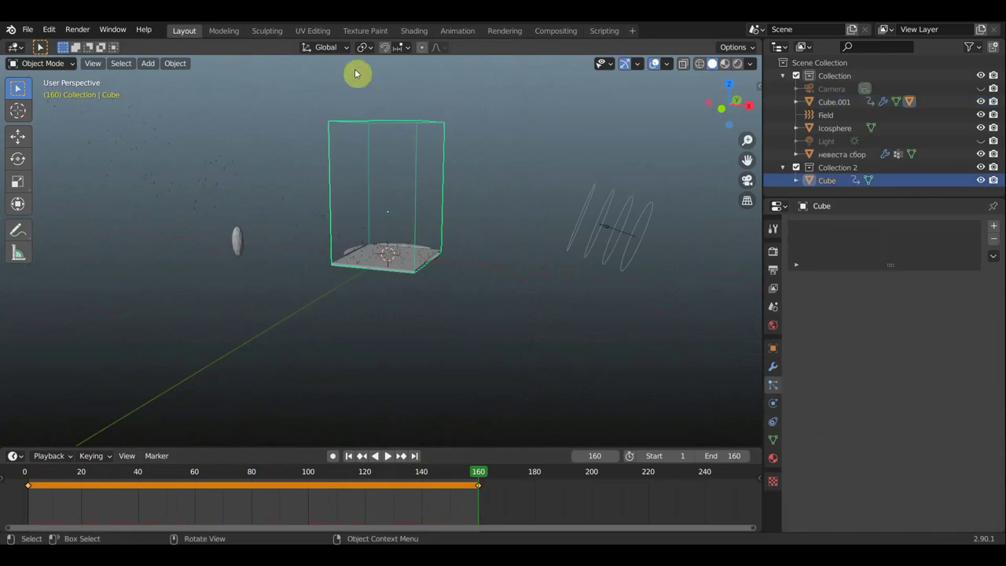
Switch the Output Properties file format from FFmpeg video to PNG
{"action": "left_click", "coordinate": [773, 272]}
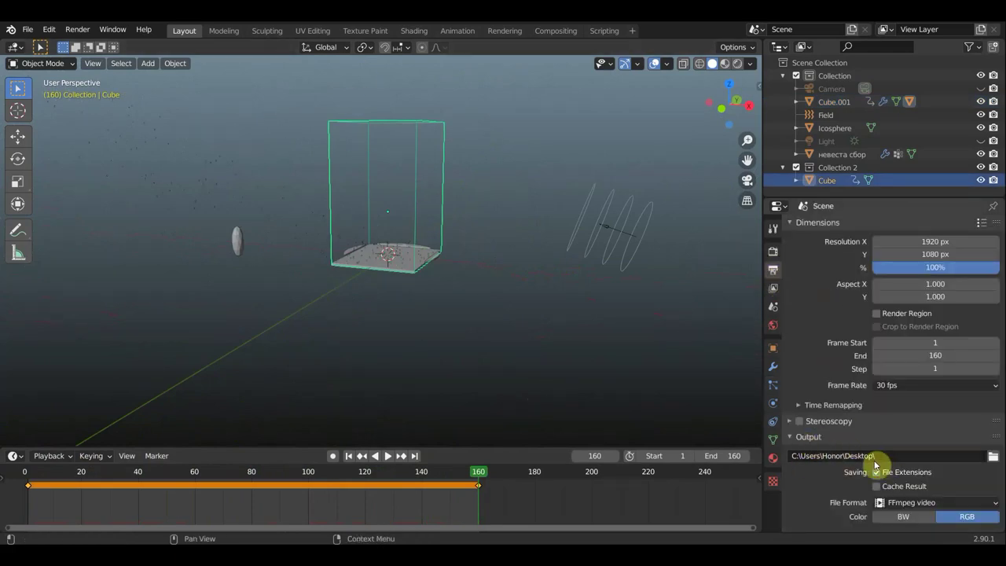
{"action": "left_click", "coordinate": [901, 503]}
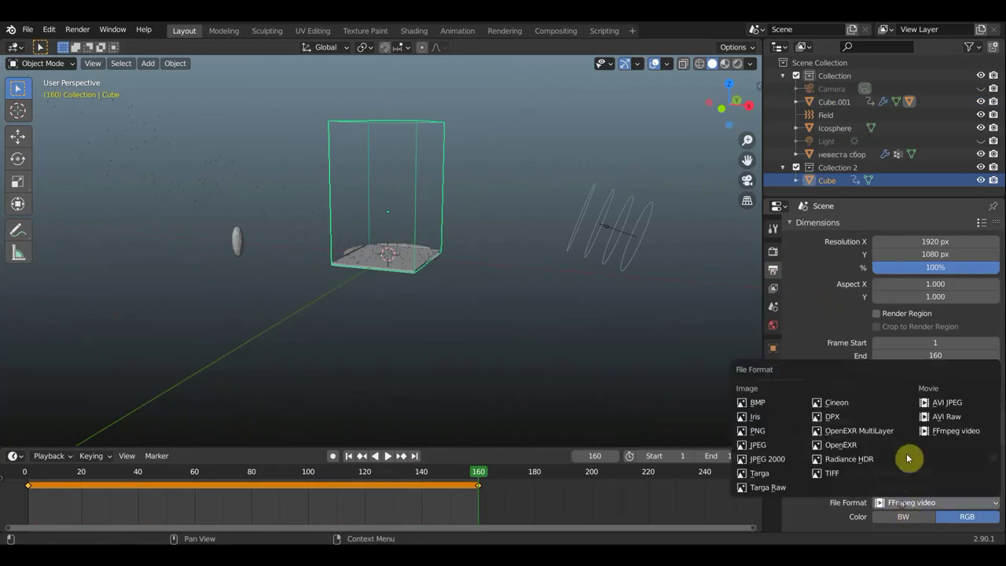
{"action": "left_click", "coordinate": [765, 430]}
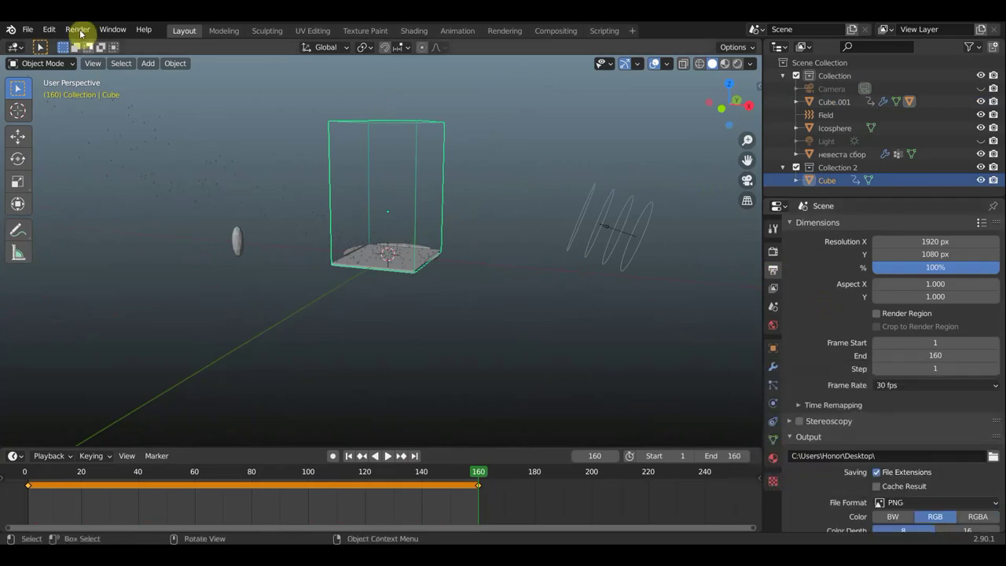
{"action": "scroll", "coordinate": [351, 253], "scroll_direction": "up", "scroll_amount": 1}
{"action": "scroll", "coordinate": [351, 253], "scroll_direction": "up", "scroll_amount": 1}
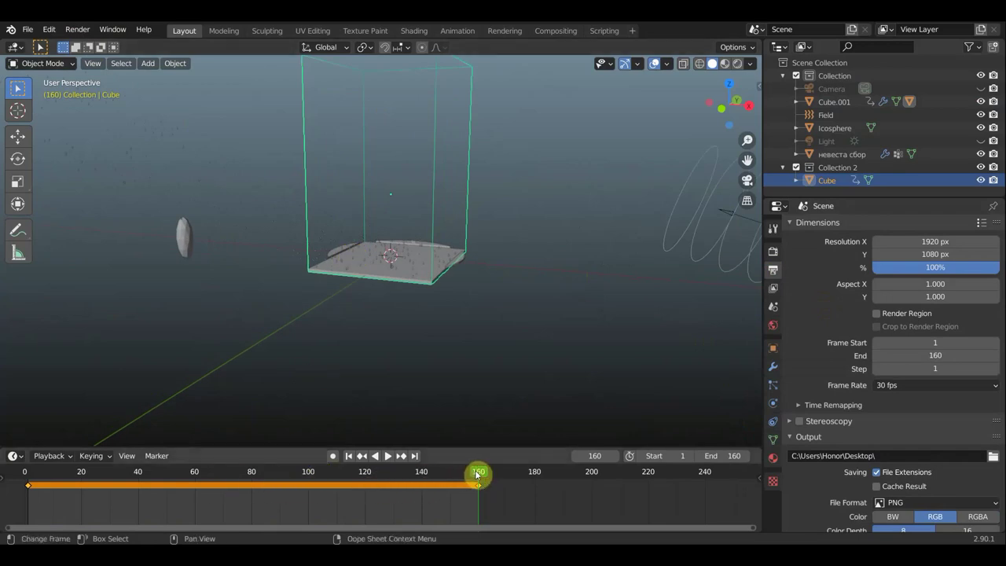
Scrub back through the simulation, stop playback at frame 99, and look down on the case
{"action": "mouse_move", "coordinate": [460, 472]}
{"action": "left_mouse_down"}
{"action": "mouse_move", "coordinate": [264, 473]}
{"action": "mouse_move", "coordinate": [238, 458]}
{"action": "left_mouse_up"}
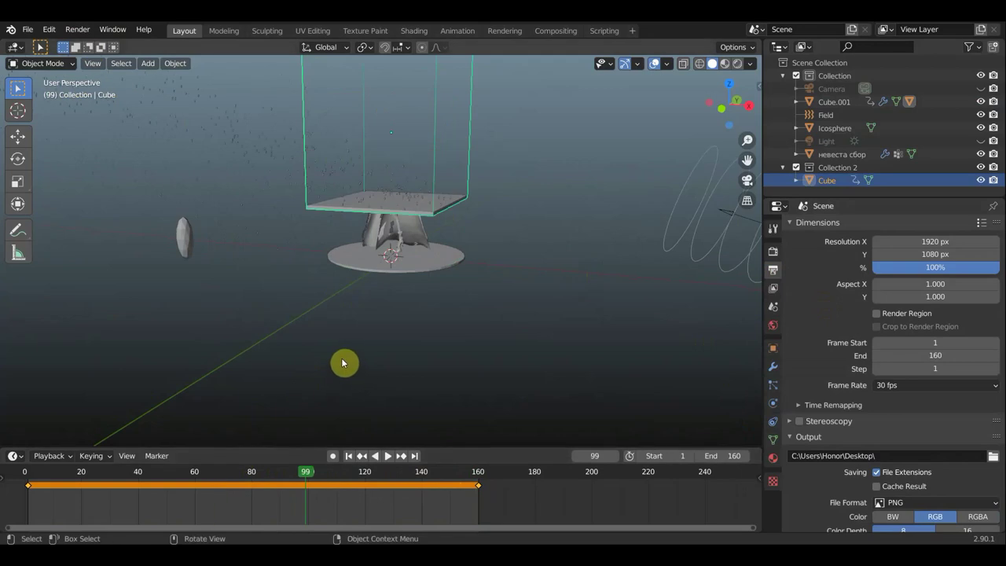
{"action": "scroll", "coordinate": [379, 299], "scroll_direction": "up", "scroll_amount": 2}
{"action": "key", "text": "space"}
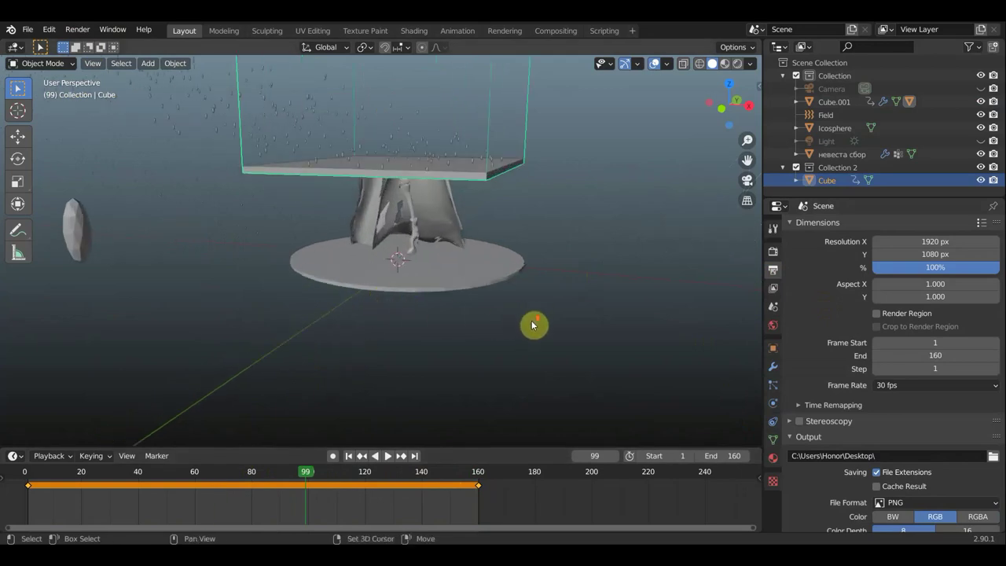
{"action": "middle_click_drag", "start_coordinate": [532, 326], "coordinate": [552, 407]}
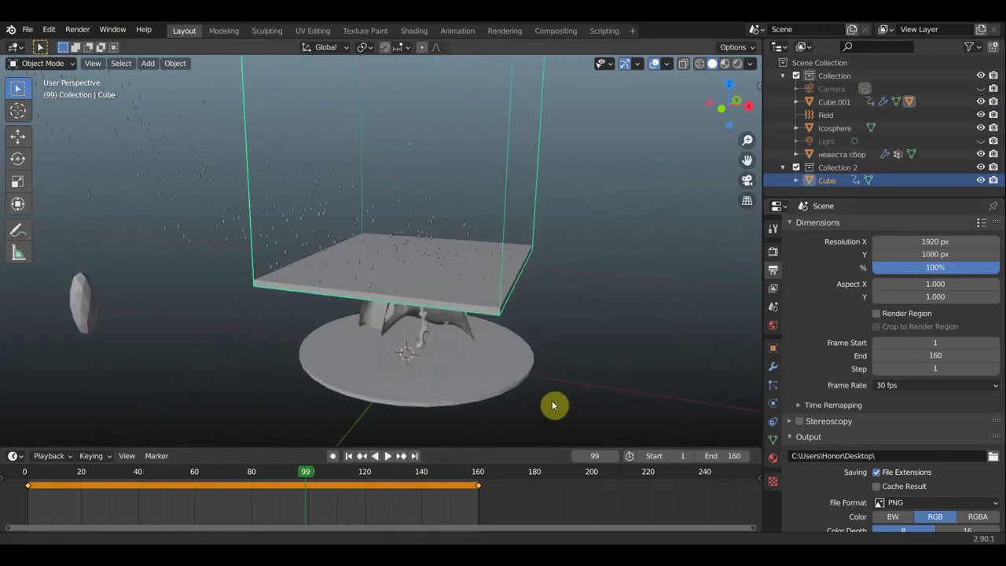
Unhide the Camera, view through it, and go to frame 1
{"action": "left_click", "coordinate": [980, 89]}
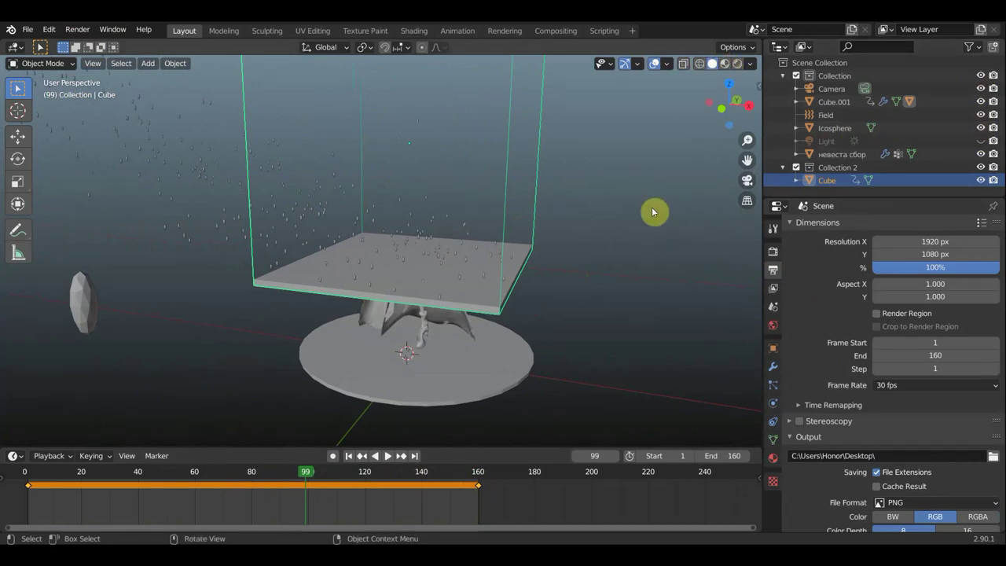
{"action": "key", "text": "KP_0"}
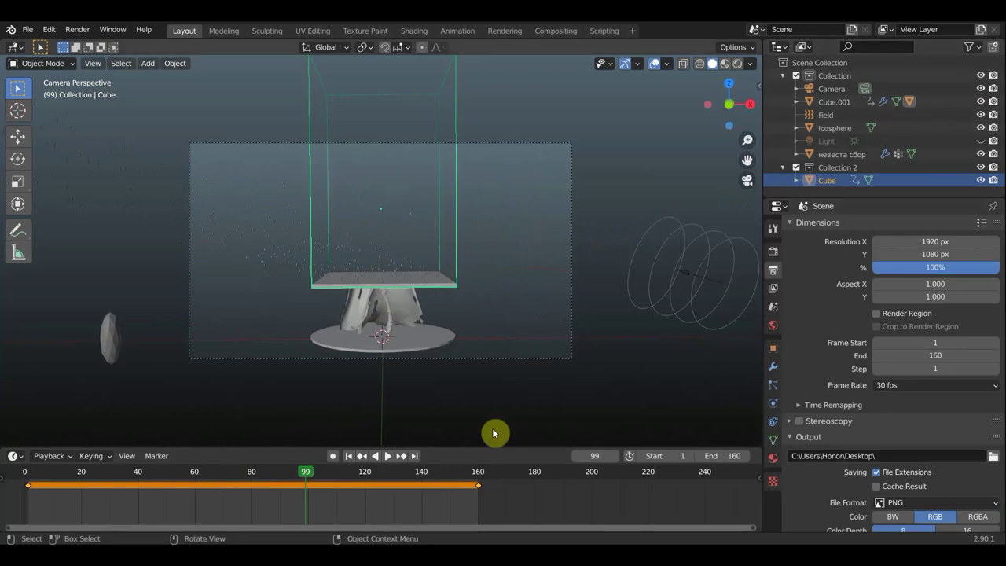
{"action": "left_click", "coordinate": [27, 481]}
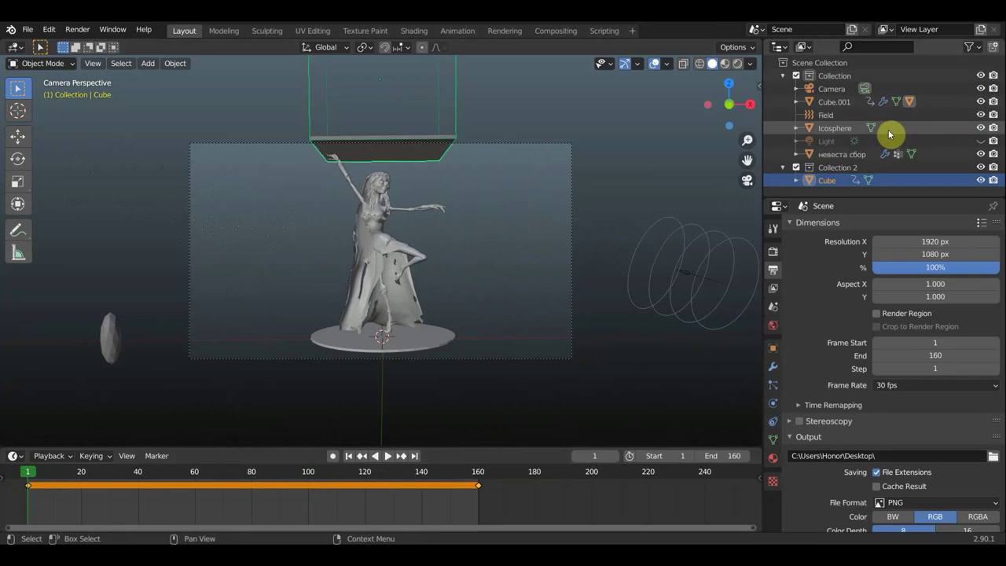
Preview the scene in rendered shading, unhide the Light object, and show its light settings
{"action": "left_click", "coordinate": [738, 66]}
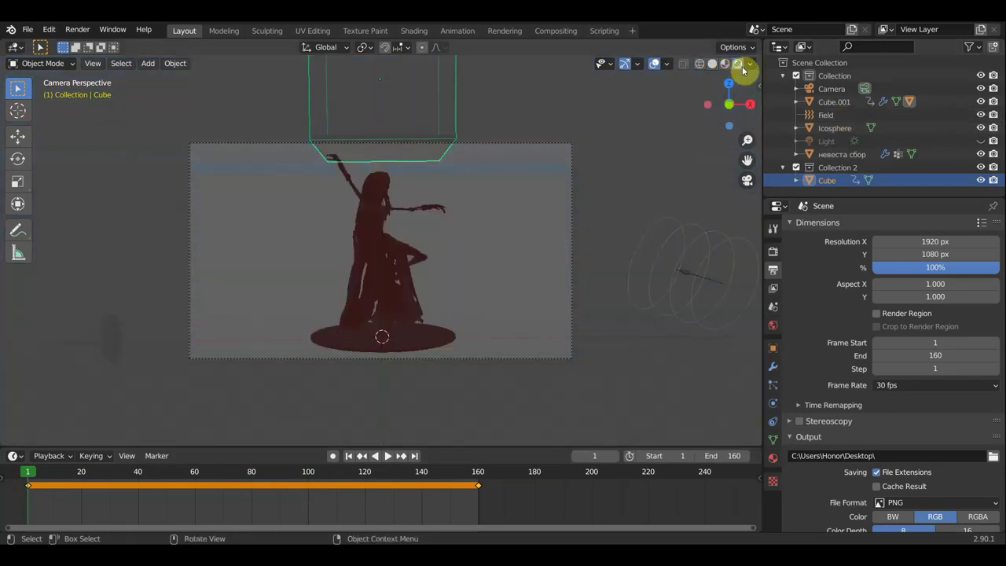
{"action": "left_click", "coordinate": [879, 116]}
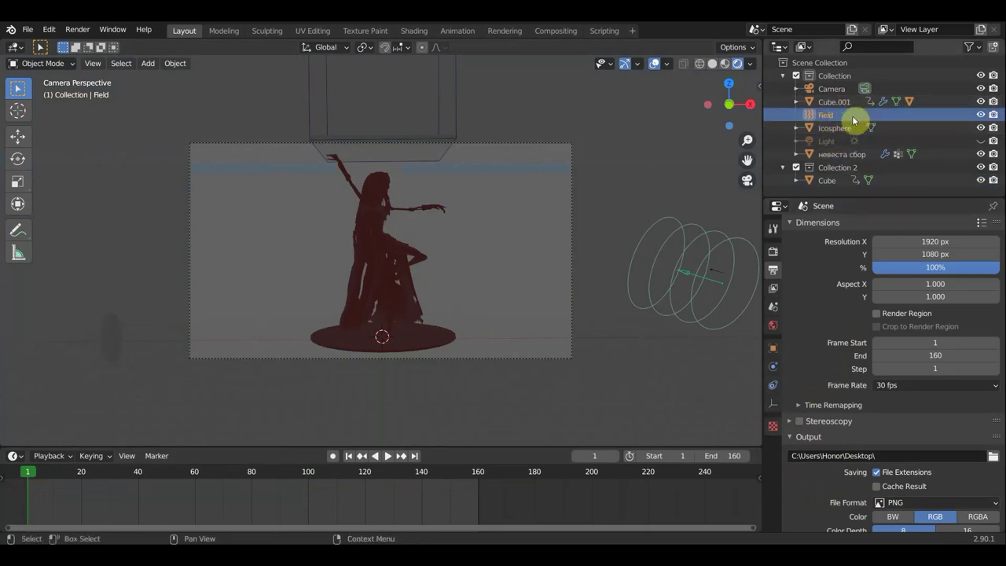
{"action": "left_click", "coordinate": [838, 146]}
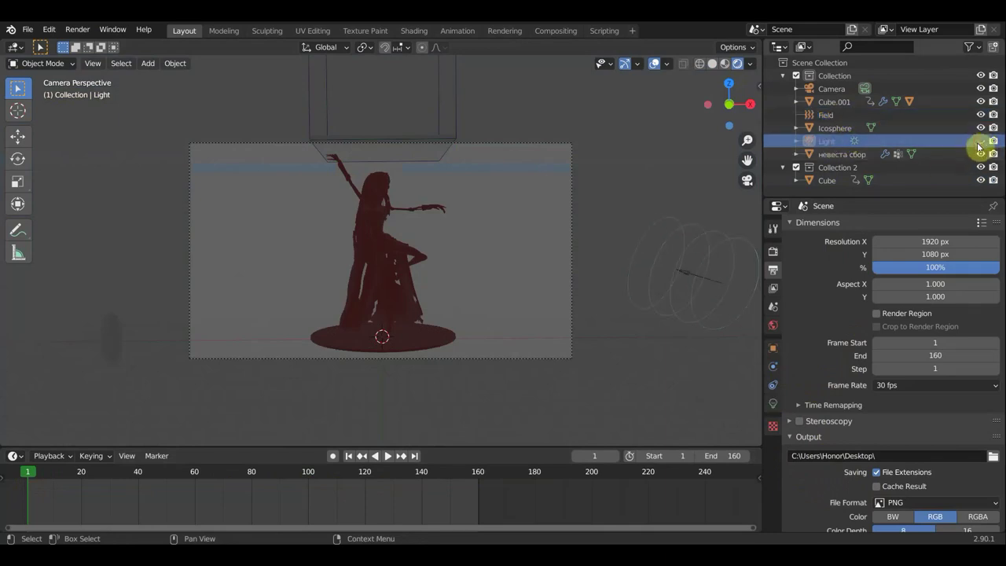
{"action": "left_click", "coordinate": [980, 140]}
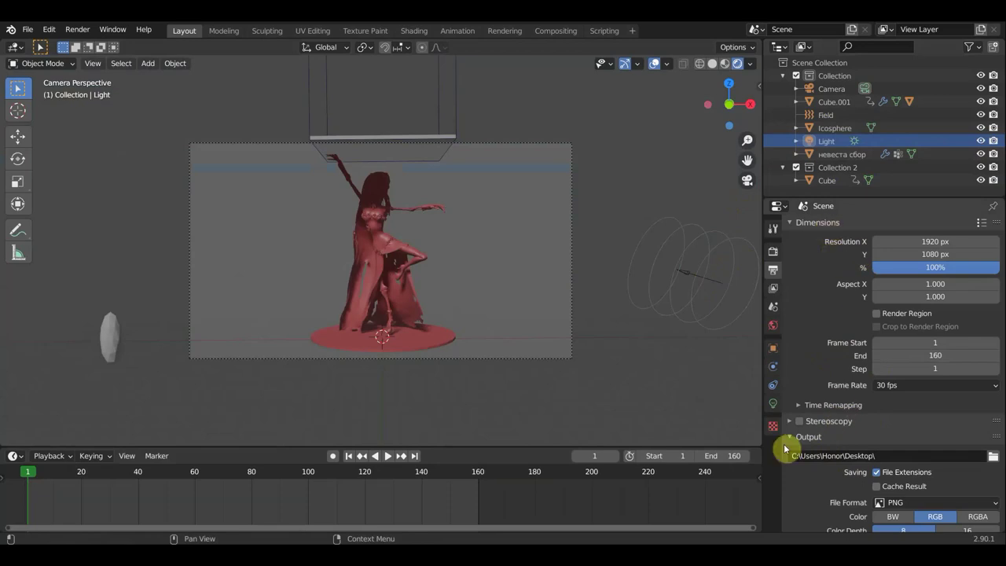
{"action": "left_click", "coordinate": [774, 406]}
{"action": "mouse_move", "coordinate": [926, 312]}
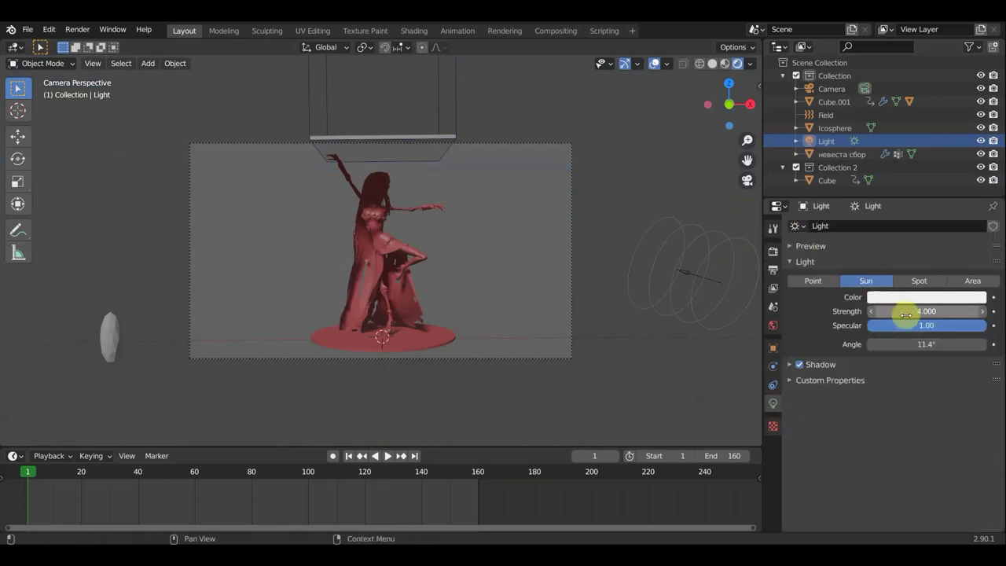
Move the sun light to a new position and rotate it to aim at the dancing figure
{"action": "scroll", "coordinate": [666, 284], "scroll_direction": "down", "scroll_amount": 3}
{"action": "mouse_move", "coordinate": [663, 292]}
{"action": "middle_mouse_down"}
{"action": "mouse_move", "coordinate": [511, 328]}
{"action": "mouse_move", "coordinate": [467, 312]}
{"action": "middle_mouse_up"}
{"action": "scroll", "coordinate": [472, 310], "scroll_direction": "down", "scroll_amount": 2}
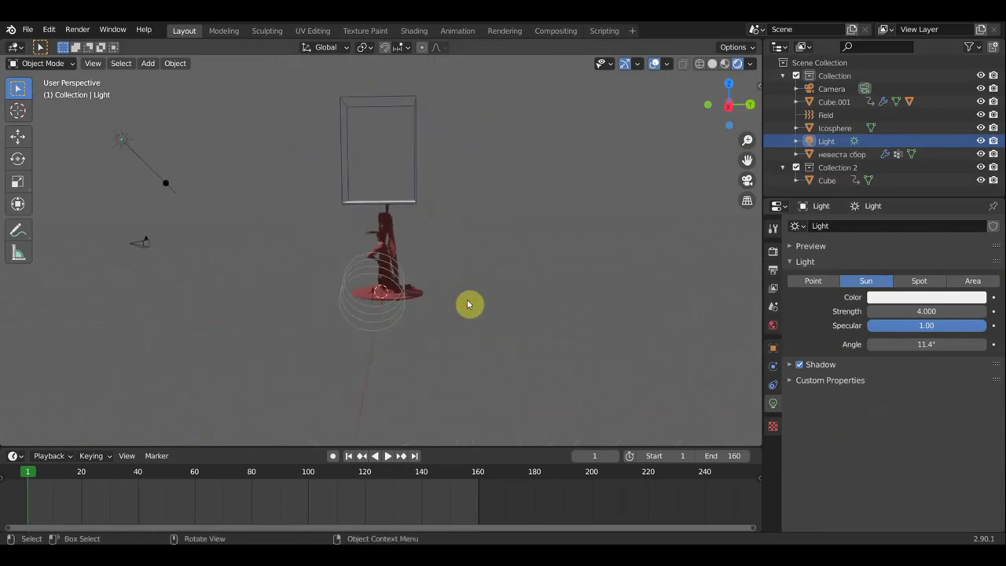
{"action": "left_click_drag", "start_coordinate": [186, 184], "coordinate": [101, 108]}
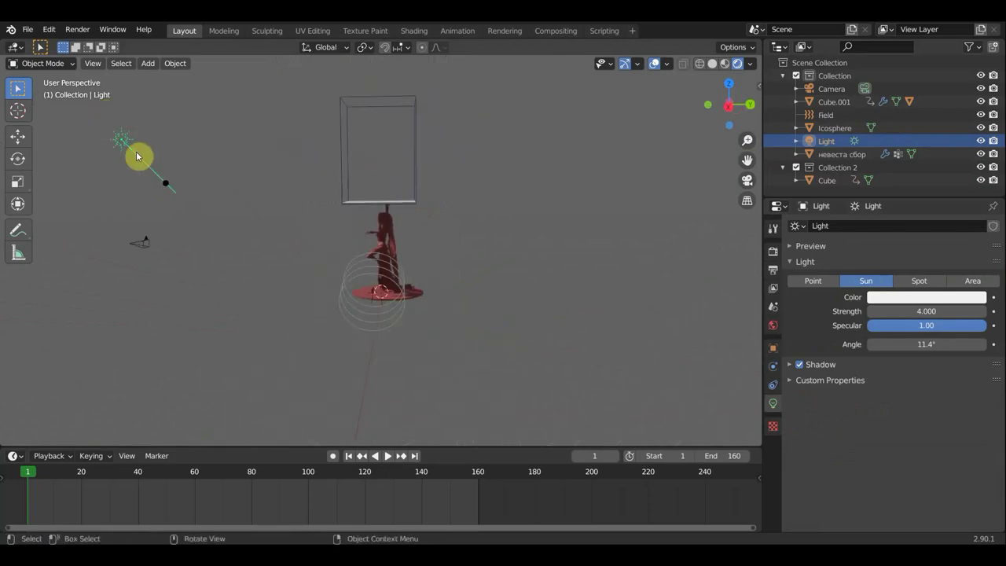
{"action": "key", "text": "g"}
{"action": "left_click", "coordinate": [260, 258]}
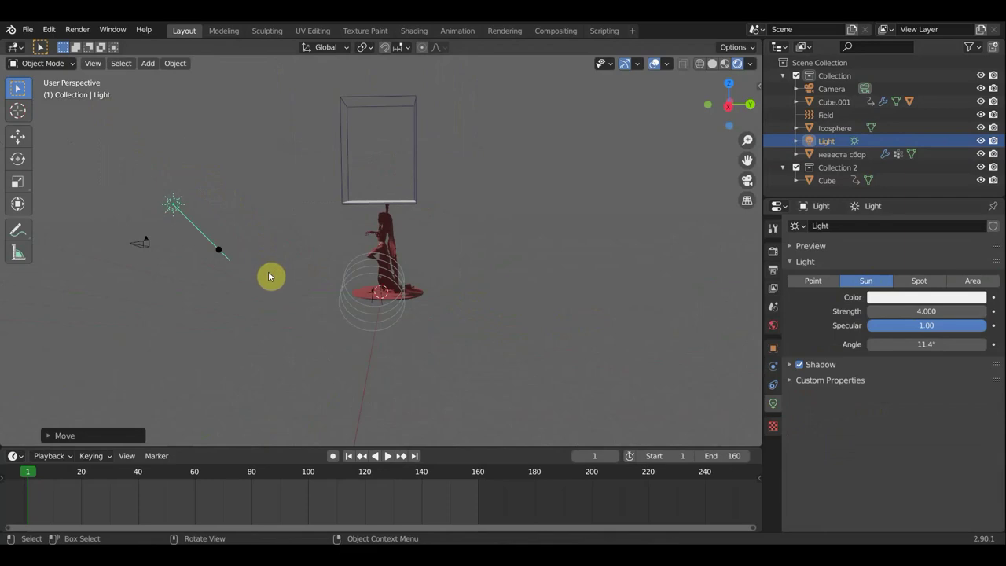
{"action": "key", "text": "r"}
{"action": "left_click", "coordinate": [290, 204]}
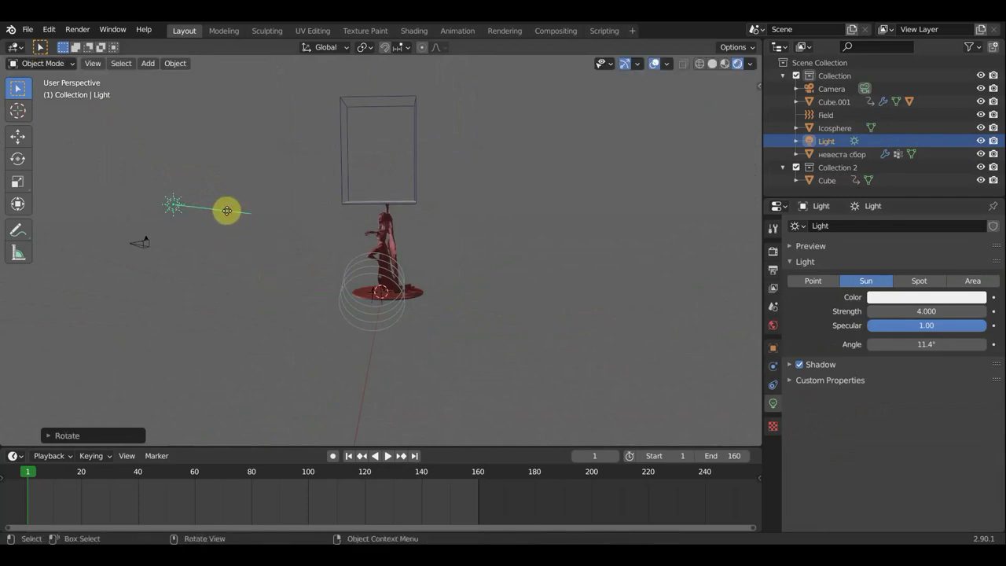
{"action": "left_click", "coordinate": [224, 207]}
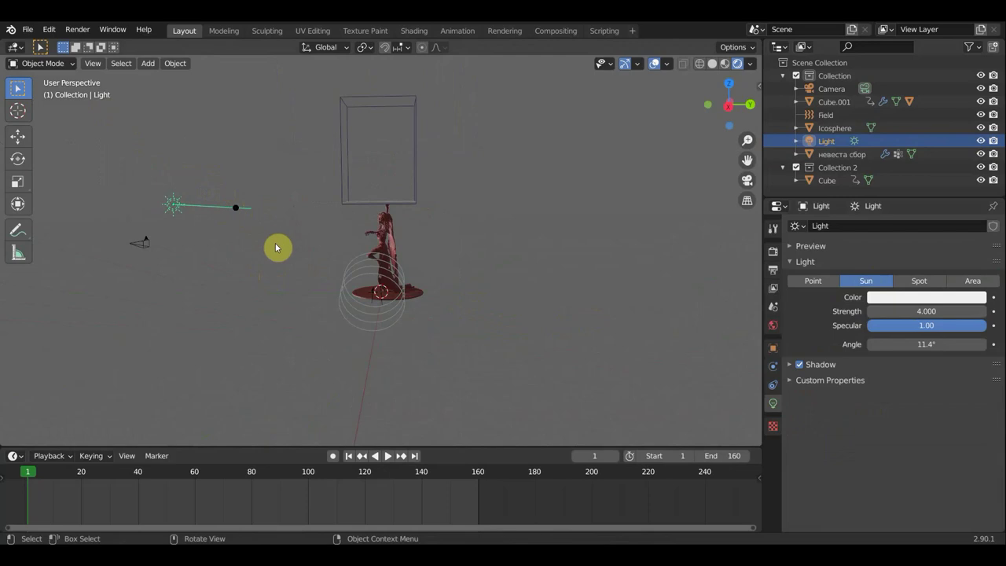
View through the camera and stop the playing animation at frame 61
{"action": "key", "text": "KP_0"}
{"action": "scroll", "coordinate": [358, 284], "scroll_direction": "up", "scroll_amount": 5}
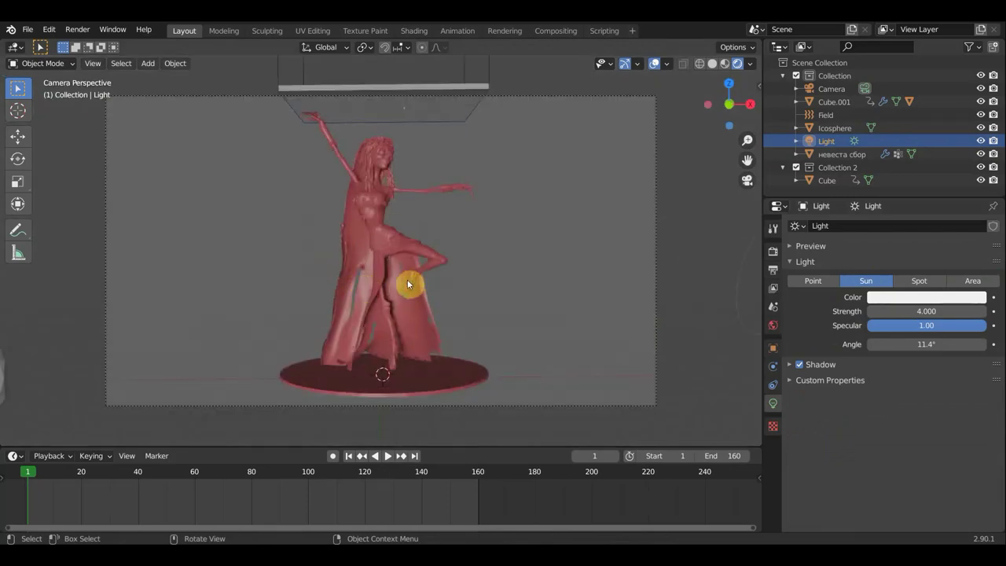
{"action": "scroll", "coordinate": [410, 277], "scroll_direction": "down", "scroll_amount": 1}
{"action": "scroll", "coordinate": [416, 263], "scroll_direction": "down", "scroll_amount": 1}
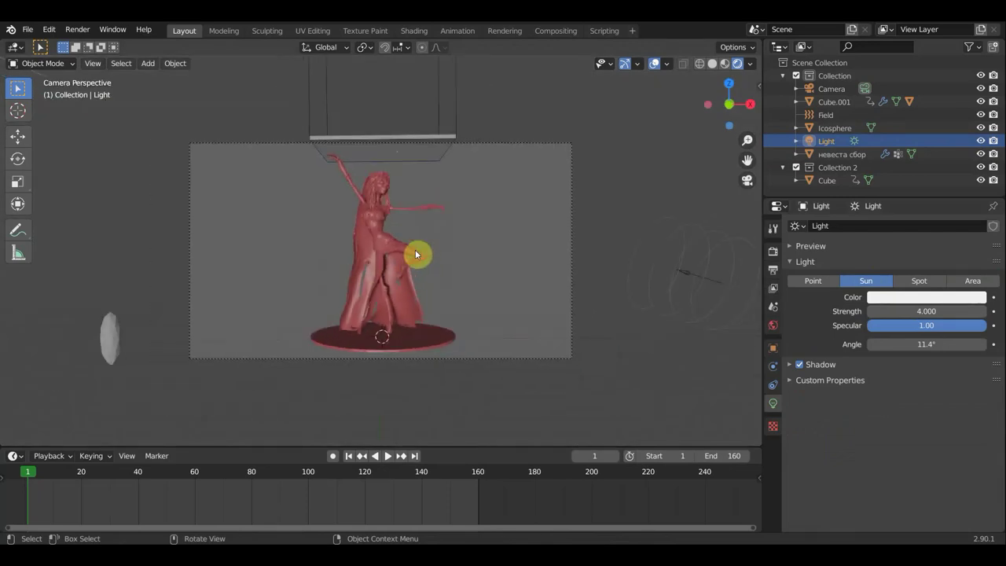
{"action": "middle_click_drag", "start_coordinate": [540, 212], "coordinate": [521, 233]}
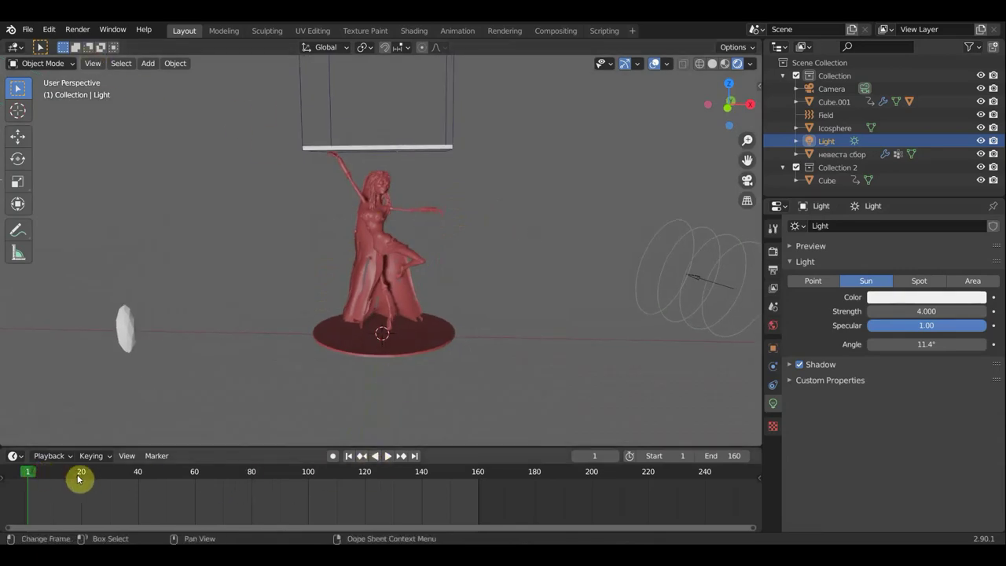
{"action": "key", "text": "space"}
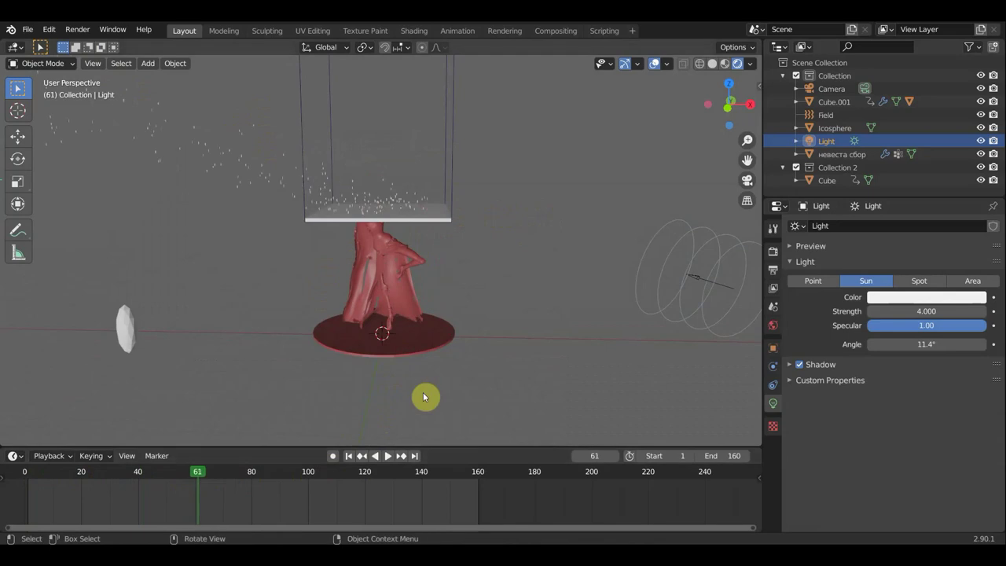
{"action": "key", "text": "KP_0"}
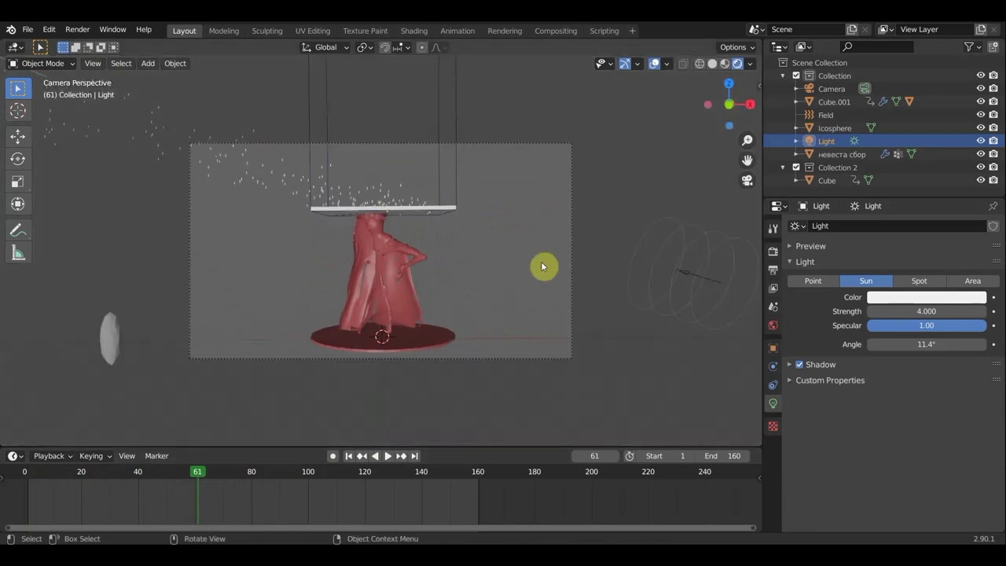
{"action": "left_click", "coordinate": [79, 31]}
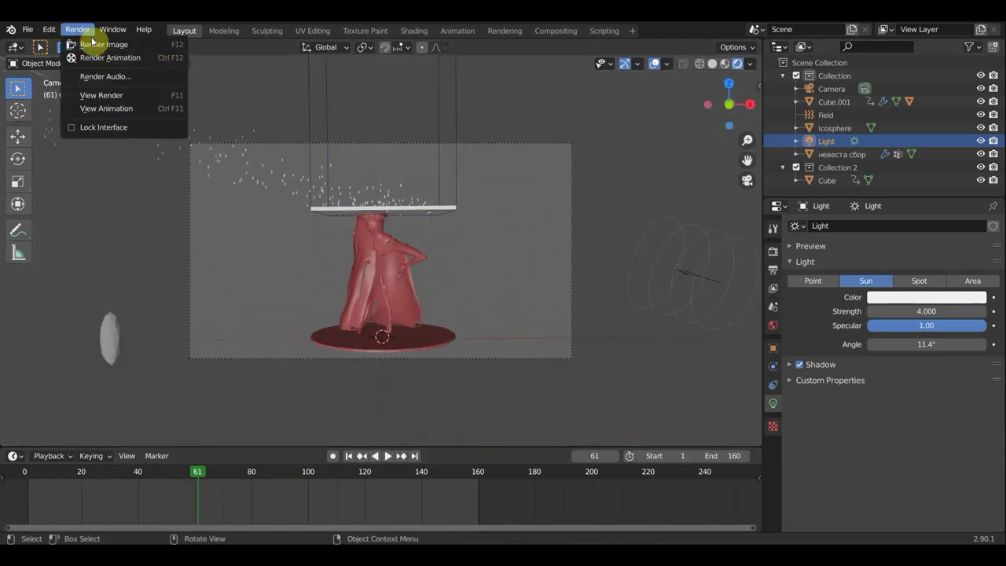
{"action": "left_click", "coordinate": [99, 40]}
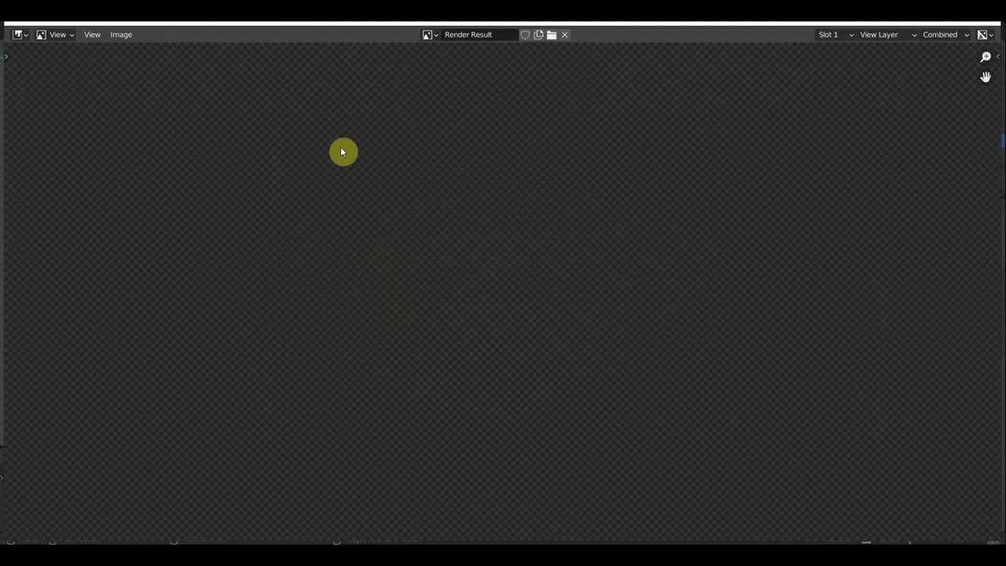
{"action": "scroll", "coordinate": [539, 198], "scroll_direction": "down", "scroll_amount": 3}
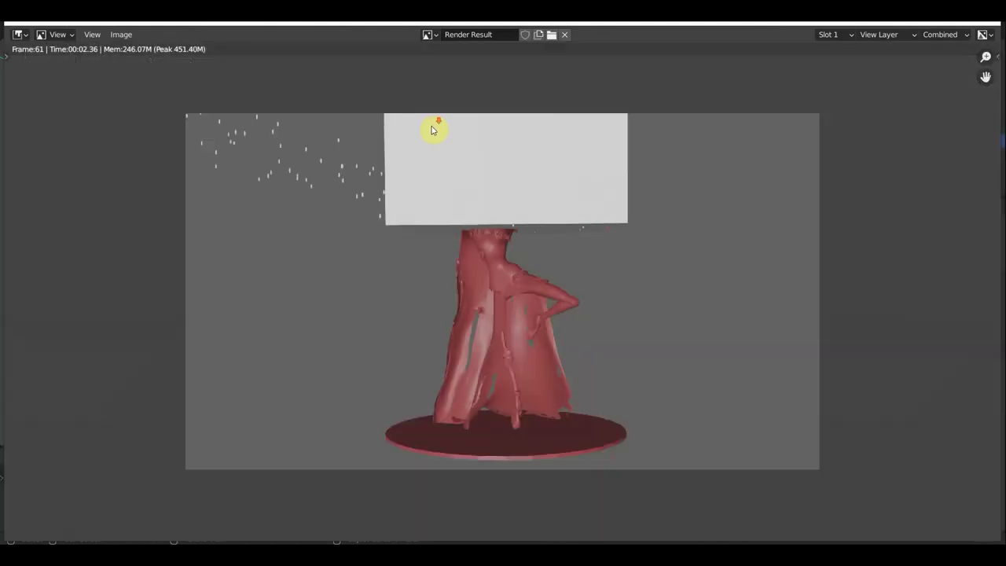
{"action": "scroll", "coordinate": [539, 198], "scroll_direction": "up", "scroll_amount": 1}
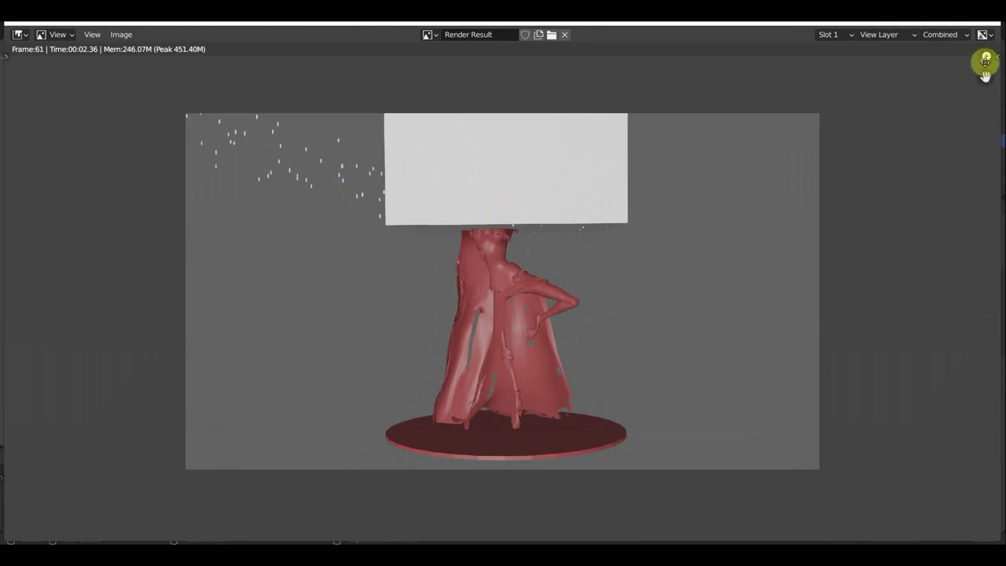
{"action": "left_click", "coordinate": [986, 24]}
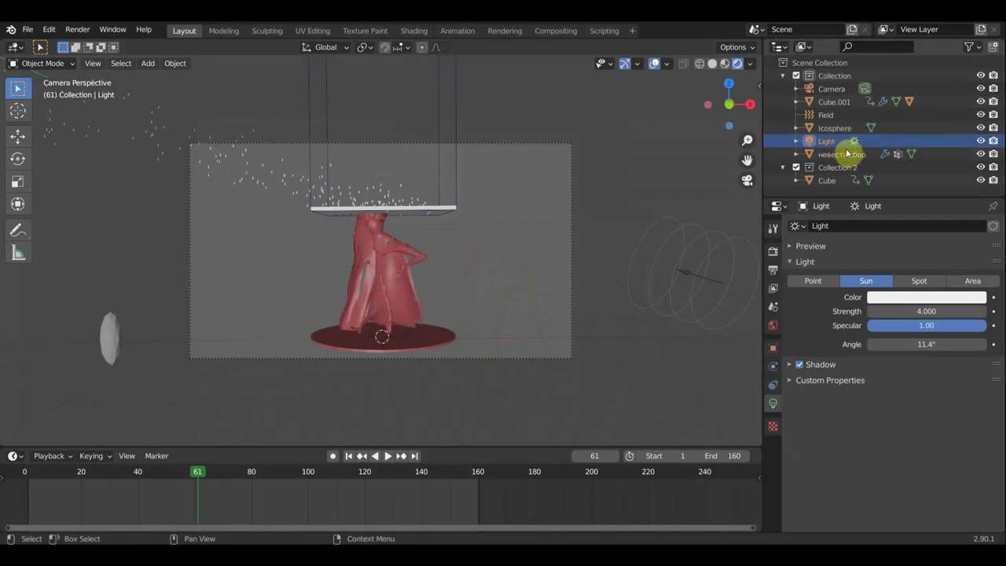
Disable rendering of Collection 2 and add a Mask modifier to the Cube.001 lid
{"action": "left_click", "coordinate": [993, 168]}
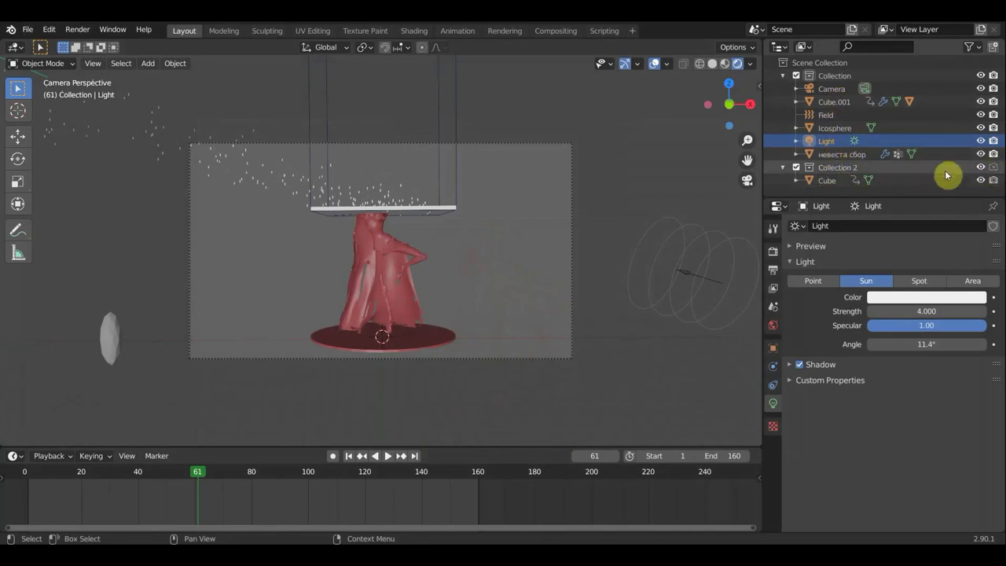
{"action": "middle_click_drag", "start_coordinate": [561, 220], "coordinate": [444, 222]}
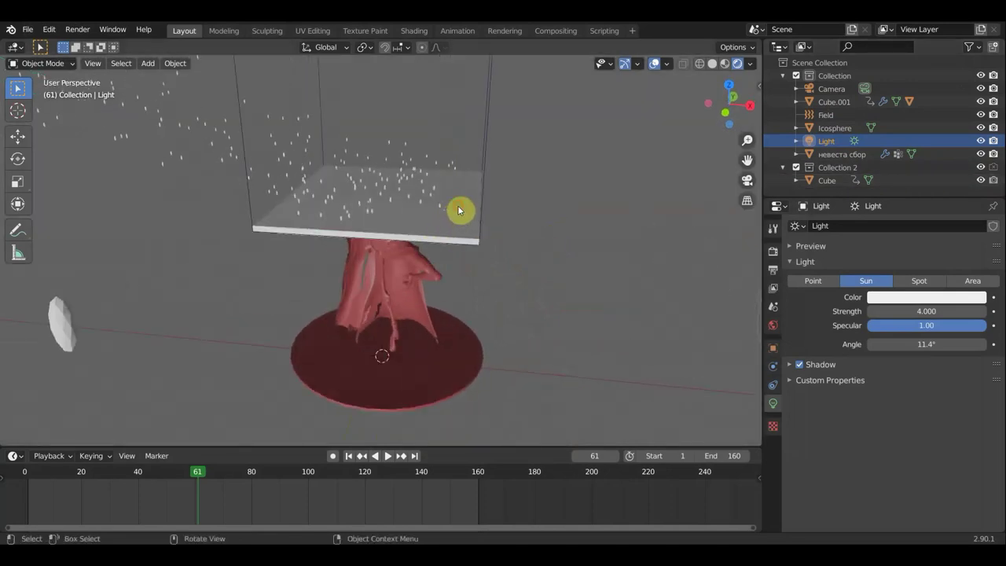
{"action": "left_click", "coordinate": [459, 211]}
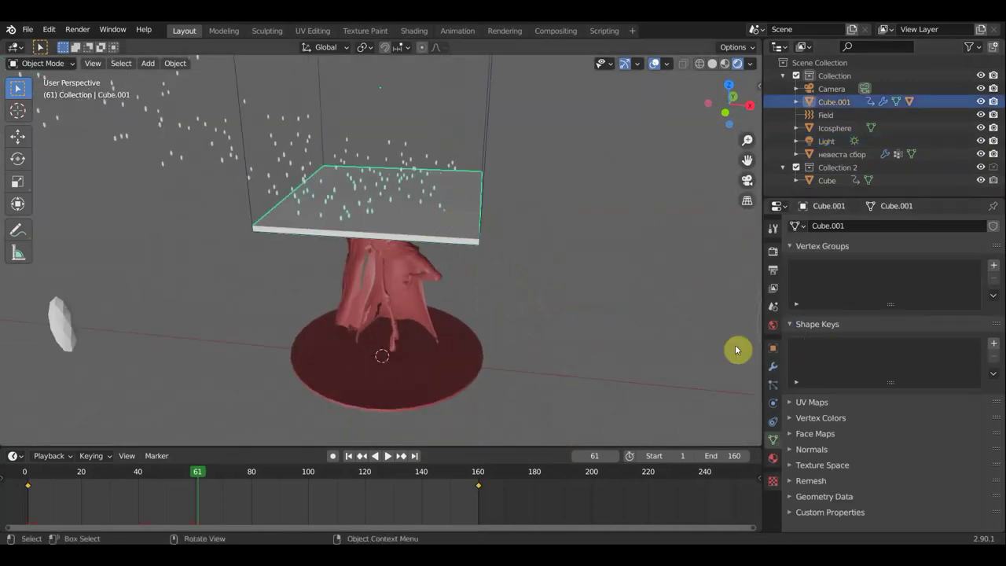
{"action": "left_click", "coordinate": [773, 367]}
{"action": "left_click", "coordinate": [881, 228]}
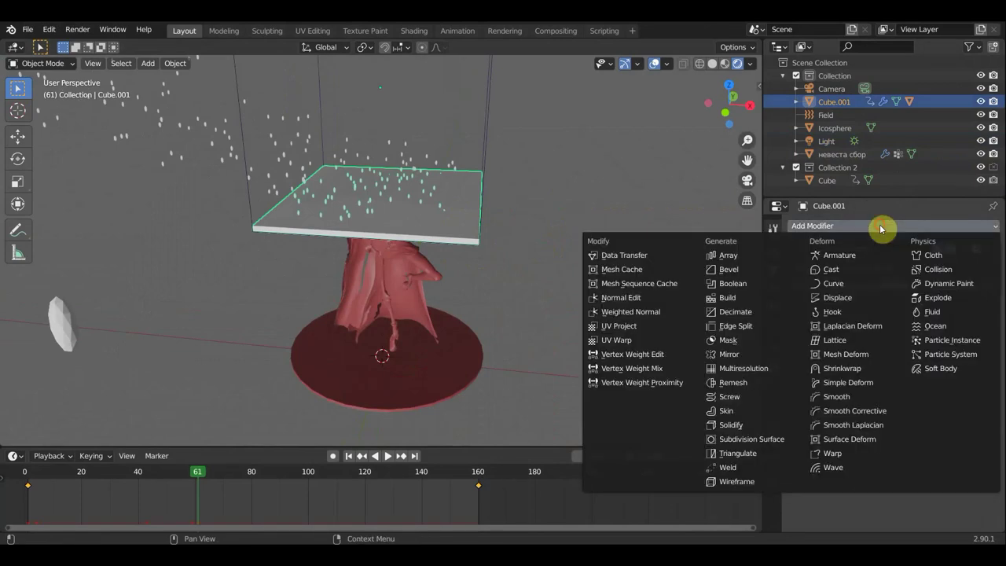
{"action": "left_click", "coordinate": [739, 346]}
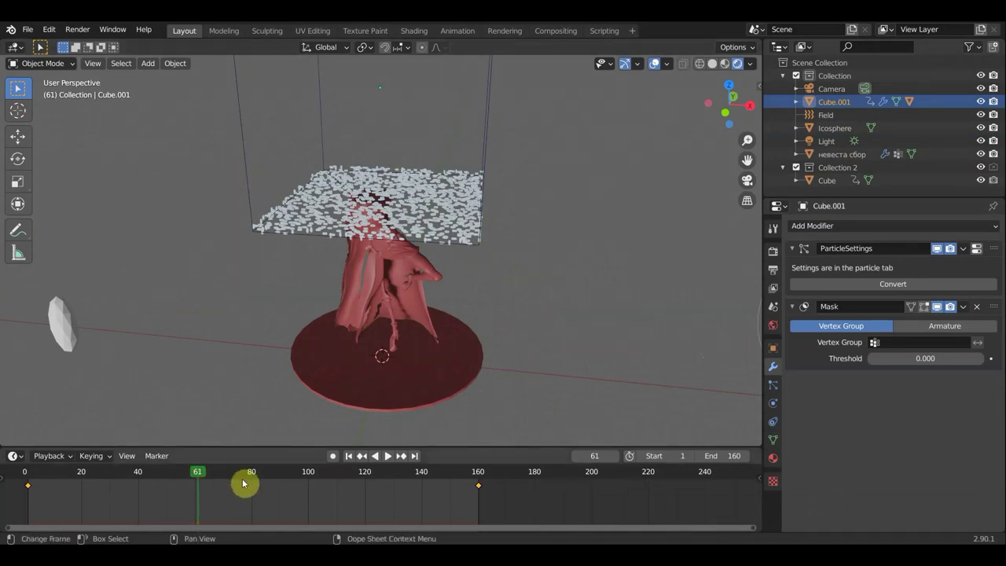
Play the animation, scrubbing back to frames 84 and 67 to watch the particles
{"action": "key", "text": "space"}
{"action": "left_click_drag", "start_coordinate": [269, 492], "coordinate": [266, 489]}
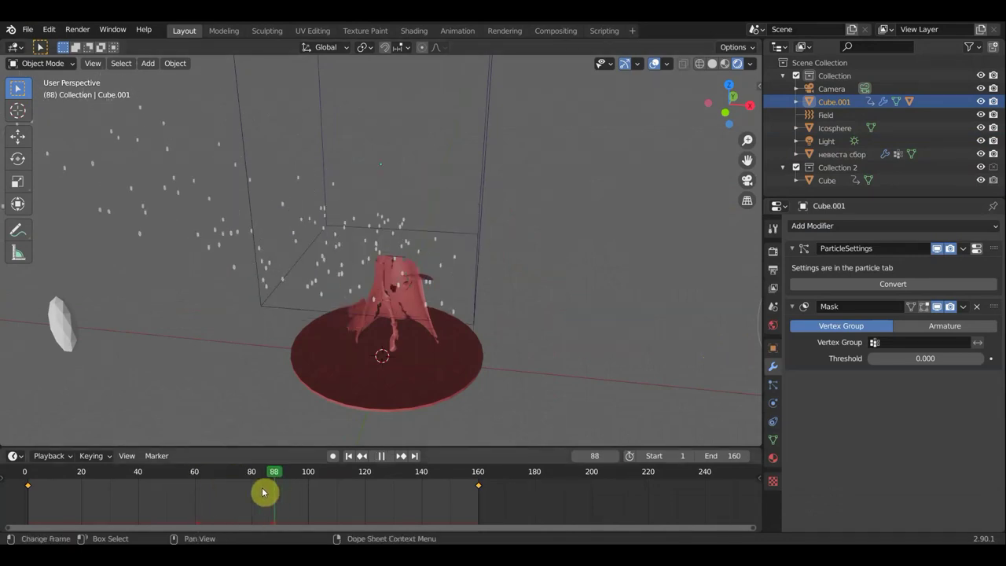
{"action": "left_click", "coordinate": [215, 478]}
{"action": "key", "text": "space"}
{"action": "key", "text": "space"}
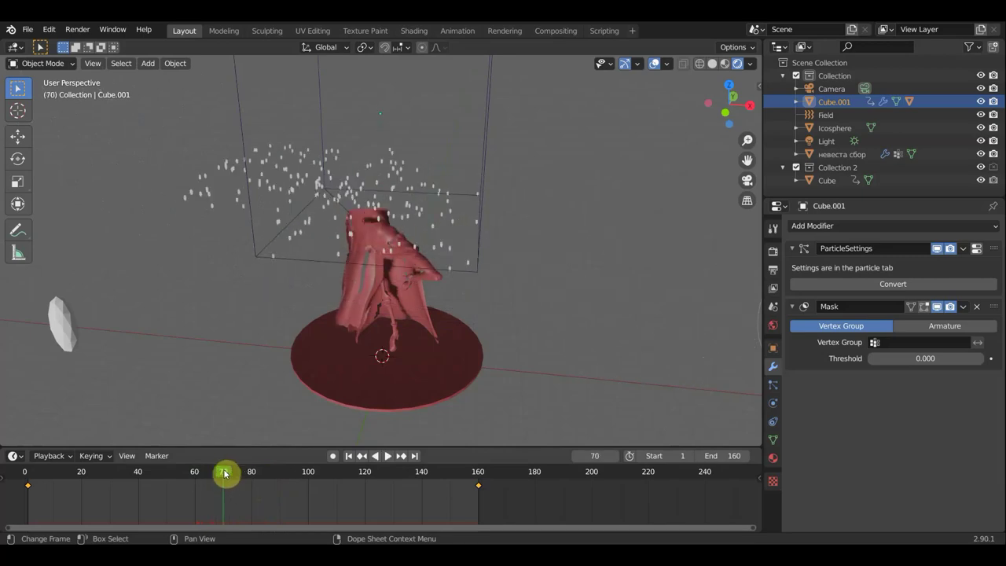
{"action": "left_click", "coordinate": [83, 31]}
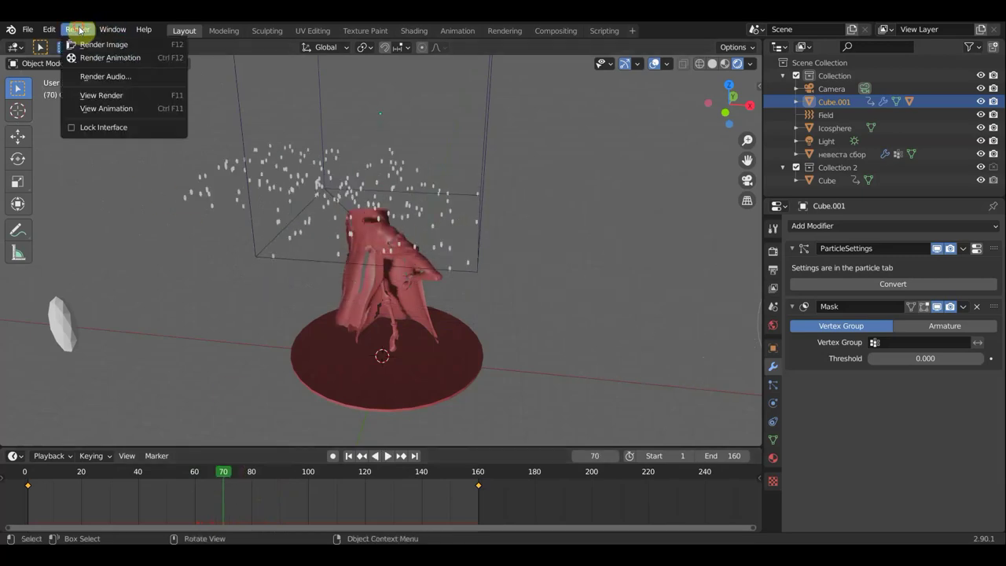
{"action": "left_click", "coordinate": [98, 44]}
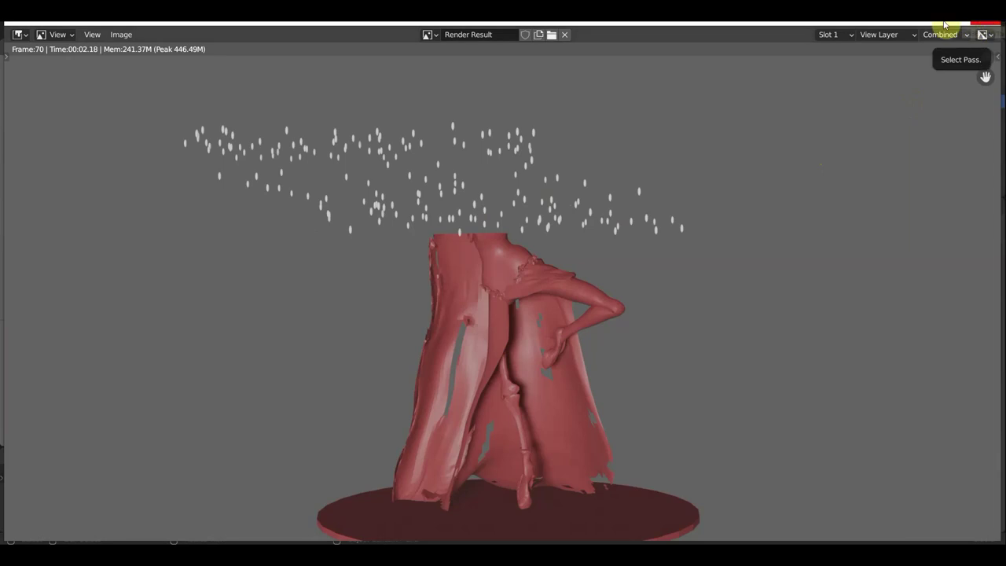
{"action": "left_click", "coordinate": [989, 24]}
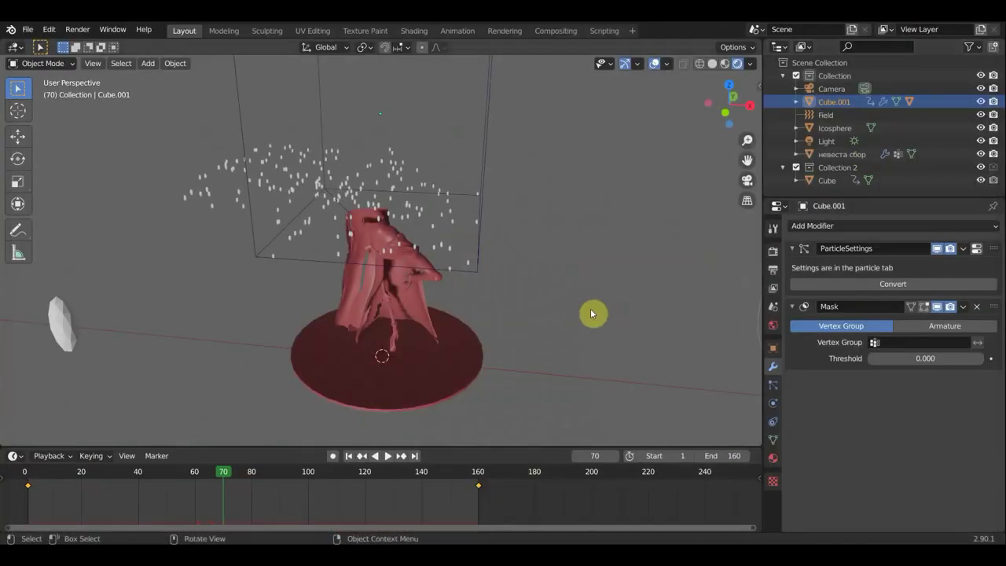
In front view at frame 1, change the output file format from PNG to FFmpeg video
{"action": "key", "text": "KP_1"}
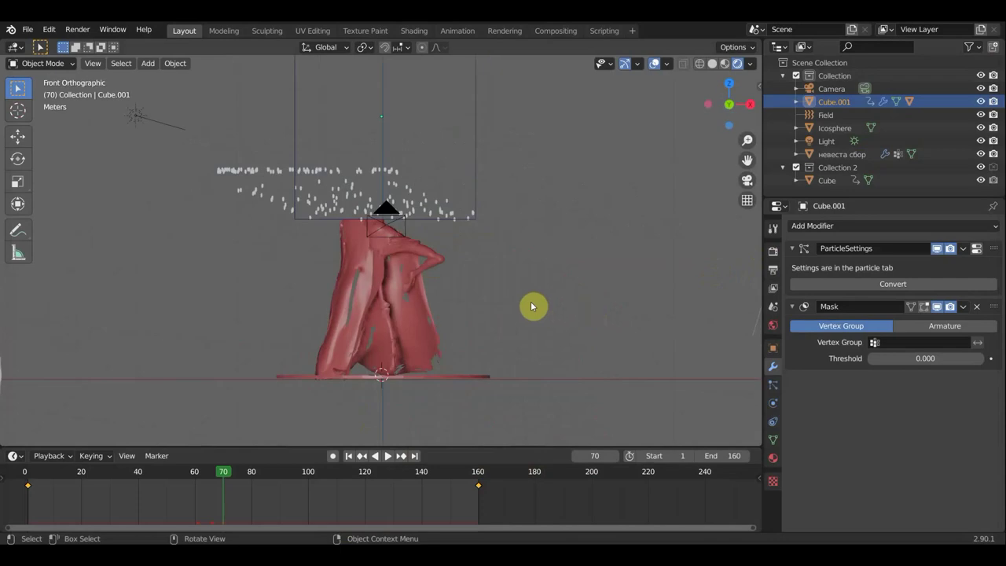
{"action": "left_click", "coordinate": [350, 456]}
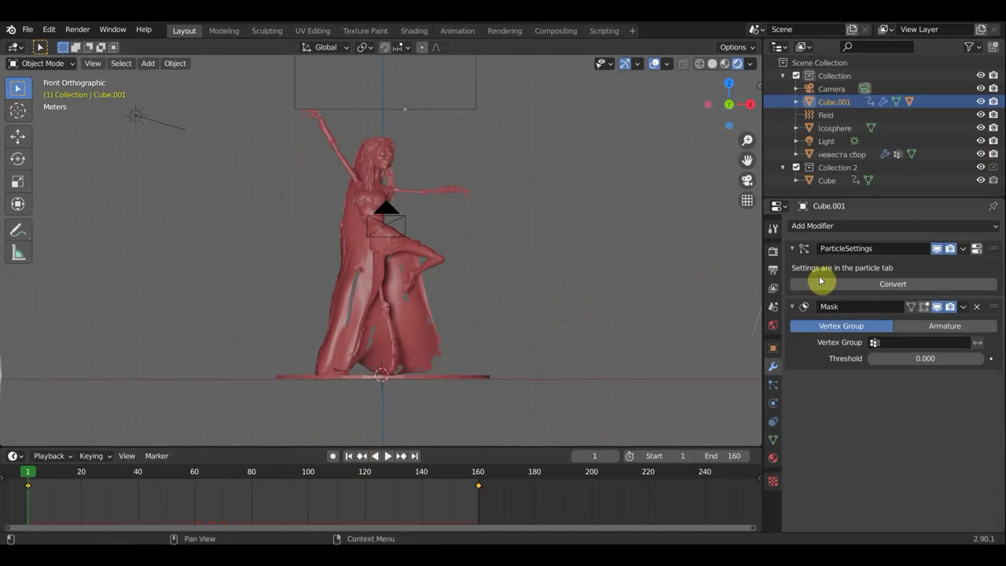
{"action": "left_click", "coordinate": [773, 253]}
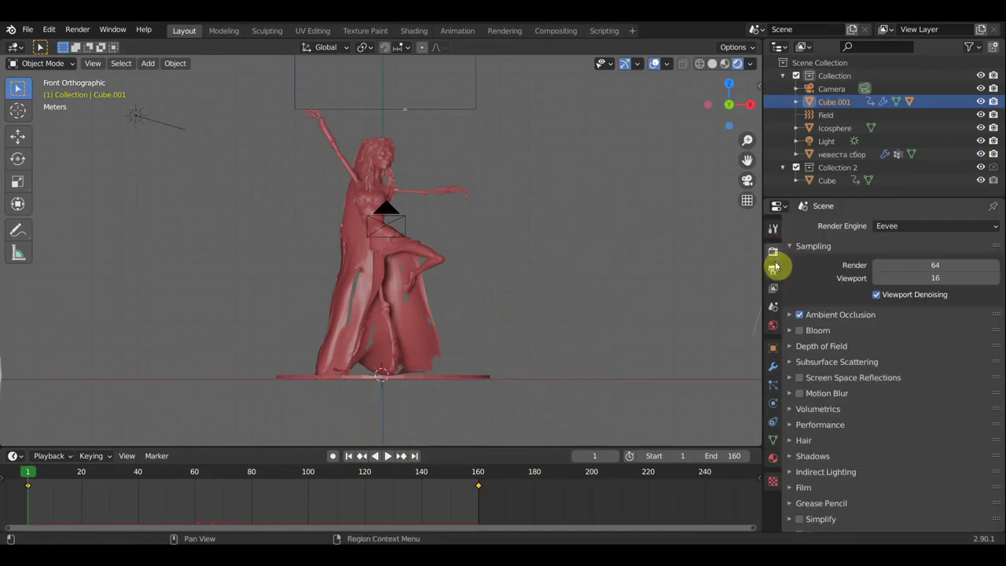
{"action": "left_click", "coordinate": [774, 269]}
{"action": "left_click", "coordinate": [934, 503]}
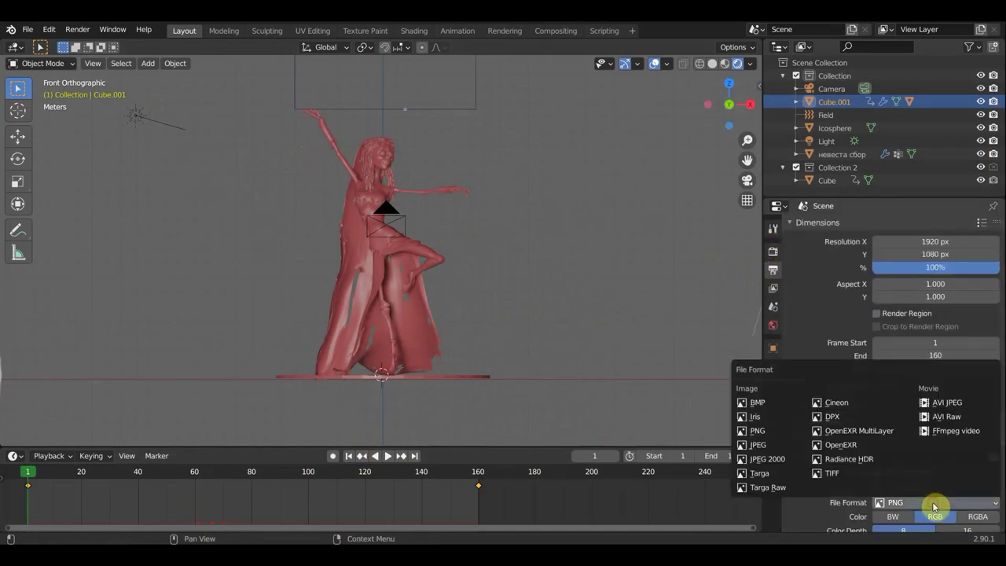
{"action": "left_click", "coordinate": [960, 435]}
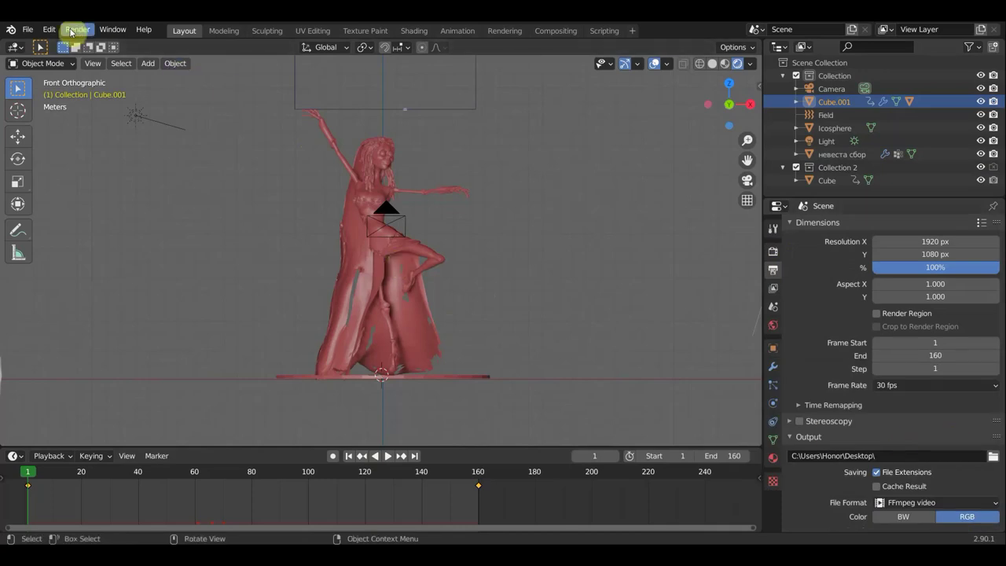
Render frames 1–160 with Render > Render Animation
{"action": "left_click", "coordinate": [71, 31]}
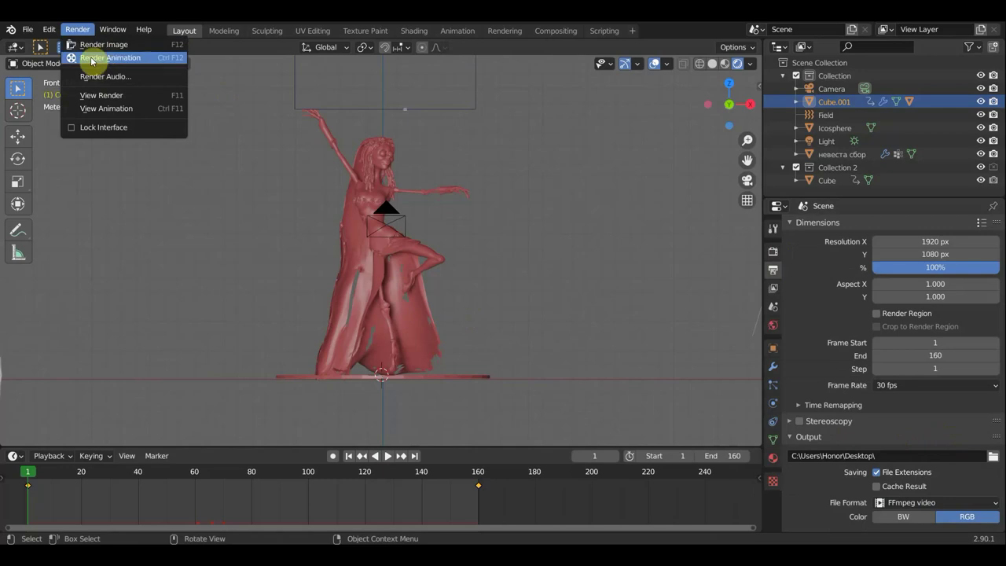
{"action": "left_click", "coordinate": [92, 60]}
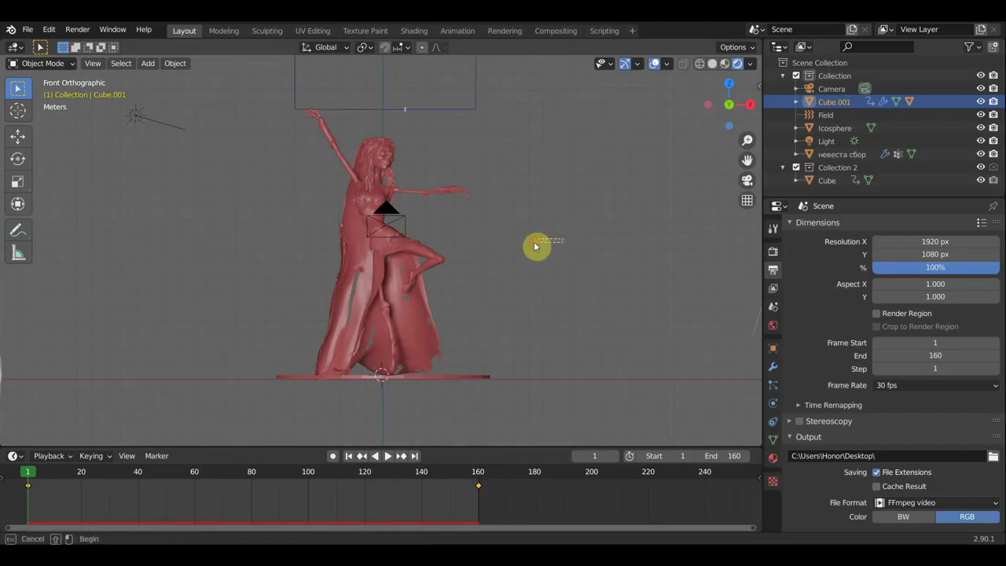
{"action": "mouse_move", "coordinate": [555, 247]}
{"action": "middle_mouse_down"}
{"action": "mouse_move", "coordinate": [546, 261]}
{"action": "mouse_move", "coordinate": [592, 261]}
{"action": "middle_mouse_up"}
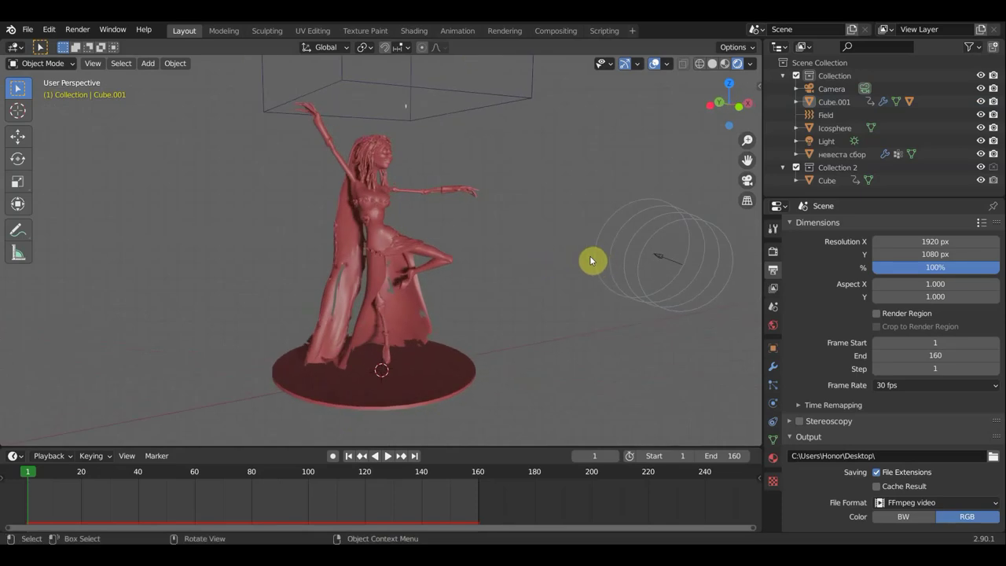
{"action": "mouse_move", "coordinate": [592, 261]}
{"action": "middle_mouse_down"}
{"action": "mouse_move", "coordinate": [615, 339]}
{"action": "mouse_move", "coordinate": [591, 359]}
{"action": "mouse_move", "coordinate": [481, 288]}
{"action": "middle_mouse_up"}
{"action": "scroll", "coordinate": [461, 266], "scroll_direction": "up", "scroll_amount": 2}
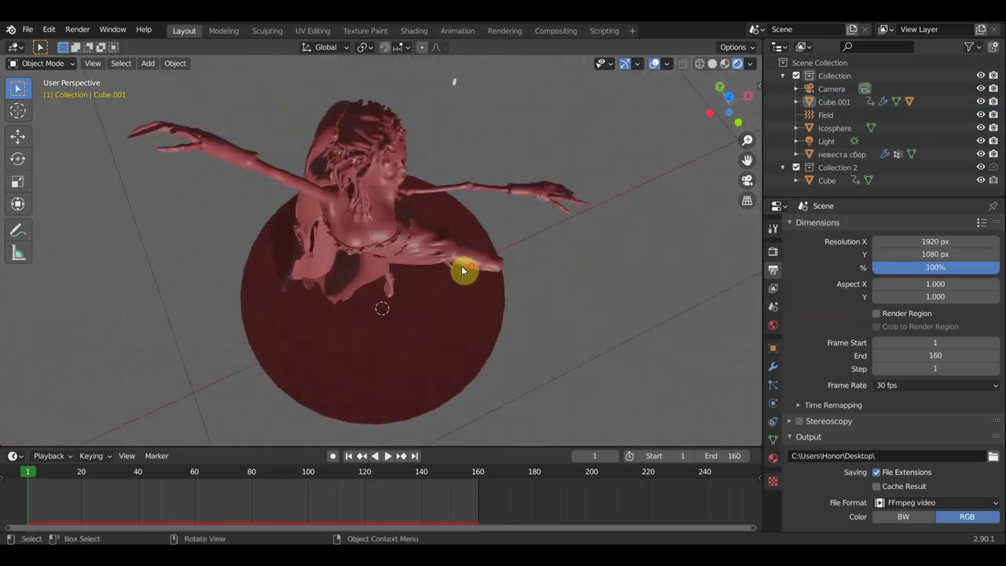
{"action": "scroll", "coordinate": [439, 284], "scroll_direction": "up", "scroll_amount": 1}
{"action": "scroll", "coordinate": [435, 282], "scroll_direction": "up", "scroll_amount": 1}
{"action": "scroll", "coordinate": [386, 222], "scroll_direction": "down", "scroll_amount": 2}
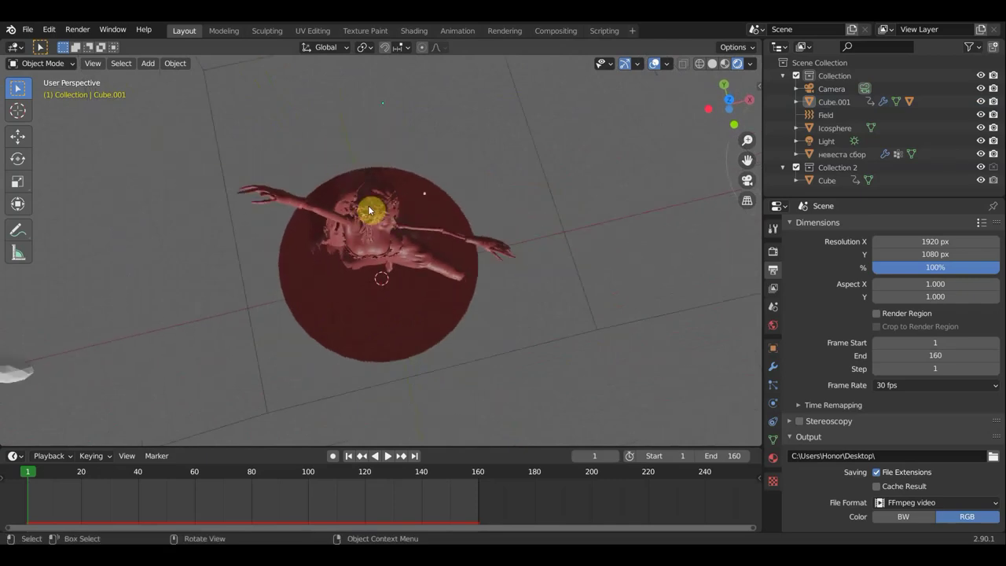
{"action": "mouse_move", "coordinate": [333, 222]}
{"action": "middle_mouse_down"}
{"action": "mouse_move", "coordinate": [344, 241]}
{"action": "mouse_move", "coordinate": [341, 218]}
{"action": "mouse_move", "coordinate": [288, 159]}
{"action": "middle_mouse_up"}
{"action": "scroll", "coordinate": [288, 161], "scroll_direction": "down", "scroll_amount": 2}
{"action": "scroll", "coordinate": [290, 162], "scroll_direction": "down", "scroll_amount": 2}
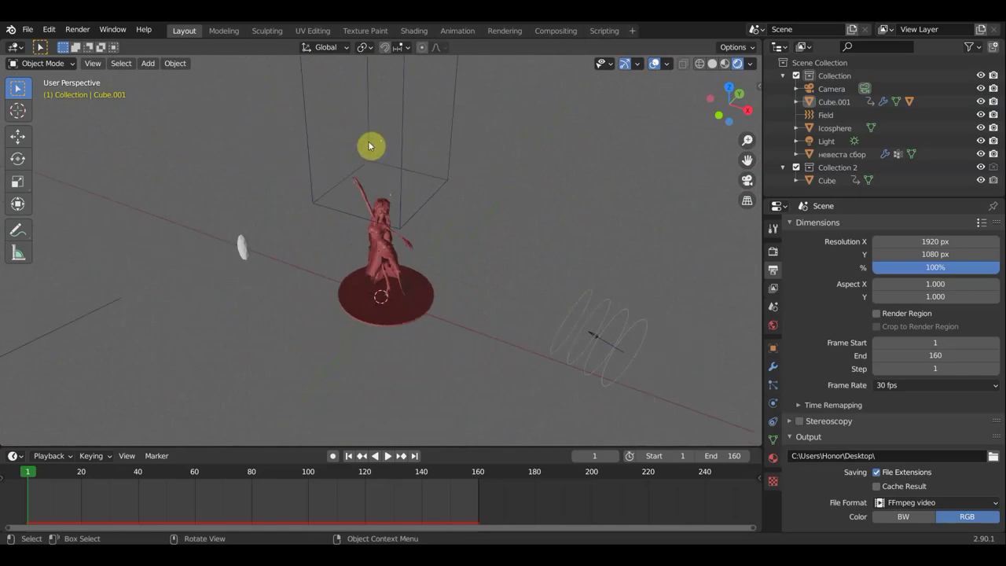
{"action": "left_click", "coordinate": [451, 165]}
Put the Cube box into Edit Mode with vertex select and wireframe shading
{"action": "left_click", "coordinate": [51, 68]}
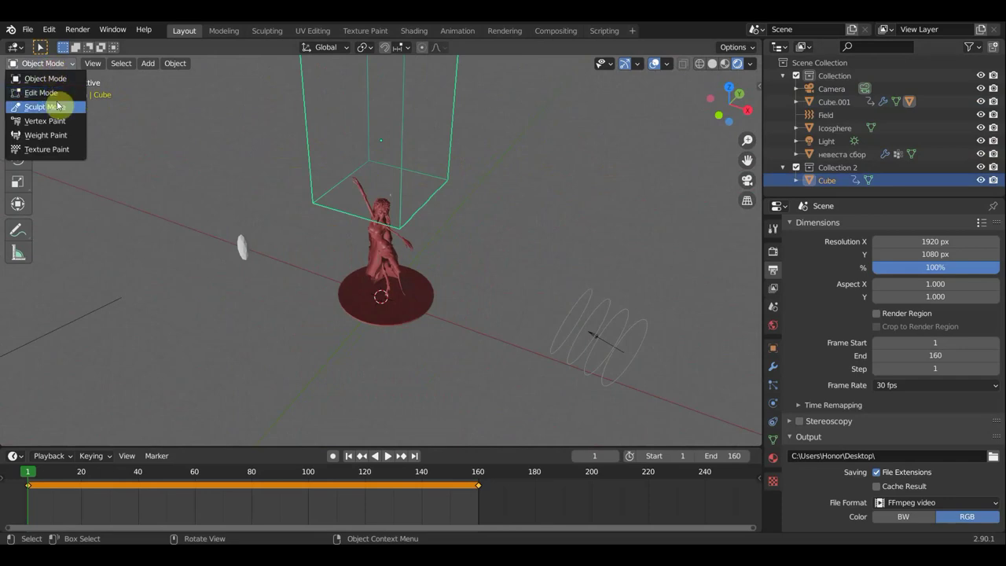
{"action": "key", "text": "Tab"}
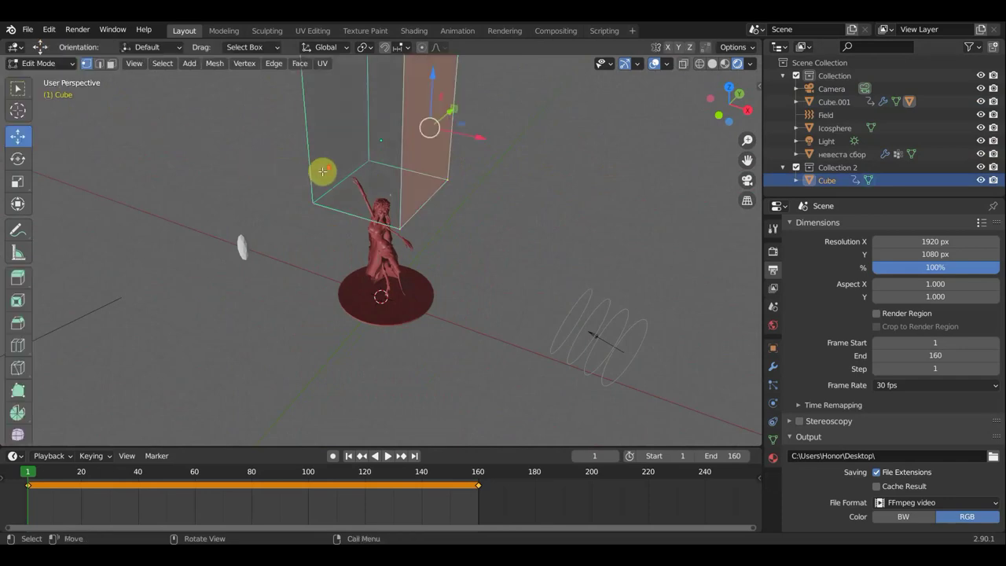
{"action": "scroll", "coordinate": [337, 173], "scroll_direction": "down", "scroll_amount": 3}
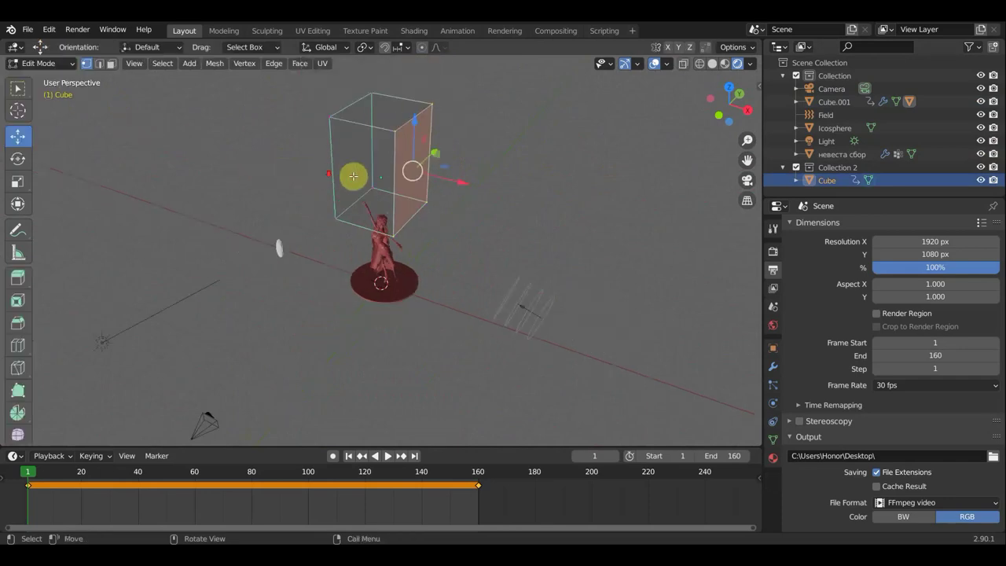
{"action": "left_click", "coordinate": [87, 65]}
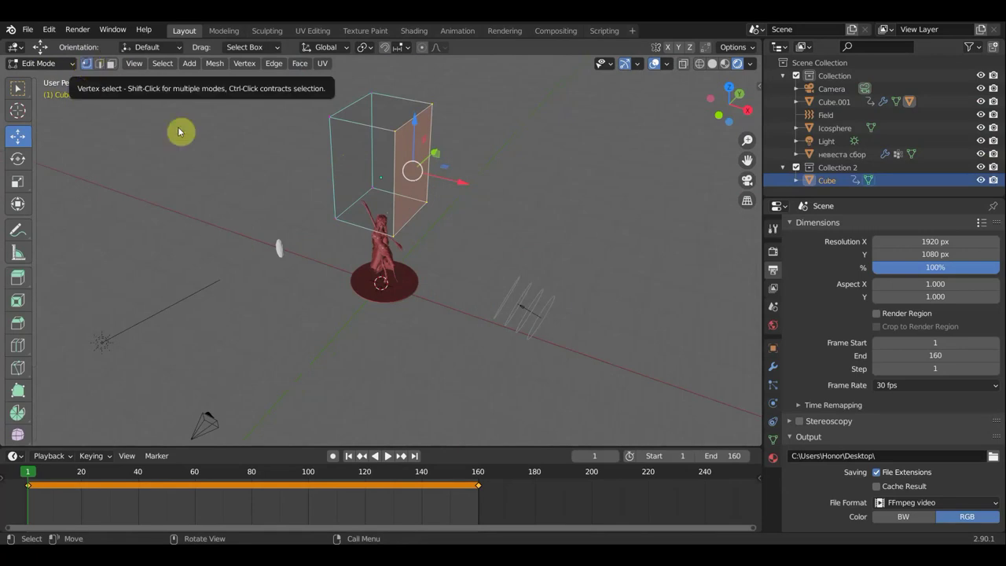
{"action": "left_click", "coordinate": [700, 64]}
{"action": "middle_click_drag", "start_coordinate": [592, 134], "coordinate": [558, 146]}
Move the box's right and left faces inward along X
{"action": "left_click_drag", "start_coordinate": [458, 230], "coordinate": [420, 88]}
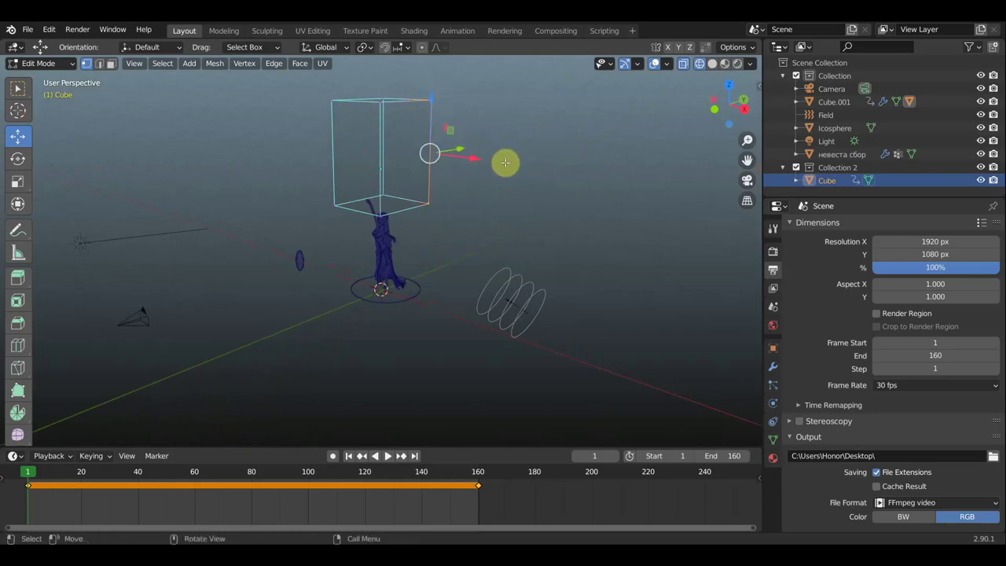
{"action": "left_click_drag", "start_coordinate": [462, 149], "coordinate": [433, 150]}
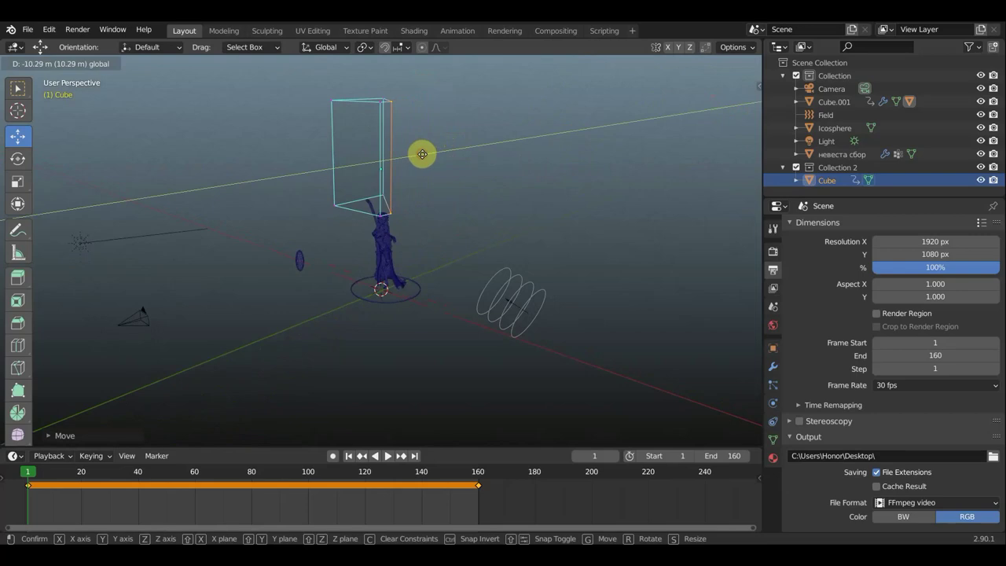
{"action": "left_click_drag", "start_coordinate": [426, 165], "coordinate": [426, 165]}
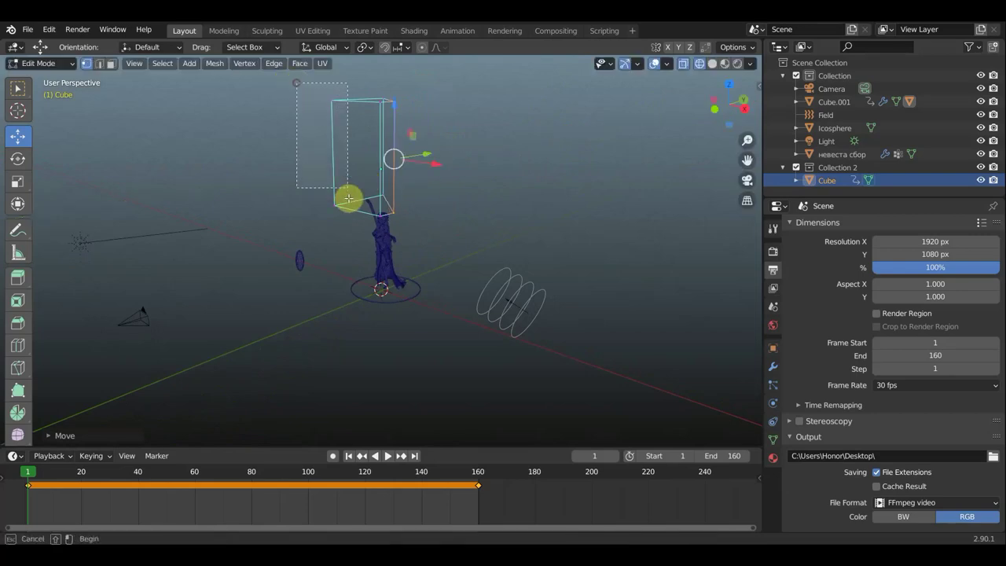
{"action": "left_click", "coordinate": [337, 173]}
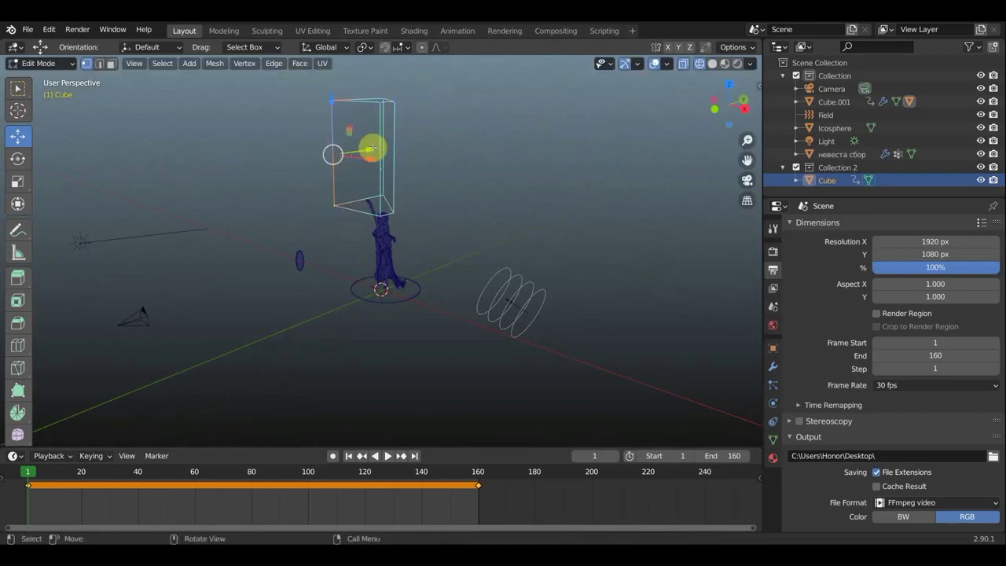
{"action": "left_click_drag", "start_coordinate": [370, 149], "coordinate": [398, 150]}
{"action": "mouse_move", "coordinate": [444, 195]}
{"action": "middle_mouse_down"}
{"action": "mouse_move", "coordinate": [467, 222]}
{"action": "mouse_move", "coordinate": [526, 257]}
{"action": "mouse_move", "coordinate": [476, 262]}
{"action": "mouse_move", "coordinate": [458, 278]}
{"action": "middle_mouse_up"}
{"action": "scroll", "coordinate": [458, 278], "scroll_direction": "up", "scroll_amount": 2}
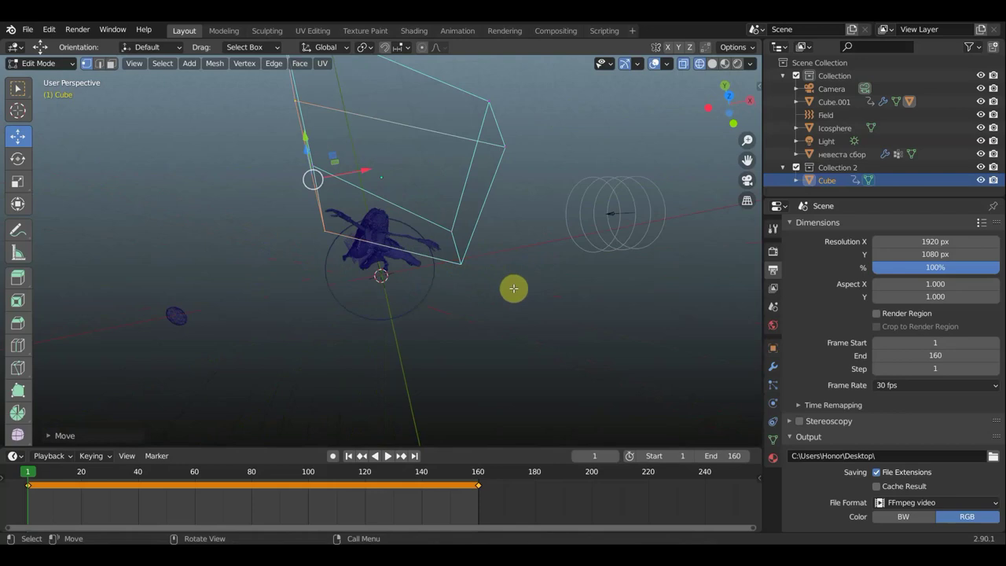
Pull the lower-right corner vertex along X toward the dancer's arm, then return to Object Mode
{"action": "left_click", "coordinate": [451, 232]}
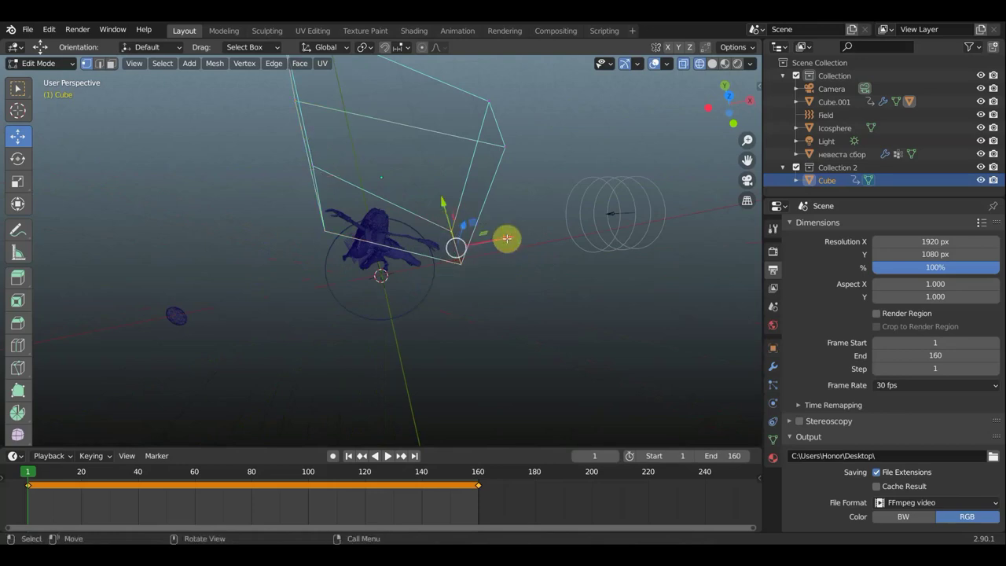
{"action": "mouse_move", "coordinate": [493, 238]}
{"action": "left_mouse_down"}
{"action": "mouse_move", "coordinate": [474, 241]}
{"action": "mouse_move", "coordinate": [485, 238]}
{"action": "left_mouse_up"}
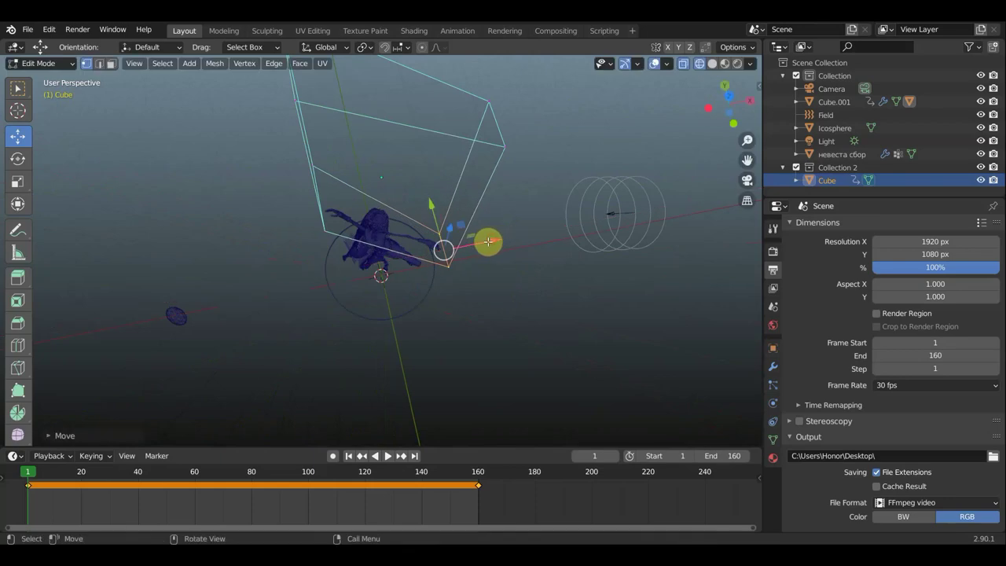
{"action": "mouse_move", "coordinate": [458, 260]}
{"action": "middle_mouse_down"}
{"action": "mouse_move", "coordinate": [449, 197]}
{"action": "mouse_move", "coordinate": [442, 246]}
{"action": "mouse_move", "coordinate": [436, 236]}
{"action": "middle_mouse_up"}
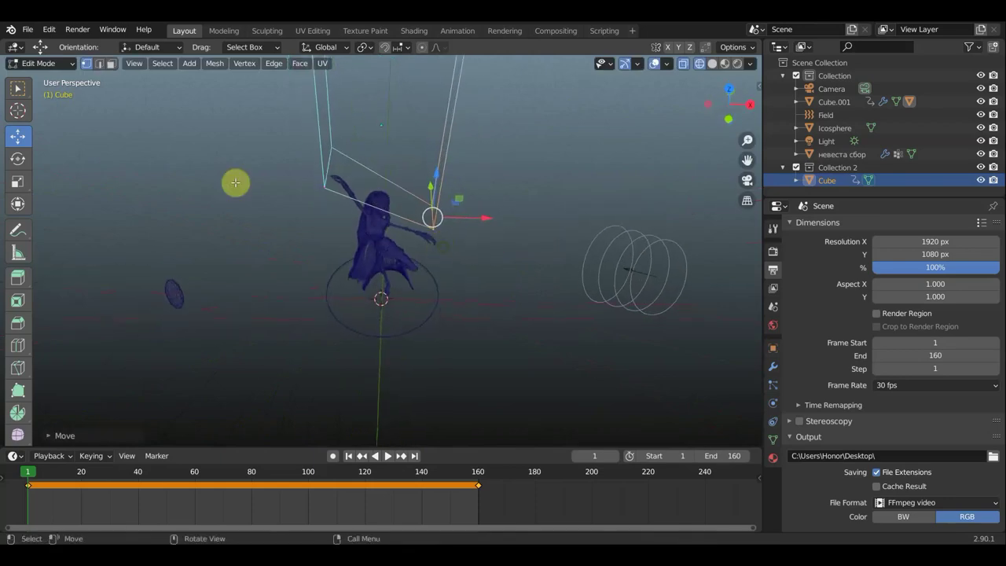
{"action": "left_click", "coordinate": [58, 70]}
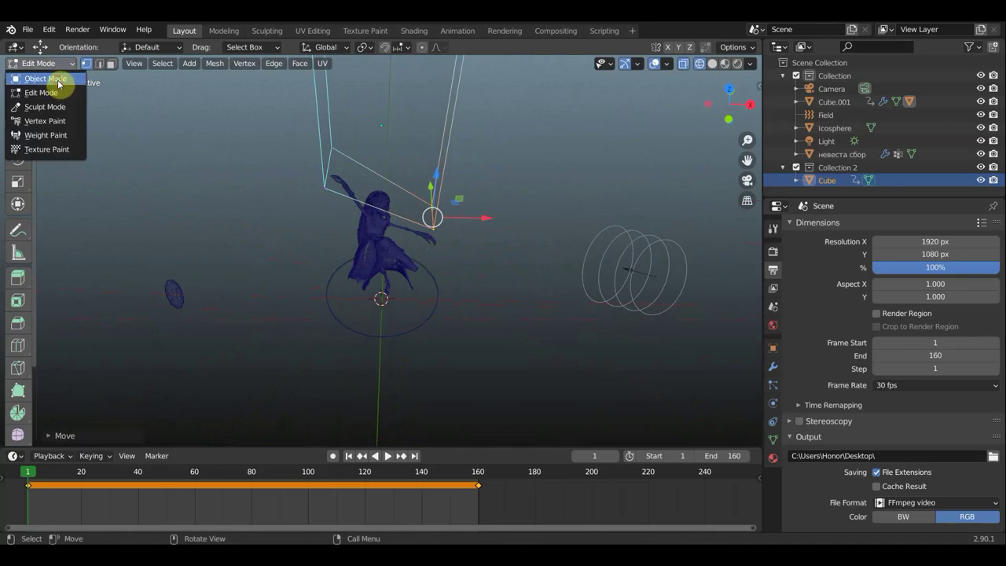
{"action": "left_click", "coordinate": [74, 81]}
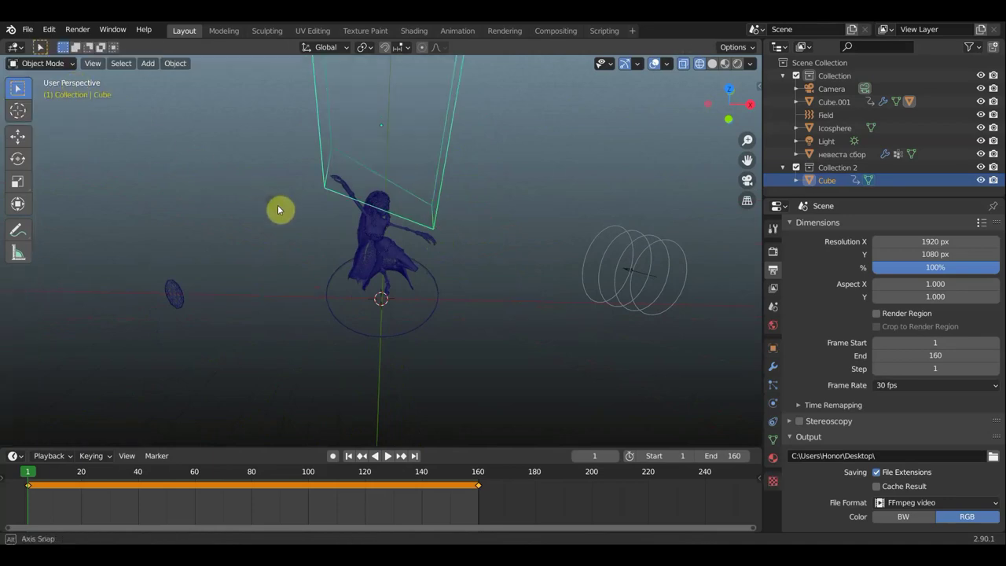
{"action": "middle_click_drag", "start_coordinate": [278, 207], "coordinate": [283, 214]}
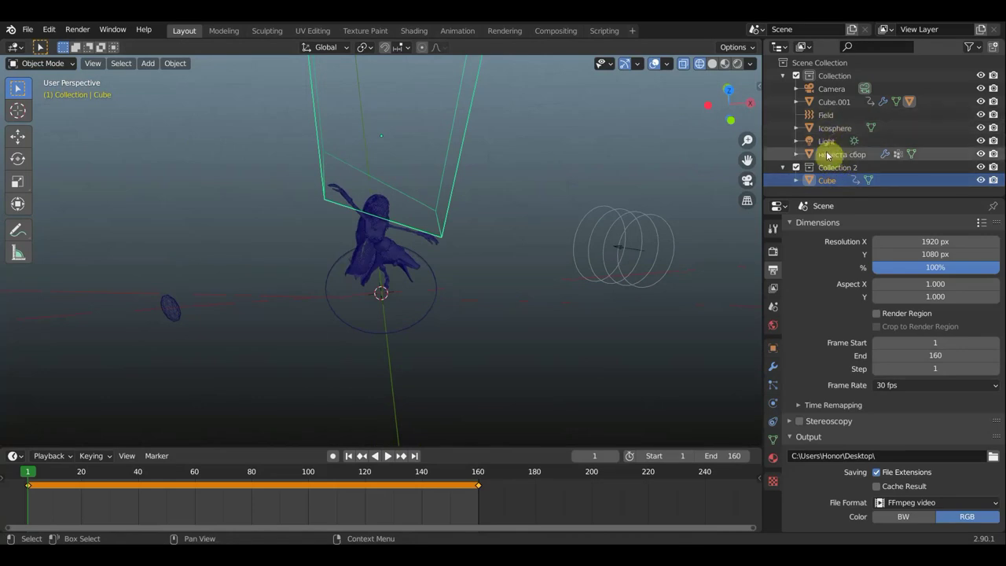
Select Cube.001 and delete its Mask modifier
{"action": "left_click", "coordinate": [839, 102]}
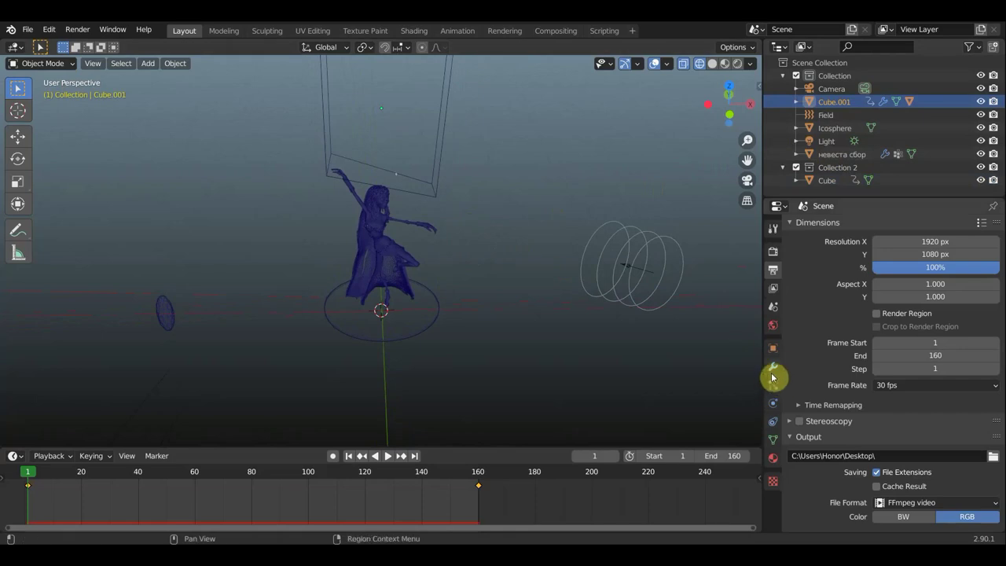
{"action": "left_click", "coordinate": [773, 368]}
{"action": "left_click", "coordinate": [975, 312]}
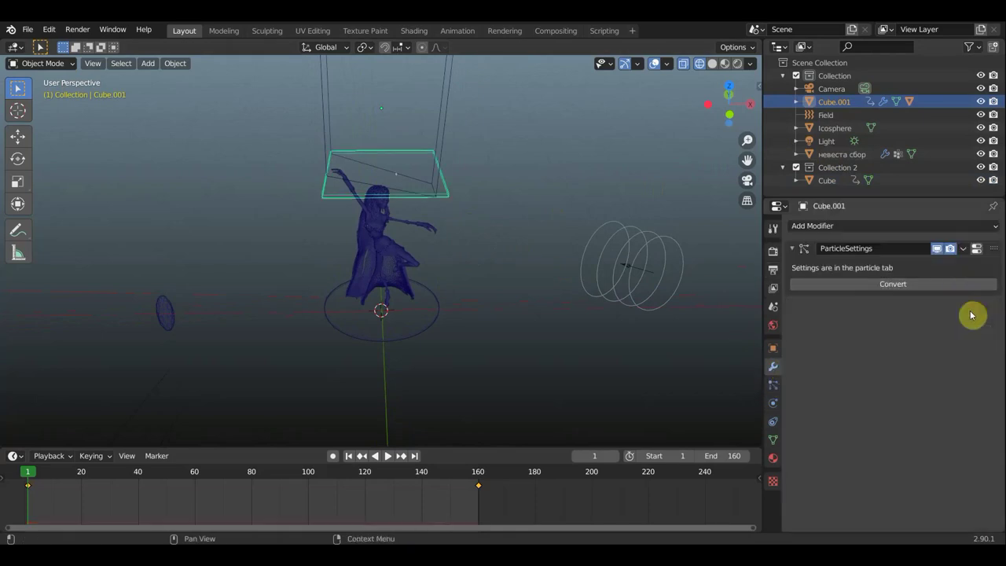
{"action": "mouse_move", "coordinate": [470, 216]}
{"action": "middle_mouse_down"}
{"action": "mouse_move", "coordinate": [463, 301]}
{"action": "mouse_move", "coordinate": [222, 153]}
{"action": "middle_mouse_up"}
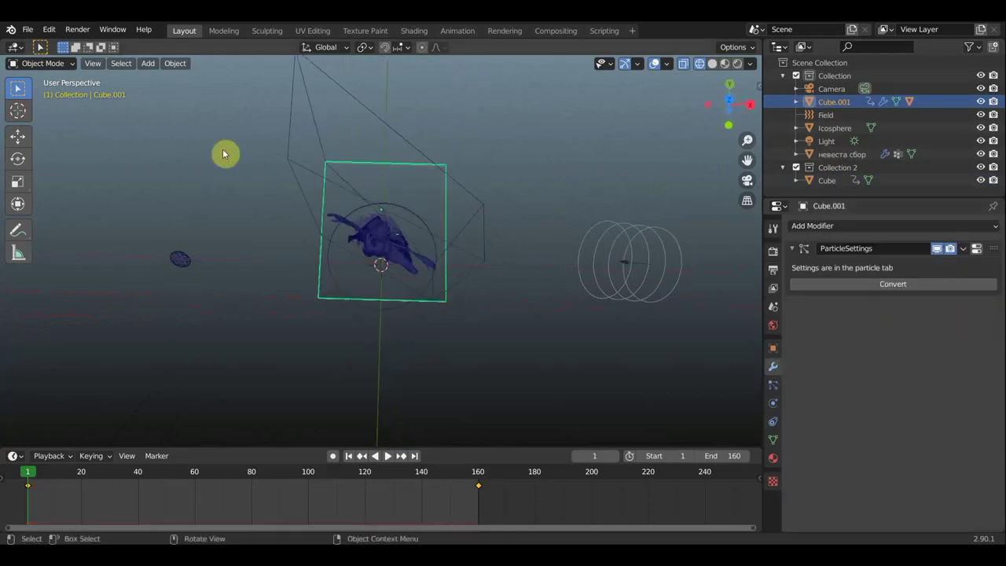
In Edit Mode, pull the emitter's top-right corner down-left and its bottom-left vertex up along Y
{"action": "left_click", "coordinate": [63, 63]}
{"action": "left_click", "coordinate": [62, 87]}
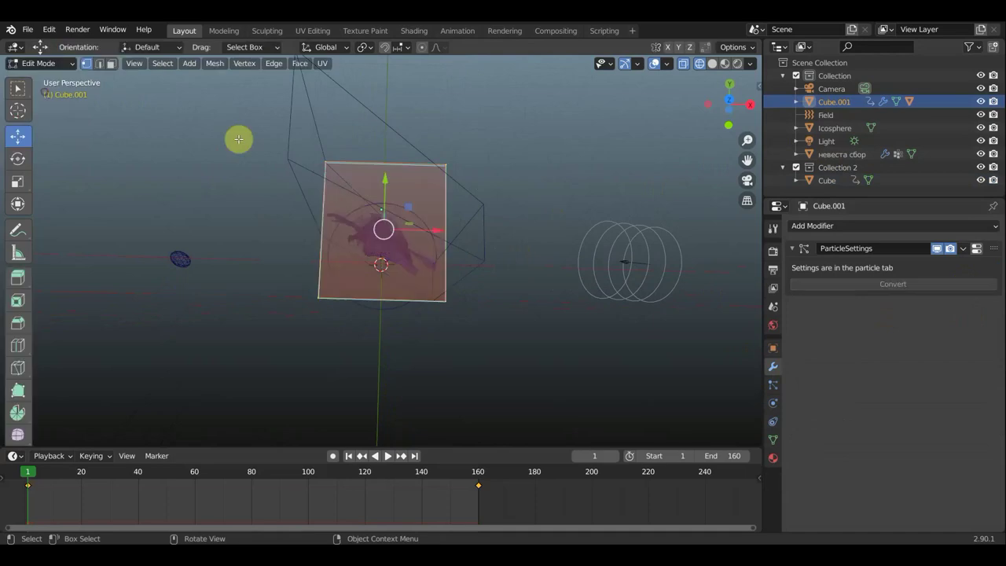
{"action": "left_click", "coordinate": [446, 165]}
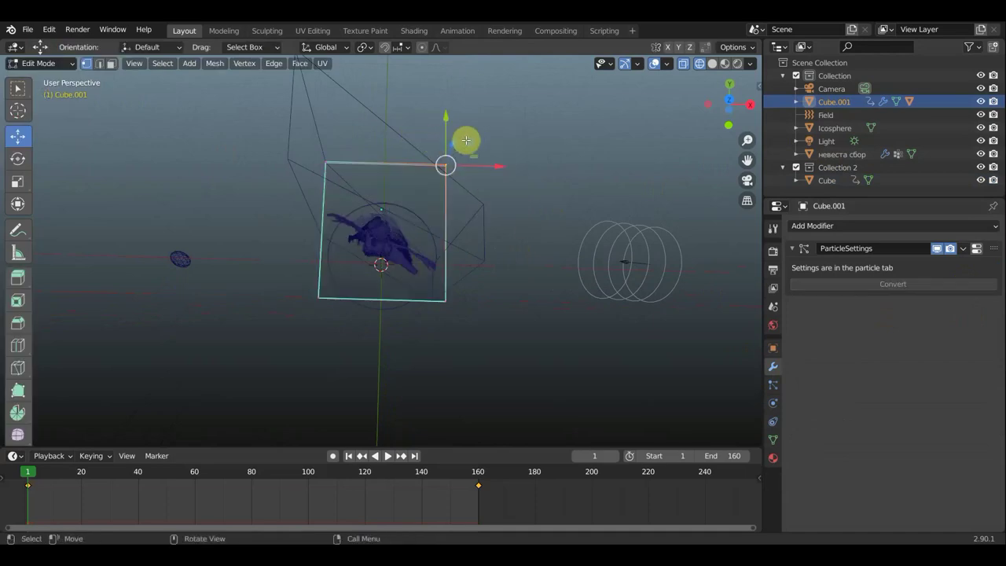
{"action": "left_click_drag", "start_coordinate": [454, 143], "coordinate": [426, 190]}
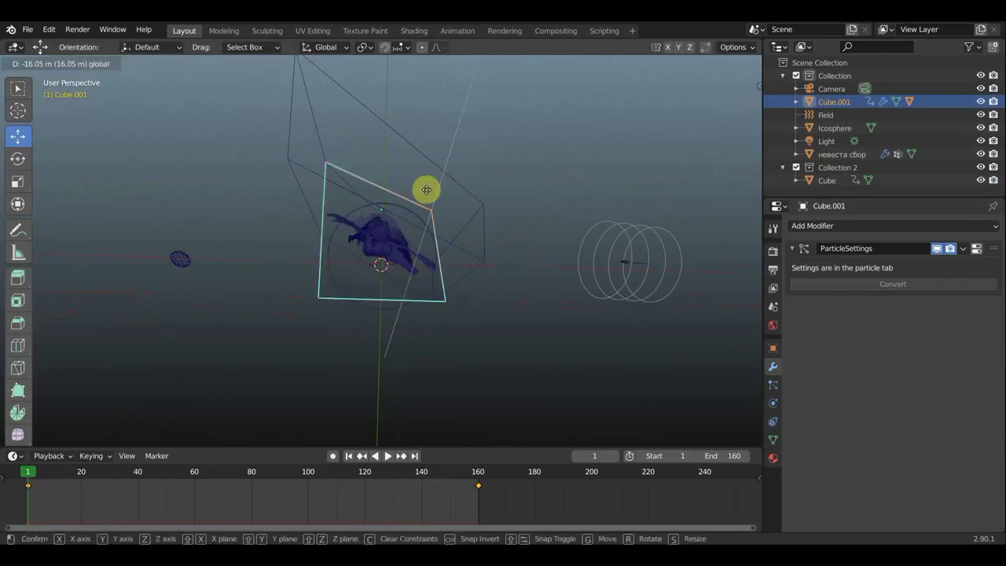
{"action": "left_click_drag", "start_coordinate": [426, 189], "coordinate": [428, 188]}
{"action": "left_click_drag", "start_coordinate": [359, 340], "coordinate": [317, 296]}
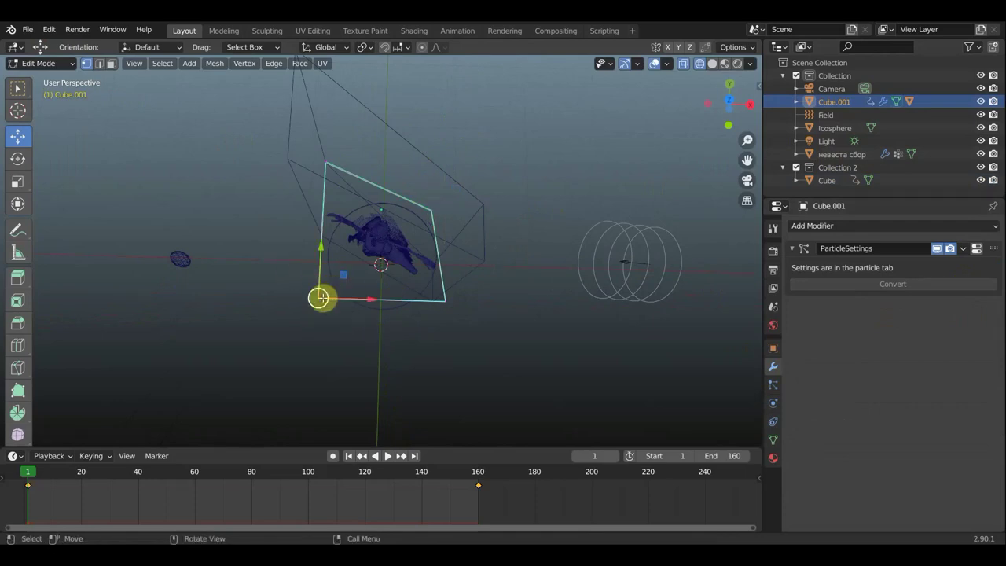
{"action": "left_click_drag", "start_coordinate": [321, 245], "coordinate": [359, 199]}
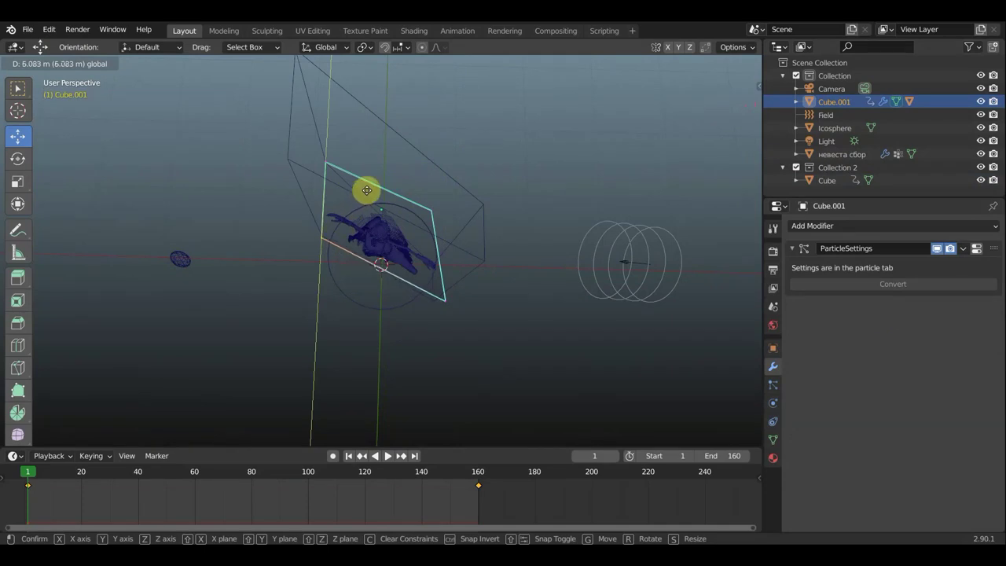
{"action": "left_click_drag", "start_coordinate": [366, 192], "coordinate": [366, 193]}
Move the emitter's lower vertex up and left, then adjust another corner vertex
{"action": "middle_click_drag", "start_coordinate": [449, 217], "coordinate": [361, 139]}
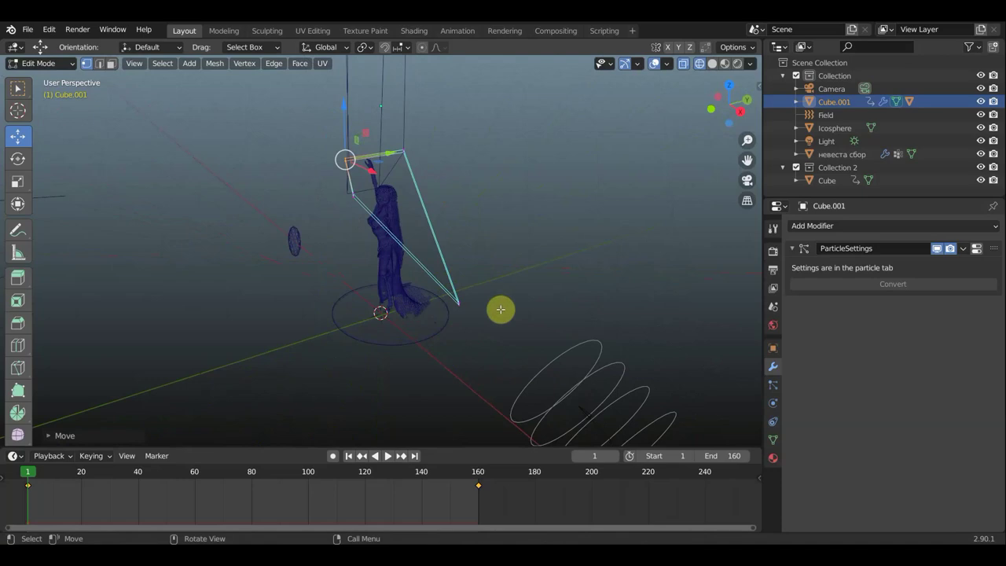
{"action": "left_click", "coordinate": [458, 281]}
{"action": "left_click_drag", "start_coordinate": [461, 254], "coordinate": [438, 130]}
{"action": "left_click_drag", "start_coordinate": [522, 184], "coordinate": [442, 180]}
{"action": "mouse_move", "coordinate": [442, 180]}
{"action": "middle_mouse_down"}
{"action": "mouse_move", "coordinate": [521, 250]}
{"action": "mouse_move", "coordinate": [432, 258]}
{"action": "middle_mouse_up"}
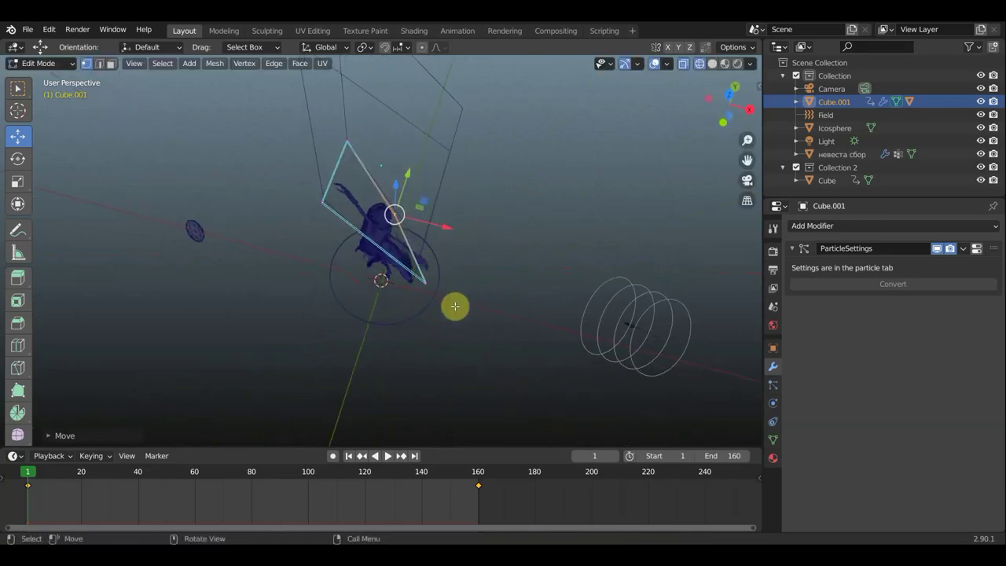
{"action": "left_click", "coordinate": [425, 281]}
{"action": "left_click_drag", "start_coordinate": [436, 270], "coordinate": [432, 251]}
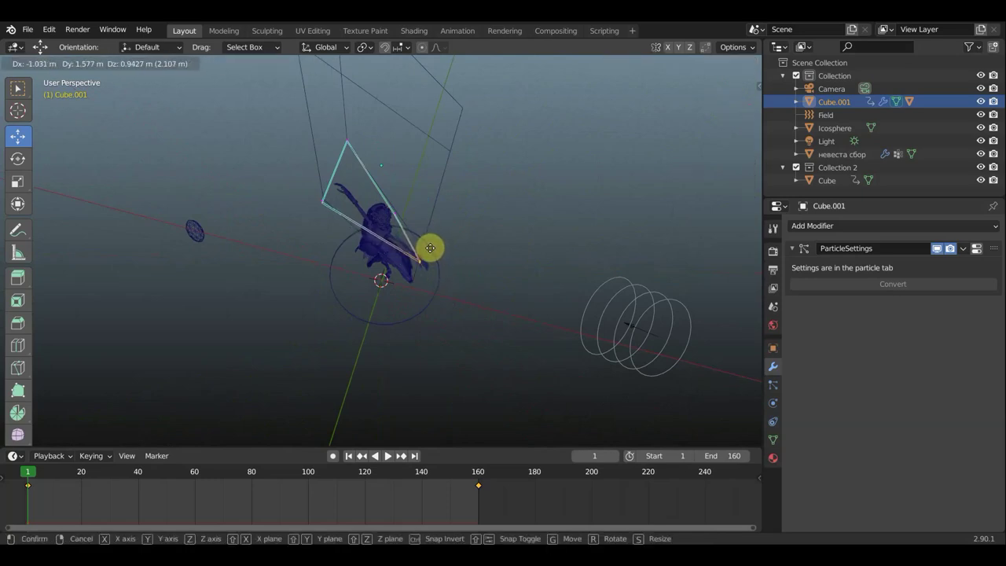
{"action": "left_click", "coordinate": [429, 248]}
Reposition the remaining vertices so the emitter lies flat above the raised hand, then return to Object Mode
{"action": "left_click_drag", "start_coordinate": [348, 227], "coordinate": [305, 189]}
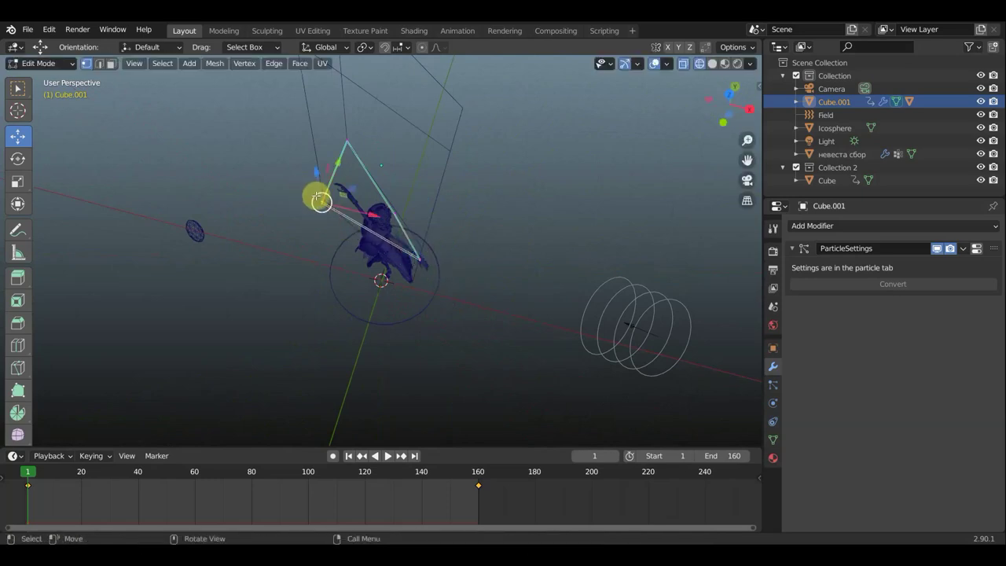
{"action": "key", "text": "g"}
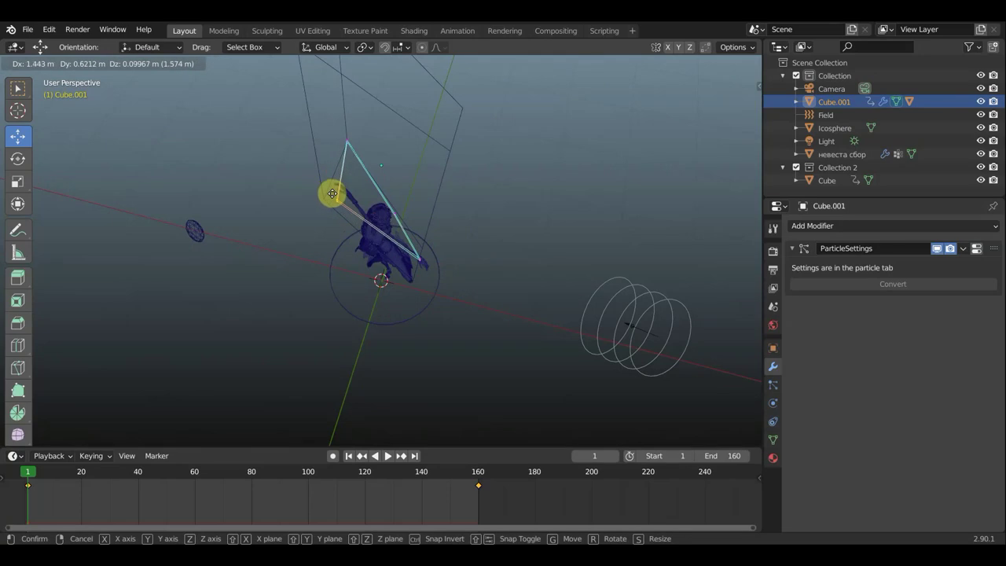
{"action": "left_click", "coordinate": [334, 193]}
{"action": "middle_click_drag", "start_coordinate": [368, 224], "coordinate": [416, 176]}
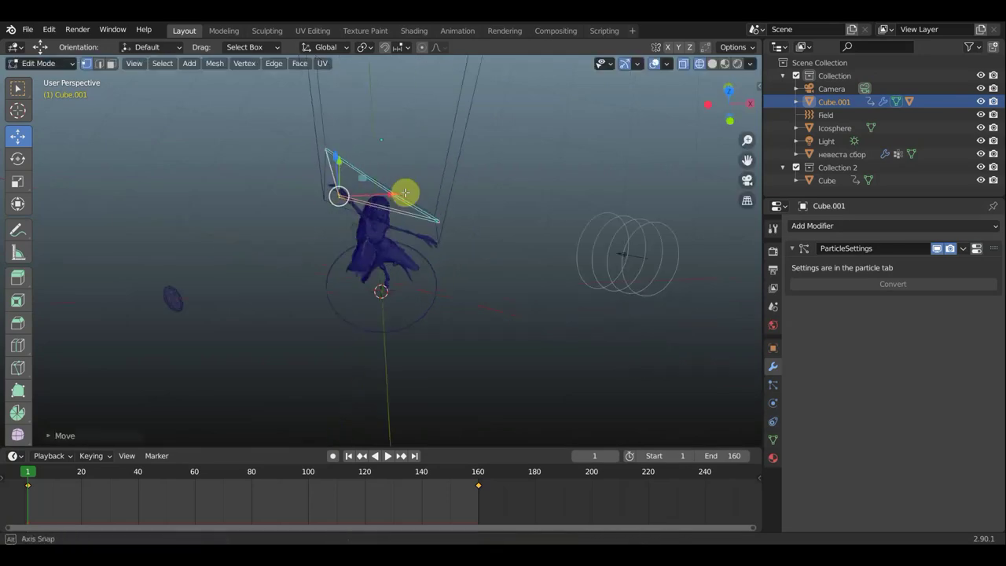
{"action": "left_click", "coordinate": [448, 174]}
{"action": "key", "text": "g"}
{"action": "left_click", "coordinate": [448, 189]}
{"action": "mouse_move", "coordinate": [447, 190]}
{"action": "middle_mouse_down"}
{"action": "mouse_move", "coordinate": [433, 270]}
{"action": "mouse_move", "coordinate": [366, 226]}
{"action": "mouse_move", "coordinate": [427, 271]}
{"action": "middle_mouse_up"}
{"action": "key", "text": "KP_1"}
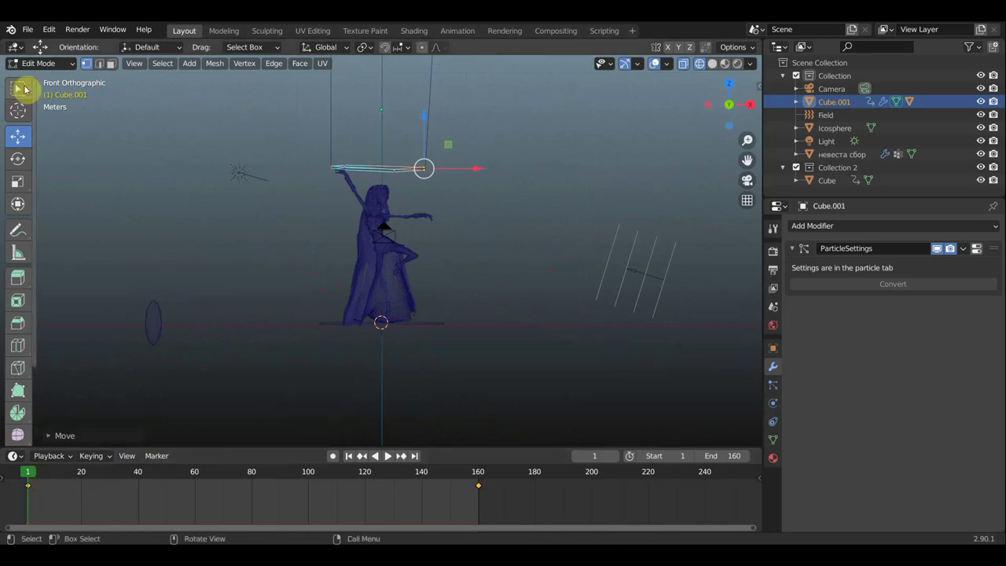
{"action": "left_click", "coordinate": [45, 63]}
{"action": "left_click", "coordinate": [45, 76]}
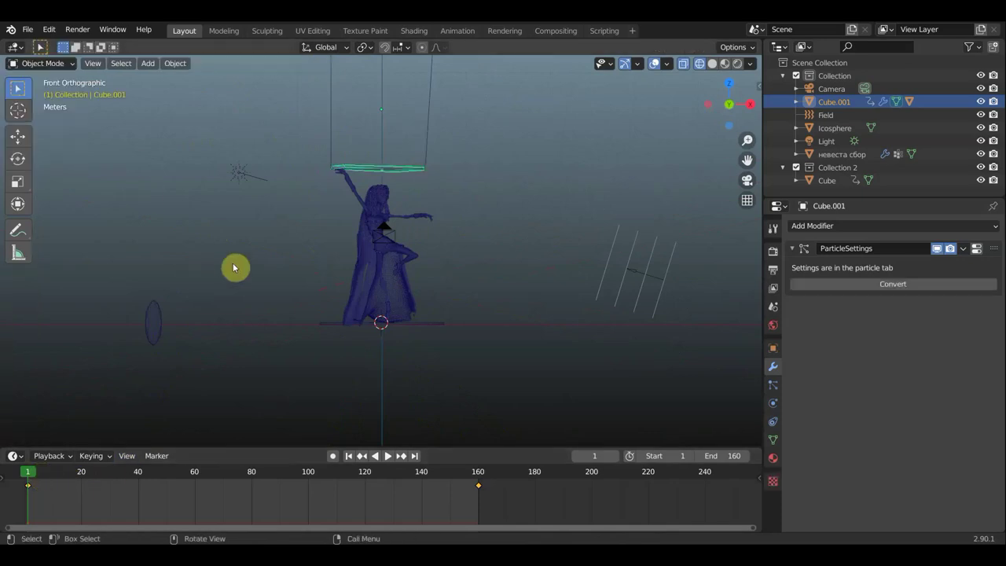
Raise Cube.001's particle emission Number to 10000 and scrub the timeline to check the denser snow
{"action": "key", "text": "space"}
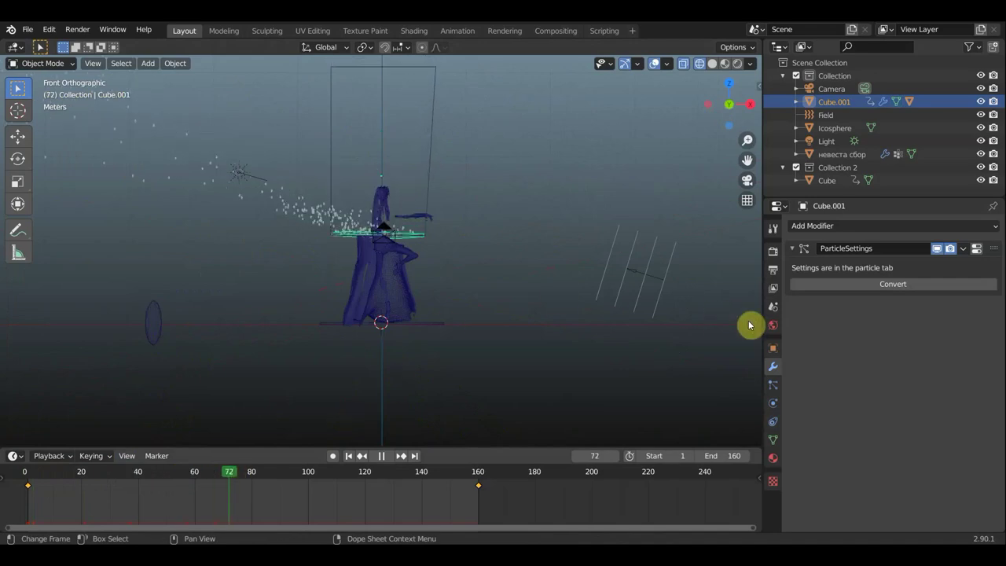
{"action": "key", "text": "space"}
{"action": "left_click", "coordinate": [772, 384]}
{"action": "double_click", "coordinate": [927, 297]}
{"action": "type", "text": "10"}
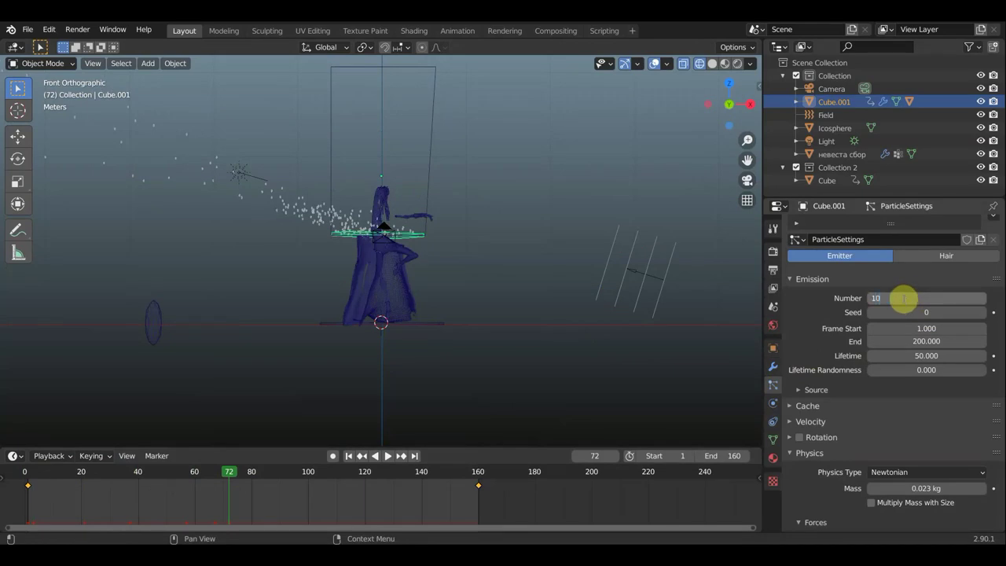
{"action": "key", "text": "Return"}
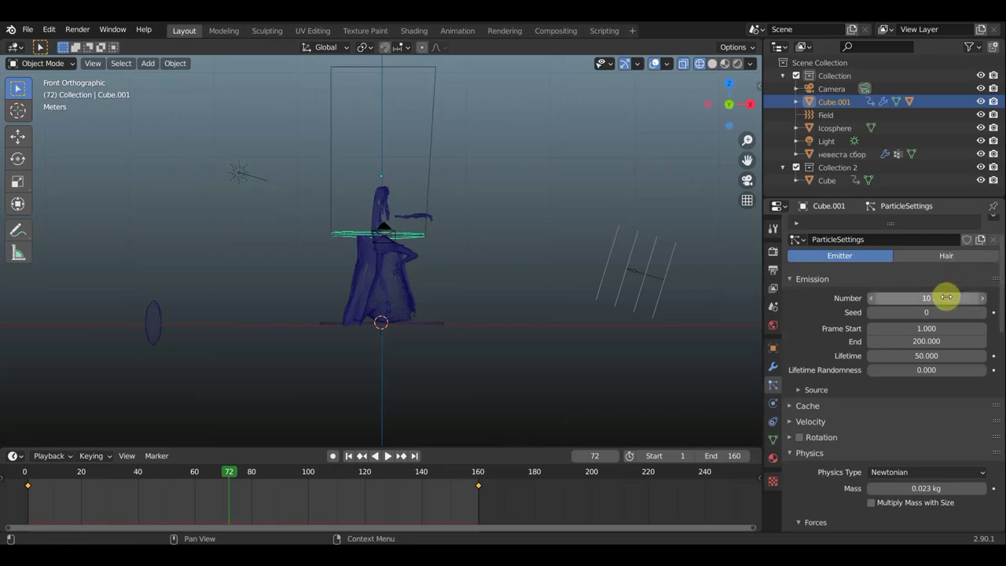
{"action": "left_click", "coordinate": [926, 297]}
{"action": "type", "text": "10000"}
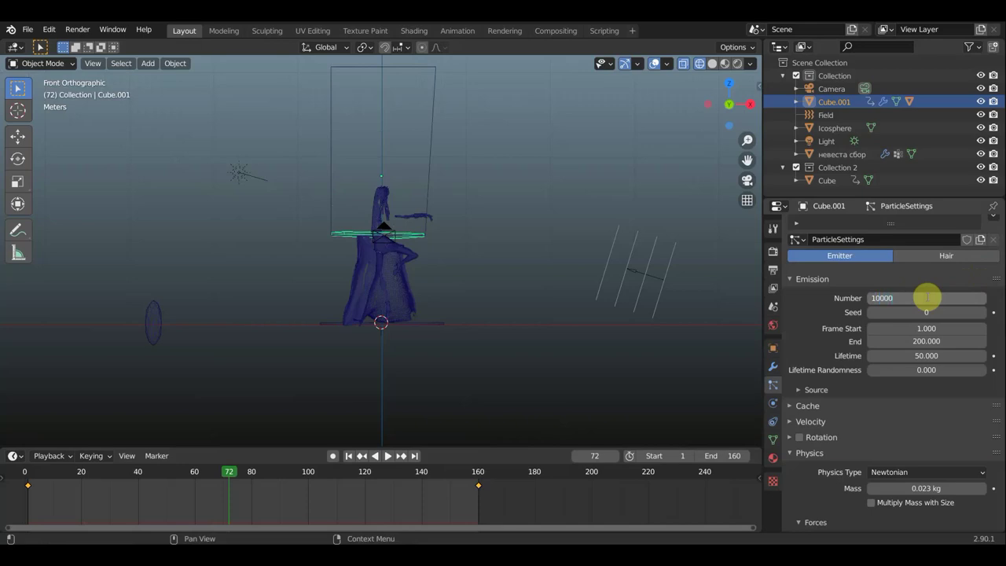
{"action": "key", "text": "Return"}
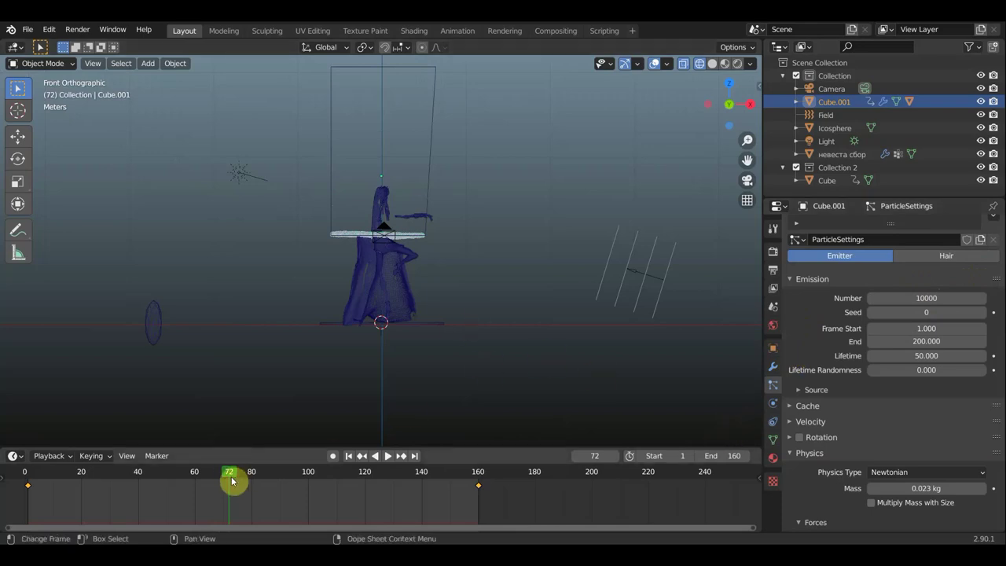
{"action": "left_click_drag", "start_coordinate": [150, 475], "coordinate": [174, 475]}
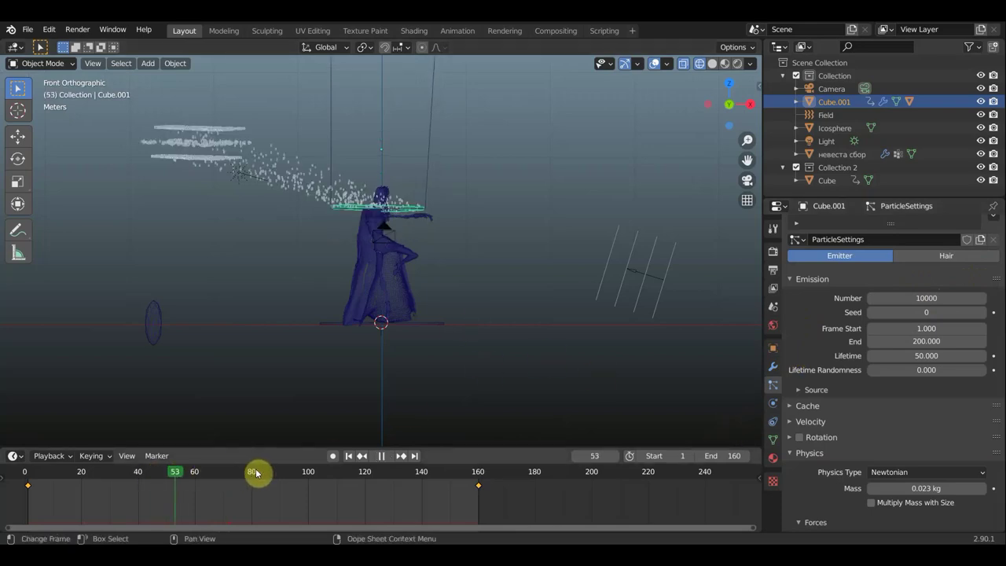
{"action": "key", "text": "space"}
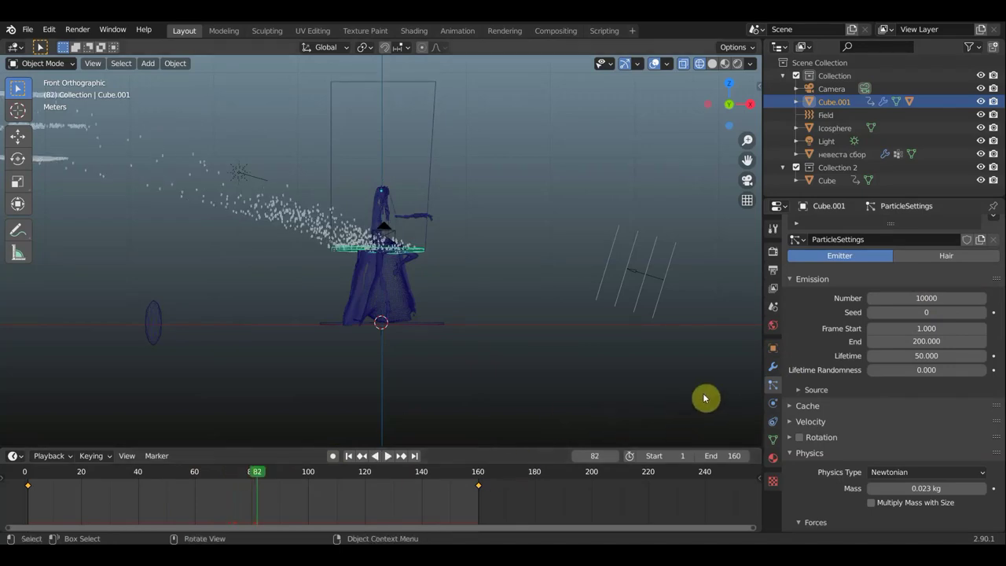
Shrink the particles' render Scale to 0.030 and select the Field object
{"action": "scroll", "coordinate": [871, 419], "scroll_direction": "down", "scroll_amount": 2}
{"action": "scroll", "coordinate": [832, 445], "scroll_direction": "down", "scroll_amount": 1}
{"action": "scroll", "coordinate": [868, 448], "scroll_direction": "down", "scroll_amount": 3}
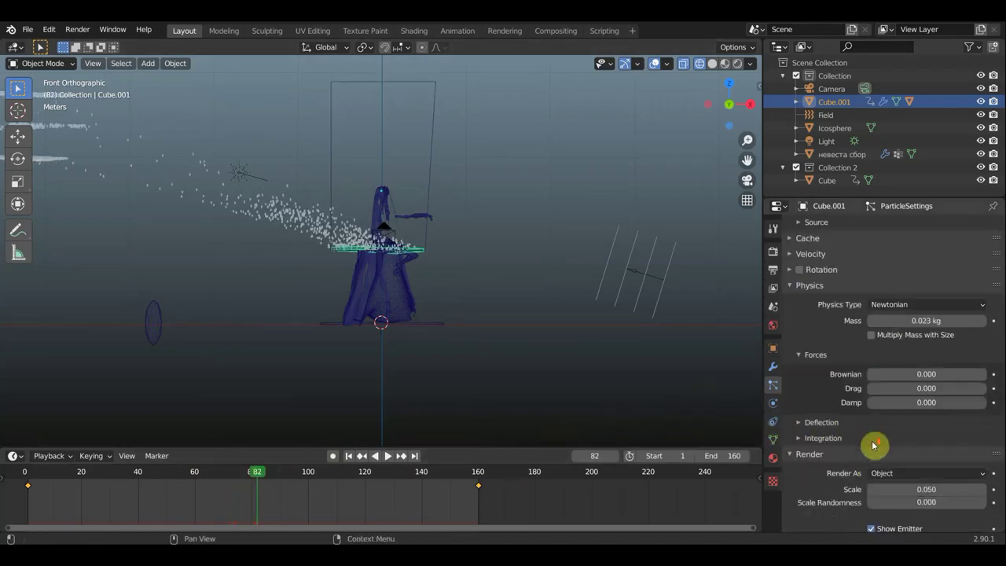
{"action": "scroll", "coordinate": [872, 449], "scroll_direction": "down", "scroll_amount": 1}
{"action": "mouse_move", "coordinate": [925, 468]}
{"action": "left_mouse_down"}
{"action": "mouse_move", "coordinate": [896, 468]}
{"action": "mouse_move", "coordinate": [943, 468]}
{"action": "mouse_move", "coordinate": [907, 468]}
{"action": "left_mouse_up"}
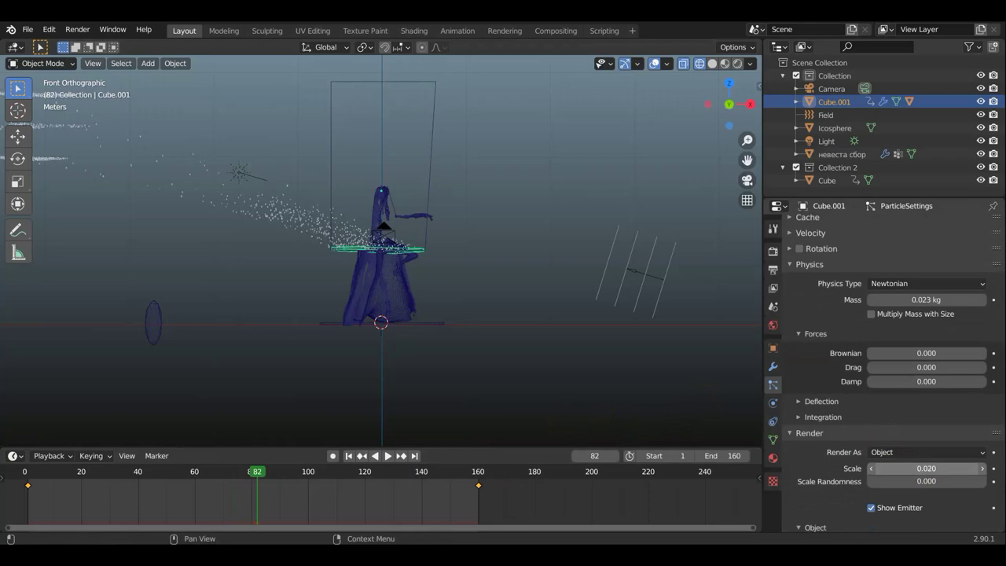
{"action": "mouse_move", "coordinate": [925, 468]}
{"action": "left_mouse_down"}
{"action": "mouse_move", "coordinate": [911, 468]}
{"action": "mouse_move", "coordinate": [939, 468]}
{"action": "left_mouse_up"}
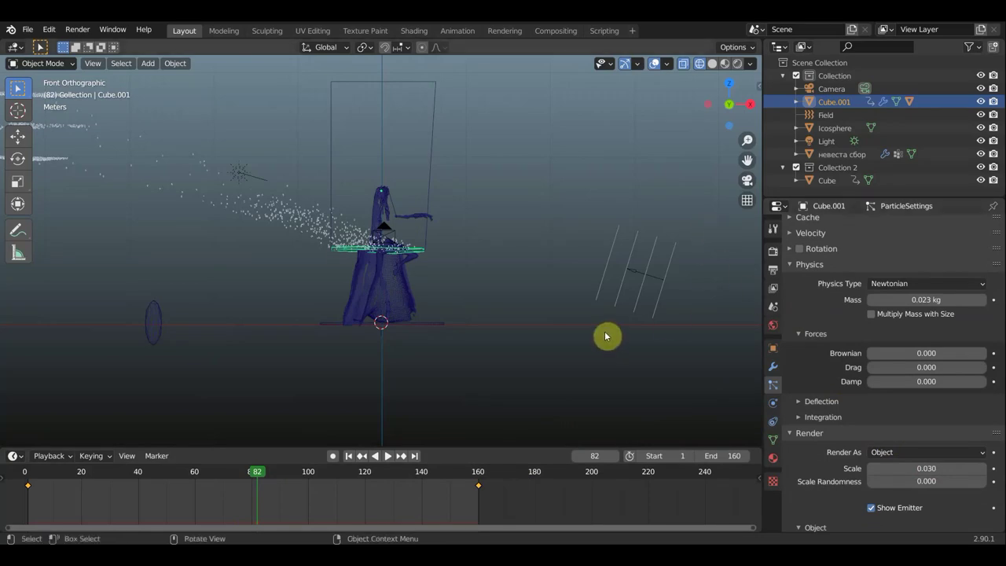
{"action": "left_click", "coordinate": [649, 286]}
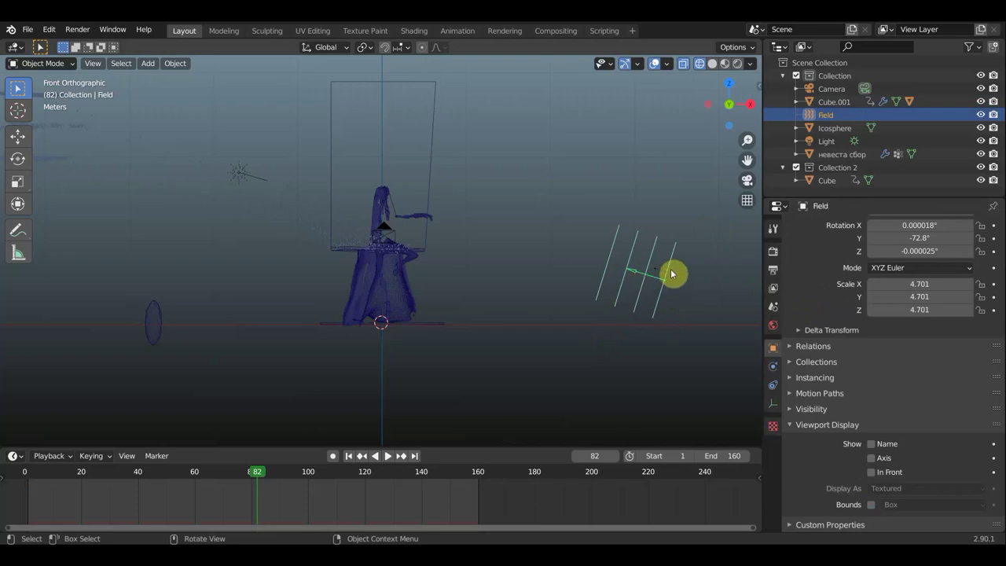
Go to frame 34 and move the Field object higher up
{"action": "key", "text": "space"}
{"action": "left_click_drag", "start_coordinate": [138, 477], "coordinate": [111, 481]}
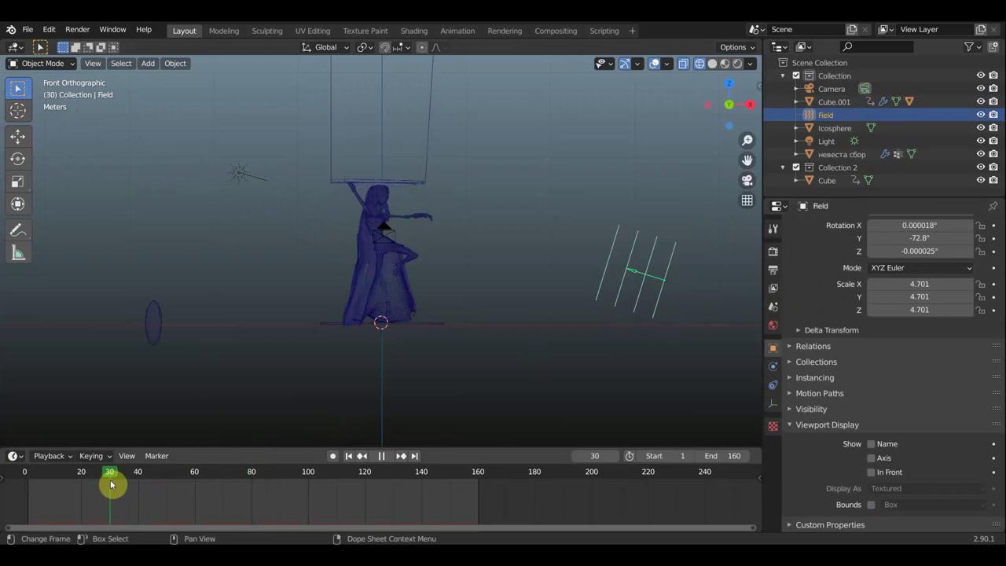
{"action": "key", "text": "space"}
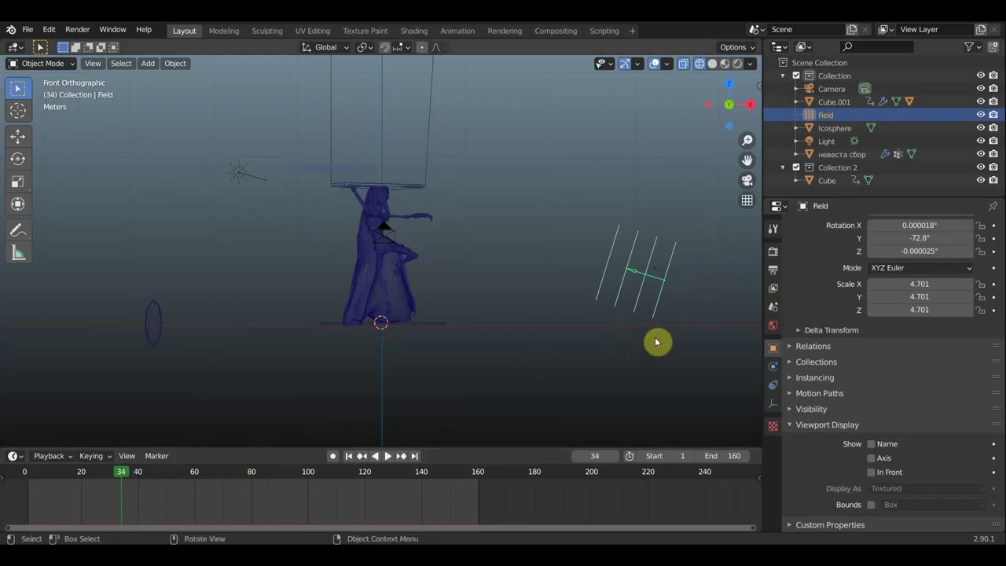
{"action": "key", "text": "g"}
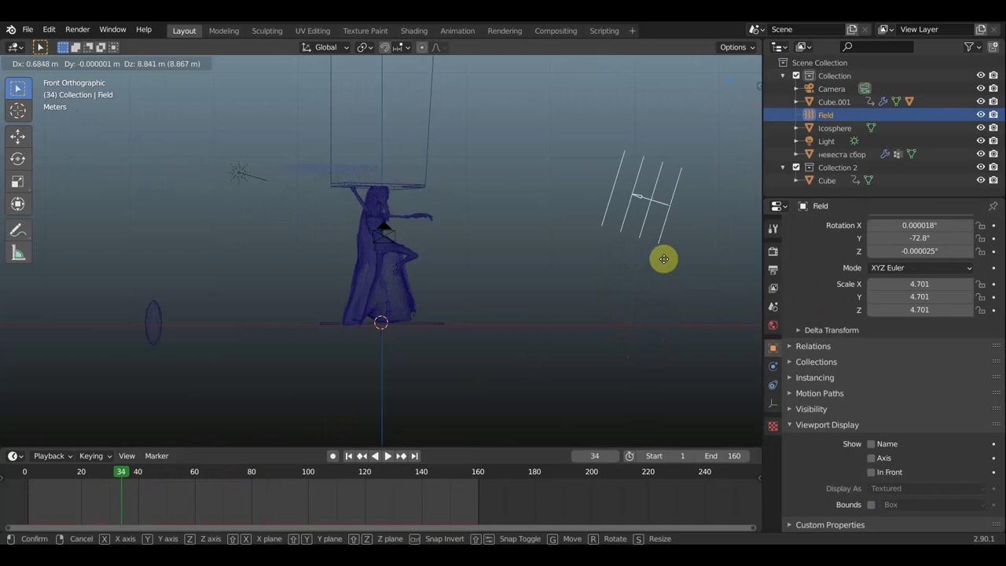
{"action": "left_click", "coordinate": [662, 226]}
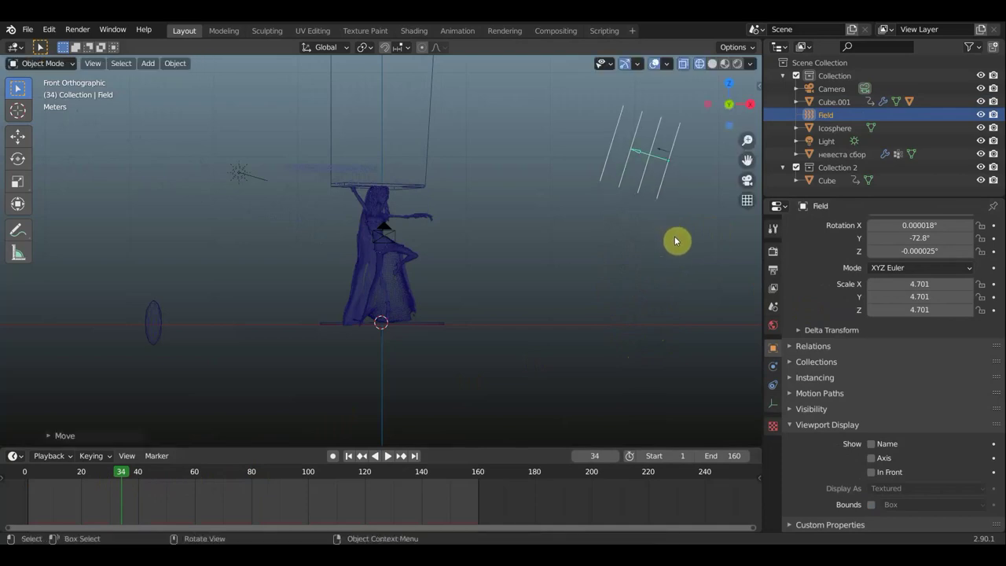
Rotate the Field to -107° on Y and insert a rotation keyframe at frame 34
{"action": "key", "text": "r"}
{"action": "left_click", "coordinate": [685, 181]}
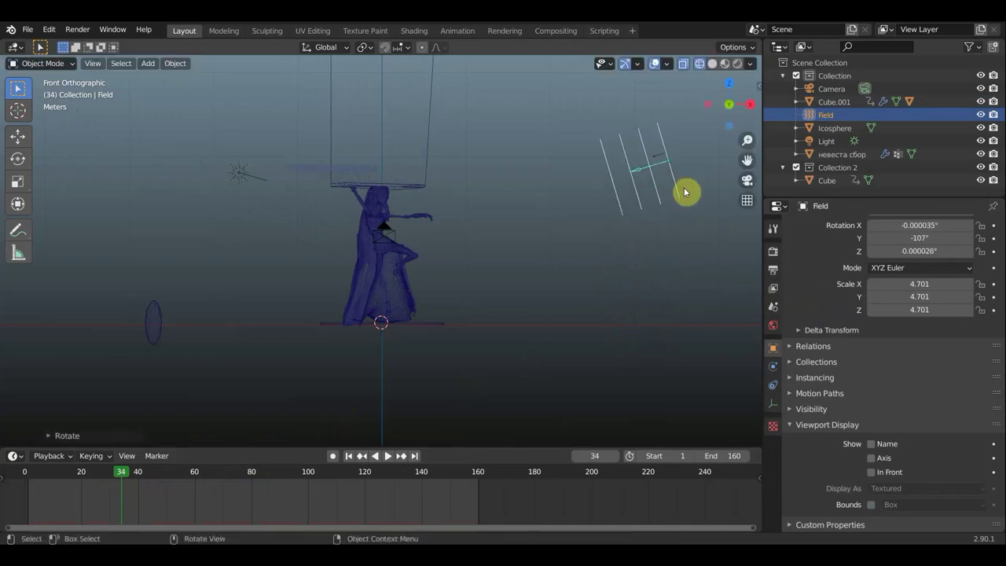
{"action": "key", "text": "i"}
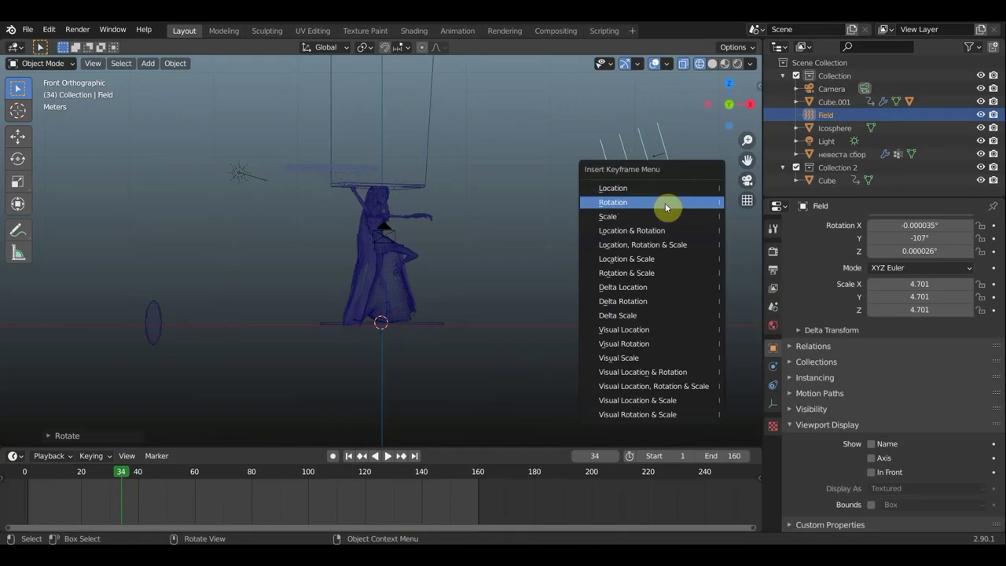
{"action": "left_click", "coordinate": [664, 230]}
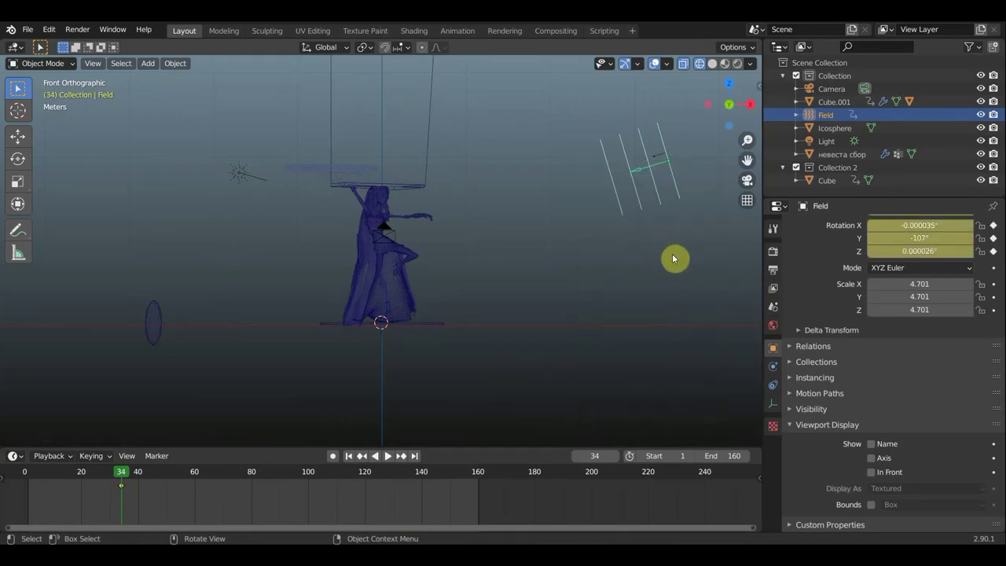
{"action": "key", "text": "r"}
{"action": "left_click", "coordinate": [683, 259]}
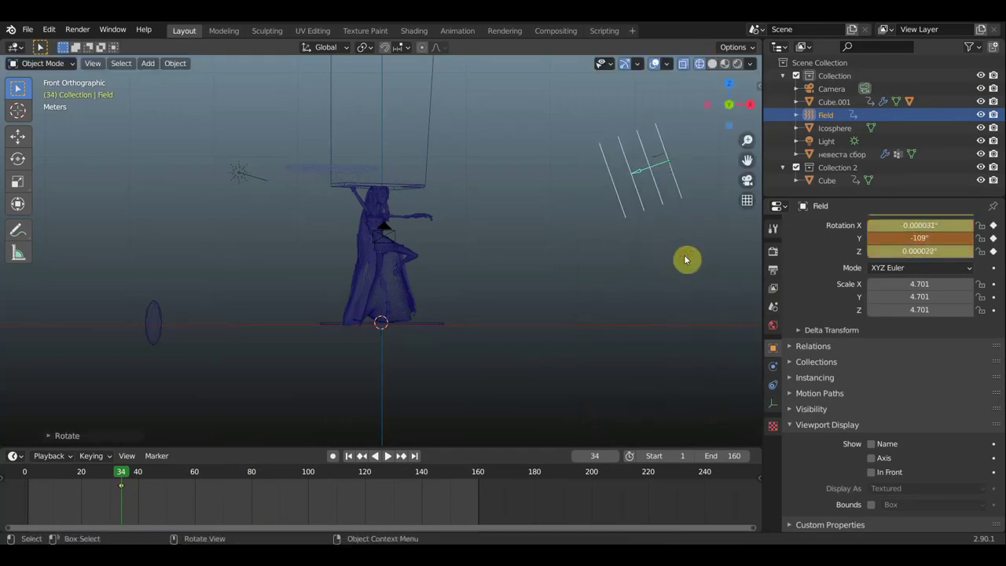
{"action": "key", "text": "space"}
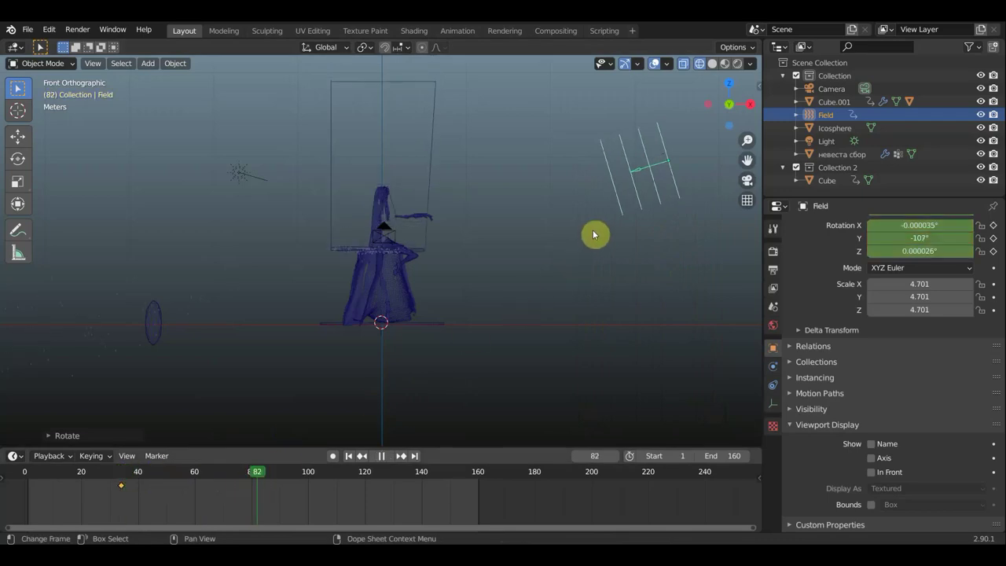
At frame 70, rotate the Field to -70.7° on Y, lower it, and keyframe it
{"action": "key", "text": "space"}
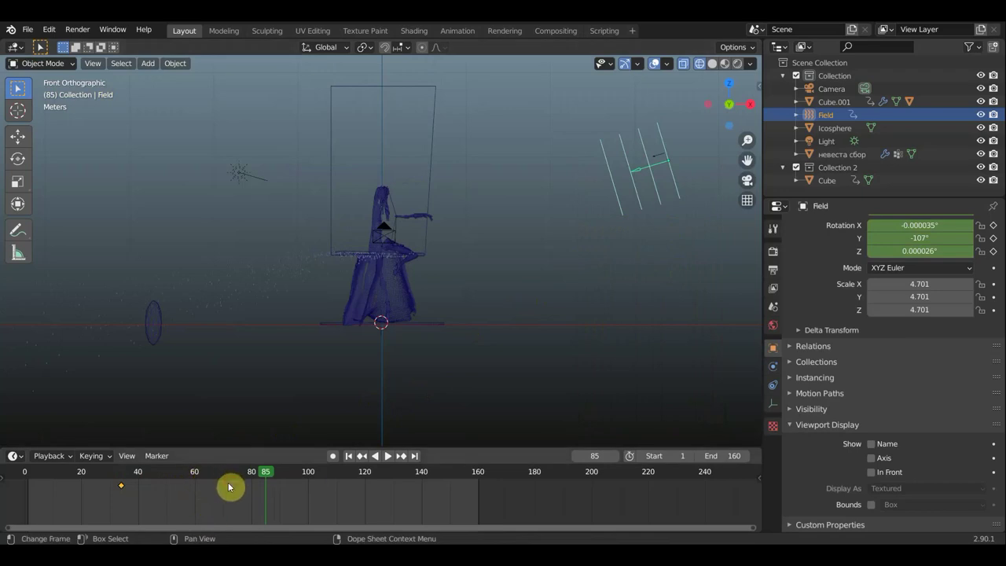
{"action": "left_click", "coordinate": [223, 481]}
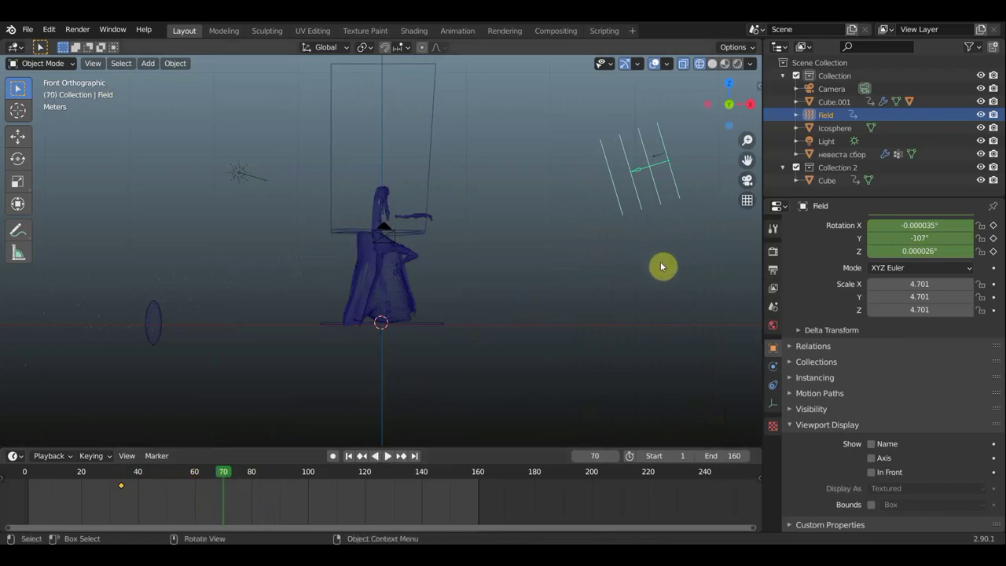
{"action": "key", "text": "r"}
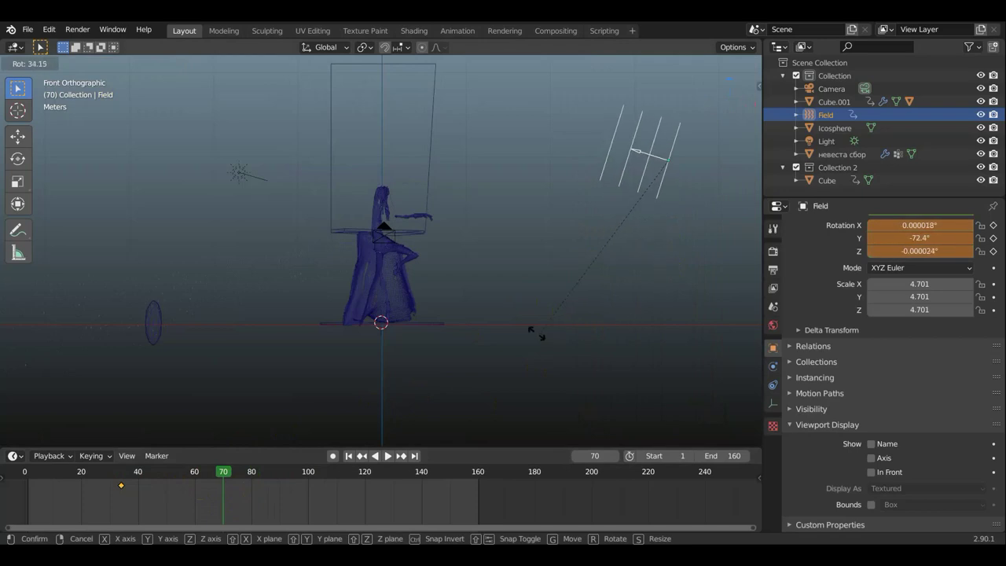
{"action": "left_click", "coordinate": [633, 305]}
{"action": "key", "text": "g"}
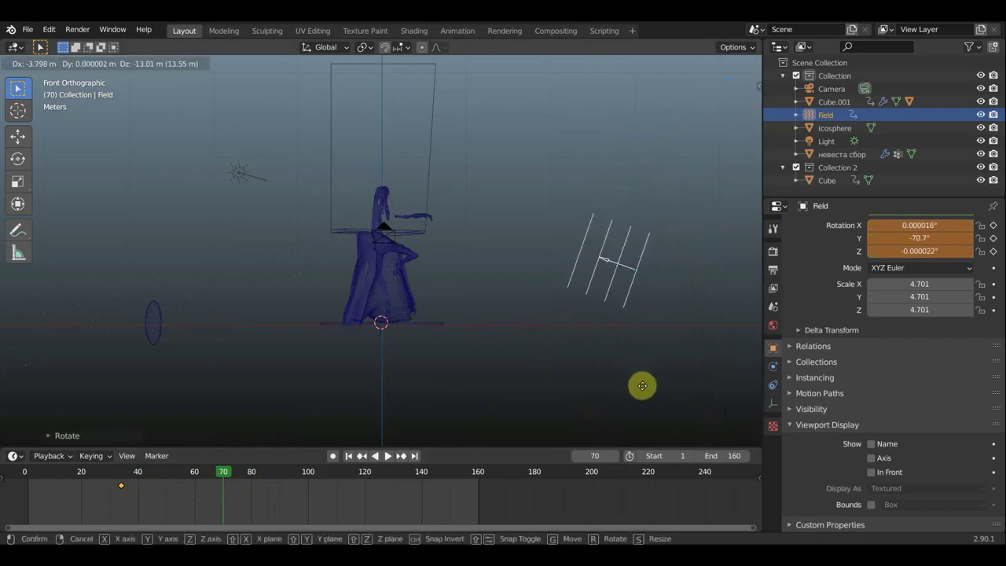
{"action": "left_click", "coordinate": [626, 404]}
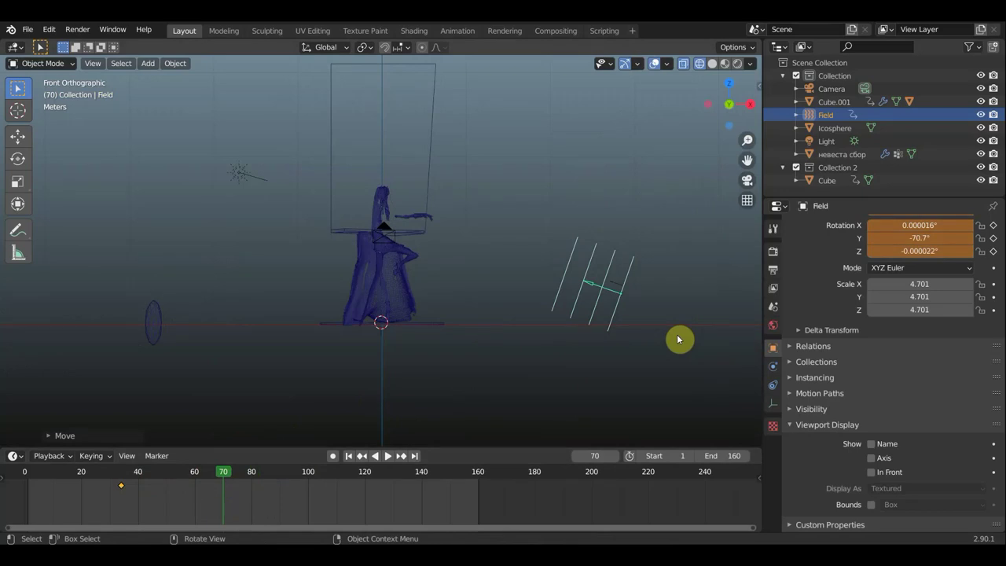
{"action": "key", "text": "i"}
{"action": "left_click", "coordinate": [677, 336]}
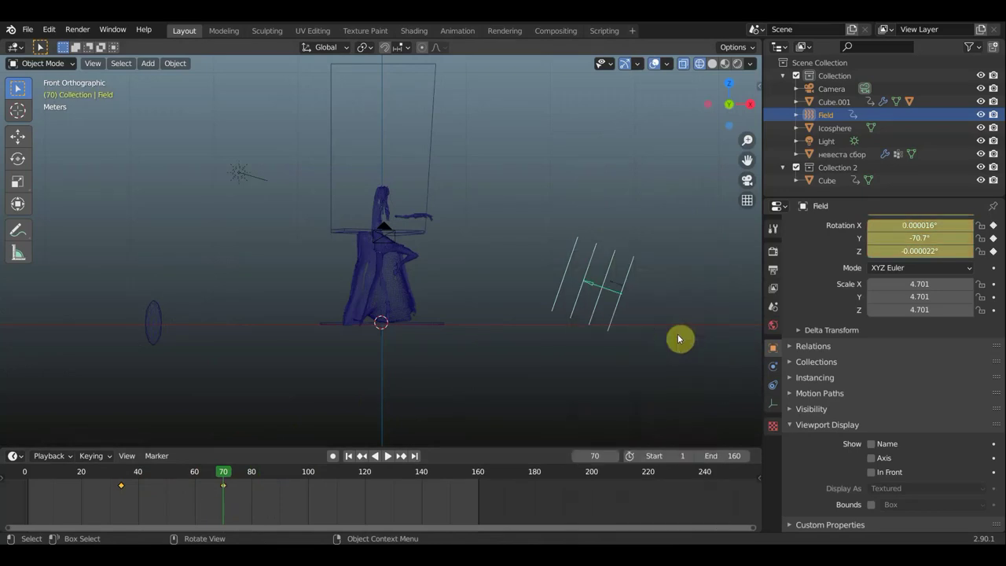
Play the animation to preview the wind blowing the snow
{"action": "left_click", "coordinate": [390, 457]}
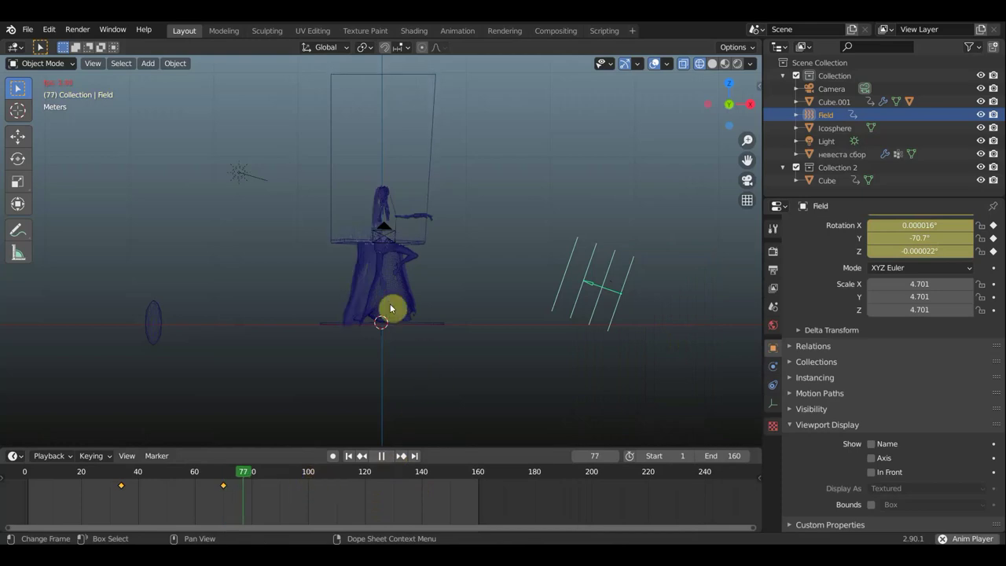
{"action": "scroll", "coordinate": [389, 288], "scroll_direction": "up", "scroll_amount": 3}
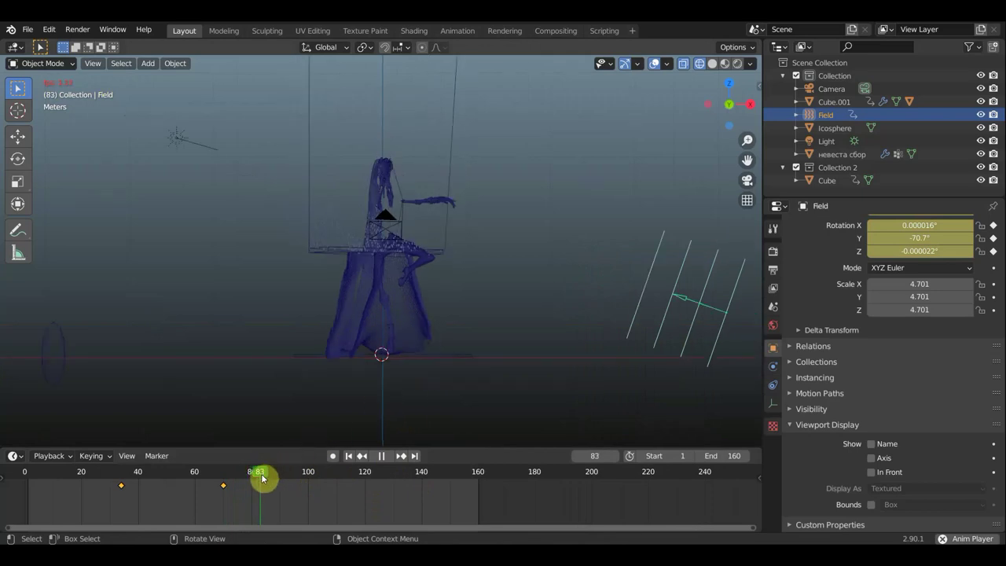
{"action": "left_click", "coordinate": [416, 456]}
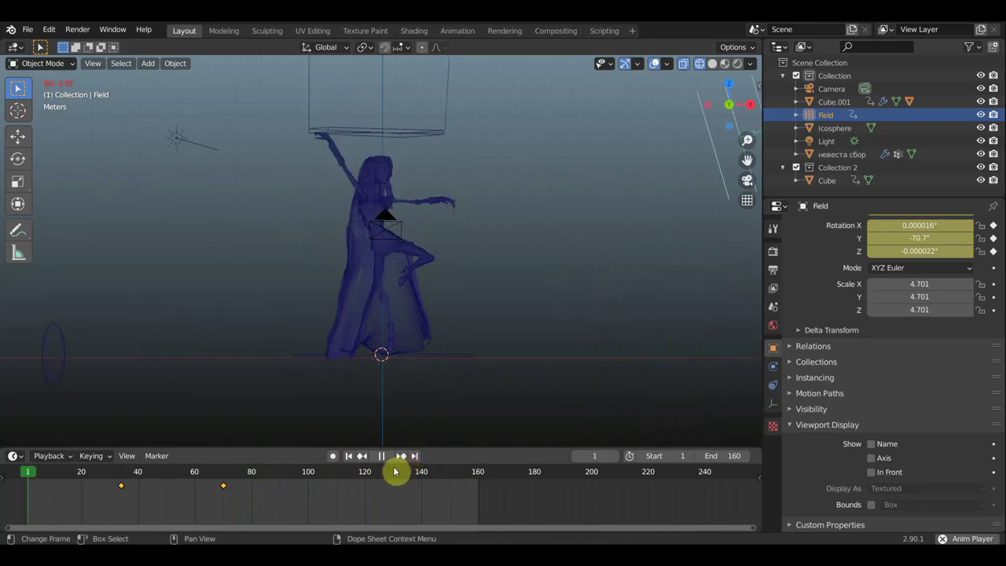
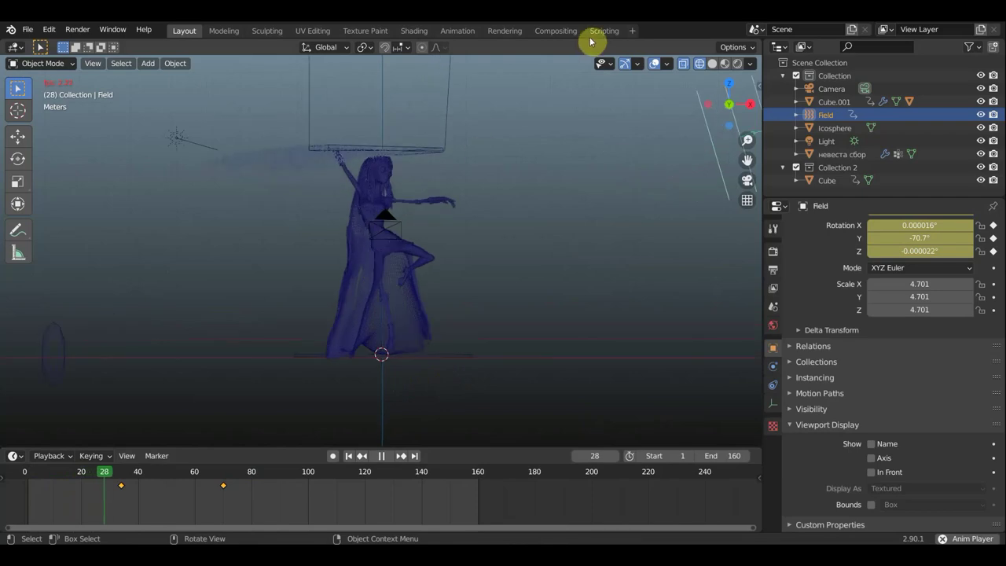
Show the scene in solid shading, orbit to see the disc and field rings, and stop playback at frame 72
{"action": "left_click", "coordinate": [712, 63]}
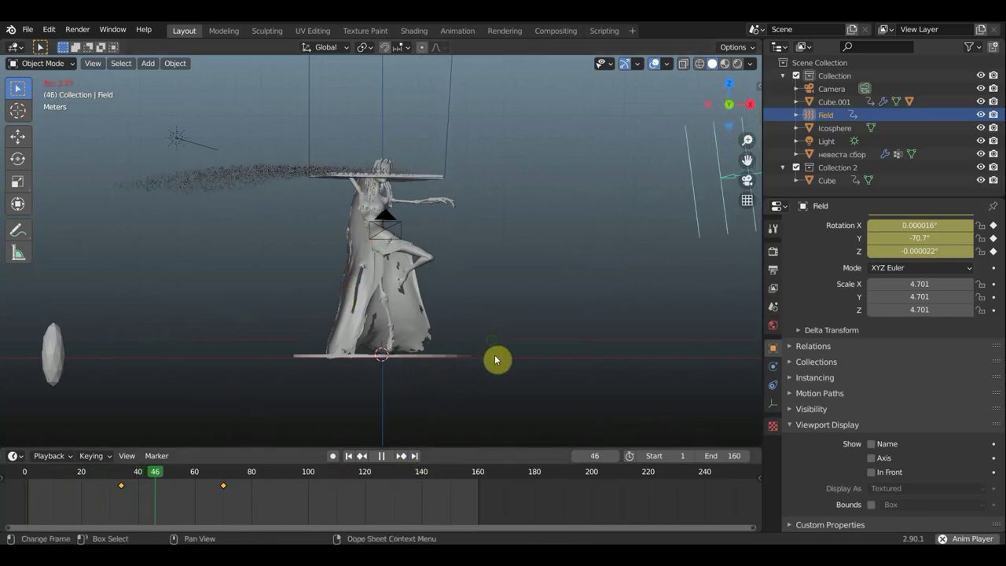
{"action": "mouse_move", "coordinate": [500, 386]}
{"action": "middle_mouse_down"}
{"action": "mouse_move", "coordinate": [507, 363]}
{"action": "mouse_move", "coordinate": [510, 424]}
{"action": "mouse_move", "coordinate": [513, 304]}
{"action": "mouse_move", "coordinate": [483, 373]}
{"action": "mouse_move", "coordinate": [512, 445]}
{"action": "mouse_move", "coordinate": [451, 416]}
{"action": "middle_mouse_up"}
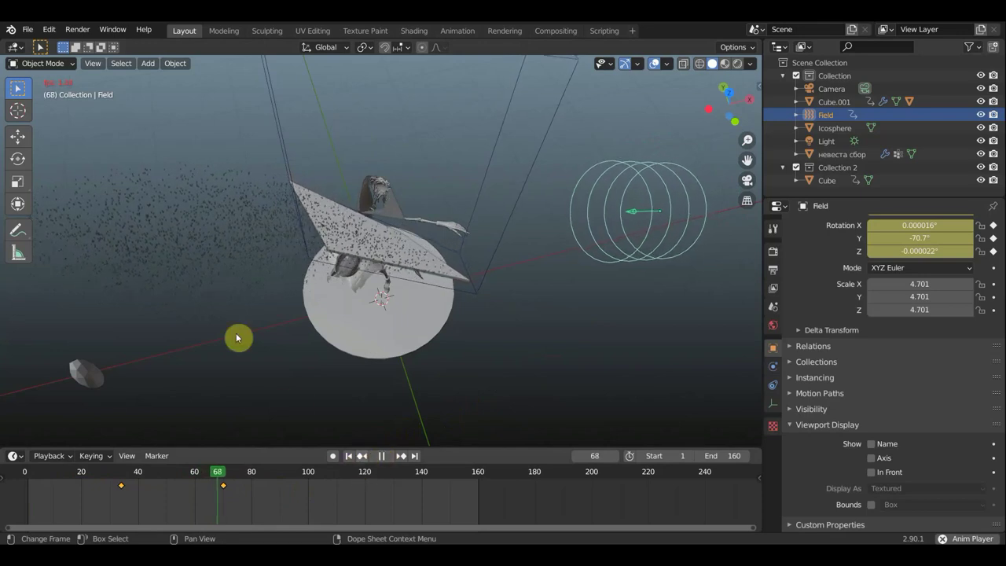
{"action": "left_click", "coordinate": [383, 457]}
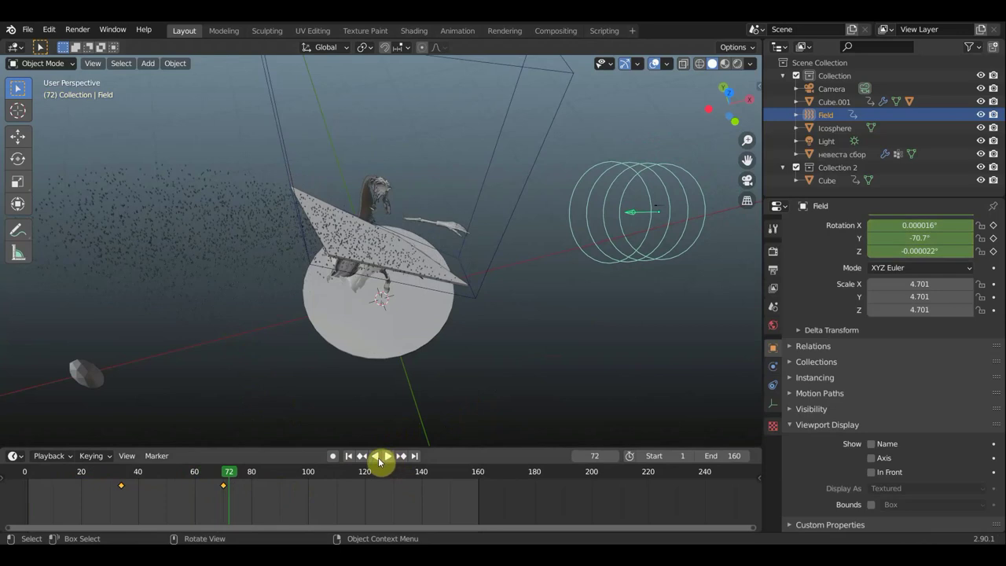
Put Cube.001 into Edit Mode and move one of its vertices to a new position
{"action": "left_click", "coordinate": [363, 234]}
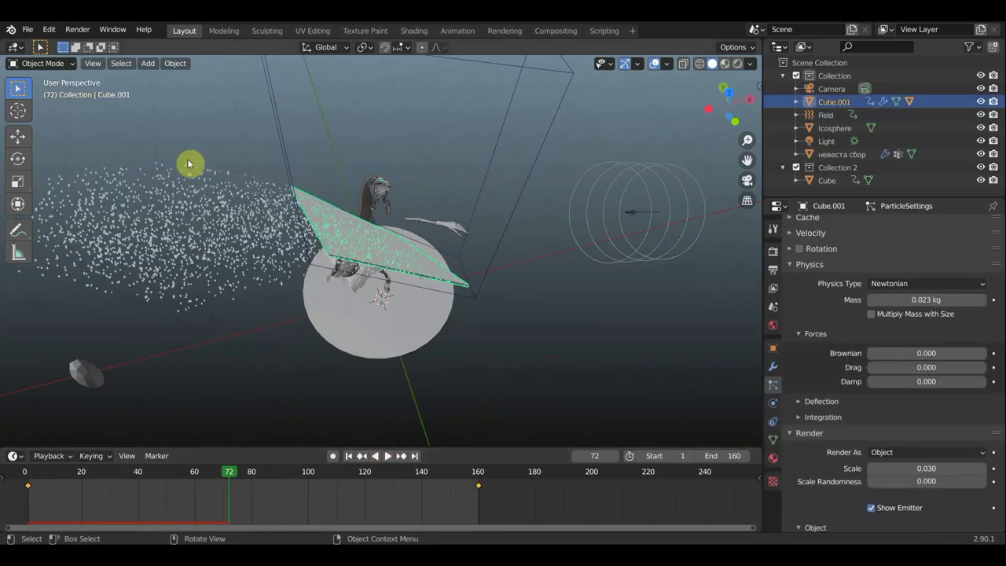
{"action": "left_click", "coordinate": [54, 64]}
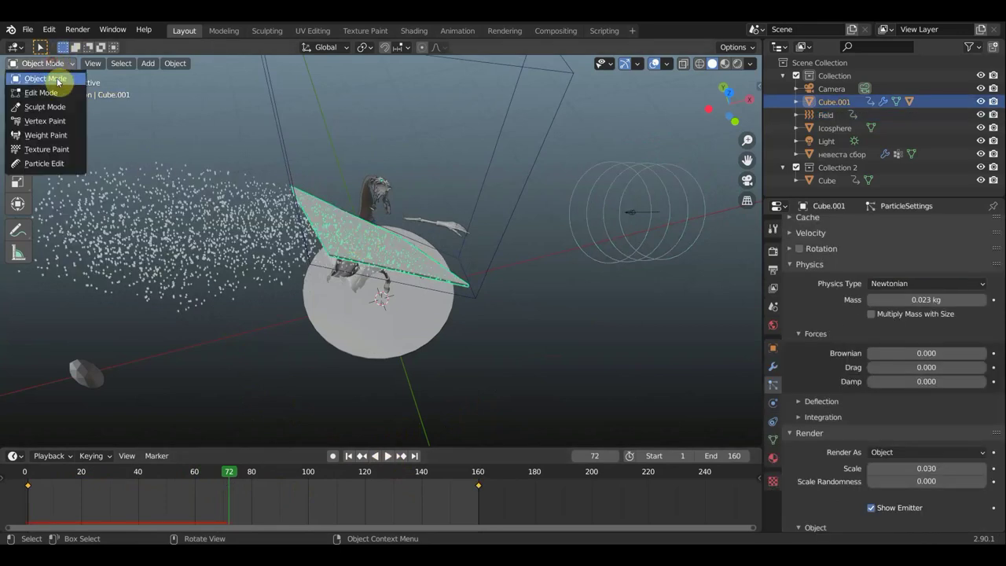
{"action": "left_click", "coordinate": [47, 92]}
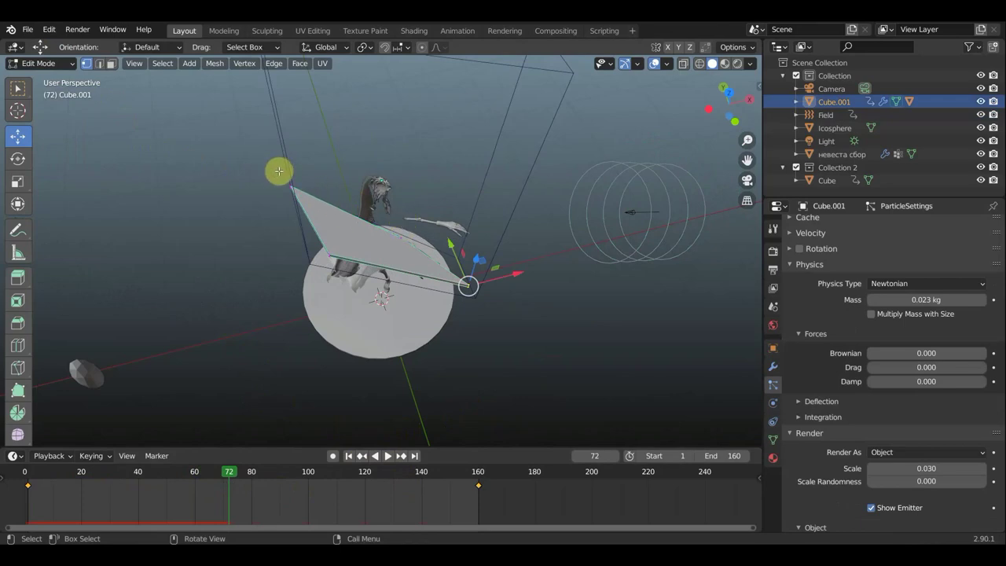
{"action": "middle_click_drag", "start_coordinate": [485, 243], "coordinate": [462, 285]}
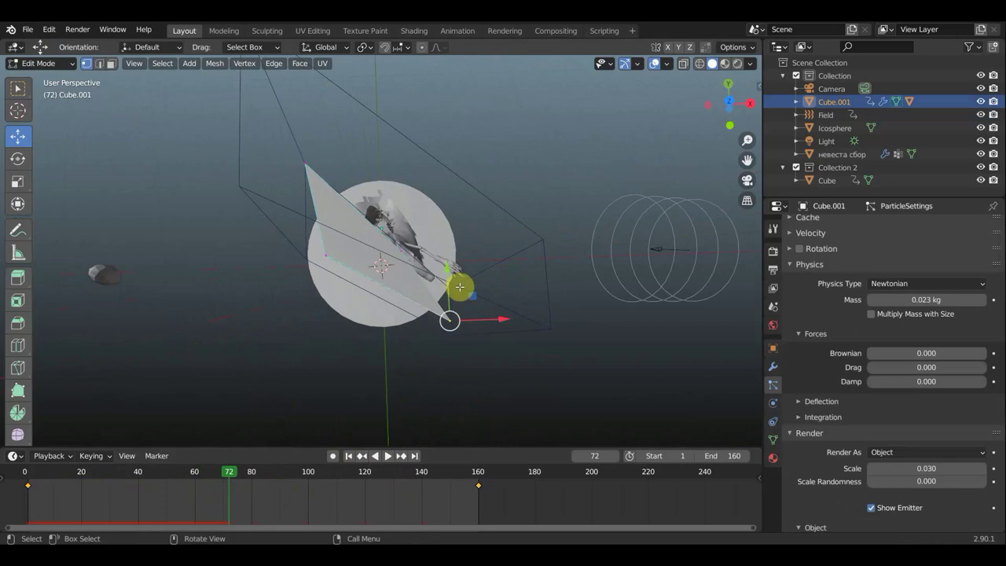
{"action": "key", "text": "g"}
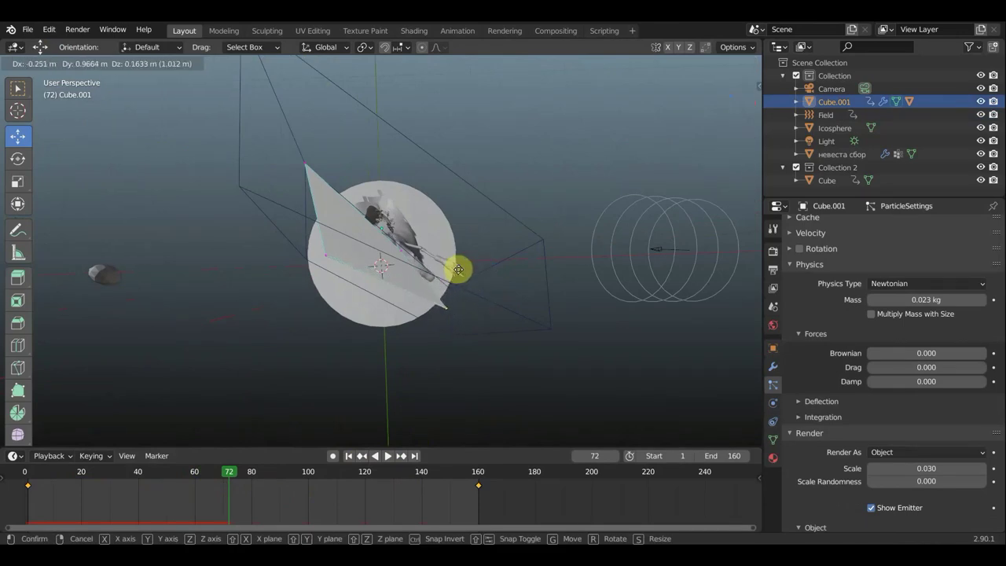
{"action": "left_click", "coordinate": [476, 285]}
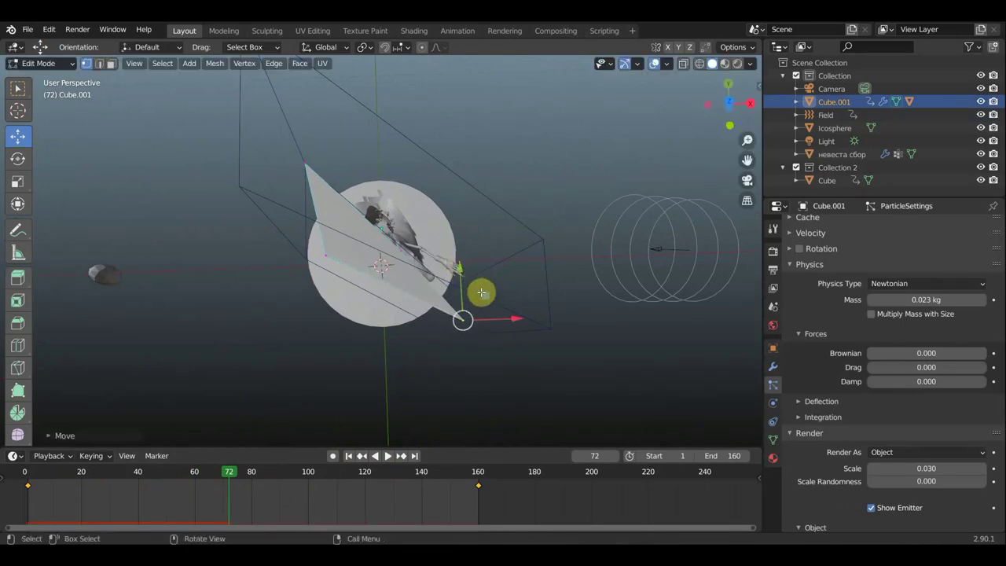
{"action": "left_click", "coordinate": [419, 251]}
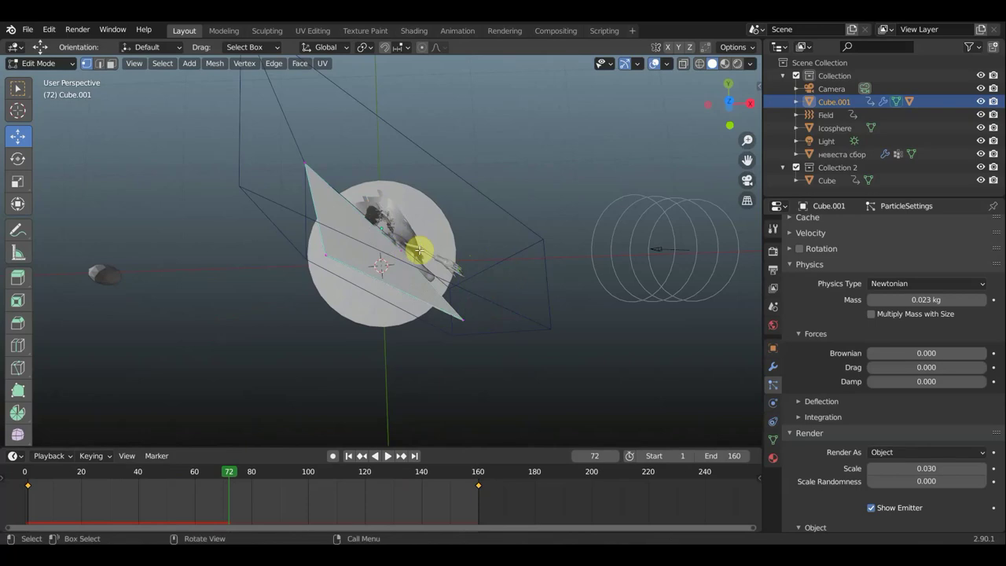
In wireframe shading, move more plane vertices, including the upper-left corner, then rewind to frame 1
{"action": "left_click", "coordinate": [699, 63]}
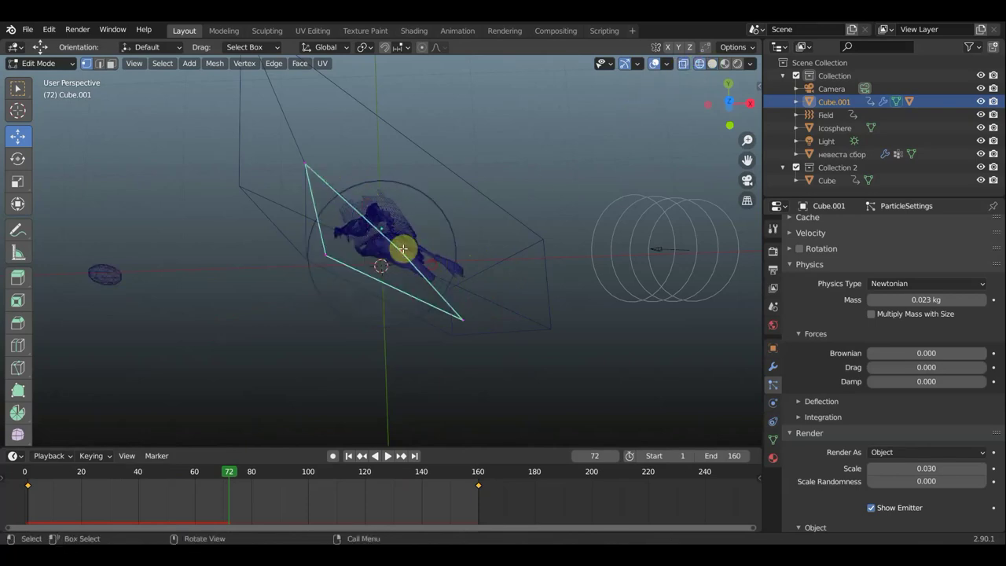
{"action": "key", "text": "g"}
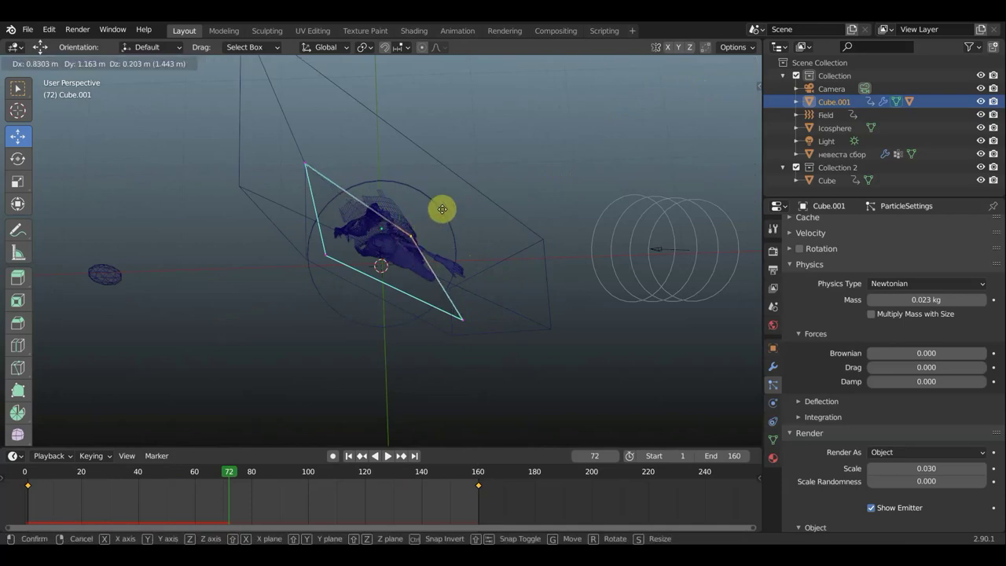
{"action": "left_click", "coordinate": [461, 187]}
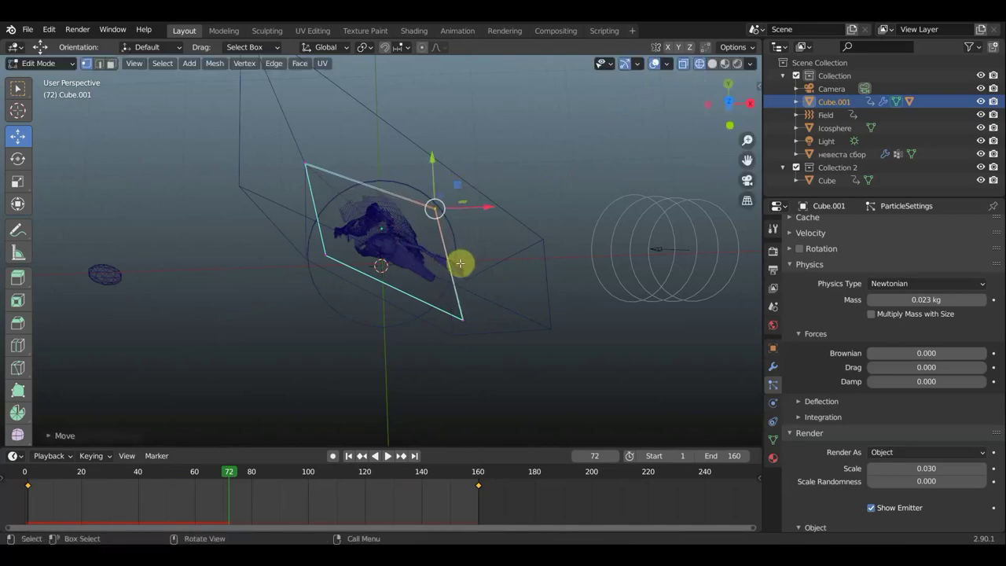
{"action": "key", "text": "g"}
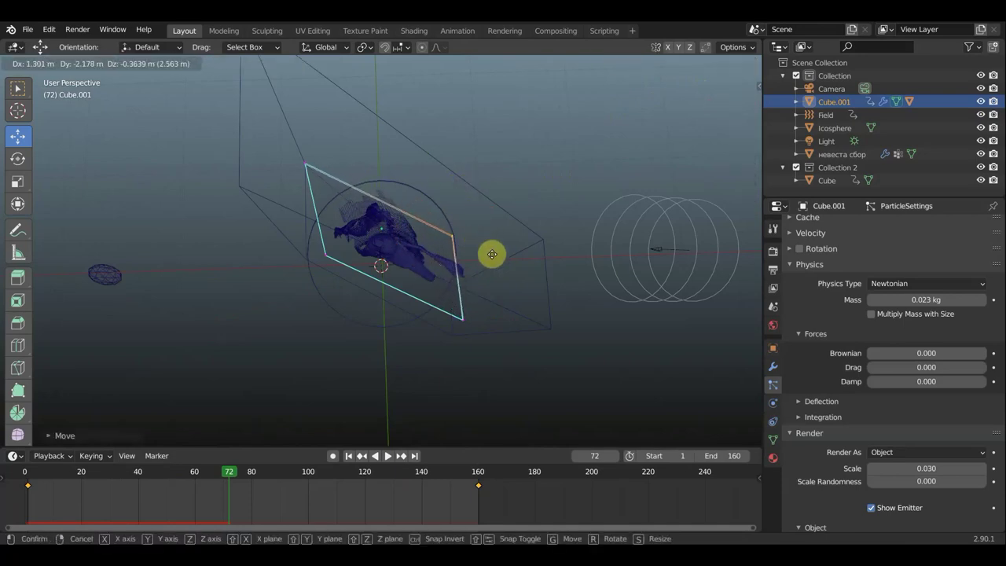
{"action": "left_click", "coordinate": [514, 263]}
{"action": "left_click", "coordinate": [308, 163]}
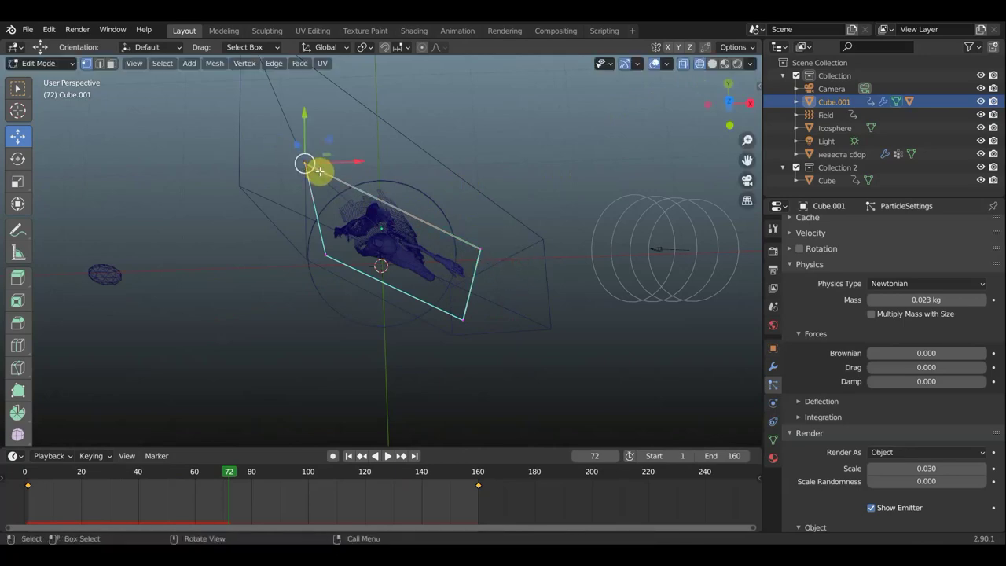
{"action": "key", "text": "g"}
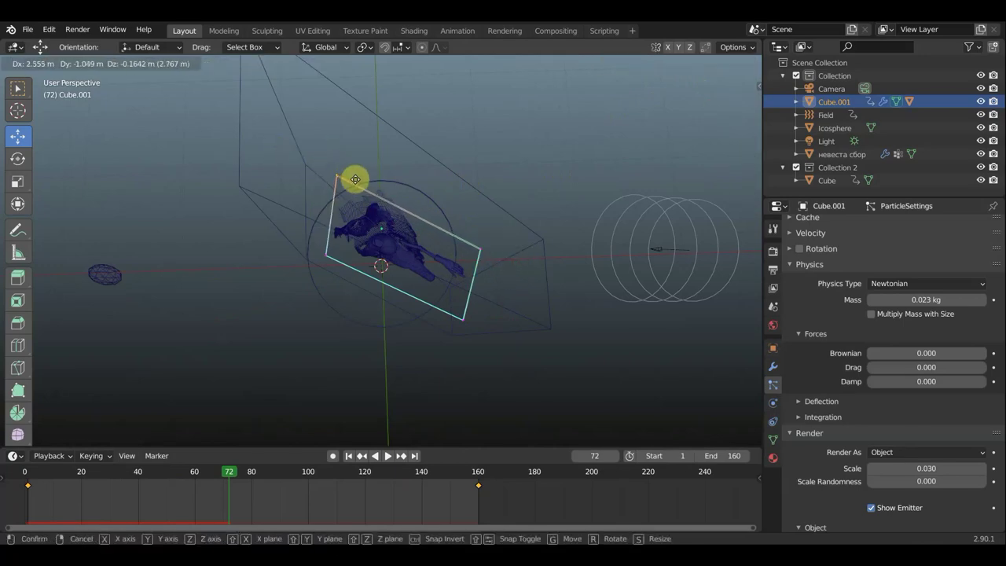
{"action": "left_click", "coordinate": [337, 165]}
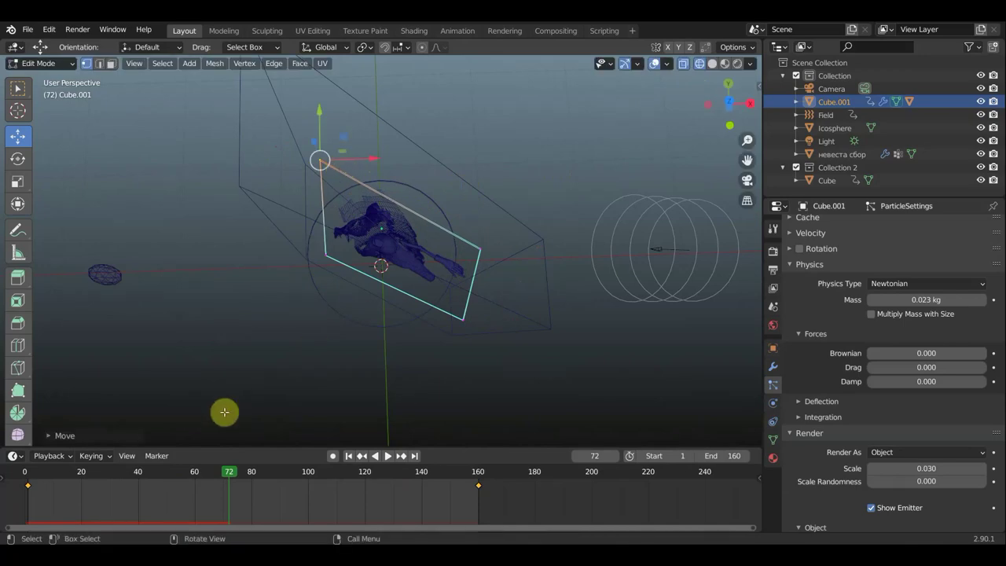
{"action": "left_click", "coordinate": [35, 487]}
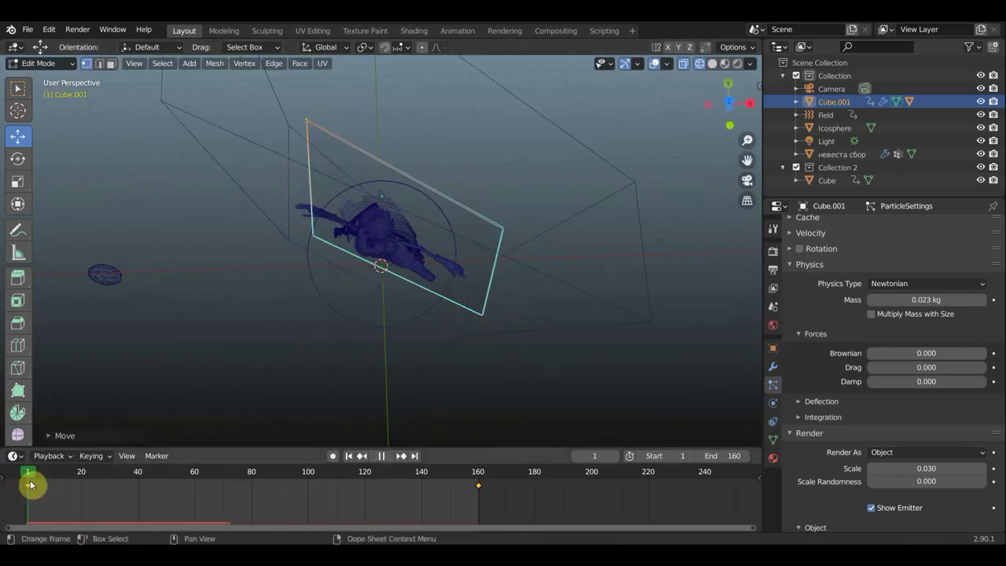
Box-select the plane's lower-left corner vertex and move it further left
{"action": "key", "text": "b"}
{"action": "left_click_drag", "start_coordinate": [289, 224], "coordinate": [287, 227]}
{"action": "key", "text": "g"}
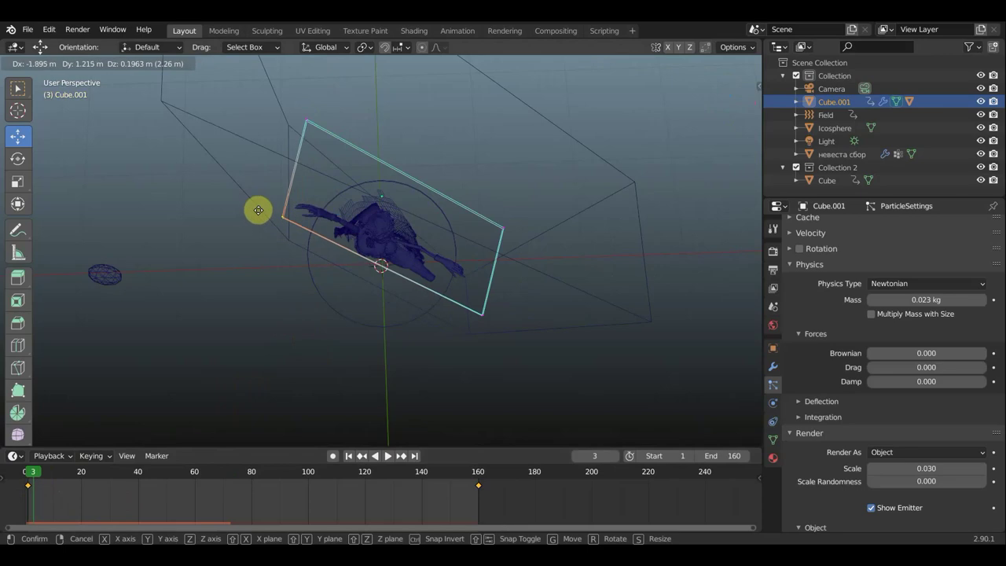
{"action": "left_click", "coordinate": [256, 218]}
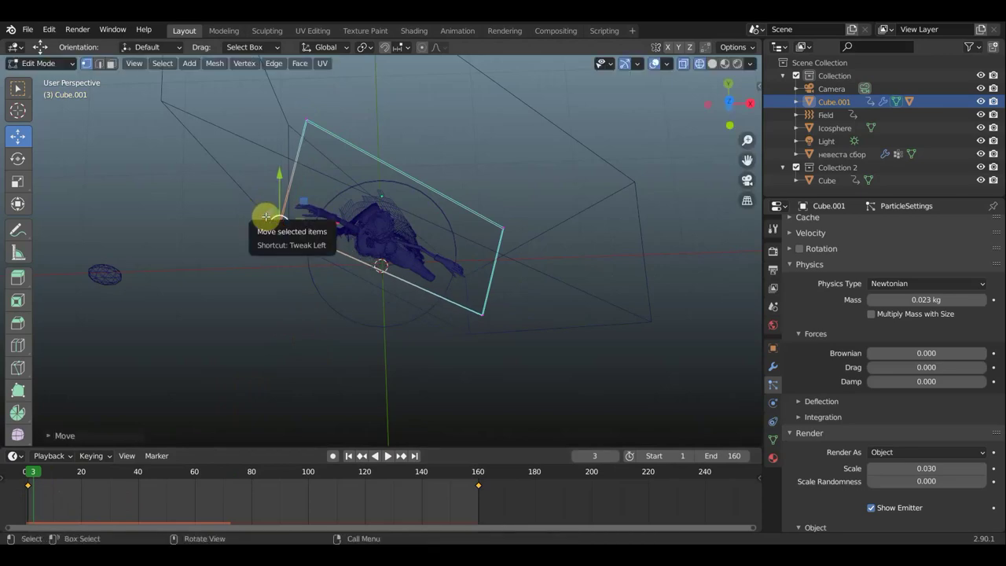
Orbit to an upright side view and play the animation, stopping at frame 146
{"action": "mouse_move", "coordinate": [425, 323]}
{"action": "middle_mouse_down"}
{"action": "mouse_move", "coordinate": [442, 318]}
{"action": "mouse_move", "coordinate": [460, 259]}
{"action": "mouse_move", "coordinate": [451, 231]}
{"action": "mouse_move", "coordinate": [432, 253]}
{"action": "mouse_move", "coordinate": [348, 254]}
{"action": "mouse_move", "coordinate": [338, 303]}
{"action": "mouse_move", "coordinate": [396, 181]}
{"action": "middle_mouse_up"}
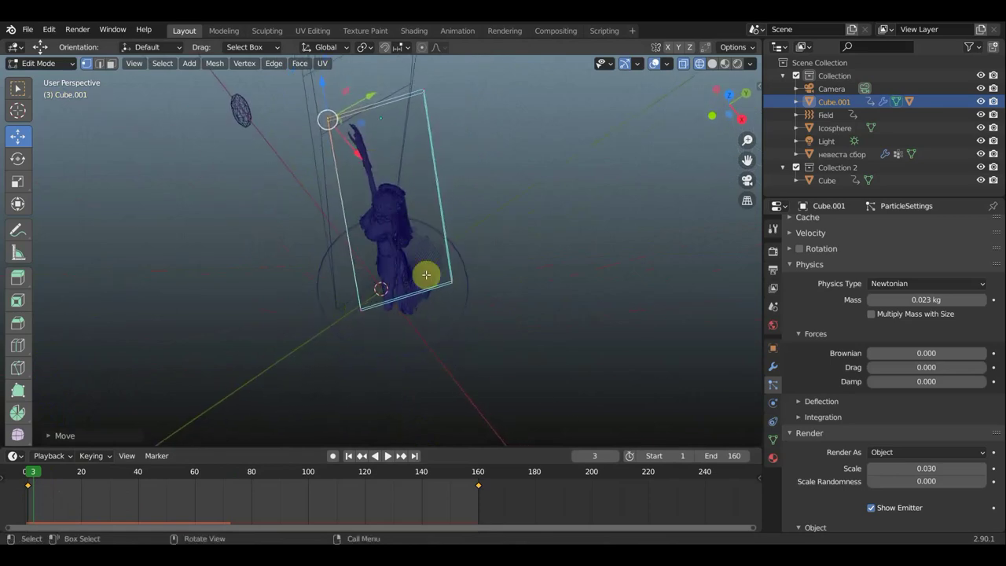
{"action": "mouse_move", "coordinate": [411, 257]}
{"action": "middle_mouse_down"}
{"action": "mouse_move", "coordinate": [472, 241]}
{"action": "mouse_move", "coordinate": [534, 202]}
{"action": "mouse_move", "coordinate": [525, 202]}
{"action": "mouse_move", "coordinate": [509, 284]}
{"action": "middle_mouse_up"}
{"action": "mouse_move", "coordinate": [378, 180]}
{"action": "middle_mouse_down"}
{"action": "mouse_move", "coordinate": [381, 215]}
{"action": "mouse_move", "coordinate": [287, 218]}
{"action": "middle_mouse_up"}
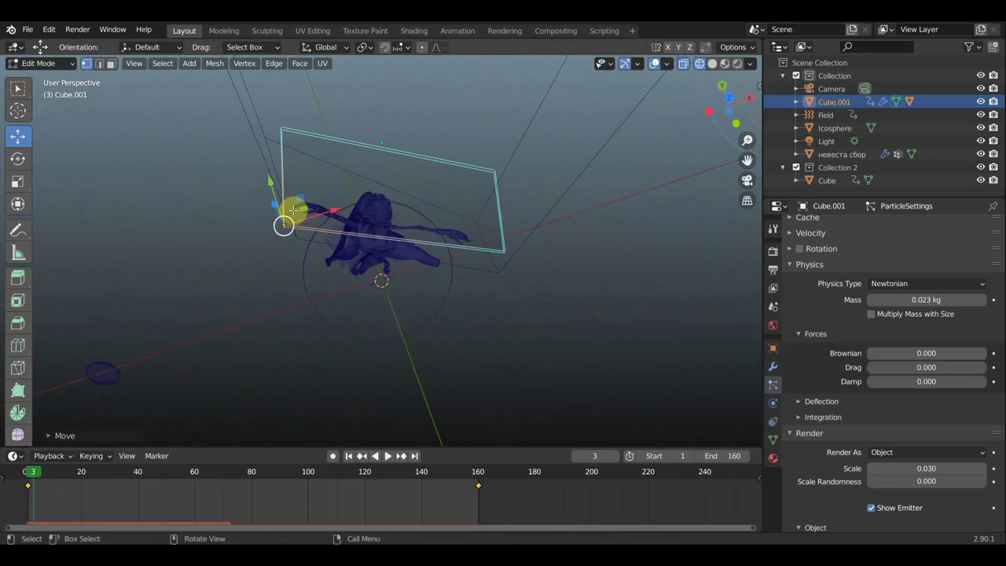
{"action": "mouse_move", "coordinate": [538, 165]}
{"action": "middle_mouse_down"}
{"action": "mouse_move", "coordinate": [519, 119]}
{"action": "mouse_move", "coordinate": [450, 98]}
{"action": "middle_mouse_up"}
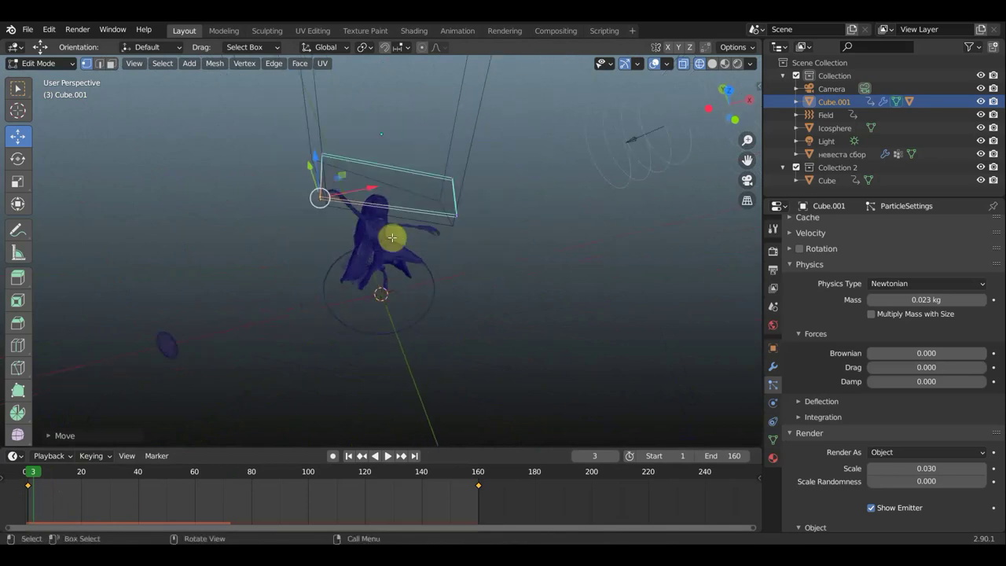
{"action": "scroll", "coordinate": [332, 207], "scroll_direction": "up", "scroll_amount": 3}
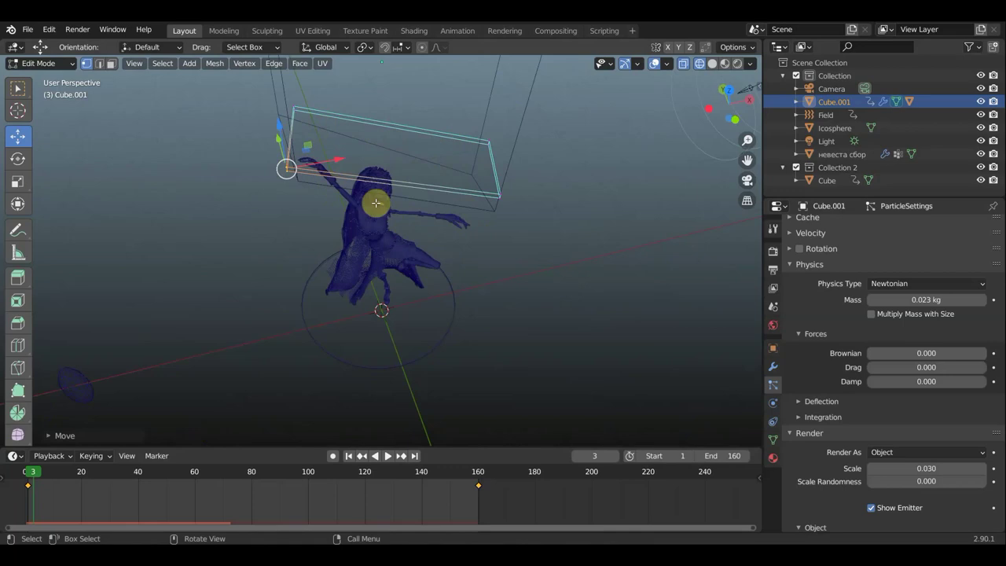
{"action": "mouse_move", "coordinate": [308, 220]}
{"action": "middle_mouse_down"}
{"action": "mouse_move", "coordinate": [283, 168]}
{"action": "mouse_move", "coordinate": [294, 175]}
{"action": "middle_mouse_up"}
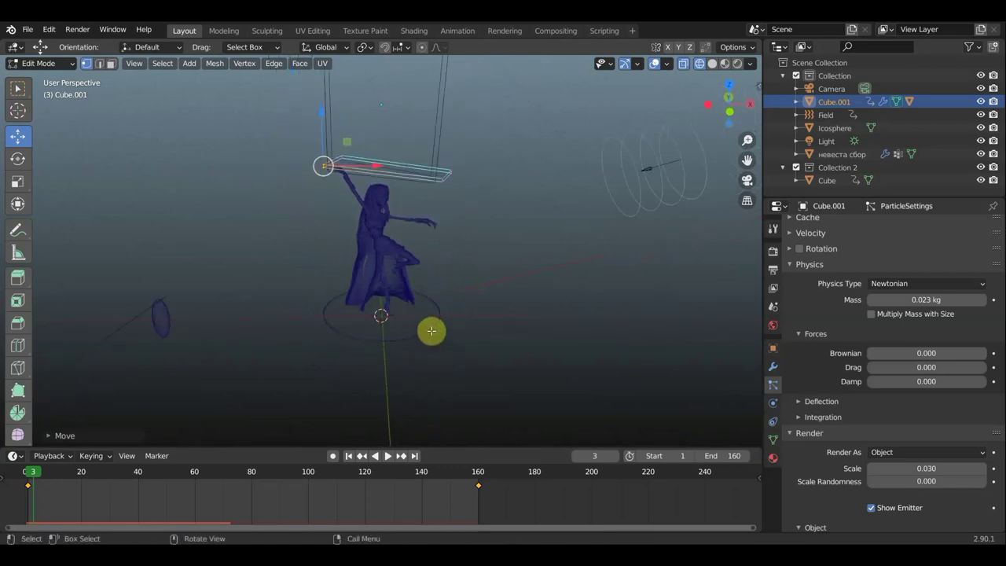
{"action": "key", "text": "space"}
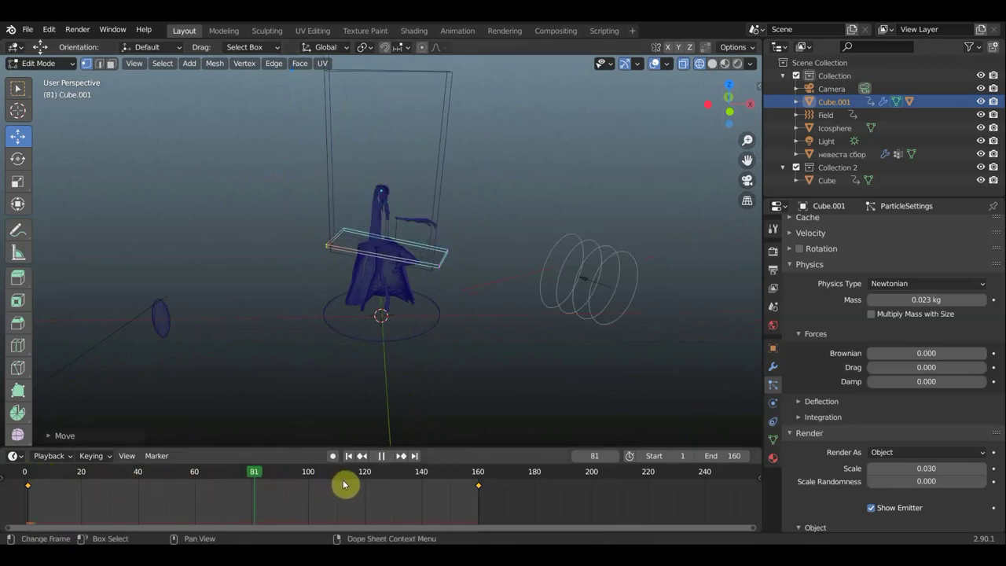
{"action": "key", "text": "space"}
At frame 146, move the emitter plane's right corner vertex outward
{"action": "left_click", "coordinate": [438, 485]}
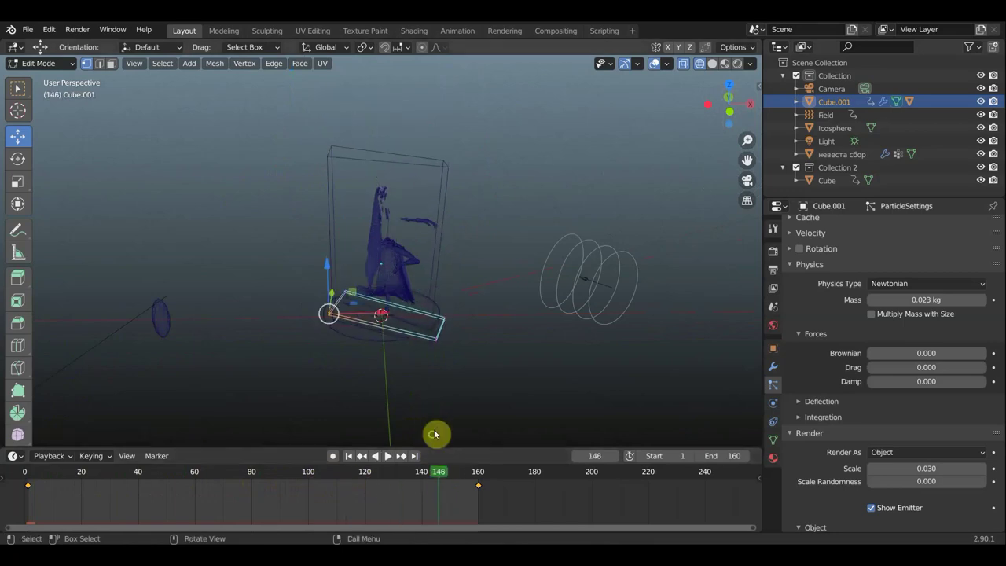
{"action": "mouse_move", "coordinate": [437, 409]}
{"action": "middle_mouse_down"}
{"action": "mouse_move", "coordinate": [419, 103]}
{"action": "mouse_move", "coordinate": [395, 117]}
{"action": "mouse_move", "coordinate": [402, 131]}
{"action": "middle_mouse_up"}
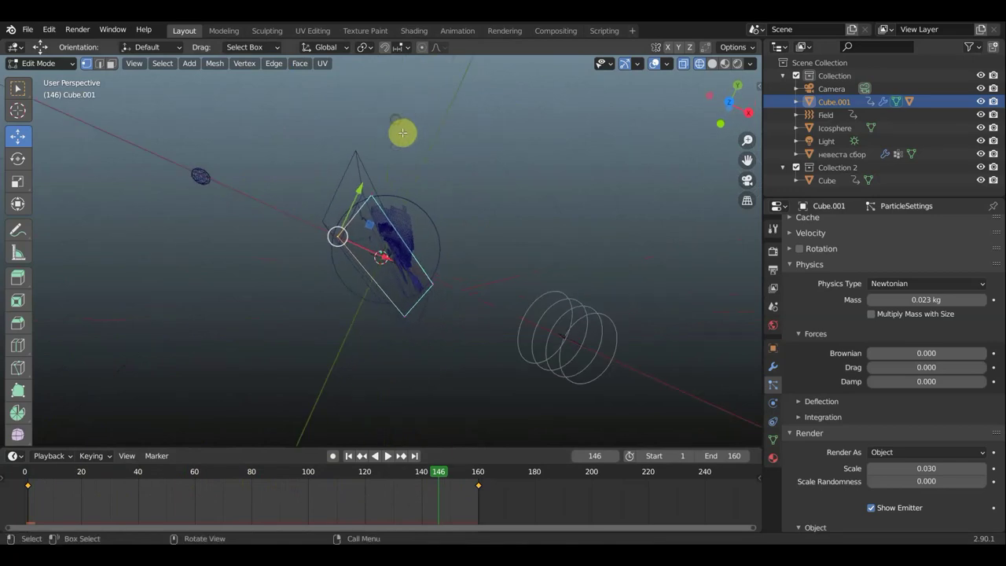
{"action": "scroll", "coordinate": [457, 294], "scroll_direction": "up", "scroll_amount": 1}
{"action": "scroll", "coordinate": [457, 293], "scroll_direction": "up", "scroll_amount": 1}
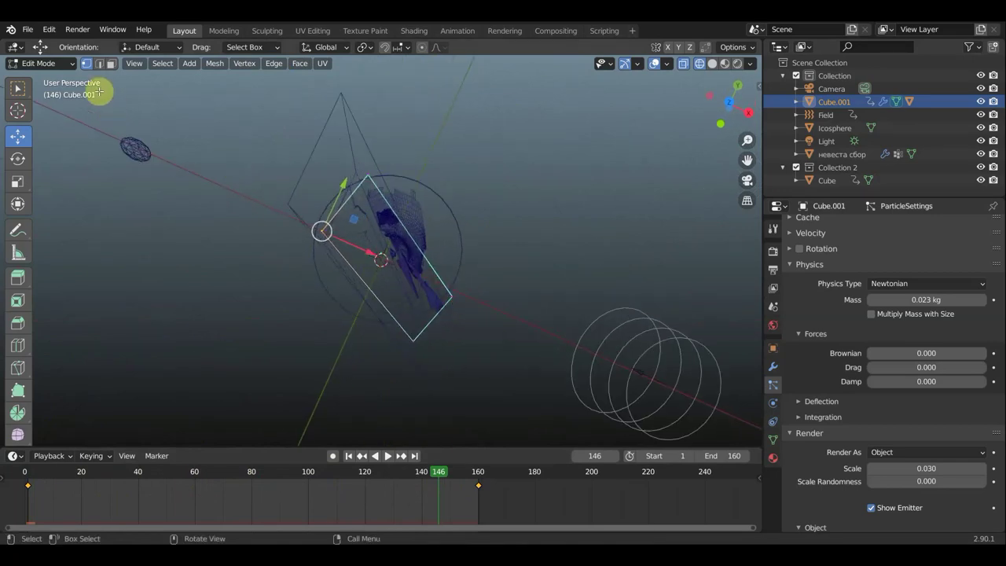
{"action": "left_click", "coordinate": [456, 261]}
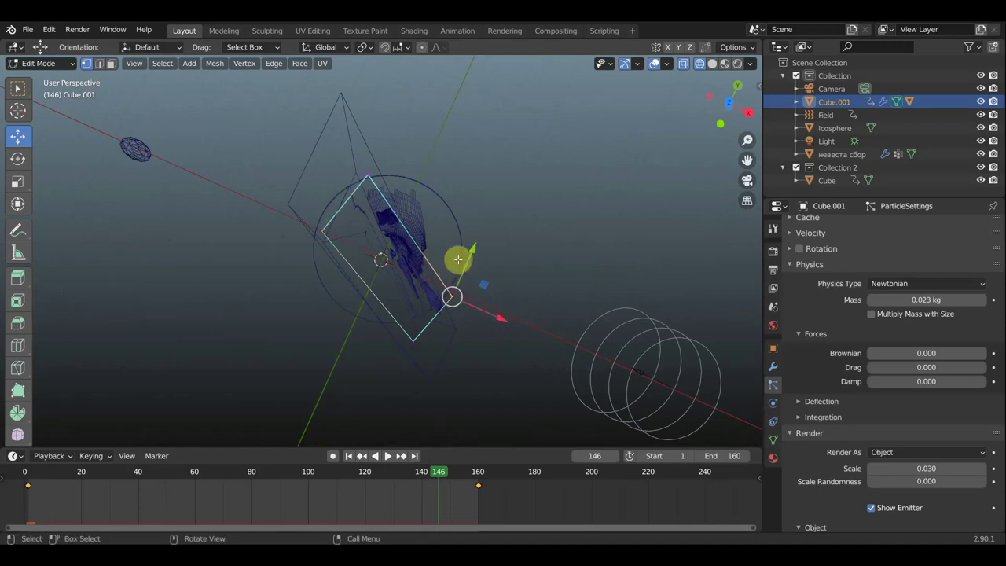
{"action": "key", "text": "g"}
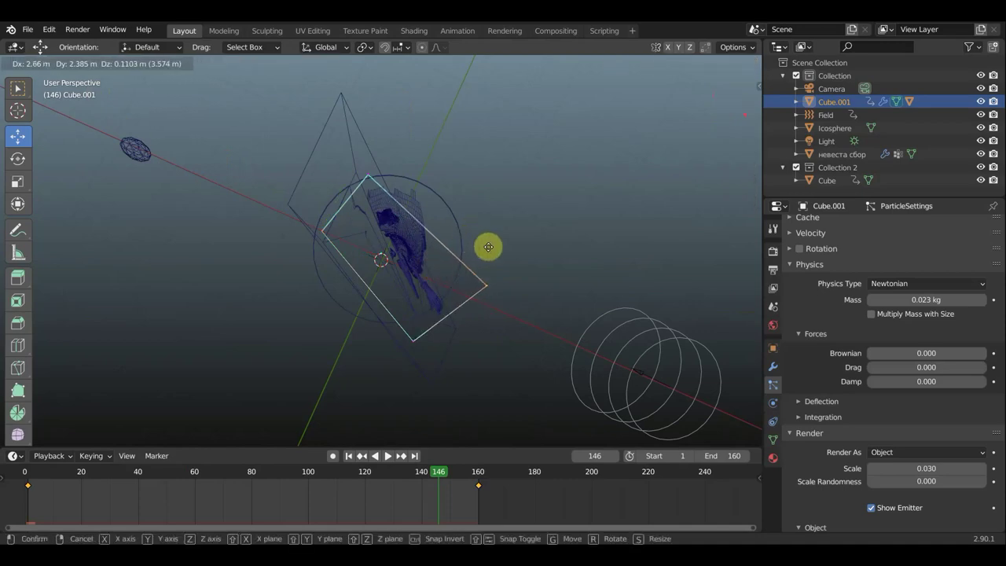
{"action": "left_click", "coordinate": [481, 244]}
Move the emitter plane's top corner vertex up and outward
{"action": "left_click", "coordinate": [368, 173]}
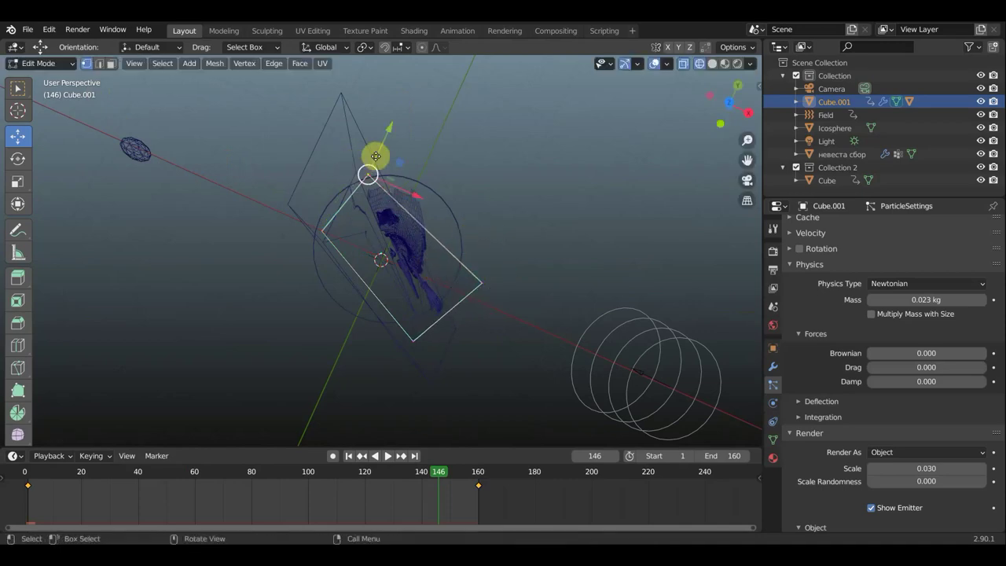
{"action": "key", "text": "g"}
{"action": "left_click", "coordinate": [390, 148]}
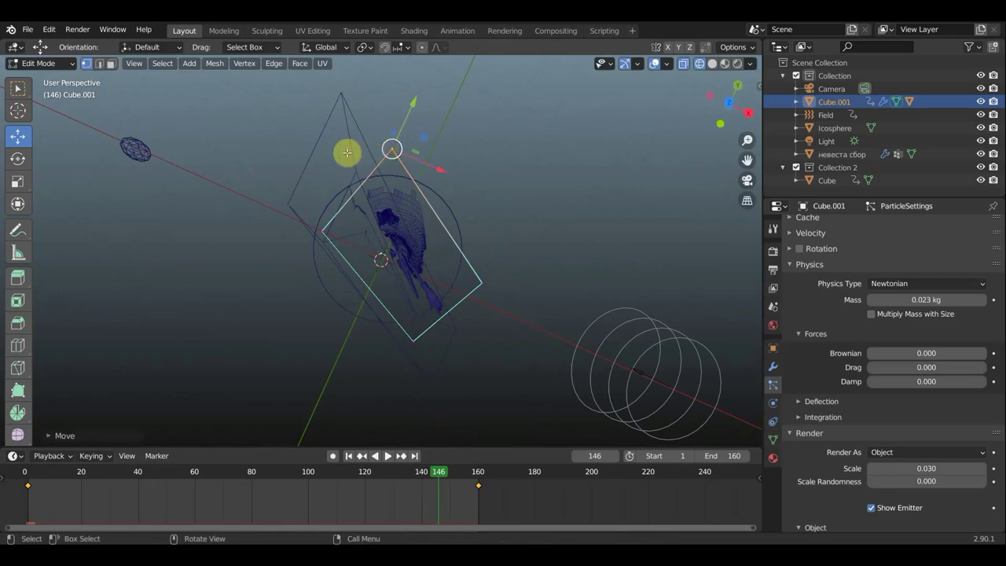
{"action": "left_click", "coordinate": [45, 64]}
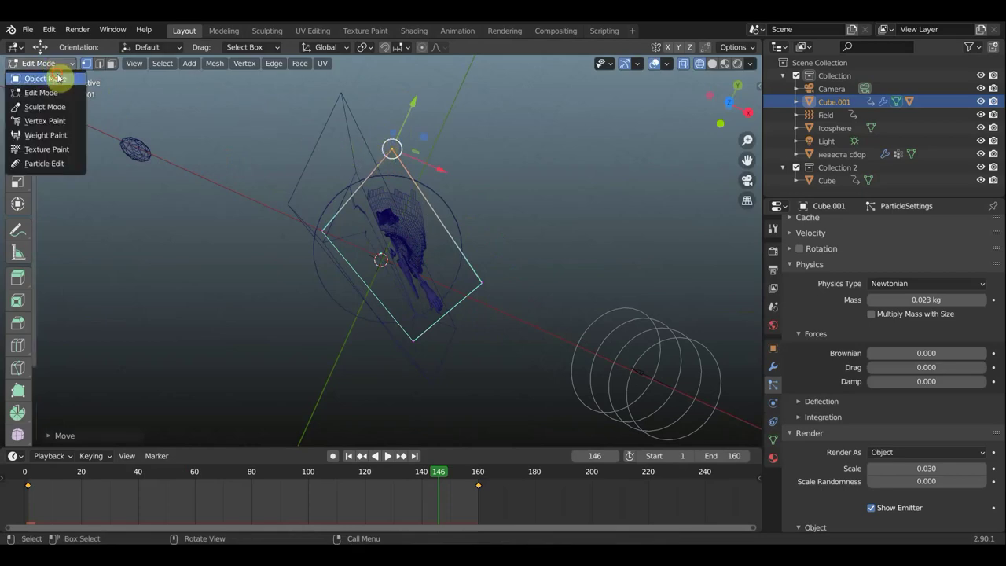
Return to Object Mode and jump to end frame 160 to see the particles scatter
{"action": "key", "text": "Tab"}
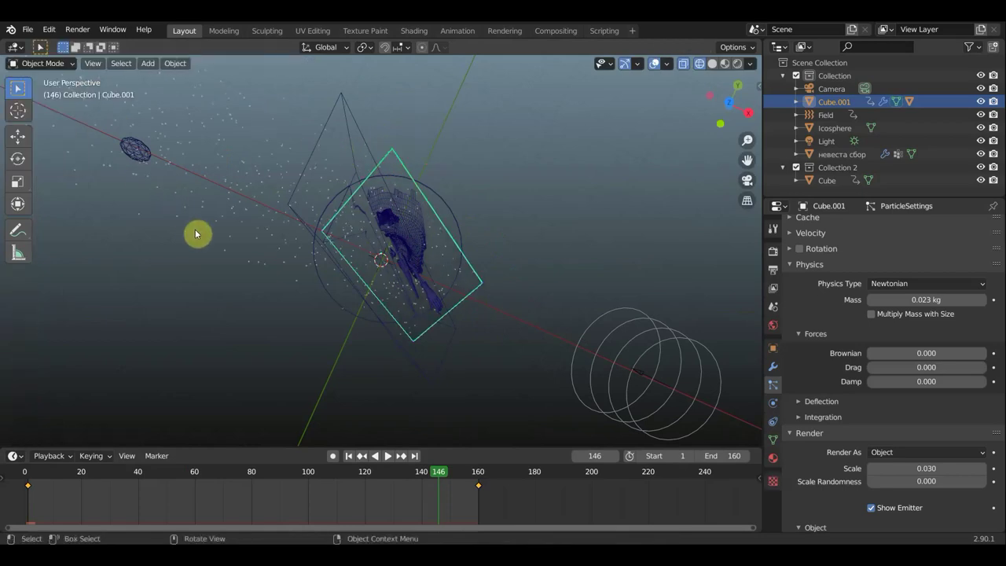
{"action": "middle_click_drag", "start_coordinate": [212, 227], "coordinate": [244, 97]}
{"action": "middle_click_drag", "start_coordinate": [345, 302], "coordinate": [375, 341]}
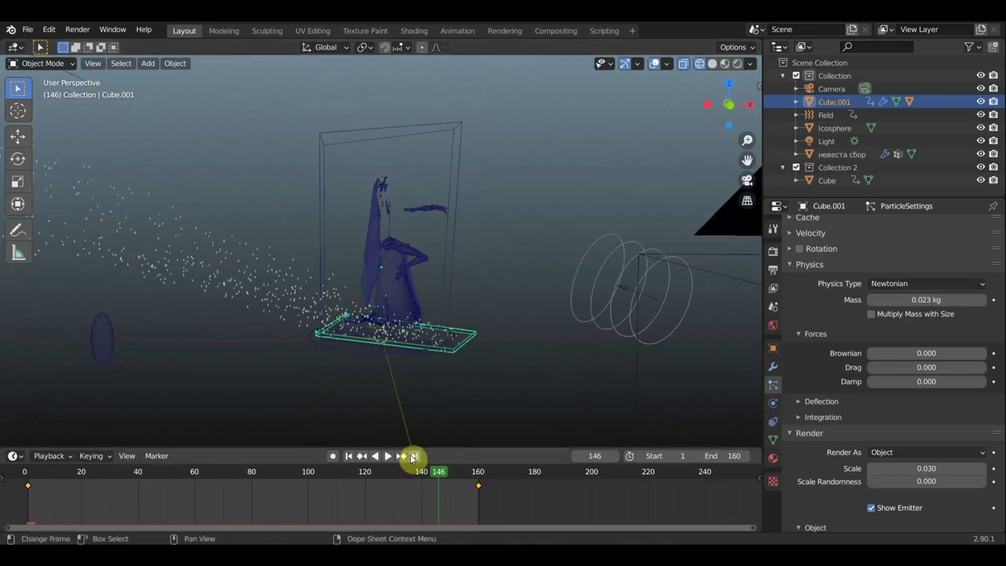
{"action": "left_click", "coordinate": [414, 456]}
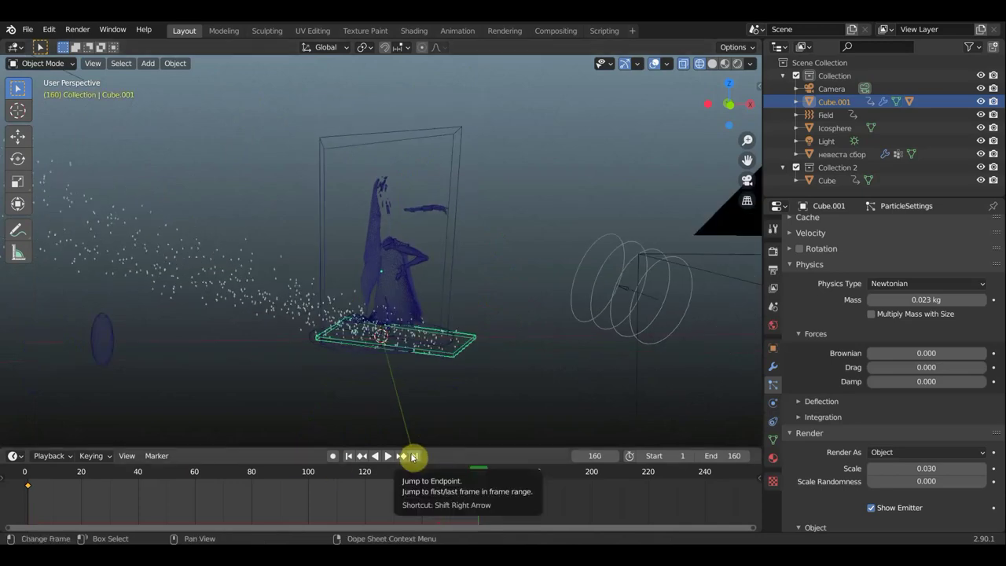
{"action": "mouse_move", "coordinate": [425, 395]}
{"action": "middle_mouse_down"}
{"action": "mouse_move", "coordinate": [386, 72]}
{"action": "mouse_move", "coordinate": [404, 58]}
{"action": "middle_mouse_up"}
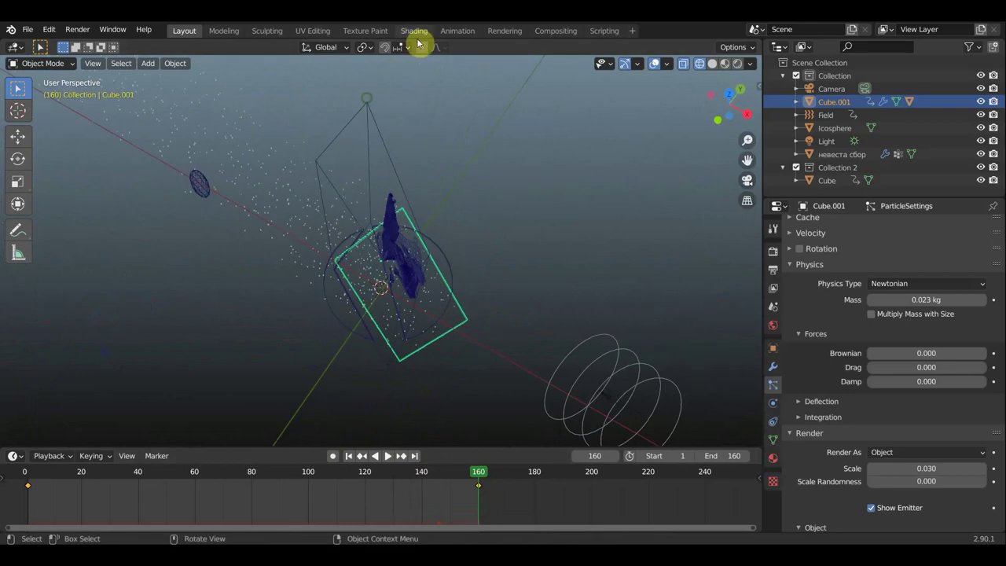
{"action": "mouse_move", "coordinate": [452, 137]}
{"action": "middle_mouse_down"}
{"action": "mouse_move", "coordinate": [447, 207]}
{"action": "mouse_move", "coordinate": [398, 229]}
{"action": "middle_mouse_up"}
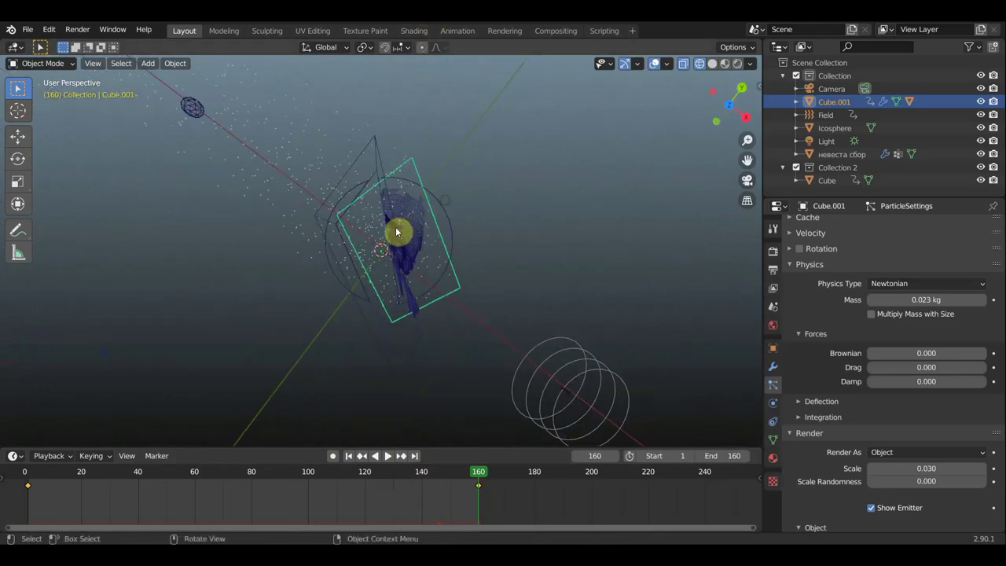
Move the Collection 2 Cube about 1.2 m across the particle cloud
{"action": "left_click", "coordinate": [326, 204]}
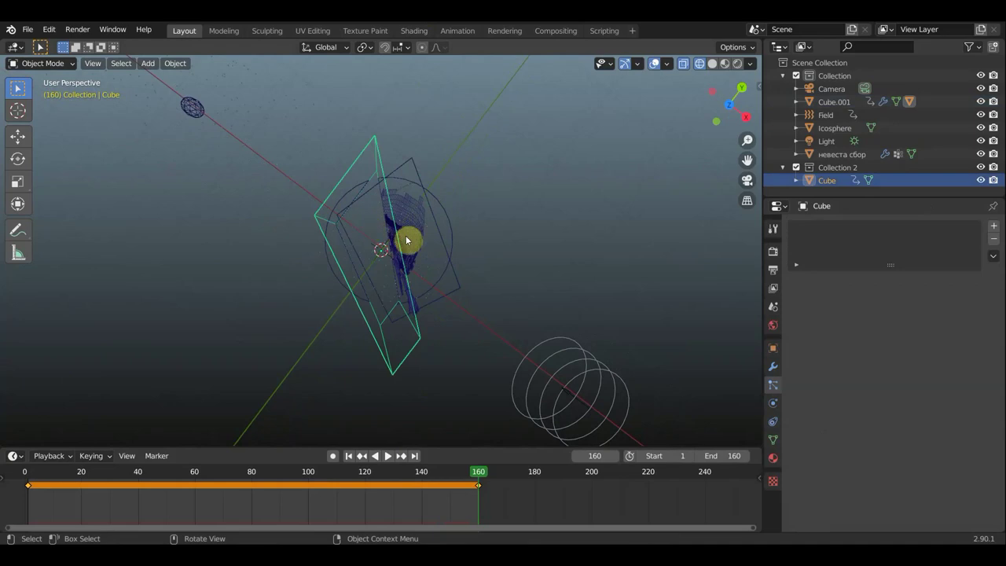
{"action": "key", "text": "g"}
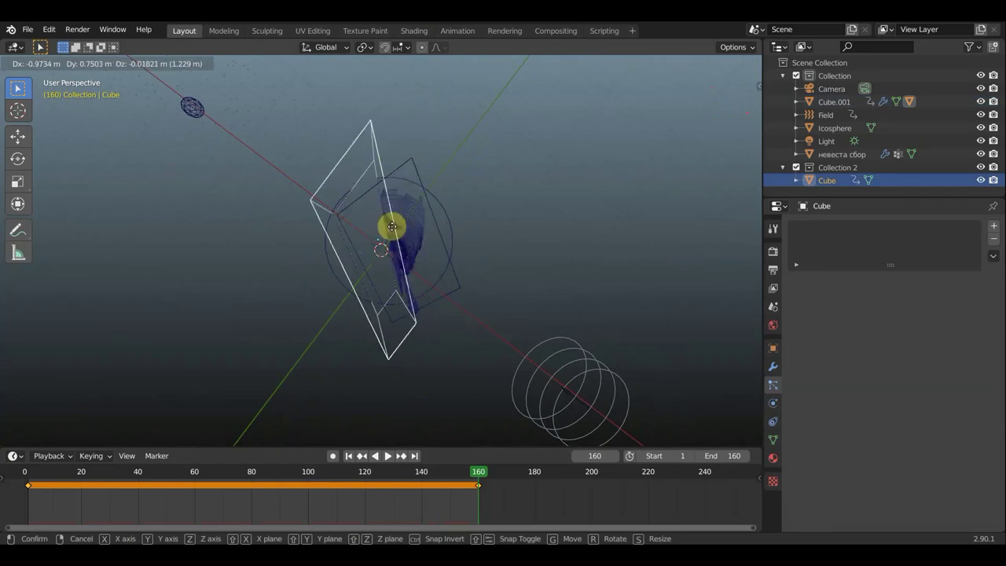
{"action": "left_click", "coordinate": [401, 232]}
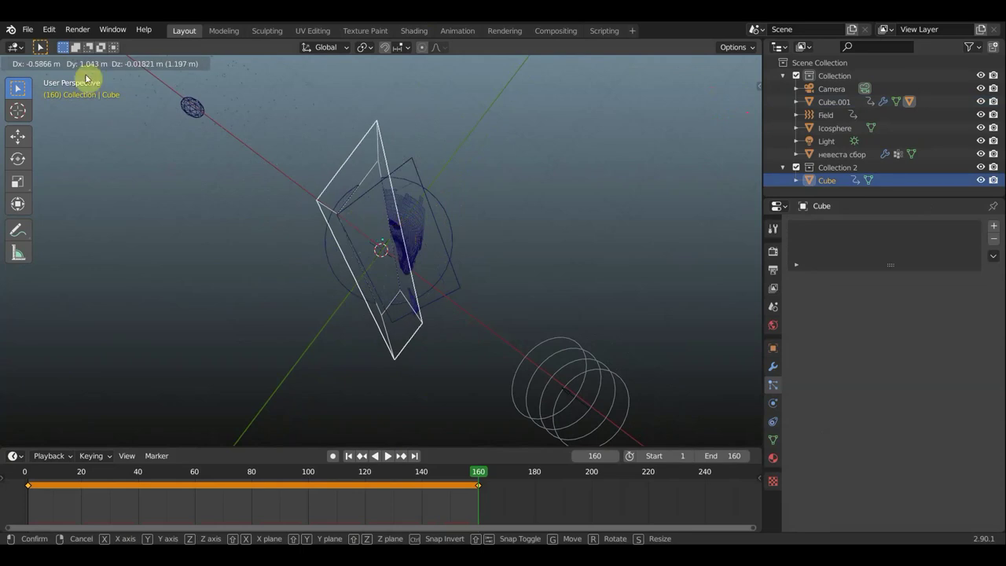
{"action": "left_click", "coordinate": [38, 64]}
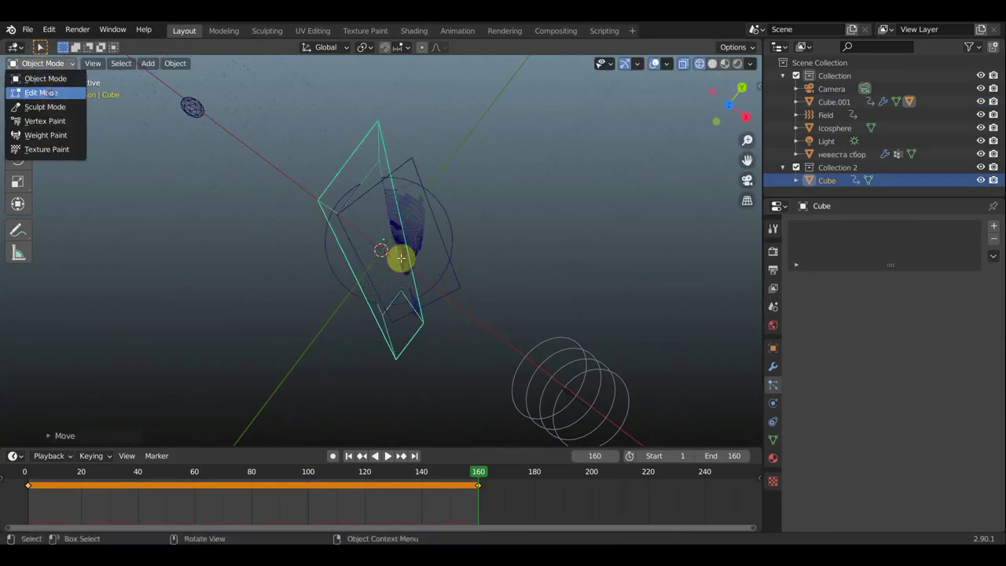
Put the Cube in Edit Mode, select its lower-edge vertices, and edge-slide them
{"action": "key", "text": "Tab"}
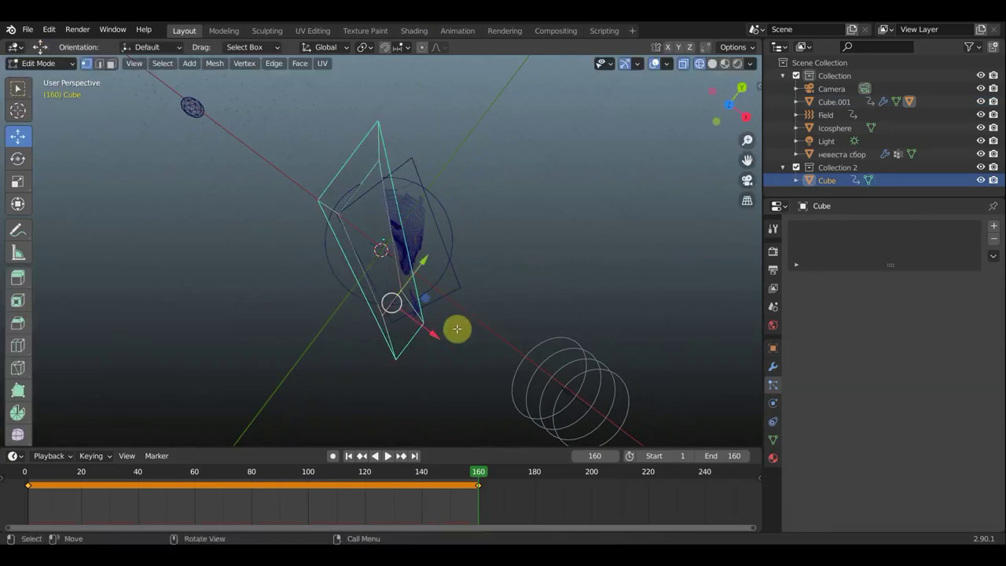
{"action": "mouse_move", "coordinate": [456, 336]}
{"action": "left_mouse_down"}
{"action": "mouse_move", "coordinate": [409, 289]}
{"action": "mouse_move", "coordinate": [430, 288]}
{"action": "left_mouse_up"}
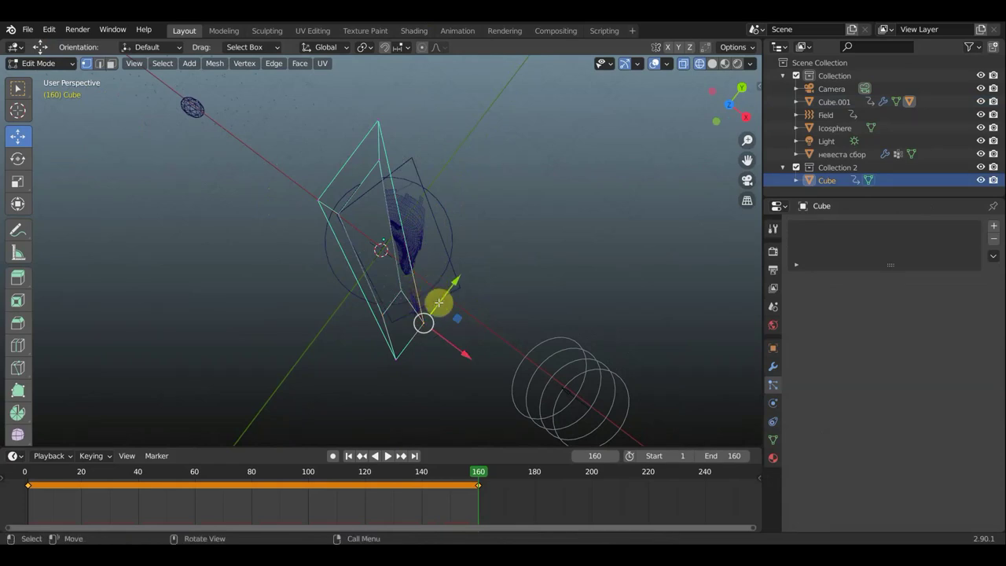
{"action": "mouse_move", "coordinate": [475, 320]}
{"action": "left_mouse_down"}
{"action": "mouse_move", "coordinate": [422, 285]}
{"action": "mouse_move", "coordinate": [405, 257]}
{"action": "left_mouse_up"}
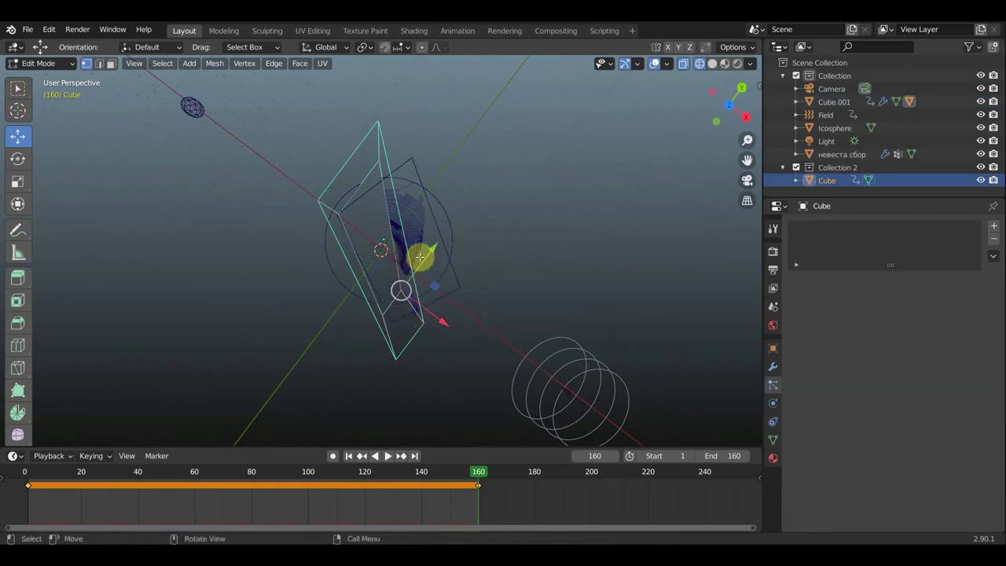
{"action": "mouse_move", "coordinate": [467, 355]}
{"action": "left_mouse_down"}
{"action": "mouse_move", "coordinate": [421, 289]}
{"action": "mouse_move", "coordinate": [443, 285]}
{"action": "left_mouse_up"}
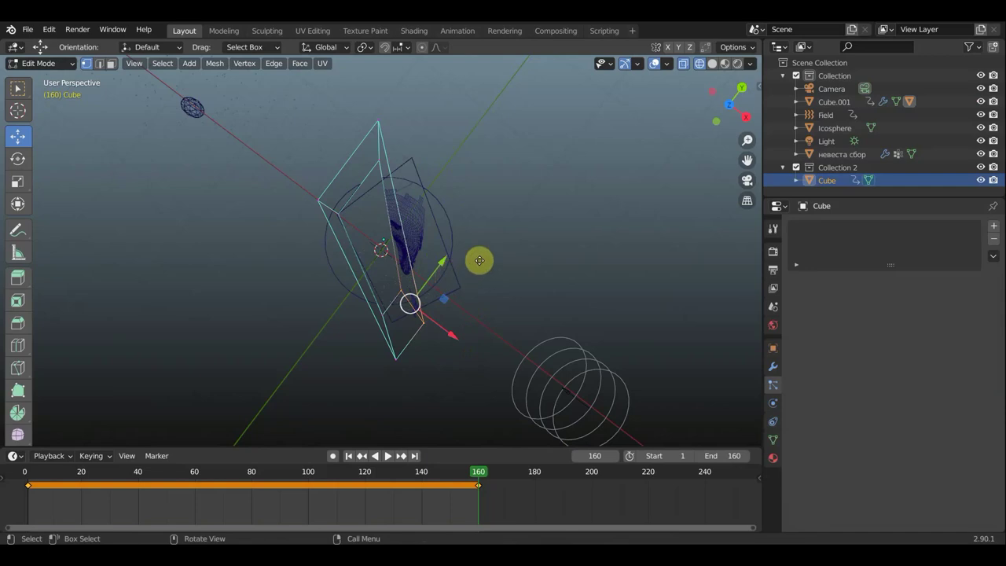
{"action": "key", "text": "g"}
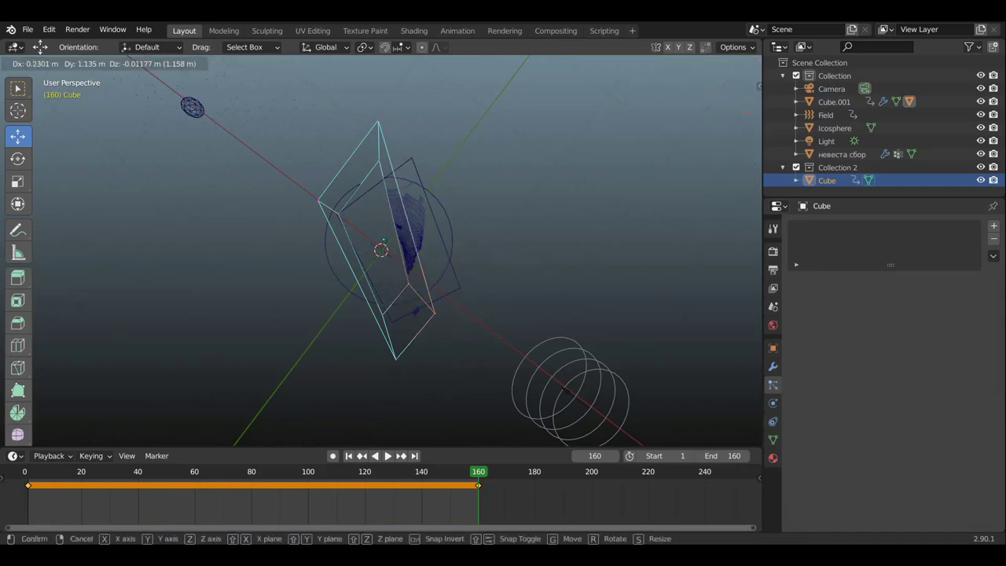
{"action": "key", "text": "g"}
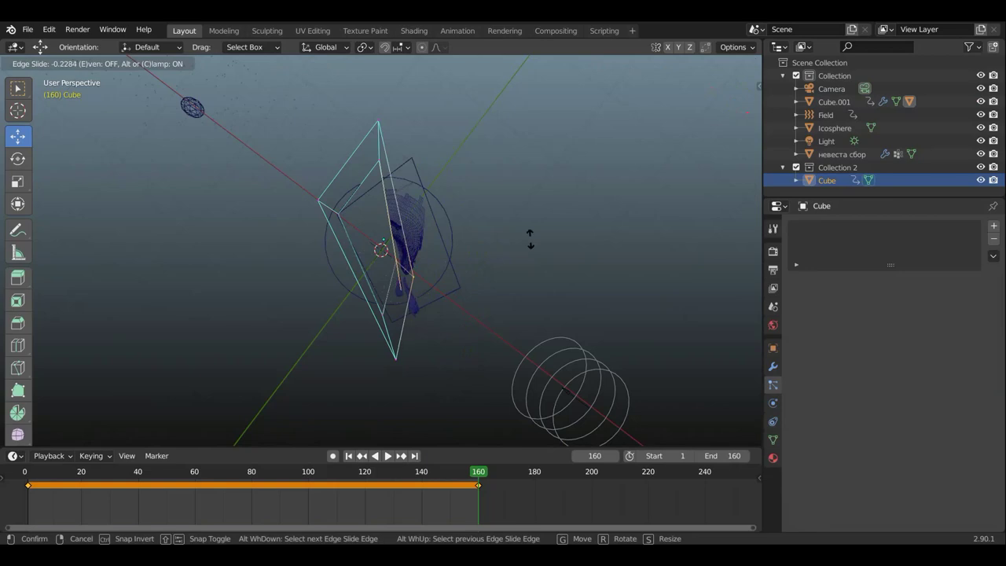
{"action": "left_click", "coordinate": [498, 255]}
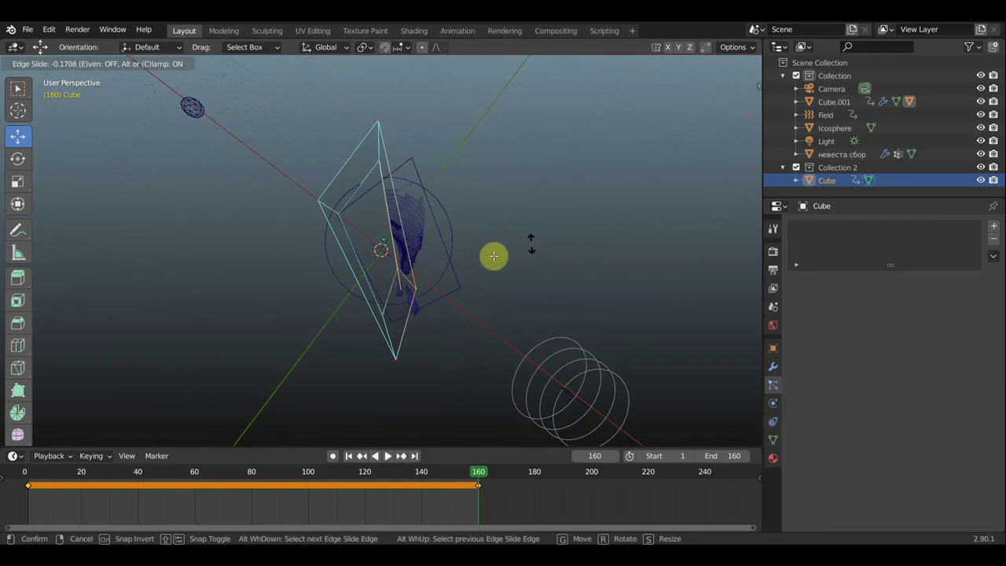
{"action": "left_click", "coordinate": [494, 255]}
In top view, move the bottom edge and the top-left corner vertex outward
{"action": "key", "text": "KP_7"}
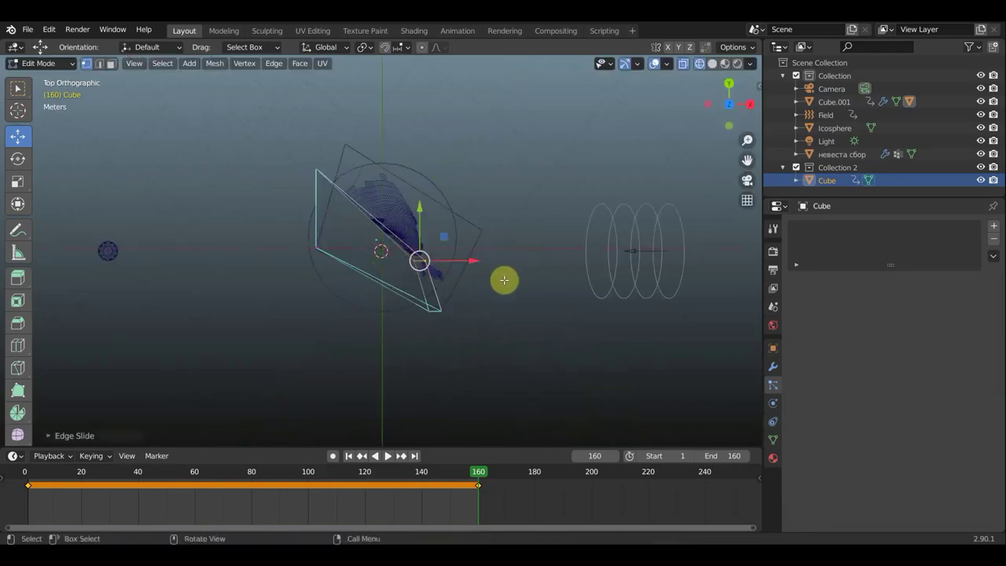
{"action": "key", "text": "g"}
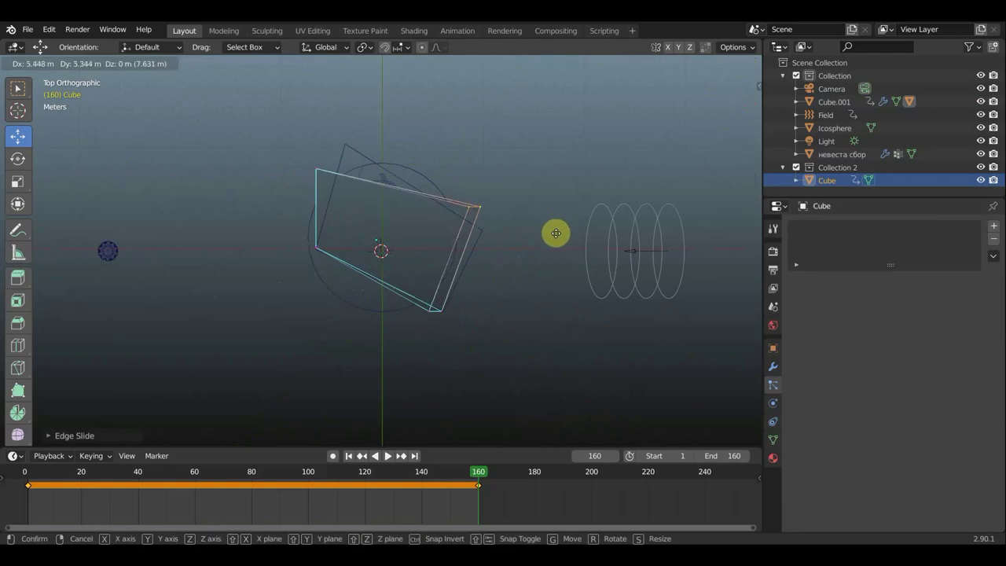
{"action": "left_click", "coordinate": [410, 193]}
{"action": "left_click_drag", "start_coordinate": [292, 147], "coordinate": [340, 183]}
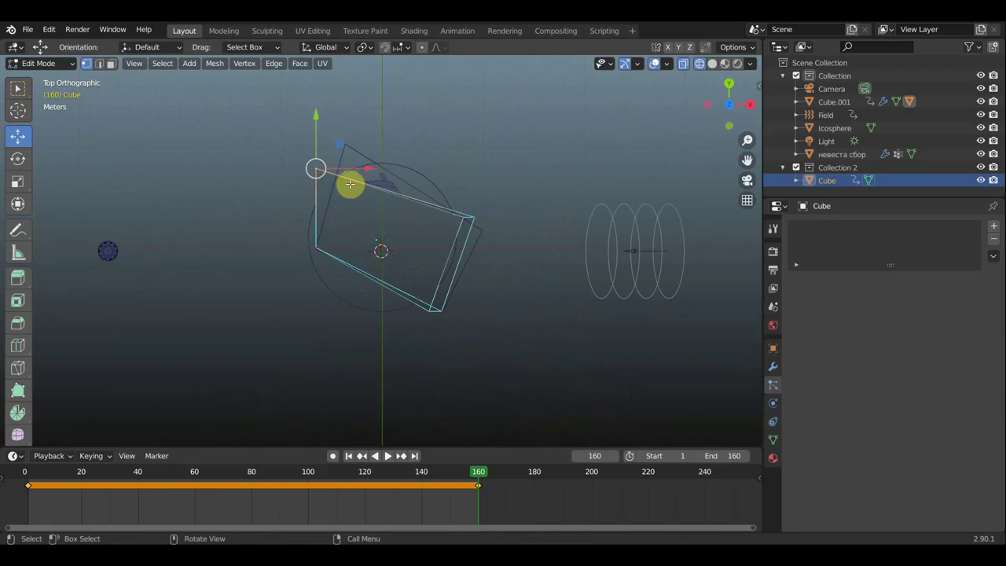
{"action": "key", "text": "g"}
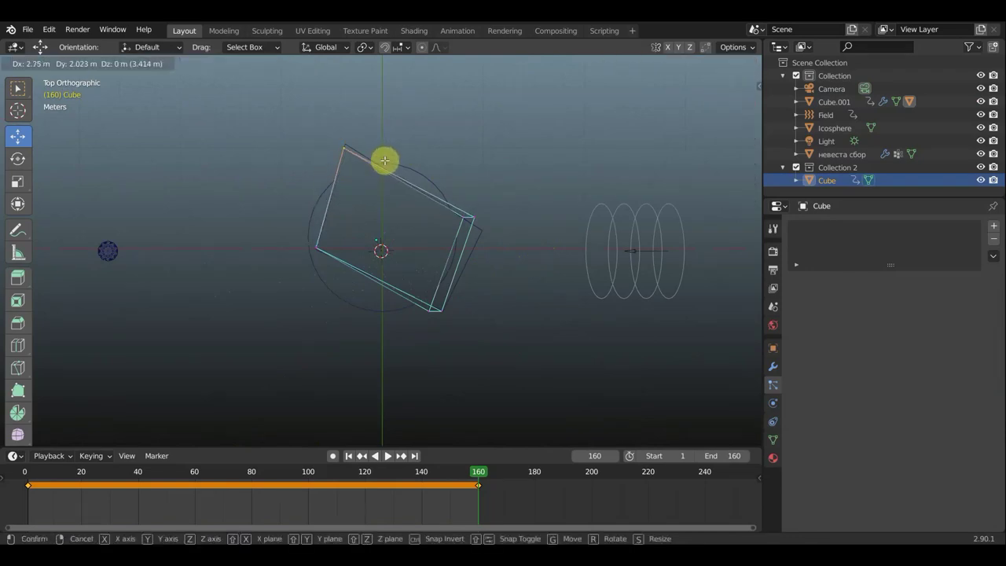
{"action": "left_click", "coordinate": [384, 177]}
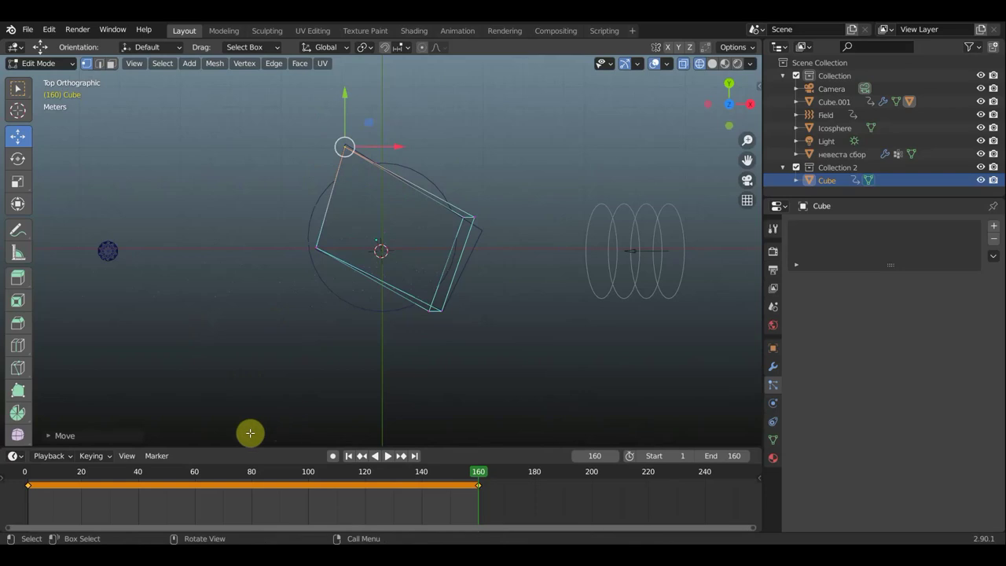
Return to frame 1 and shift the selected cube vertices slightly left
{"action": "left_click", "coordinate": [29, 481]}
{"action": "mouse_move", "coordinate": [355, 344]}
{"action": "middle_mouse_down"}
{"action": "mouse_move", "coordinate": [373, 270]}
{"action": "mouse_move", "coordinate": [343, 259]}
{"action": "middle_mouse_up"}
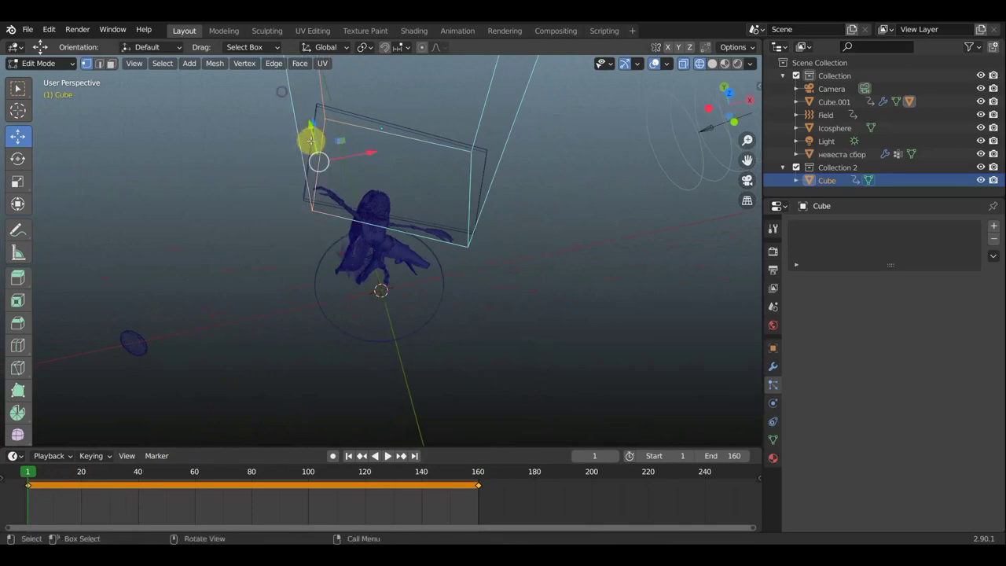
{"action": "left_click_drag", "start_coordinate": [349, 212], "coordinate": [336, 207]}
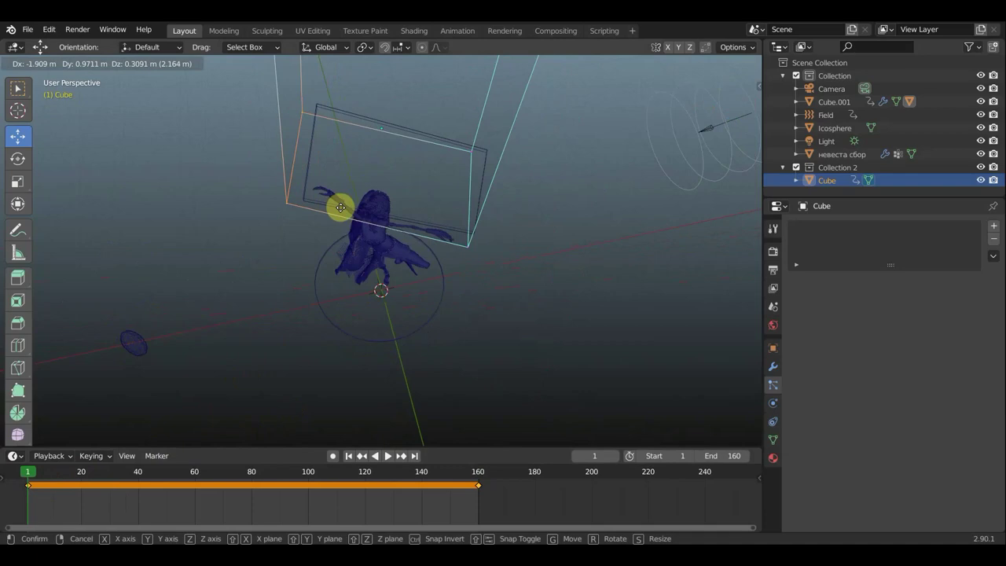
{"action": "left_click_drag", "start_coordinate": [337, 207], "coordinate": [339, 209]}
{"action": "mouse_move", "coordinate": [493, 273]}
{"action": "middle_mouse_down"}
{"action": "mouse_move", "coordinate": [424, 446]}
{"action": "mouse_move", "coordinate": [369, 482]}
{"action": "middle_mouse_up"}
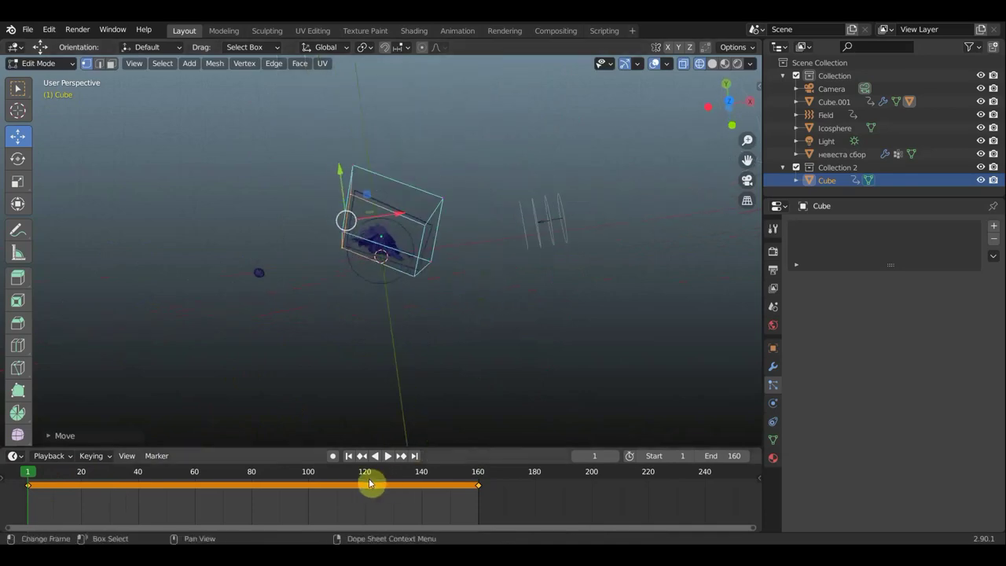
Jump to frame 104 and inspect the particles streaming inside the reshaped cube
{"action": "left_click", "coordinate": [319, 478]}
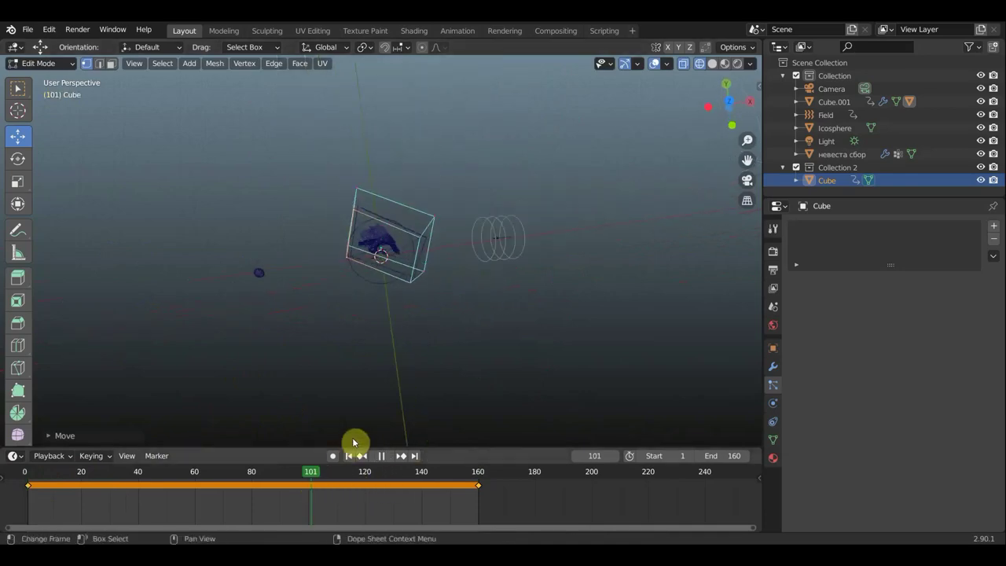
{"action": "scroll", "coordinate": [392, 309], "scroll_direction": "up", "scroll_amount": 5}
{"action": "middle_click_drag", "start_coordinate": [400, 336], "coordinate": [413, 213]}
{"action": "scroll", "coordinate": [427, 261], "scroll_direction": "down", "scroll_amount": 2}
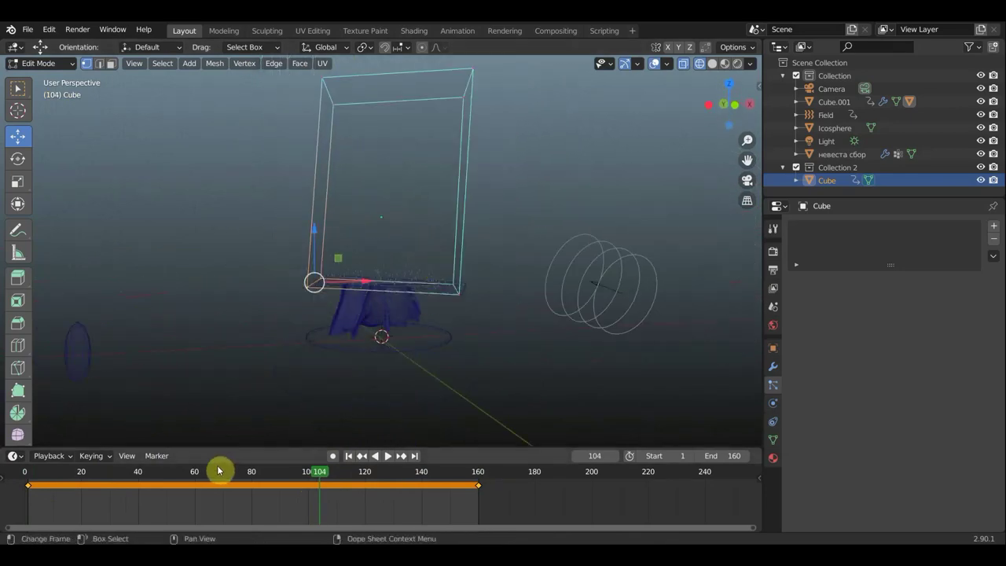
{"action": "left_click", "coordinate": [51, 67]}
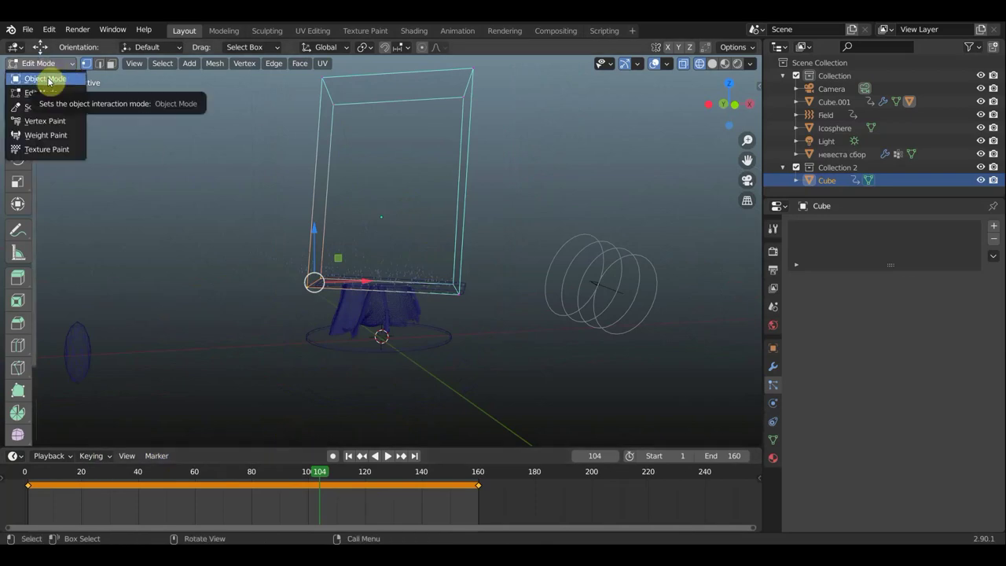
In solid shading, put Cube.001 into Edit Mode and box-select its top-right corner vertices
{"action": "key", "text": "Tab"}
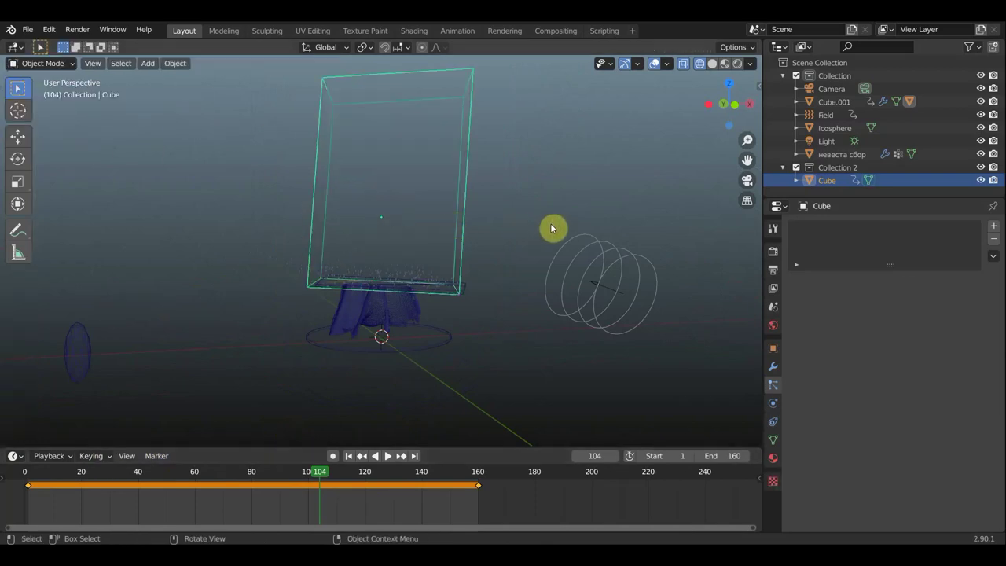
{"action": "mouse_move", "coordinate": [471, 292]}
{"action": "middle_mouse_down"}
{"action": "mouse_move", "coordinate": [474, 338]}
{"action": "mouse_move", "coordinate": [663, 78]}
{"action": "middle_mouse_up"}
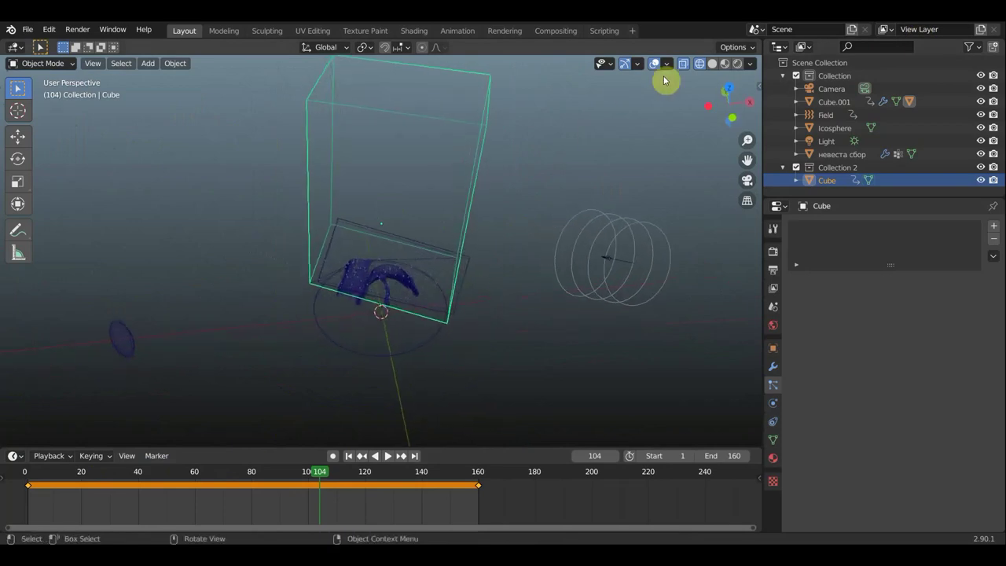
{"action": "left_click", "coordinate": [711, 64]}
{"action": "left_click", "coordinate": [432, 284]}
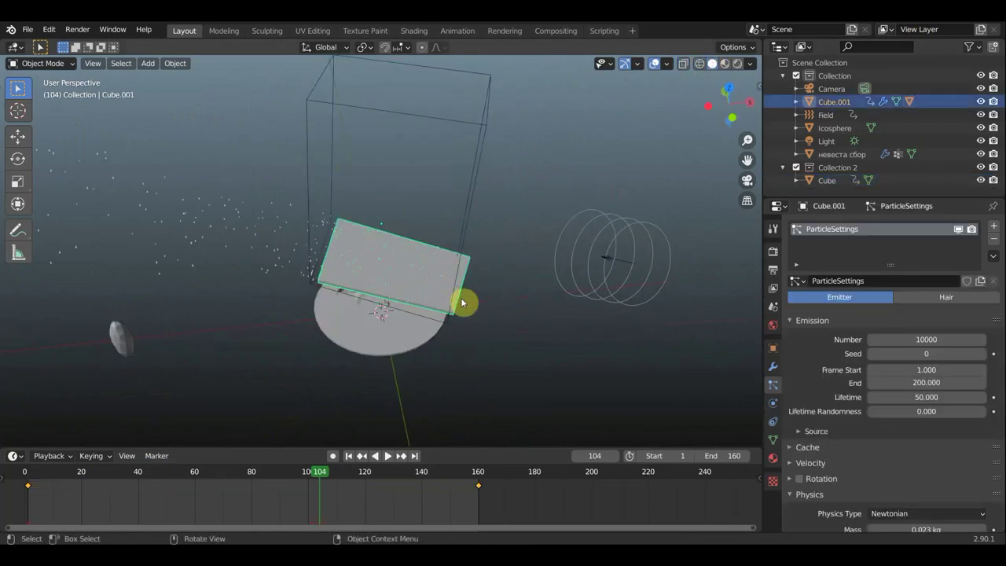
{"action": "mouse_move", "coordinate": [425, 298]}
{"action": "middle_mouse_down"}
{"action": "mouse_move", "coordinate": [437, 298]}
{"action": "mouse_move", "coordinate": [442, 321]}
{"action": "mouse_move", "coordinate": [511, 362]}
{"action": "middle_mouse_up"}
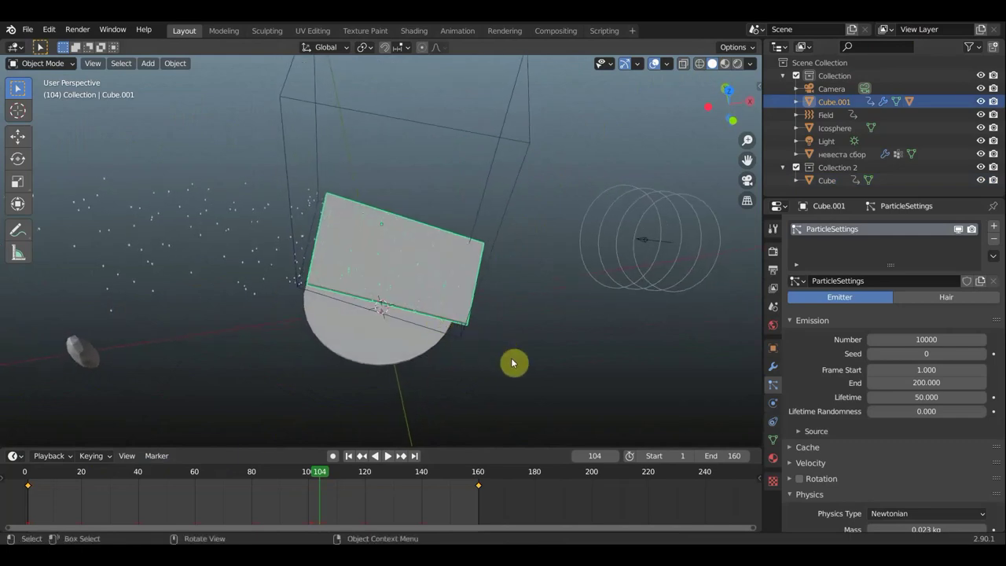
{"action": "left_click_drag", "start_coordinate": [509, 355], "coordinate": [464, 235]}
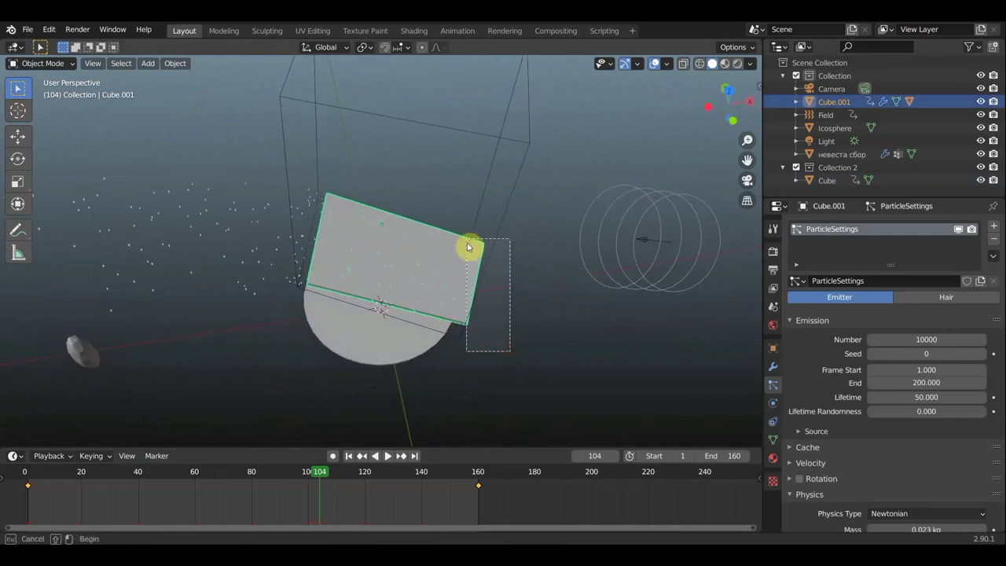
{"action": "left_click", "coordinate": [462, 282]}
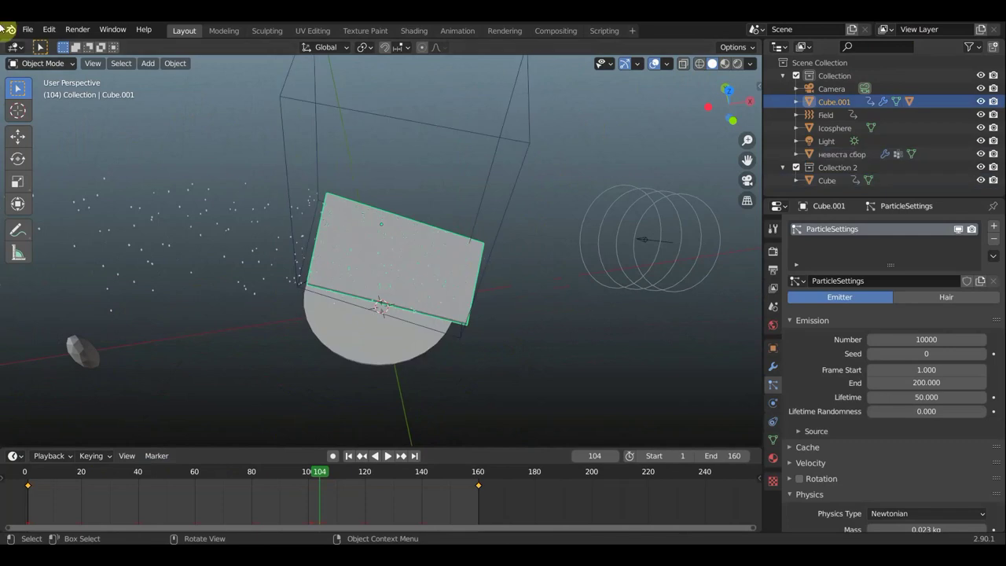
{"action": "left_click", "coordinate": [47, 62]}
{"action": "left_click", "coordinate": [52, 93]}
{"action": "left_click_drag", "start_coordinate": [521, 325], "coordinate": [457, 224]}
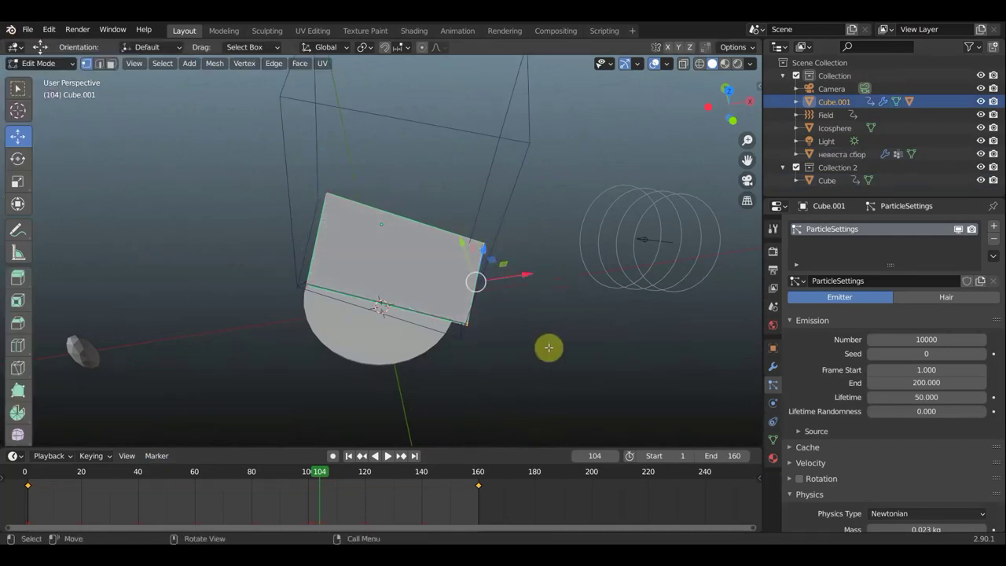
Move the selected top-right vertices of Cube.001 toward the cloth figure
{"action": "key", "text": "g"}
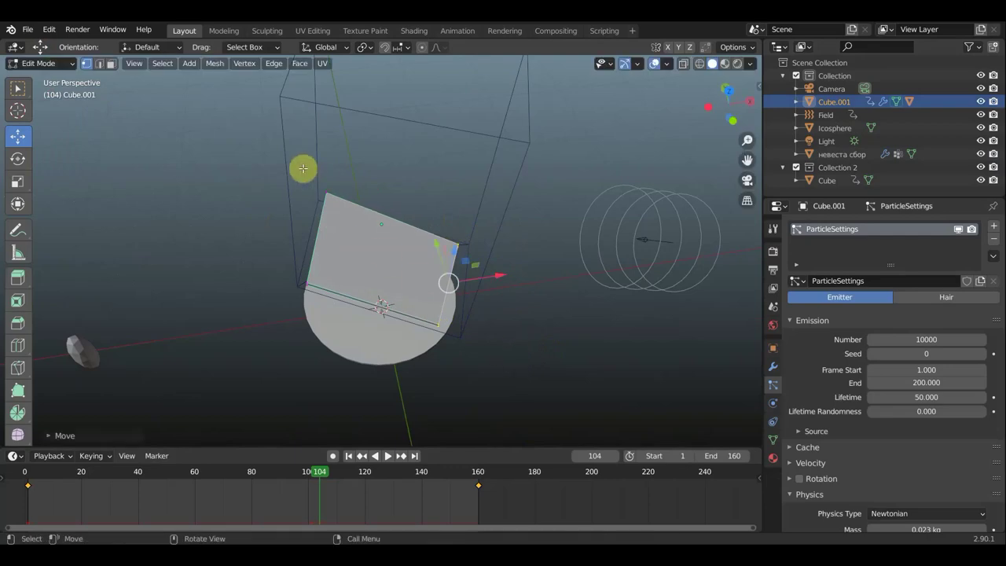
{"action": "left_click", "coordinate": [368, 244]}
{"action": "mouse_move", "coordinate": [456, 265]}
{"action": "middle_mouse_down"}
{"action": "mouse_move", "coordinate": [460, 211]}
{"action": "mouse_move", "coordinate": [467, 233]}
{"action": "mouse_move", "coordinate": [451, 246]}
{"action": "middle_mouse_up"}
{"action": "key", "text": "g"}
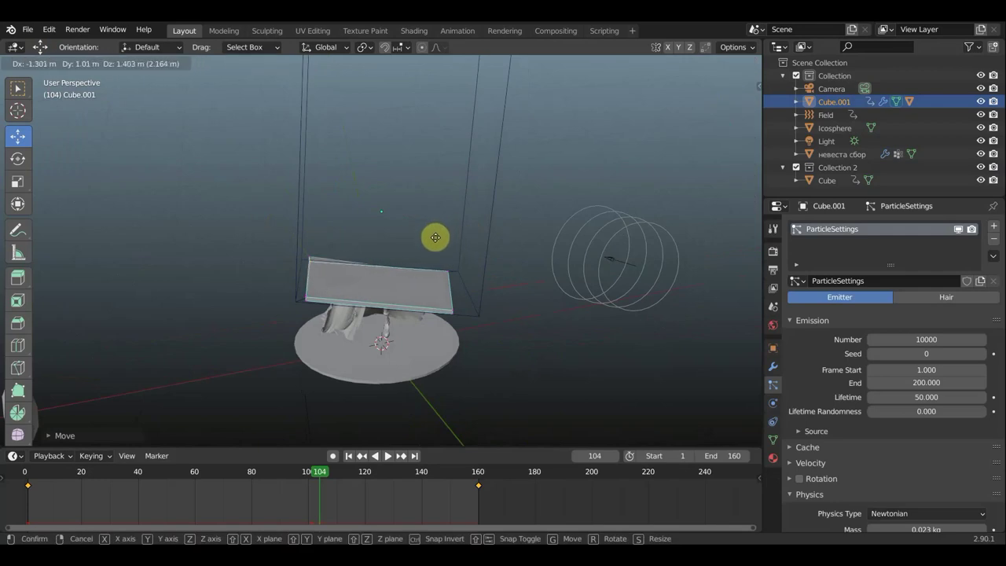
{"action": "left_click", "coordinate": [433, 236]}
With X-ray on, box-select and move the emitter's left-side and right-side vertices
{"action": "left_click", "coordinate": [704, 67]}
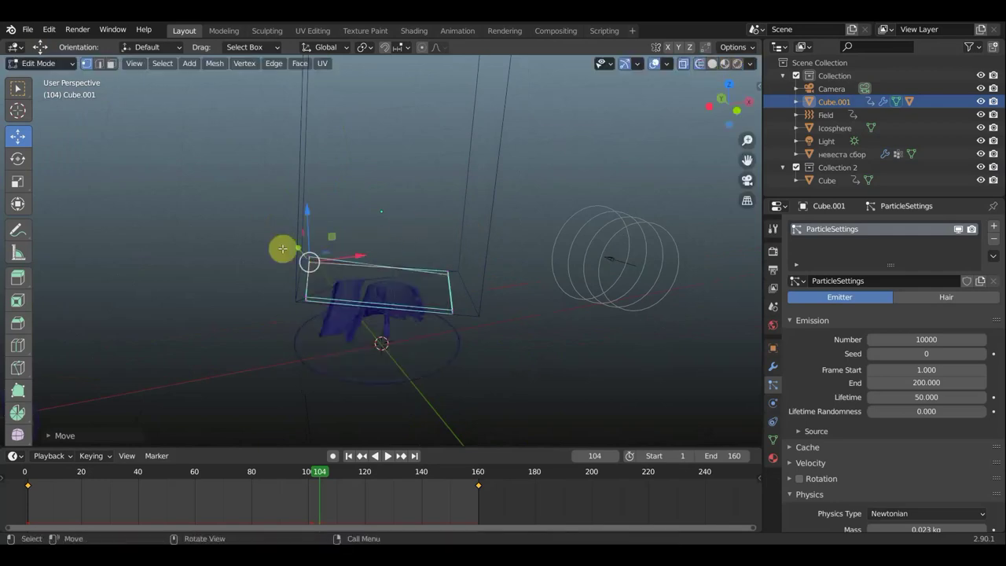
{"action": "left_click_drag", "start_coordinate": [263, 209], "coordinate": [338, 322]}
{"action": "key", "text": "g"}
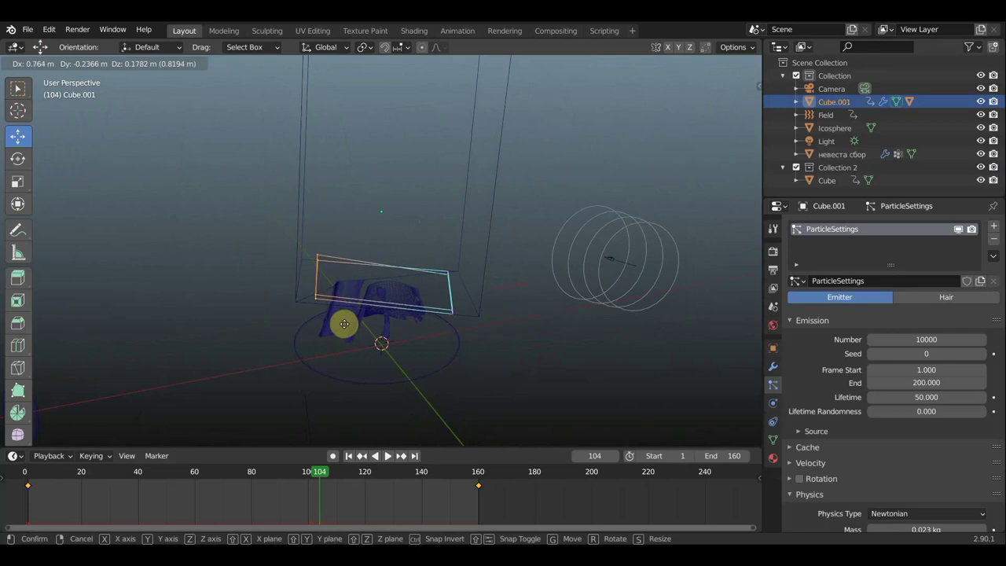
{"action": "left_click", "coordinate": [350, 324]}
{"action": "left_click_drag", "start_coordinate": [500, 349], "coordinate": [424, 230]}
{"action": "key", "text": "g"}
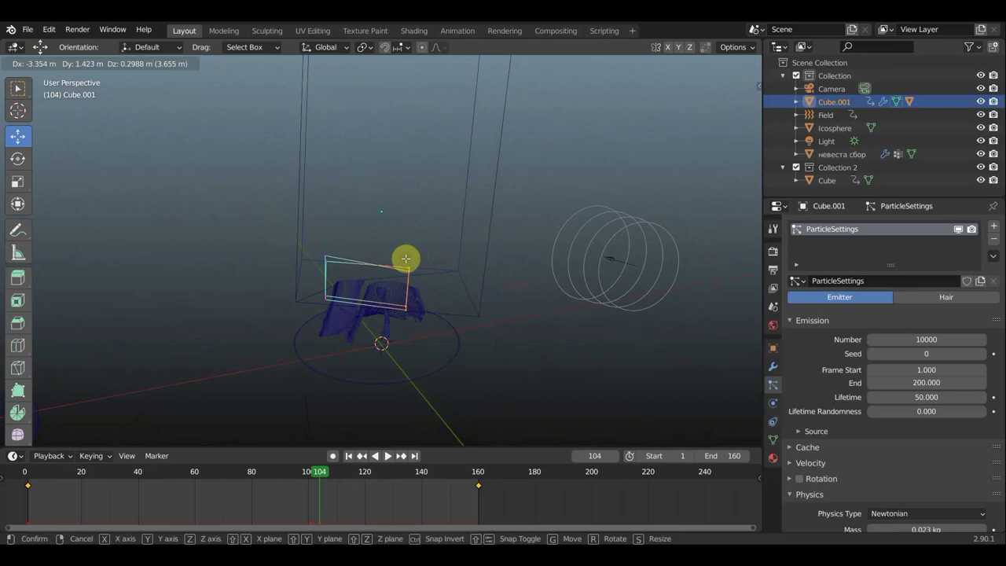
{"action": "left_click", "coordinate": [404, 258]}
Nudge the vertices toward the cloth and return to Object Mode to check the emitter
{"action": "middle_click_drag", "start_coordinate": [492, 323], "coordinate": [459, 402]}
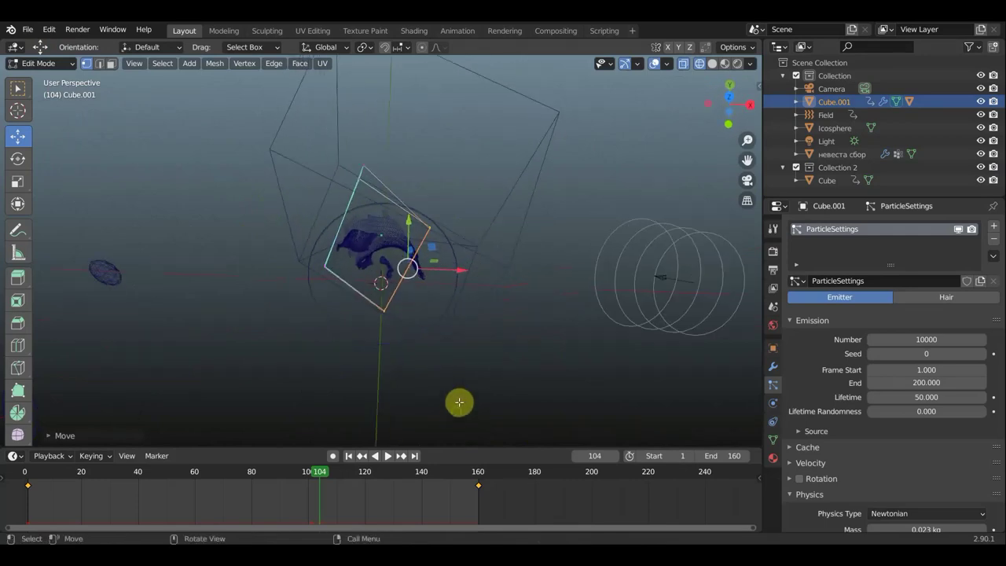
{"action": "left_click_drag", "start_coordinate": [384, 310], "coordinate": [373, 285]}
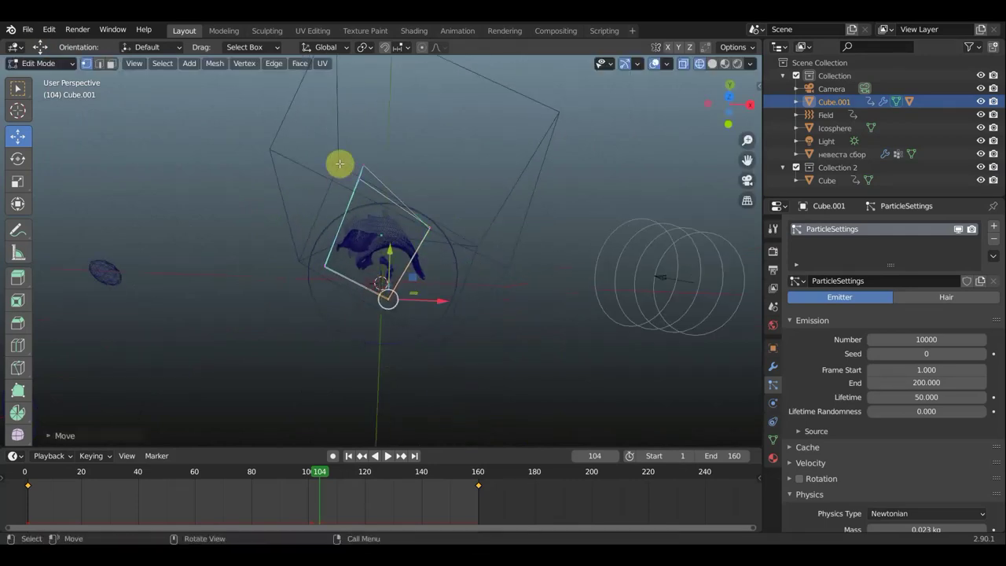
{"action": "left_click_drag", "start_coordinate": [359, 170], "coordinate": [386, 209]}
{"action": "mouse_move", "coordinate": [386, 209]}
{"action": "middle_mouse_down"}
{"action": "mouse_move", "coordinate": [416, 253]}
{"action": "mouse_move", "coordinate": [450, 204]}
{"action": "middle_mouse_up"}
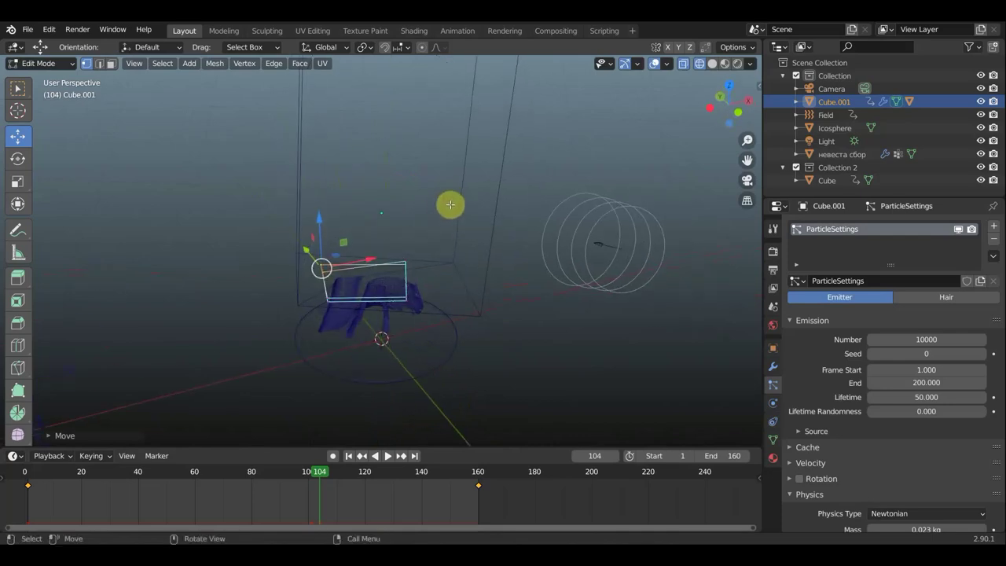
{"action": "middle_click_drag", "start_coordinate": [494, 301], "coordinate": [487, 294]}
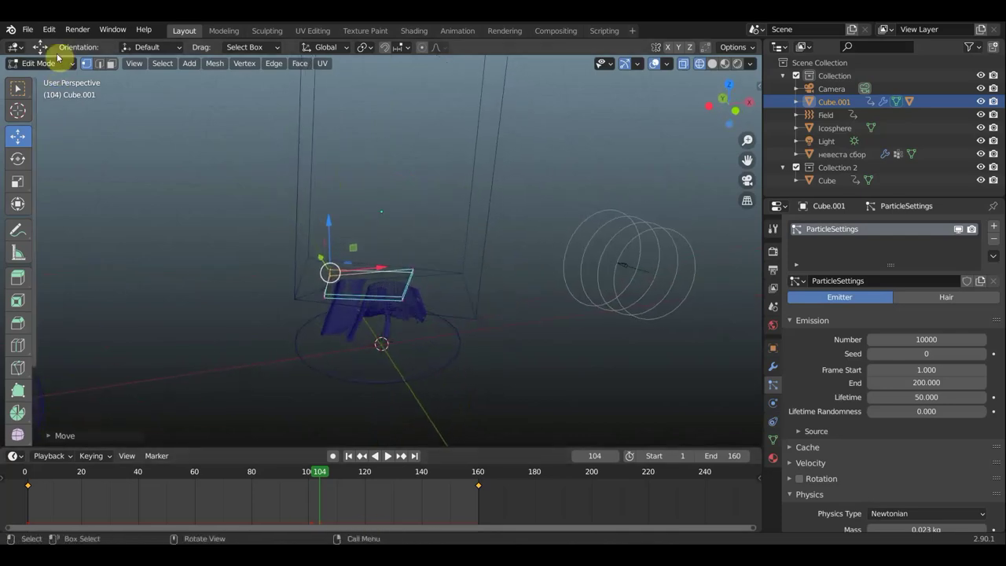
{"action": "left_click", "coordinate": [49, 63]}
{"action": "left_click", "coordinate": [45, 75]}
{"action": "mouse_move", "coordinate": [461, 281]}
{"action": "middle_mouse_down"}
{"action": "mouse_move", "coordinate": [451, 341]}
{"action": "mouse_move", "coordinate": [442, 323]}
{"action": "mouse_move", "coordinate": [458, 314]}
{"action": "mouse_move", "coordinate": [480, 355]}
{"action": "middle_mouse_up"}
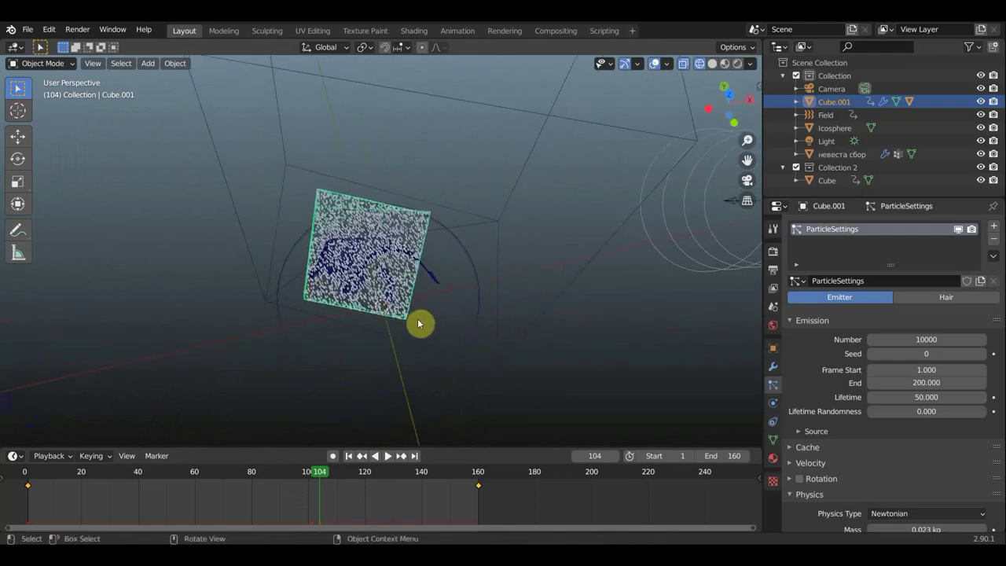
Add a Mask modifier to the Cube.001 emitter's modifier stack
{"action": "left_click", "coordinate": [772, 366]}
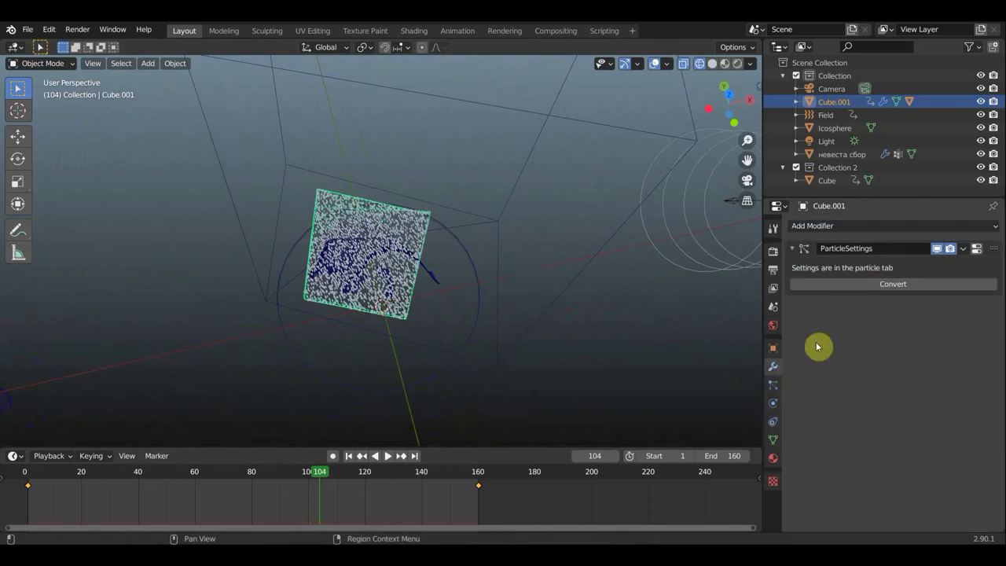
{"action": "left_click", "coordinate": [911, 226]}
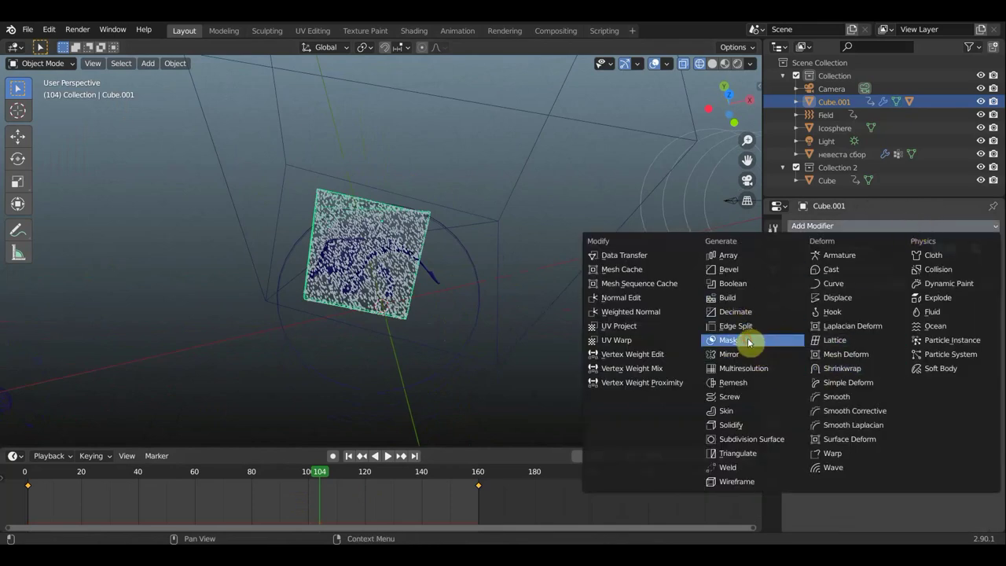
{"action": "left_click", "coordinate": [748, 343]}
Select Cube and turn off Collection 2's render toggle so it is excluded from rendering
{"action": "left_click", "coordinate": [588, 121]}
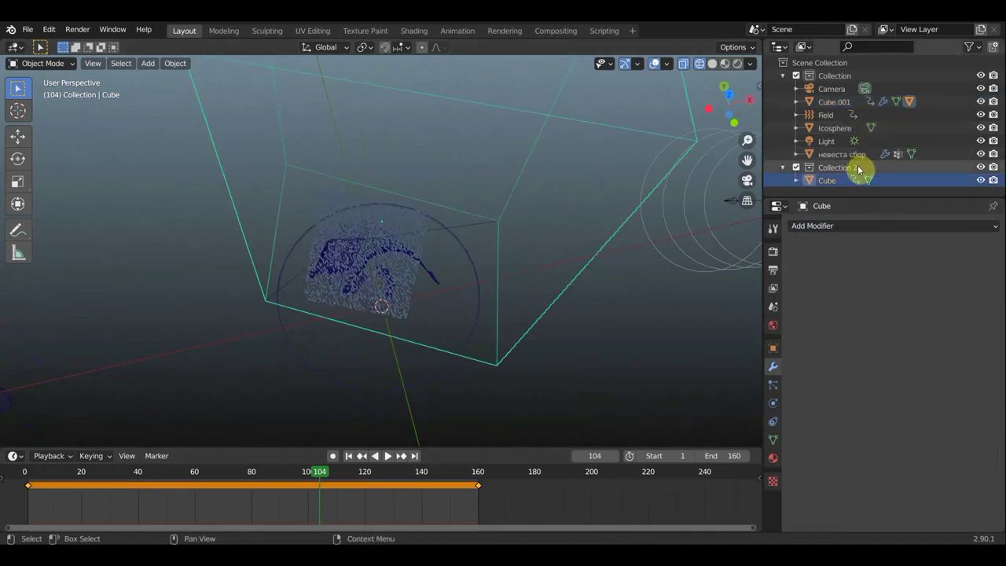
{"action": "left_click", "coordinate": [994, 168]}
{"action": "mouse_move", "coordinate": [639, 380]}
{"action": "middle_mouse_down"}
{"action": "mouse_move", "coordinate": [614, 283]}
{"action": "mouse_move", "coordinate": [521, 380]}
{"action": "middle_mouse_up"}
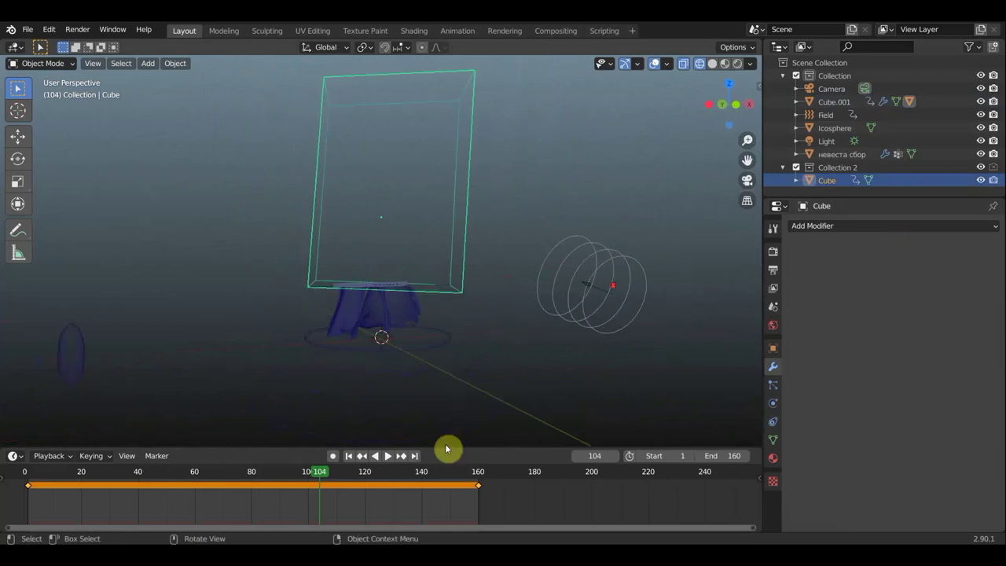
{"action": "left_click", "coordinate": [772, 270]}
Set the output file format to PNG and start previewing the simulation around frame 105
{"action": "left_click", "coordinate": [918, 502]}
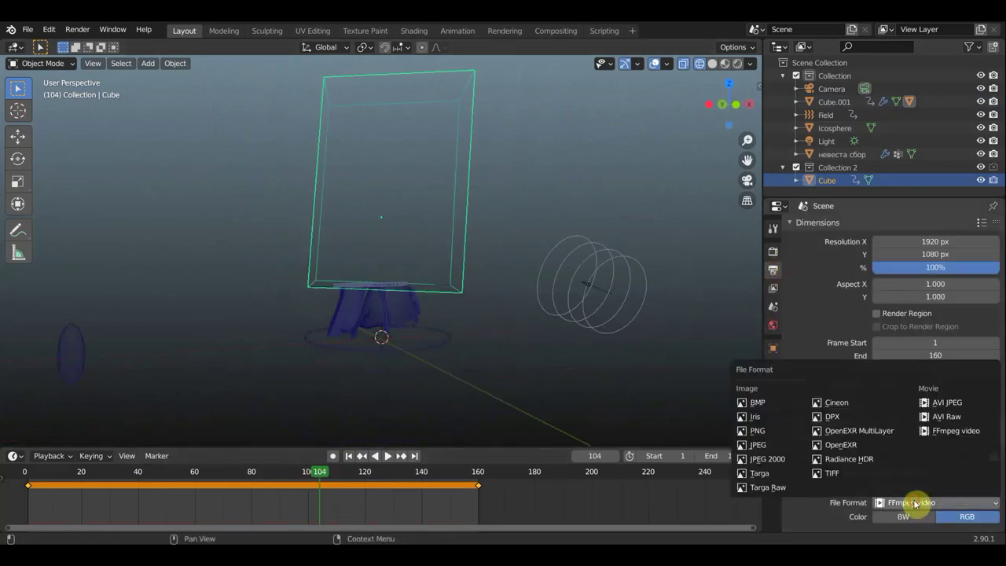
{"action": "left_click", "coordinate": [761, 432]}
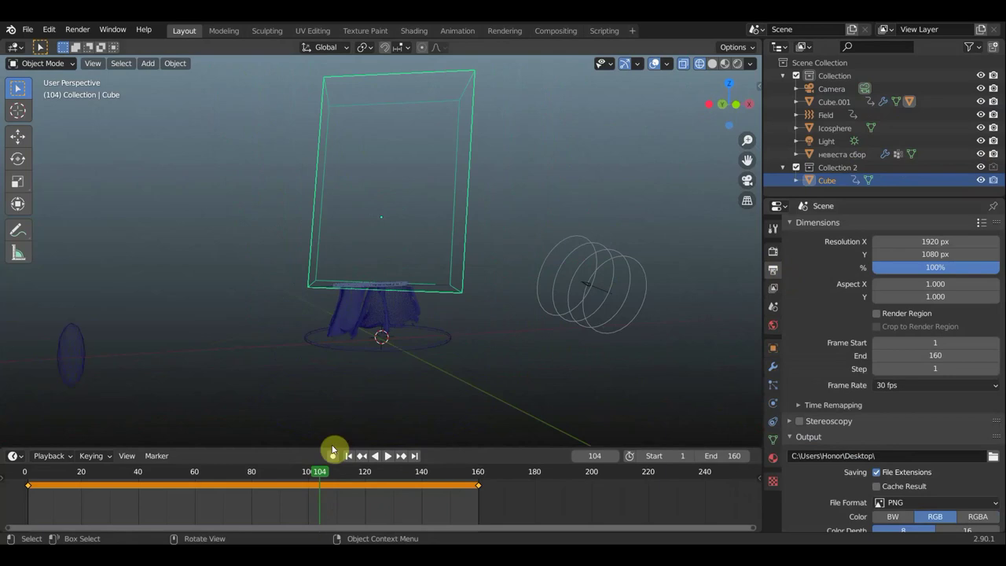
{"action": "key", "text": "shift+ctrl+space"}
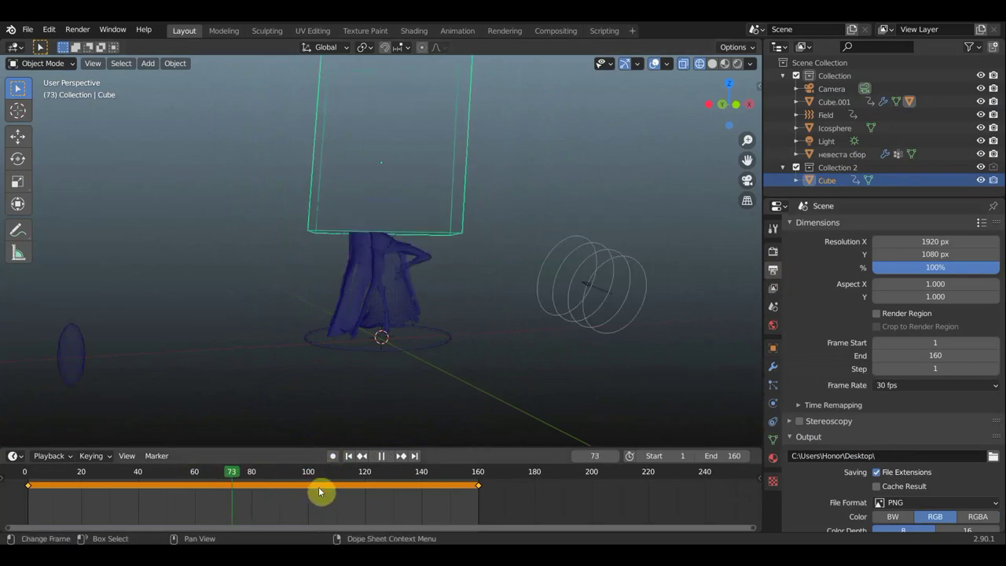
{"action": "left_click_drag", "start_coordinate": [330, 495], "coordinate": [324, 492]}
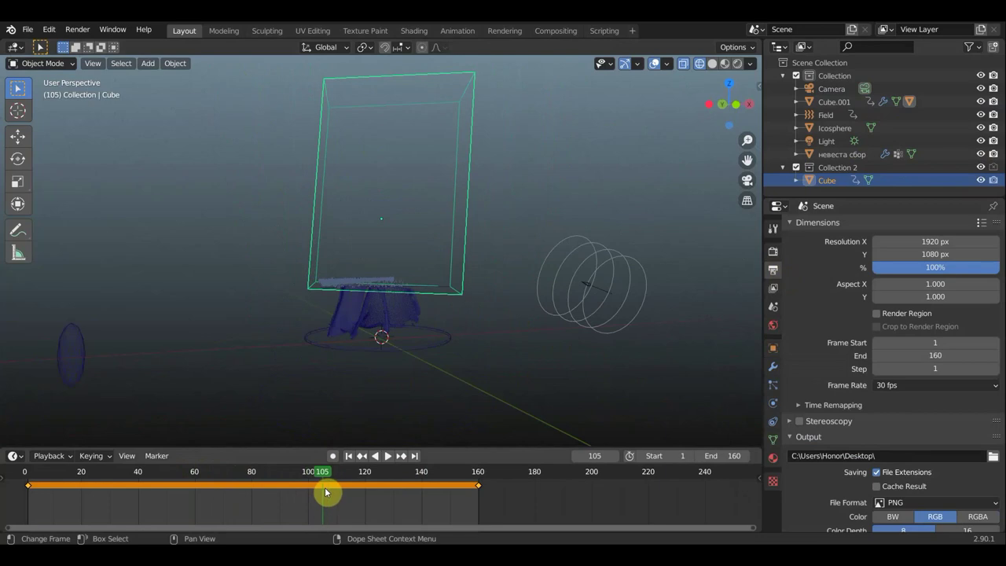
{"action": "key", "text": "shift+ctrl+space"}
Replay and scrub the 160-frame simulation, pausing near frame 90
{"action": "left_click", "coordinate": [381, 456]}
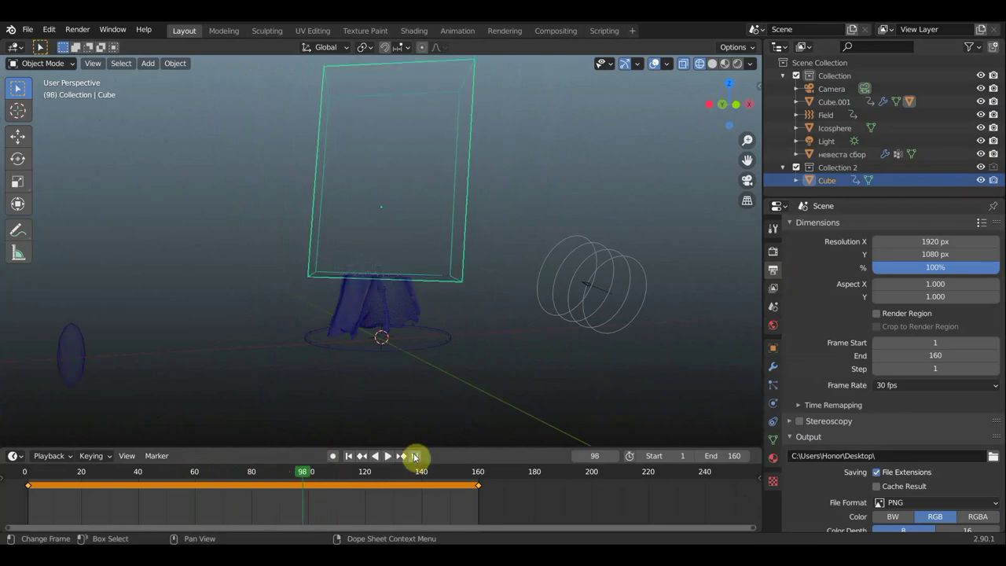
{"action": "left_click", "coordinate": [412, 455]}
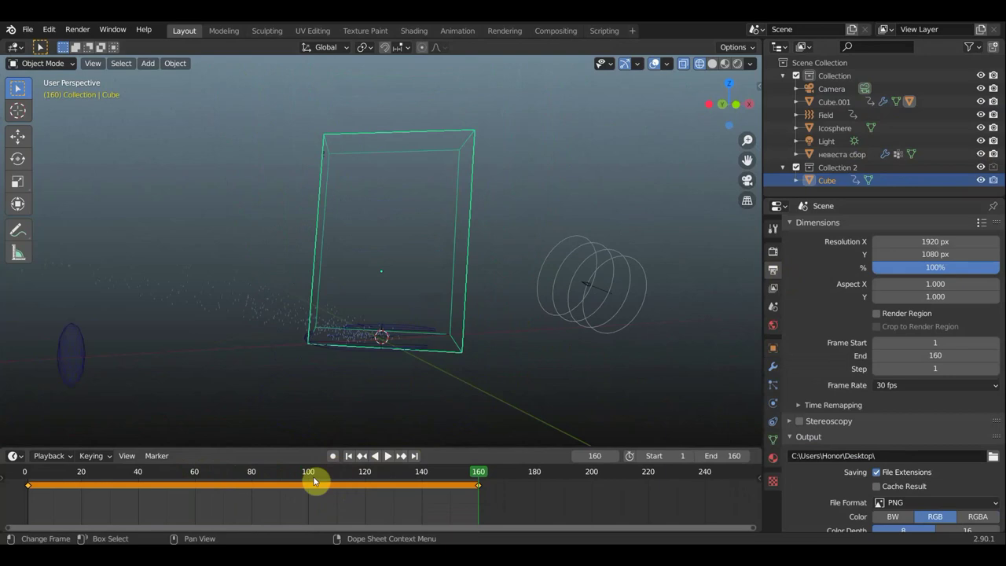
{"action": "left_click", "coordinate": [390, 456]}
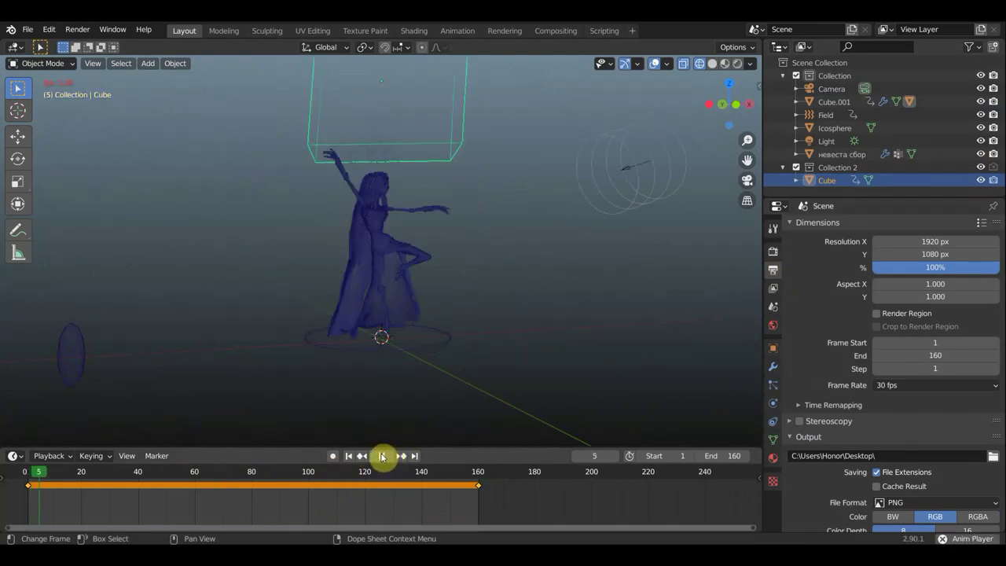
{"action": "left_click", "coordinate": [46, 474]}
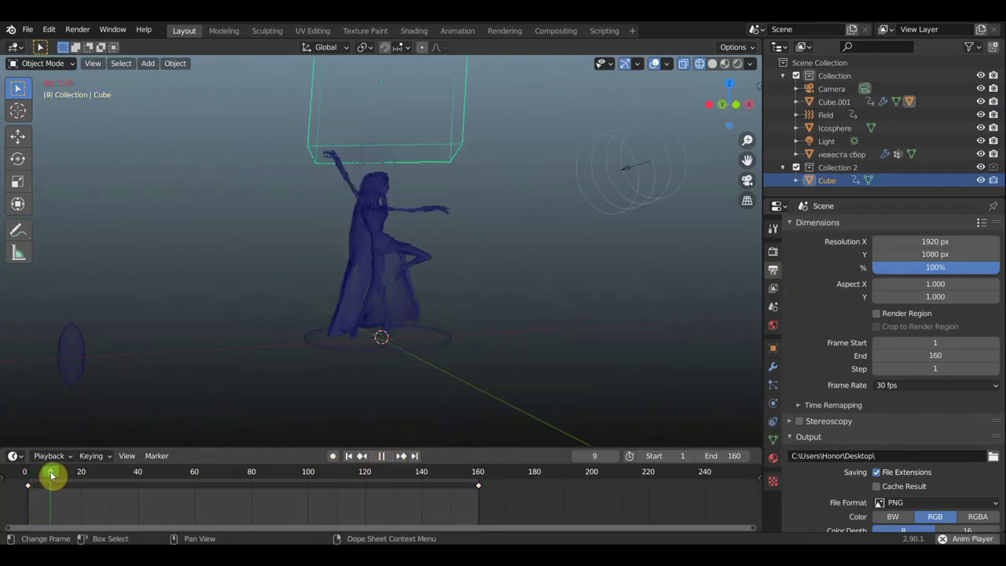
{"action": "left_click", "coordinate": [383, 457]}
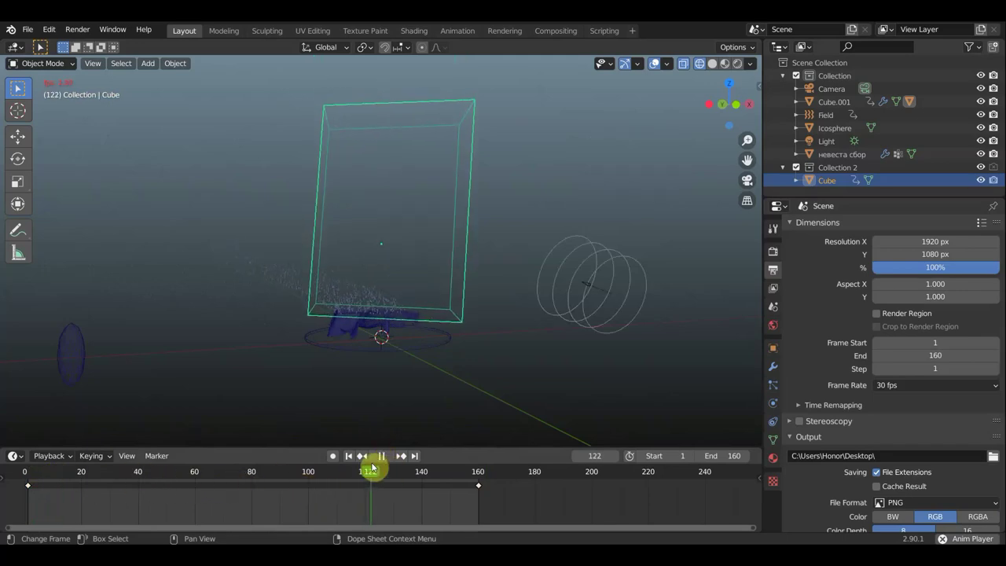
{"action": "left_click", "coordinate": [264, 486]}
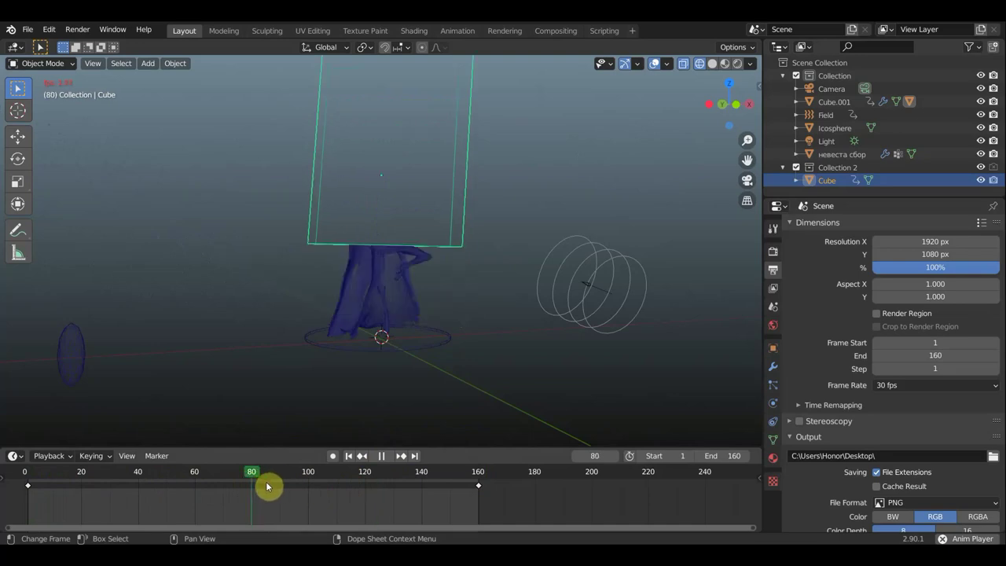
{"action": "left_click", "coordinate": [381, 462]}
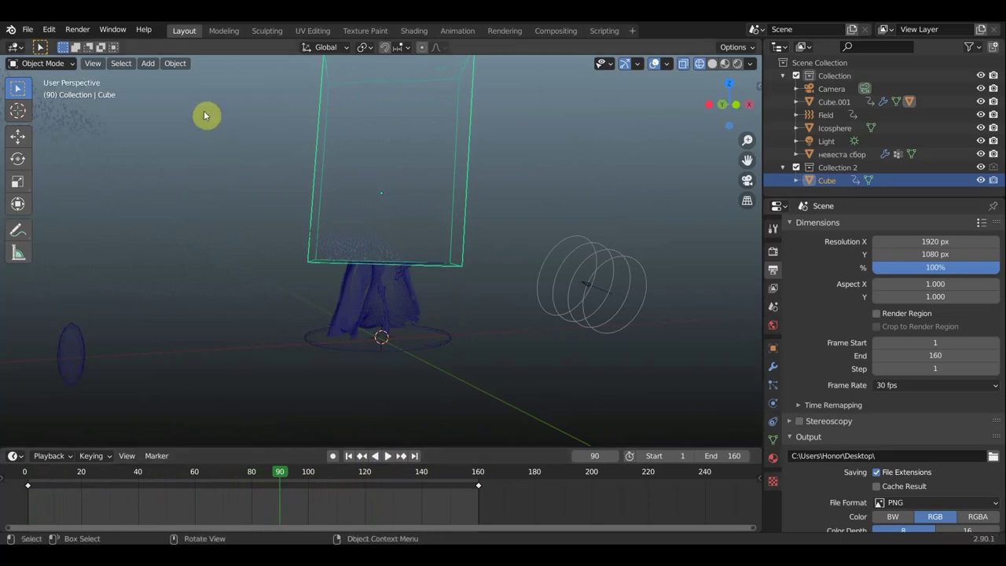
{"action": "left_click", "coordinate": [78, 29]}
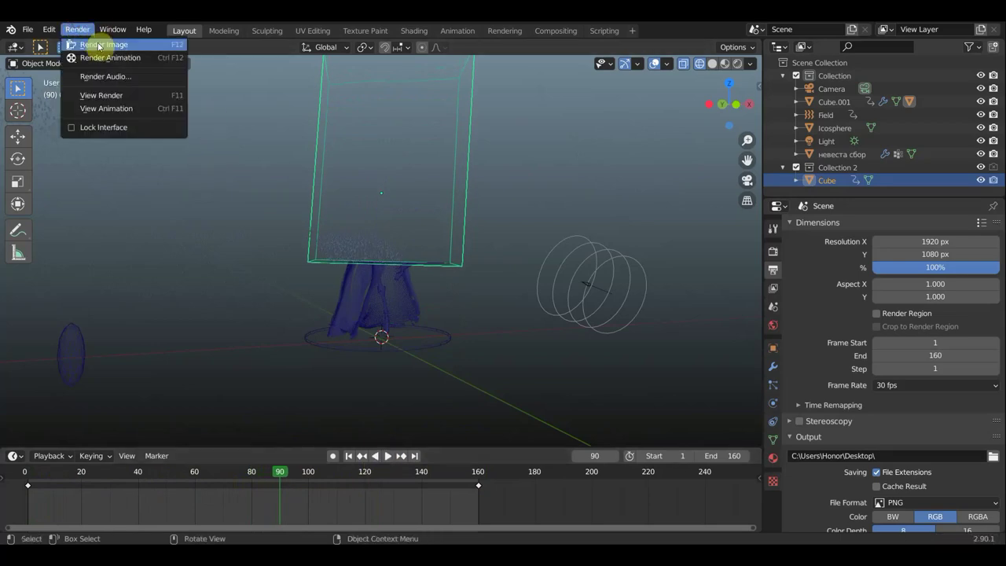
Switch to Solid shading, render frame 90 as a still, then select the icosphere
{"action": "left_click", "coordinate": [712, 63]}
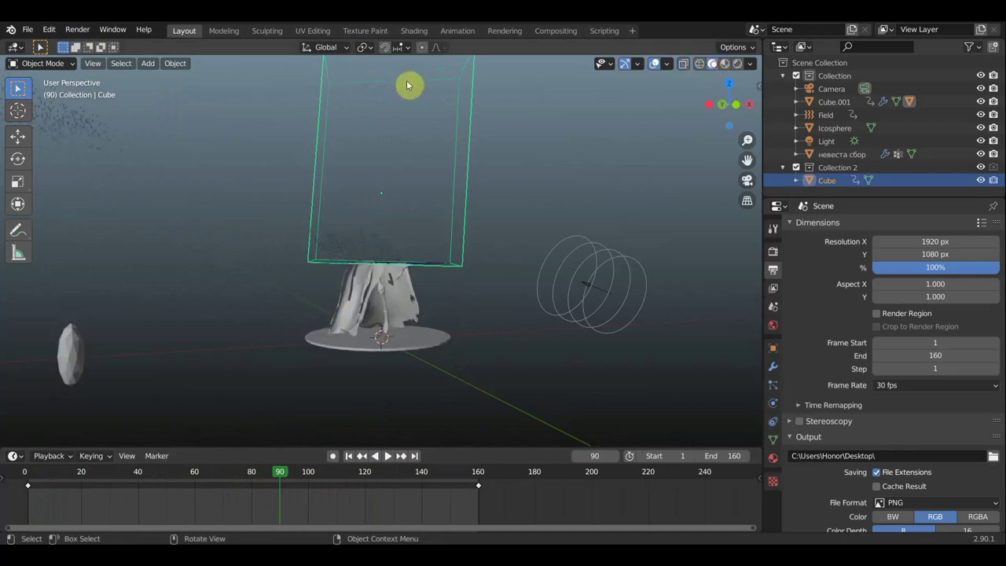
{"action": "left_click", "coordinate": [78, 29]}
{"action": "left_click", "coordinate": [98, 44]}
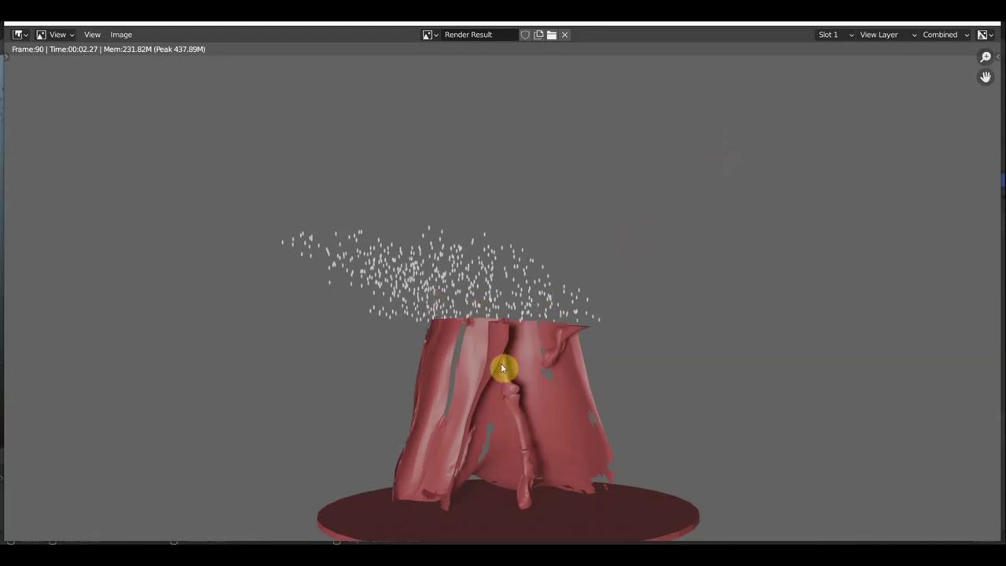
{"action": "scroll", "coordinate": [513, 367], "scroll_direction": "down", "scroll_amount": 2}
{"action": "scroll", "coordinate": [788, 251], "scroll_direction": "up", "scroll_amount": 1}
{"action": "left_click", "coordinate": [995, 25]}
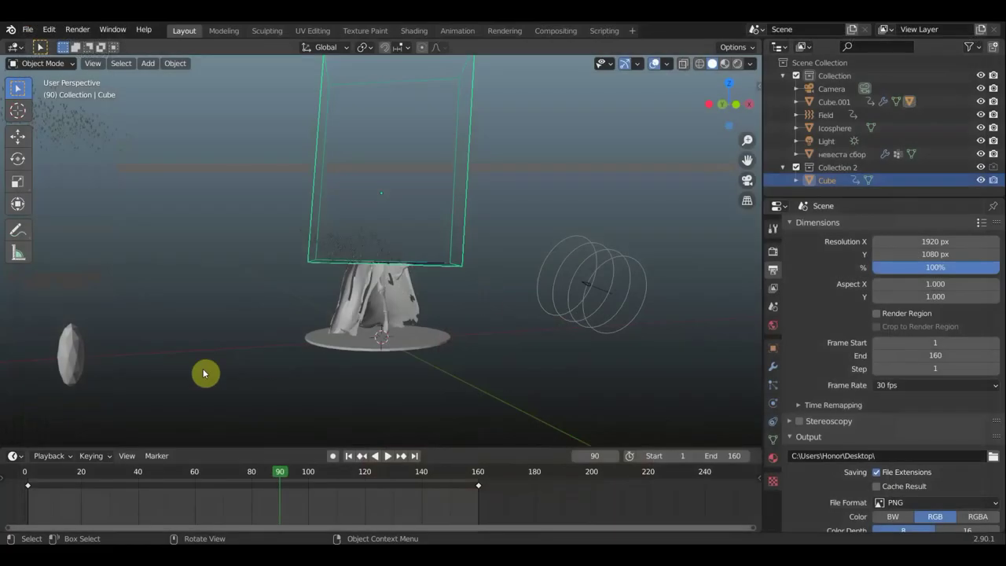
{"action": "left_click", "coordinate": [77, 360]}
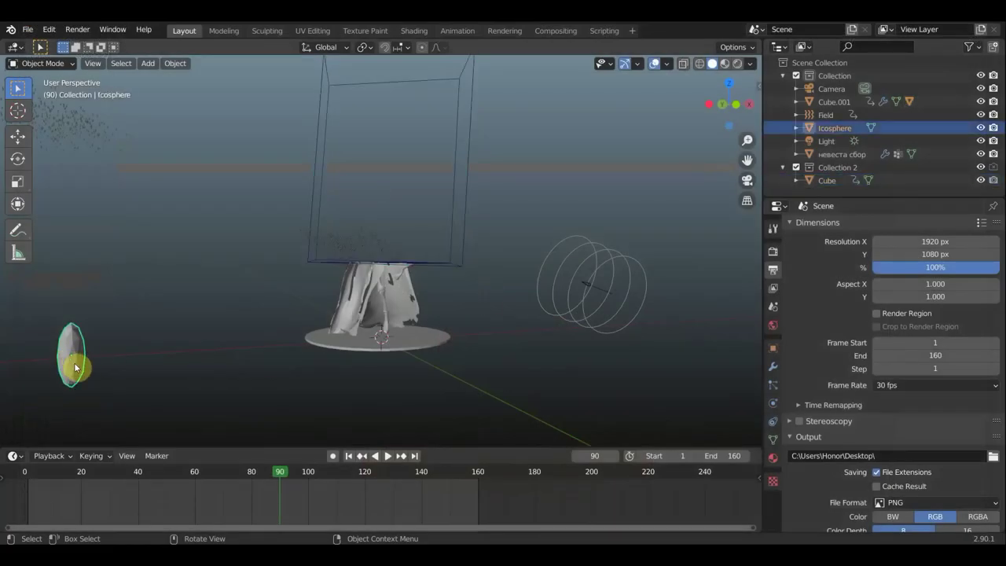
Create a new material 'Material' on the icosphere with Base Color dark red (HSV 0.999, 0.529, 0.749)
{"action": "left_click", "coordinate": [774, 456]}
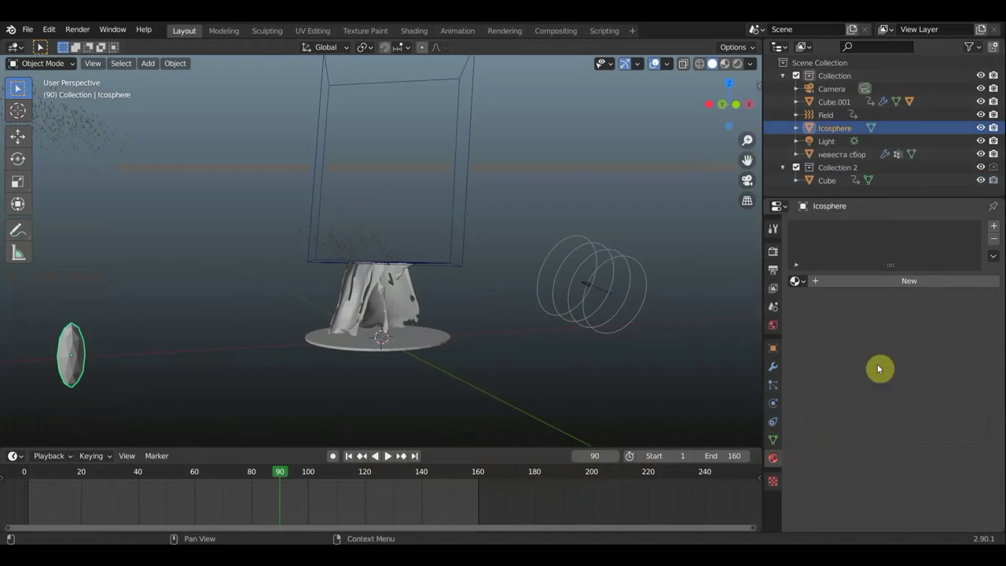
{"action": "left_click", "coordinate": [921, 280]}
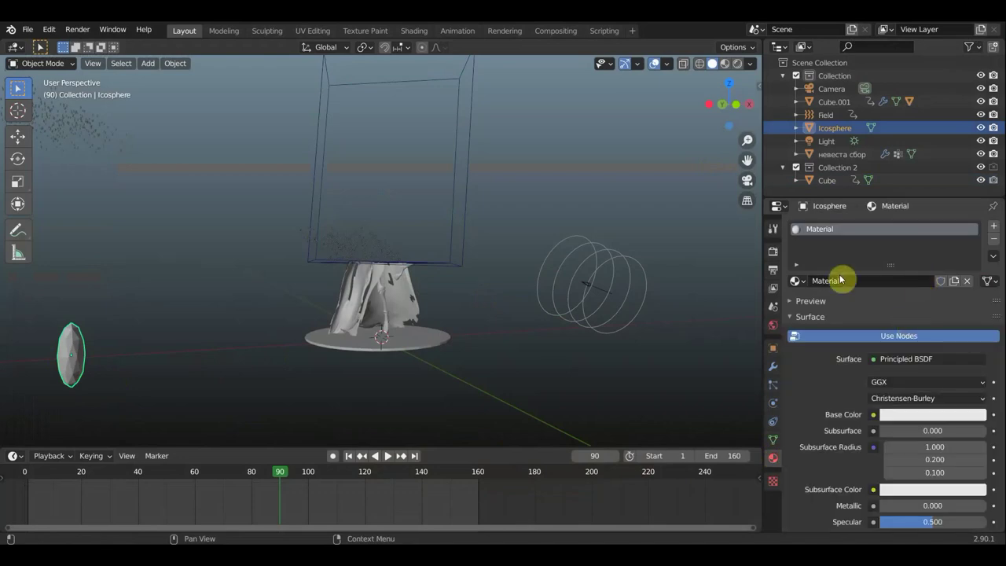
{"action": "left_click", "coordinate": [796, 282]}
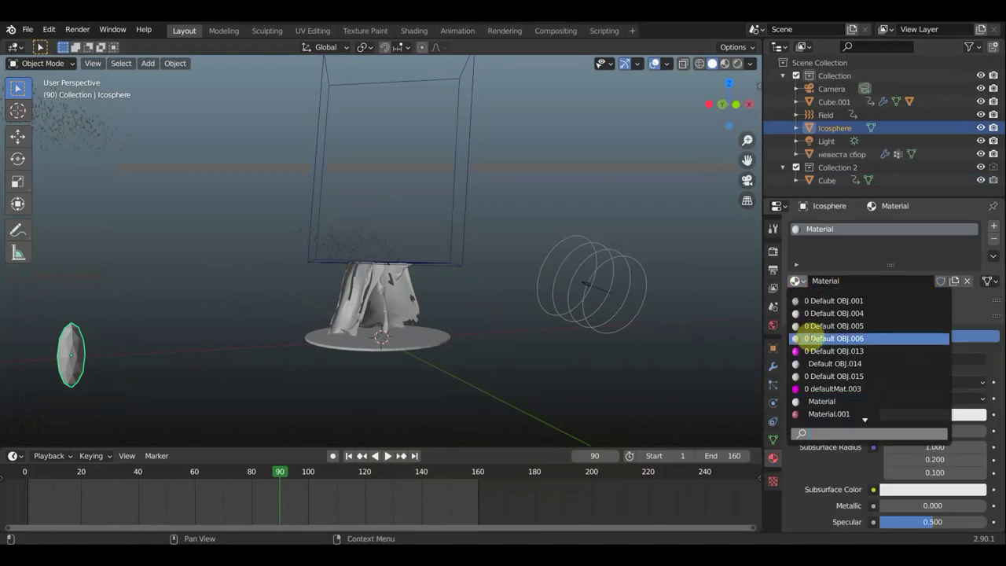
{"action": "left_click", "coordinate": [775, 332]}
{"action": "left_click", "coordinate": [933, 414]}
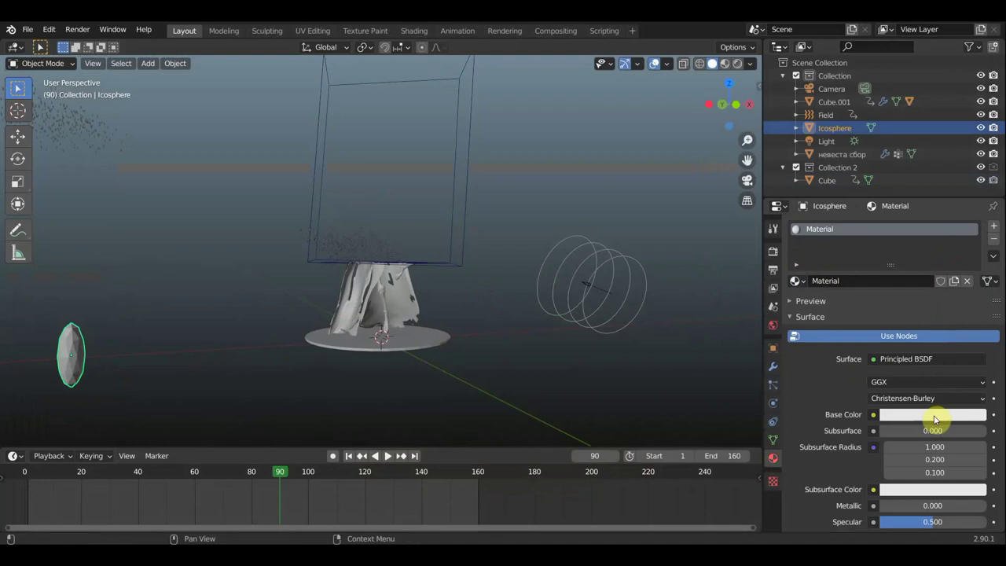
{"action": "left_click", "coordinate": [921, 306]}
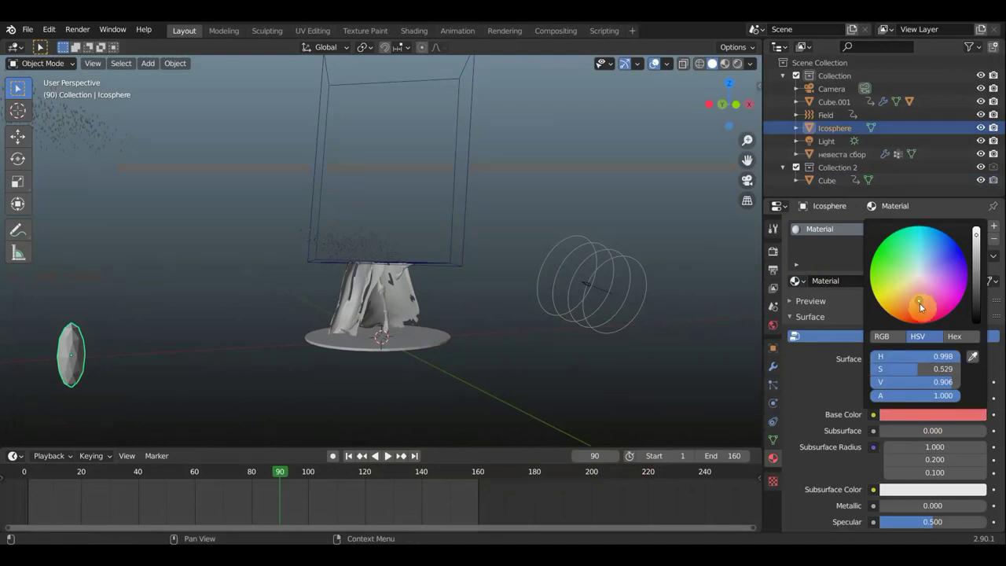
{"action": "left_click_drag", "start_coordinate": [976, 234], "coordinate": [976, 263]}
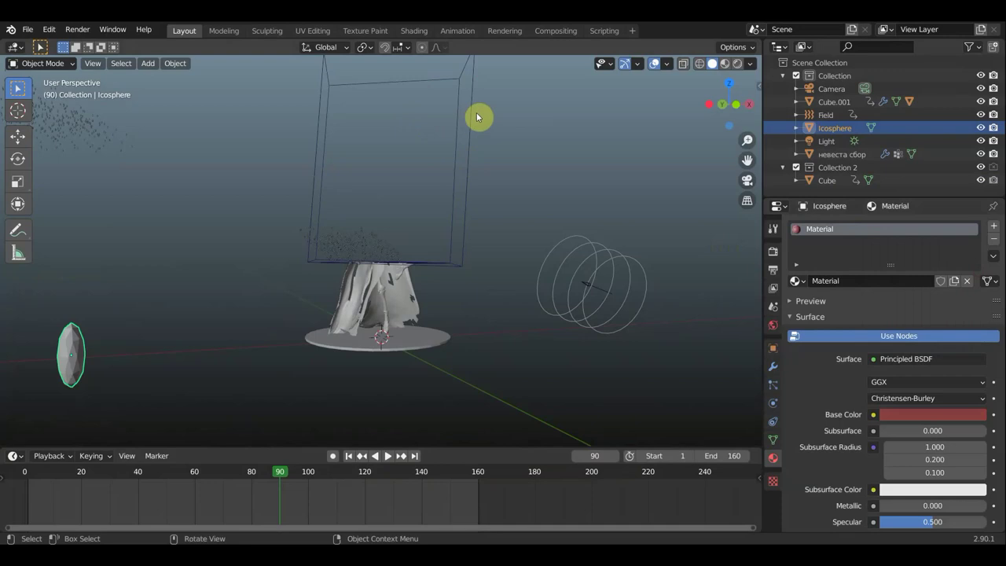
{"action": "left_click", "coordinate": [77, 30]}
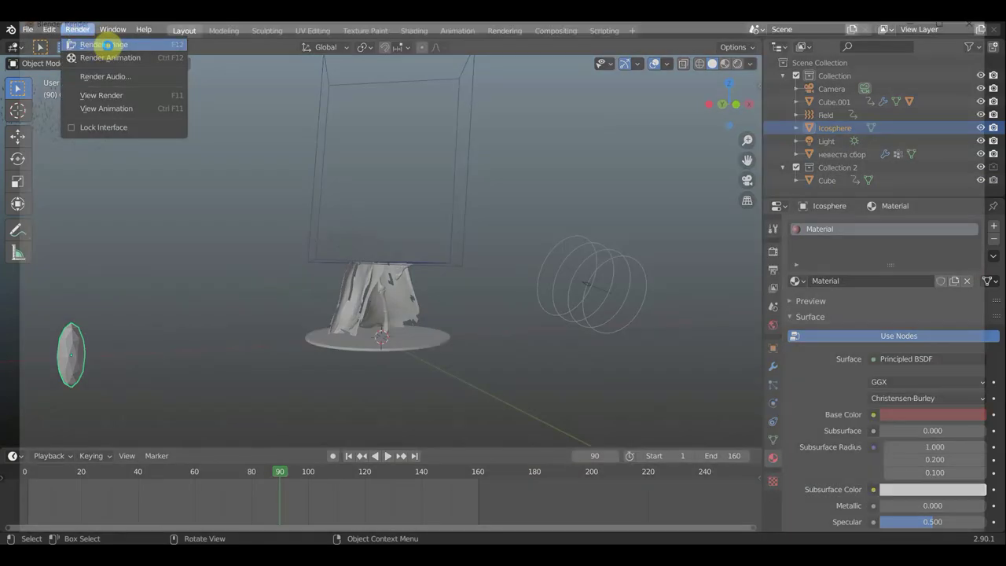
Re-render frame 90, set the output File Format to FFmpeg video, and return to frame 1
{"action": "left_click", "coordinate": [102, 45]}
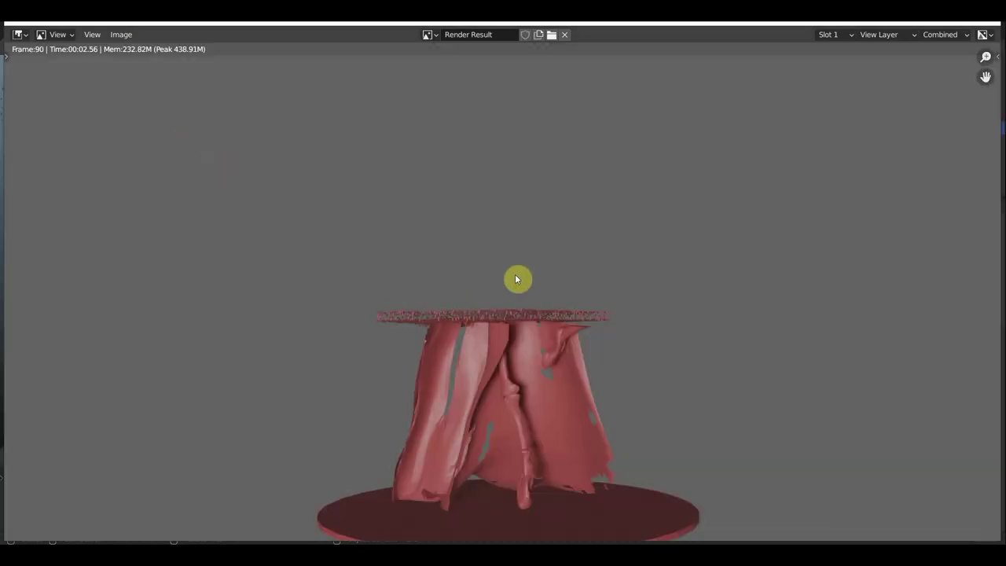
{"action": "left_click", "coordinate": [984, 22]}
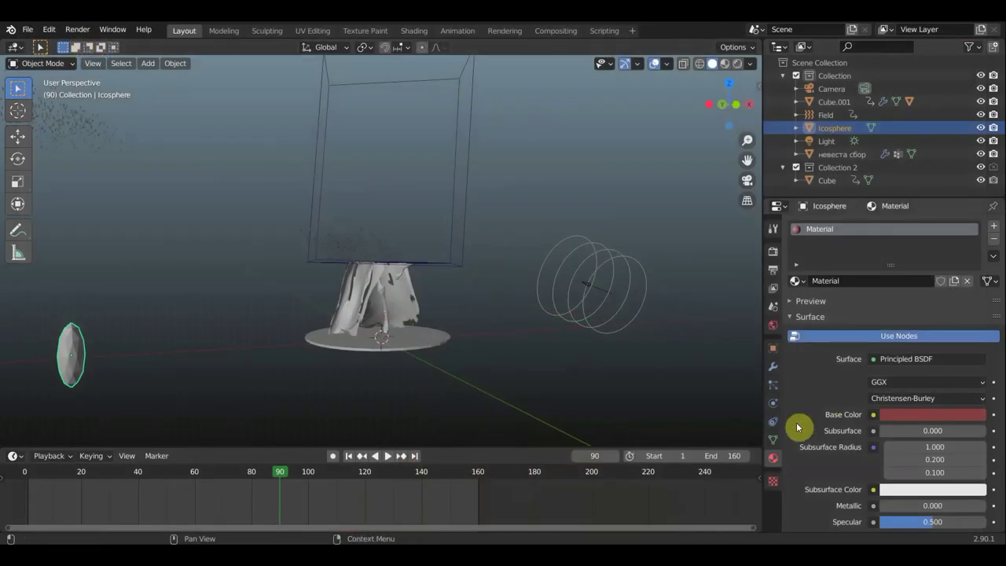
{"action": "left_click", "coordinate": [772, 252]}
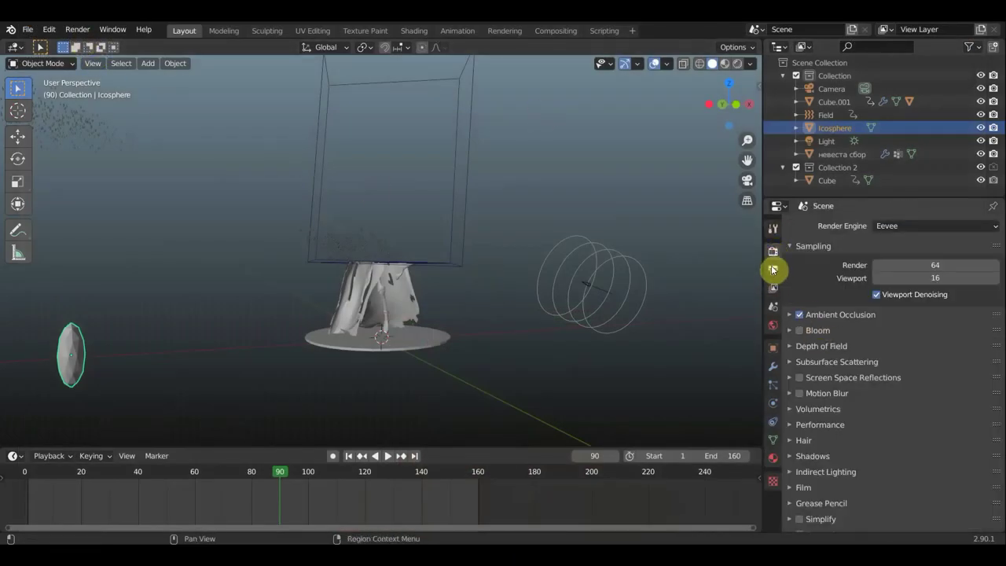
{"action": "left_click", "coordinate": [773, 269]}
{"action": "left_click", "coordinate": [936, 500]}
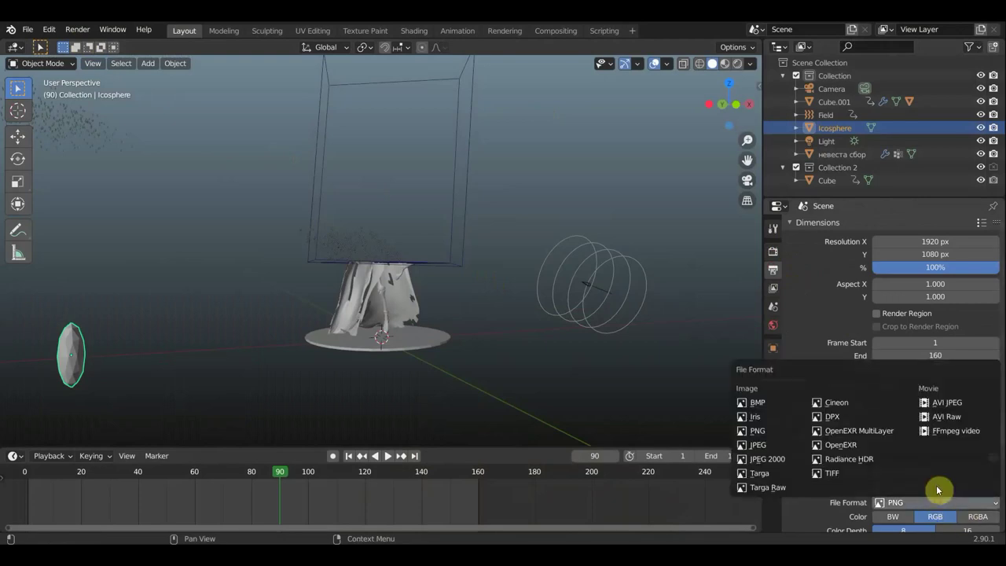
{"action": "left_click", "coordinate": [955, 432]}
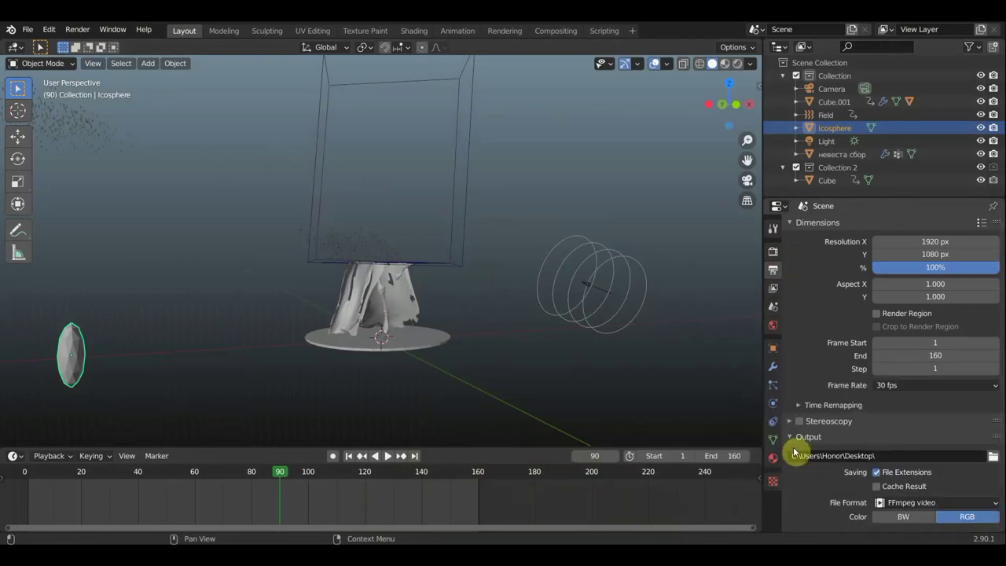
{"action": "left_click", "coordinate": [347, 459]}
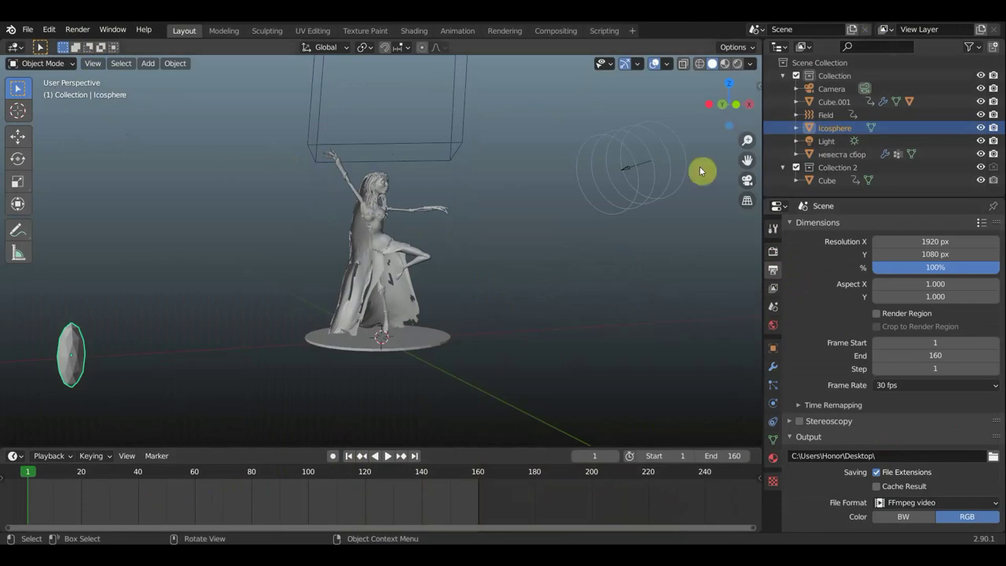
Switch to camera view with Numpad 0 and render the full animation
{"action": "key", "text": "KP_0"}
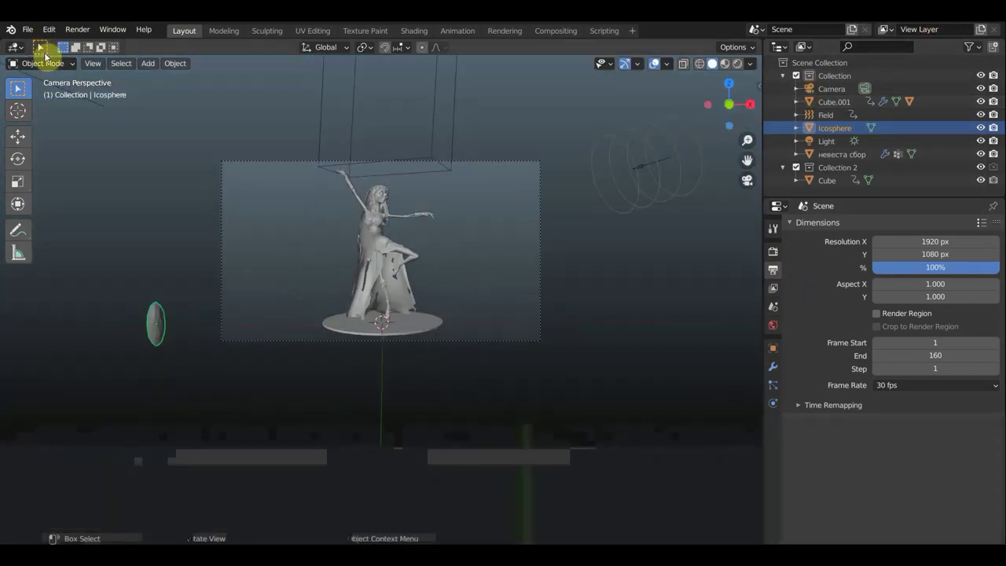
{"action": "left_click", "coordinate": [49, 29]}
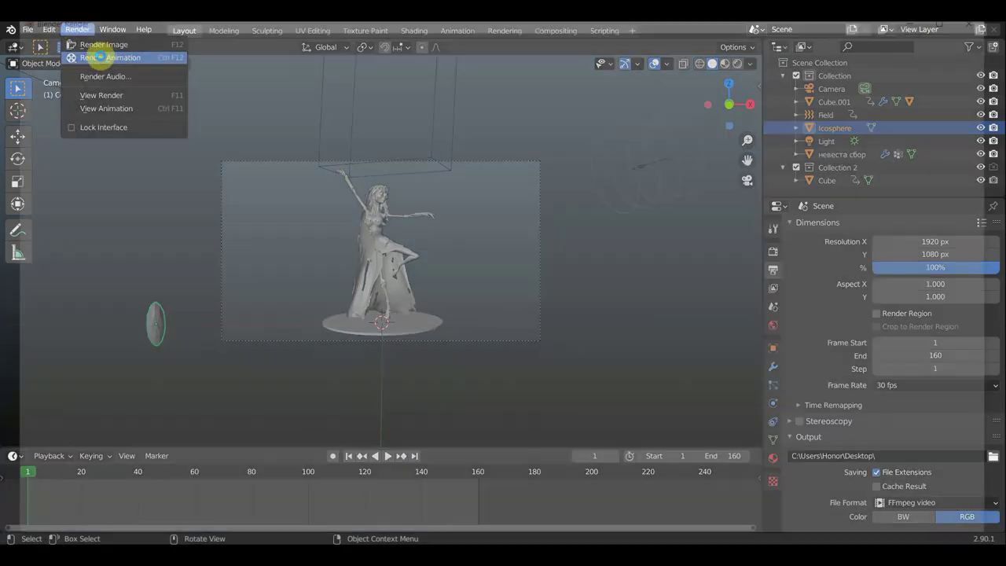
{"action": "left_click", "coordinate": [101, 48]}
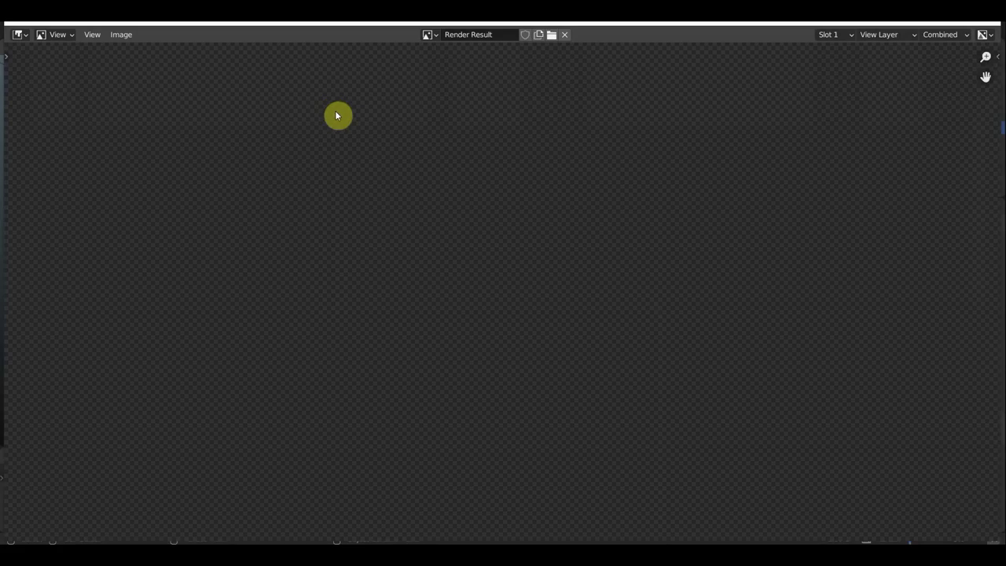